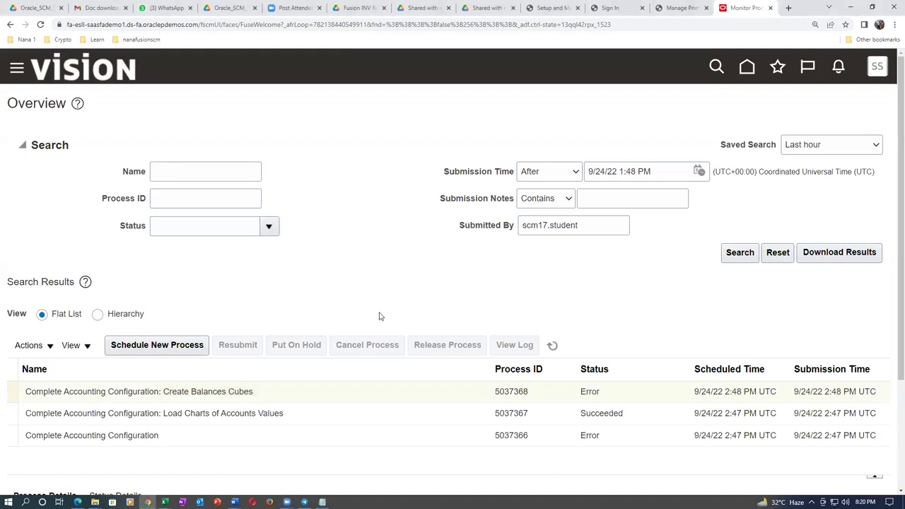
Switch to the 03_Vision_Enterprise_Structure PDF and examine its ledger, chart of accounts and business unit boxes.
key("alt+Tab")
key("Tab")
key("Tab")
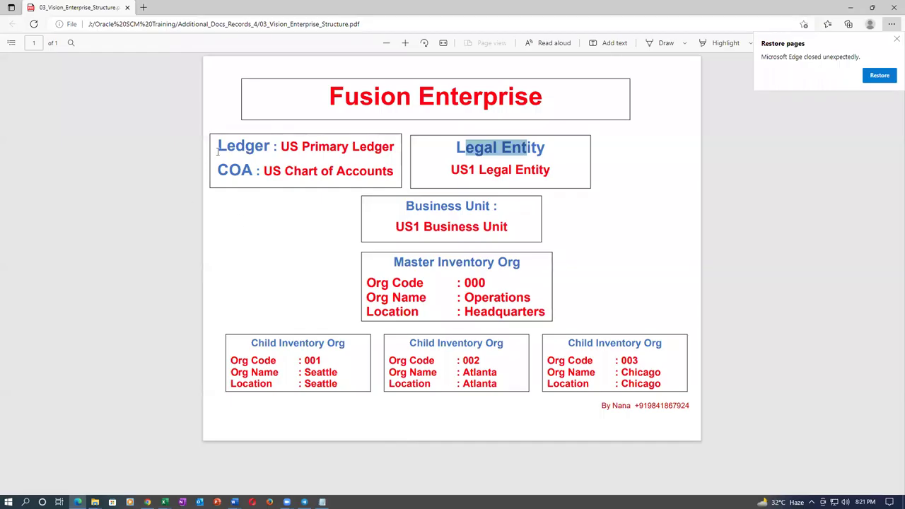
left_click(217, 151)
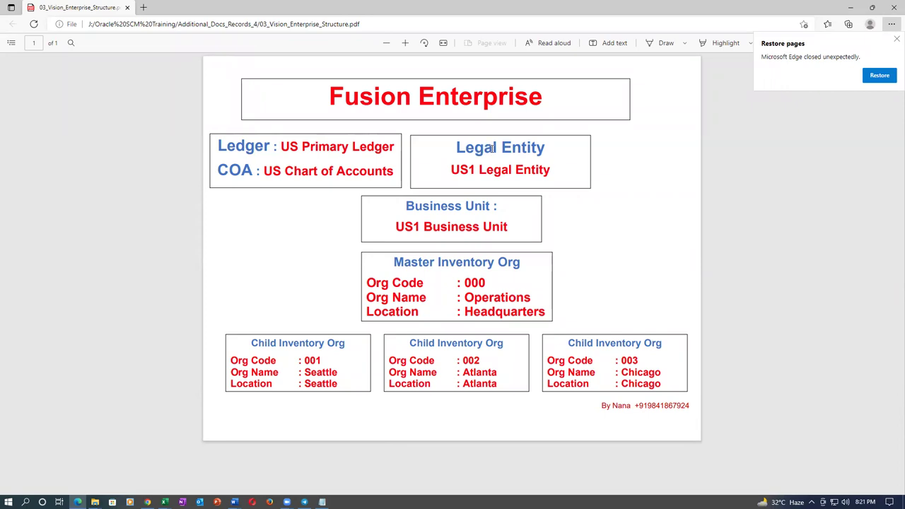
left_click_drag(248, 152, 309, 165)
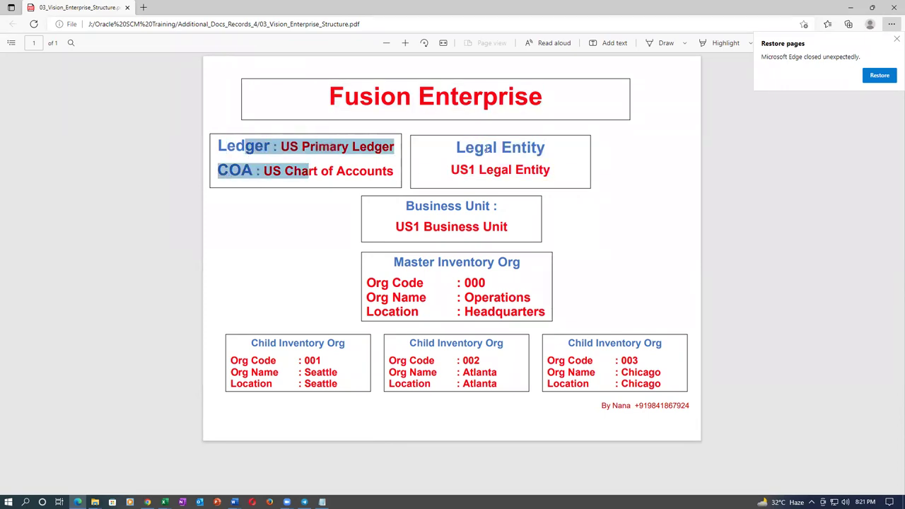
left_click(478, 205)
left_click_drag(407, 206, 505, 207)
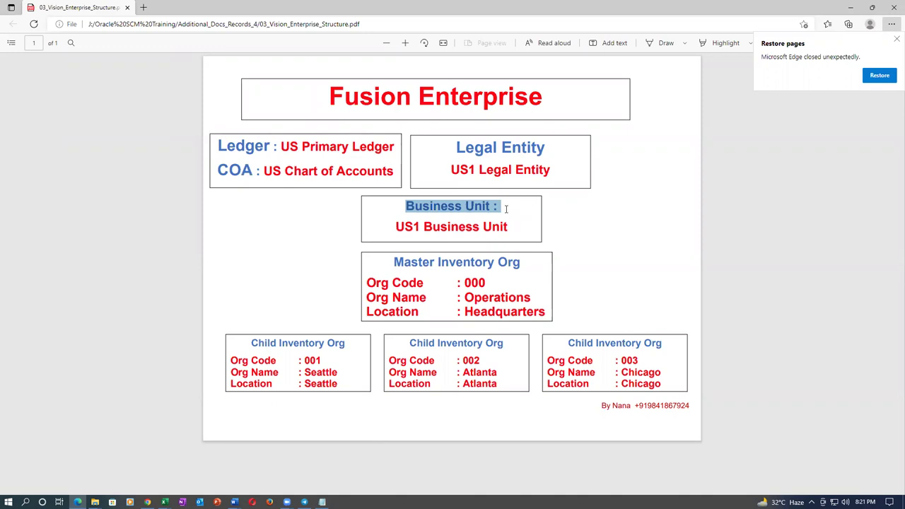
left_click(513, 225)
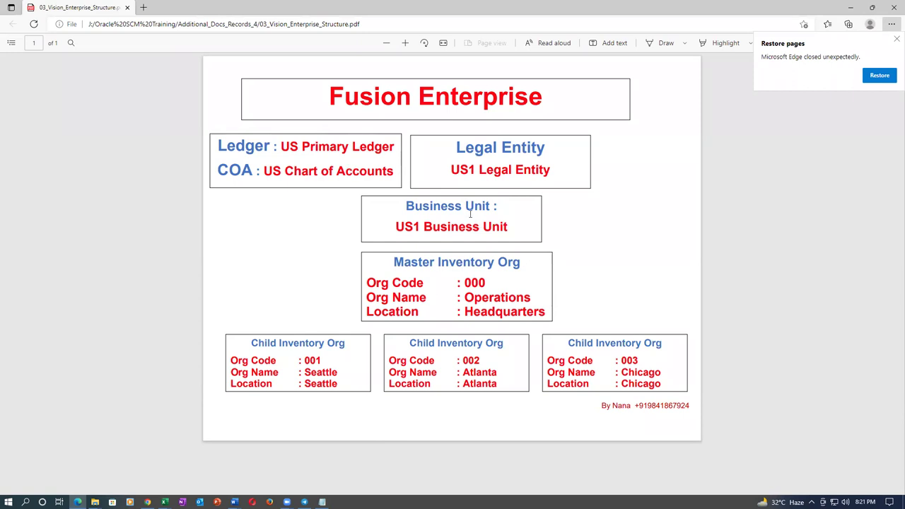
left_click_drag(406, 206, 505, 211)
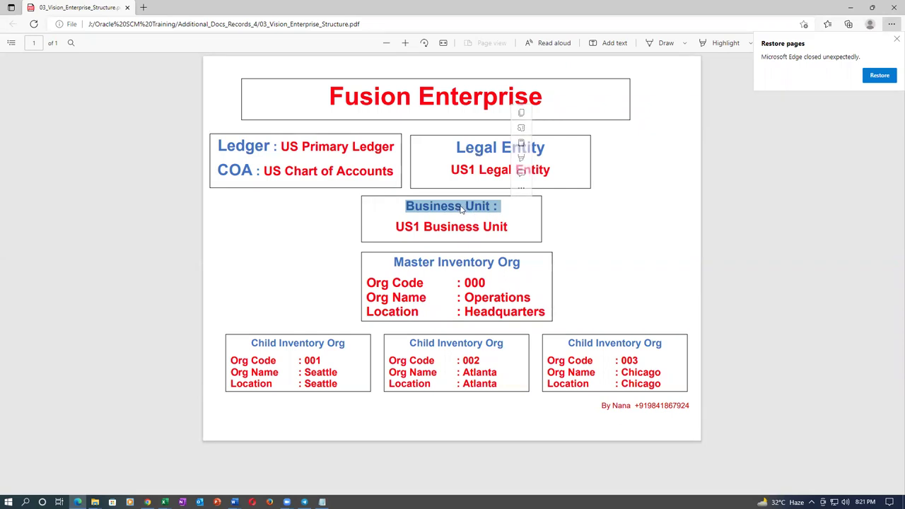
left_click(626, 232)
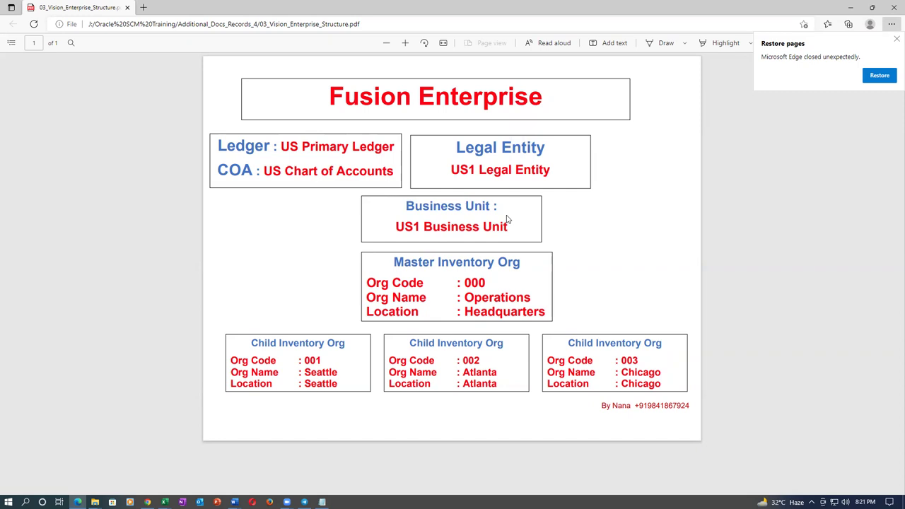
Switch to the Fusion_Inventory_Procurement_Work_Sheet workbook in Excel and copy the task name Manage Business Unit from row 25 of the S.No list.
key("alt+Tab")
key("alt+Tab")
key("alt+Tab")
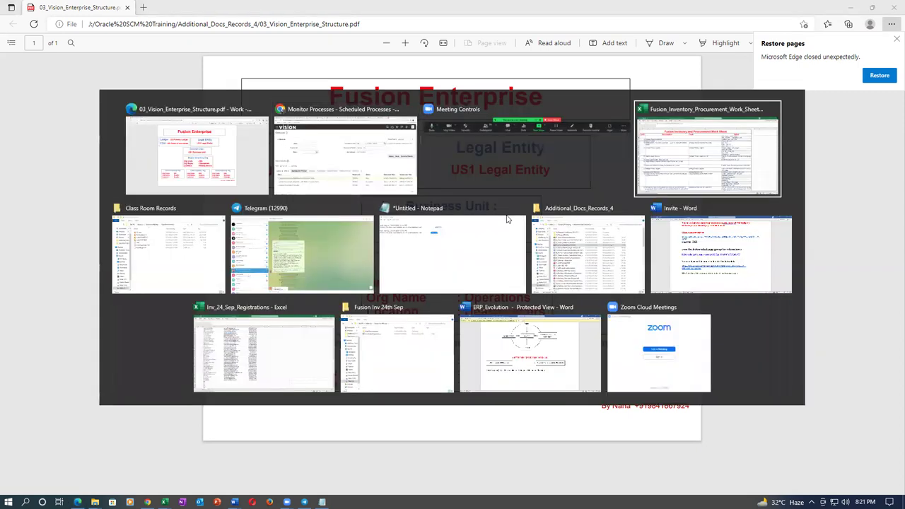
left_click(195, 400)
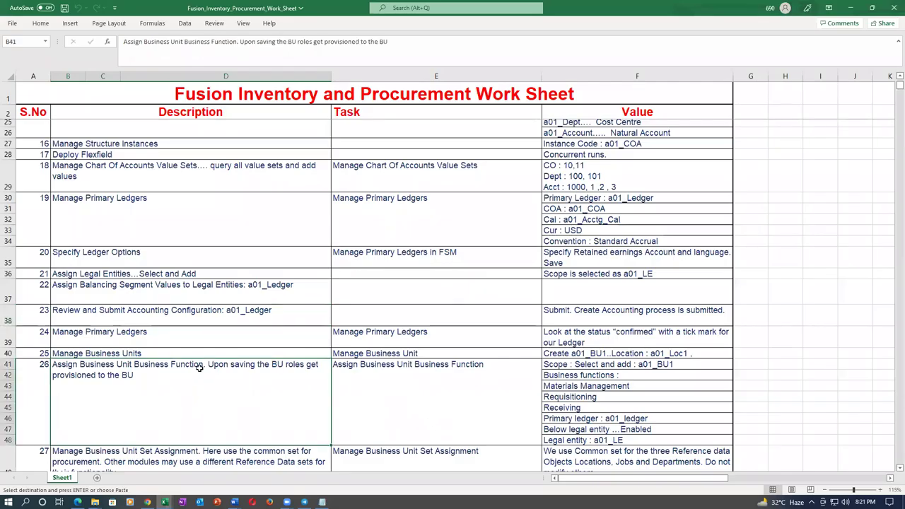
left_click(351, 353)
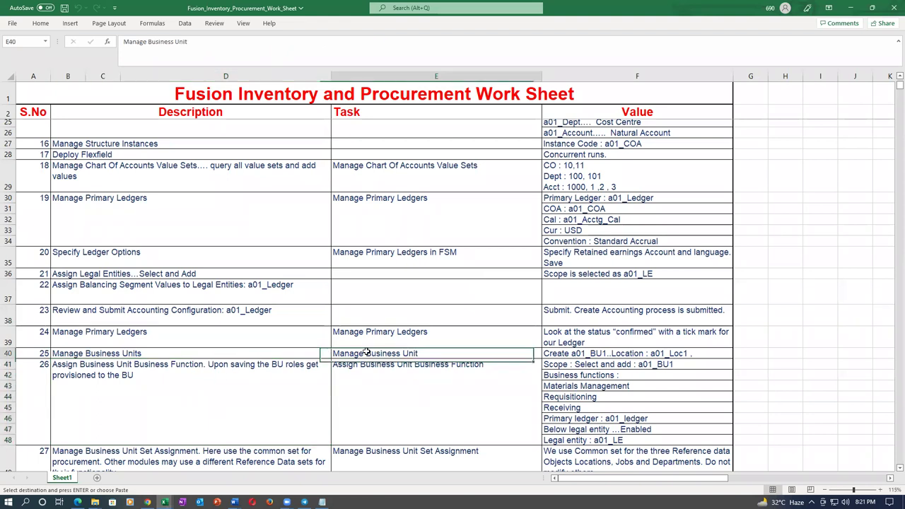
left_click(32, 353)
left_click(382, 353)
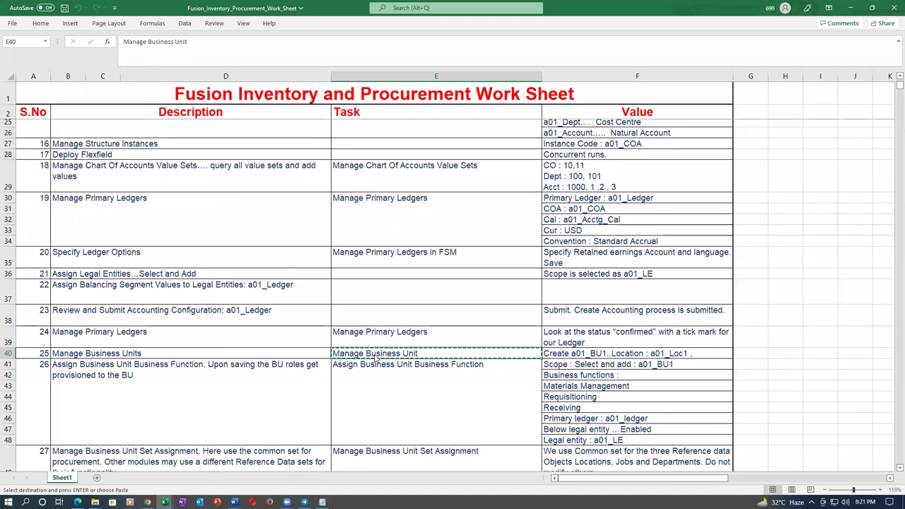
Switch to the Setup: Financials page in Chrome and open its setup task search page.
key("alt+Tab")
key("alt+Tab")
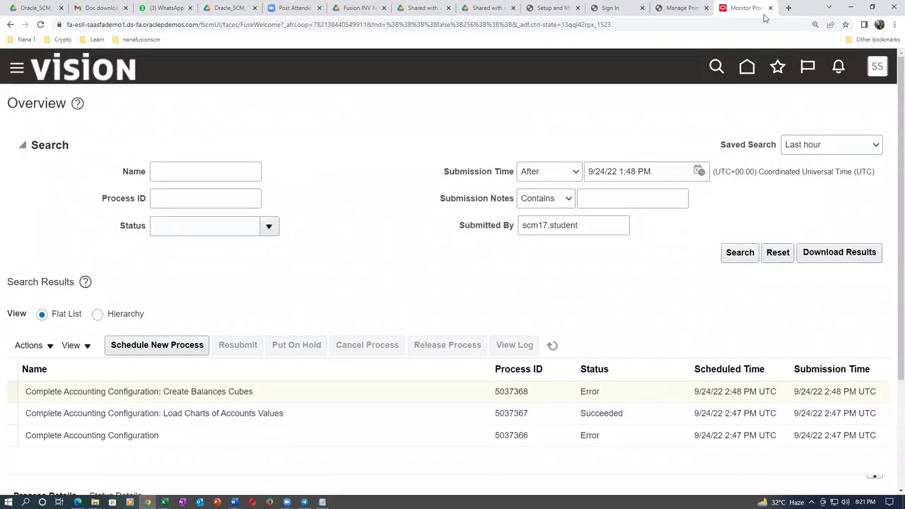
left_click(678, 8)
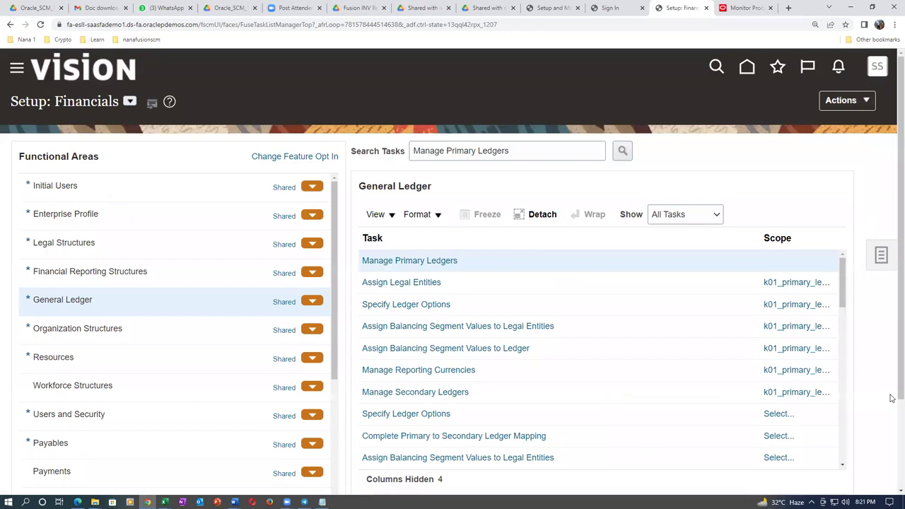
left_click(881, 256)
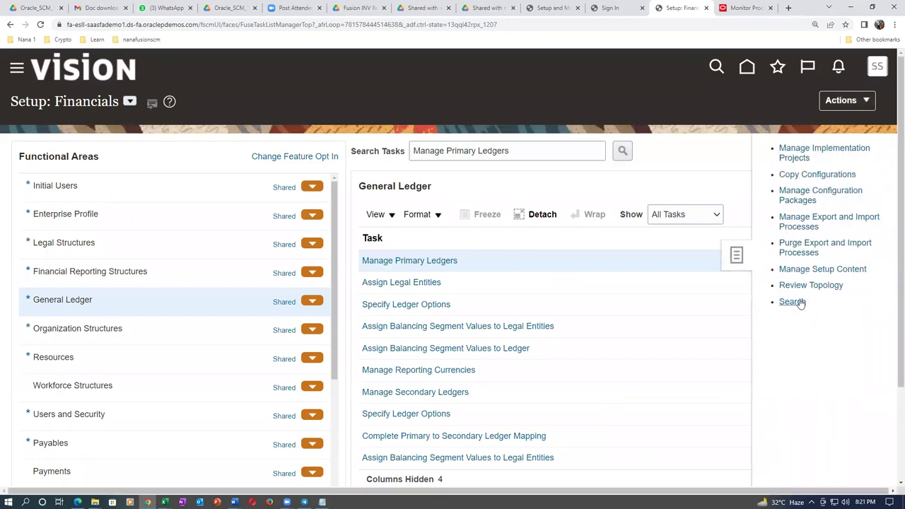
left_click(792, 302)
Search the setup tasks for "Manage Business Unit" and open the task of that exact name.
left_click(344, 149)
type("Manage Business Unit")
key("Return")
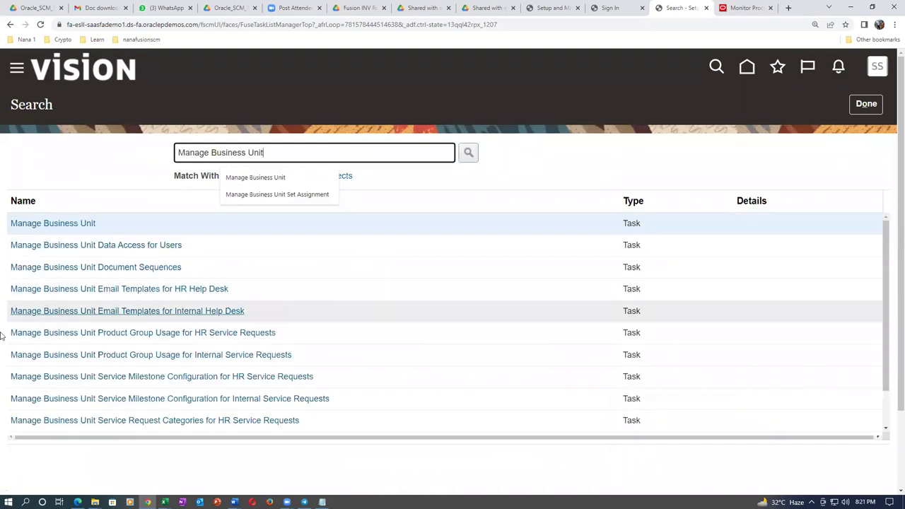
left_click(32, 223)
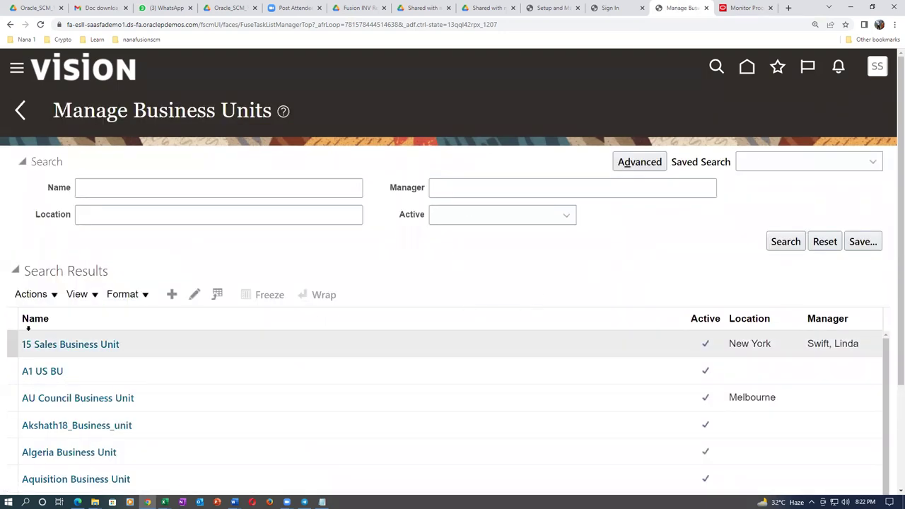
Start a new business unit and open the creation form for a new reference data set as its Default Set.
left_click(172, 295)
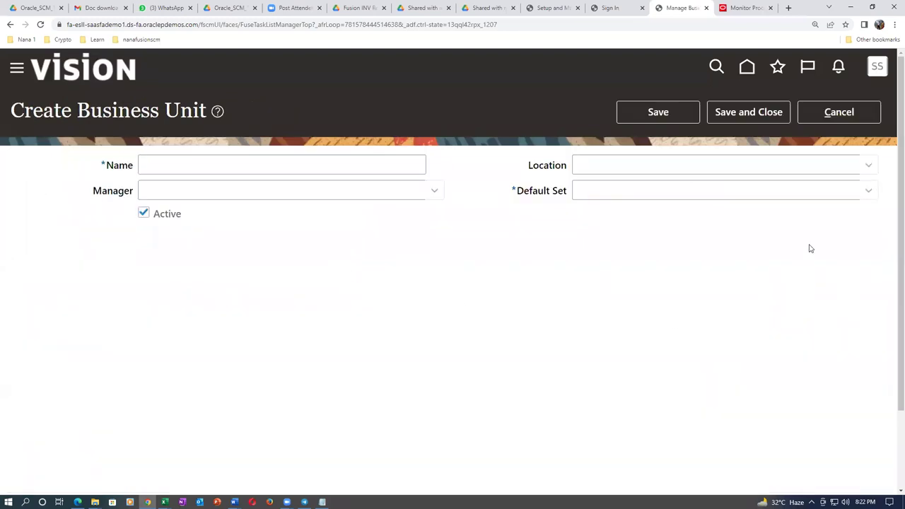
left_click(869, 194)
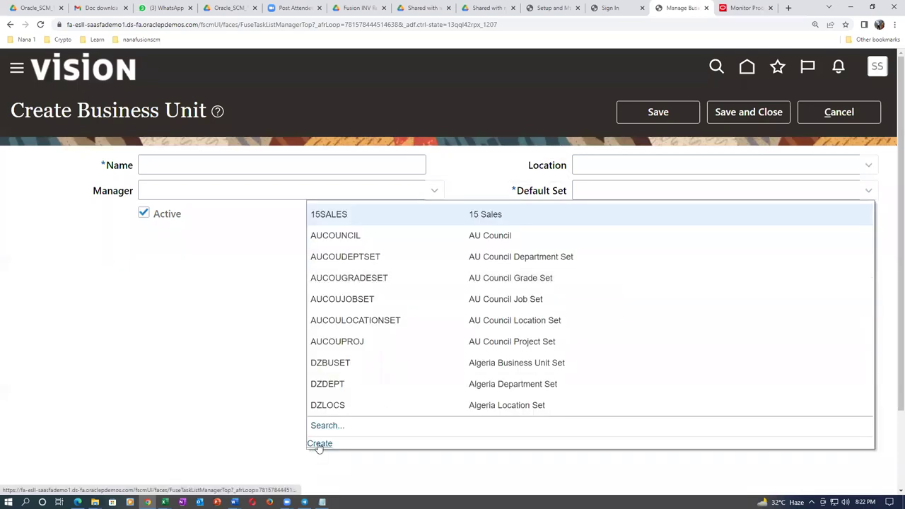
left_click(224, 362)
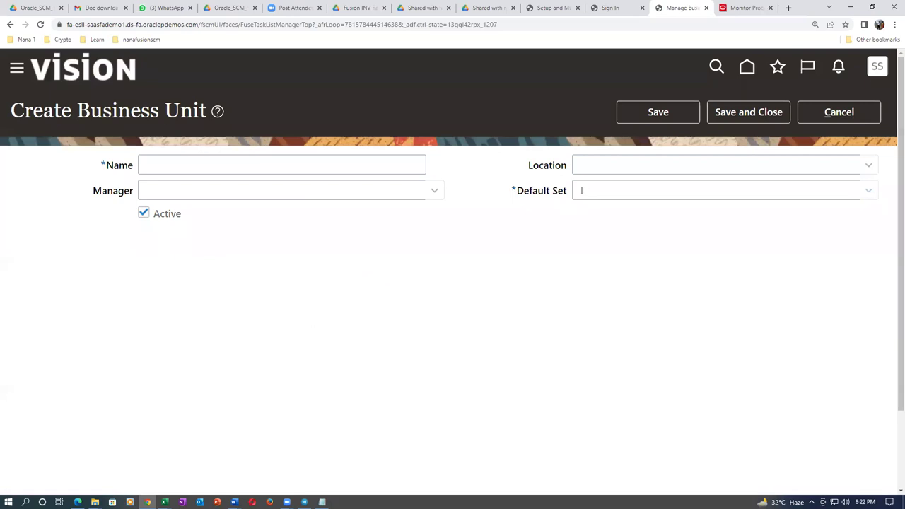
left_click(870, 193)
left_click(318, 444)
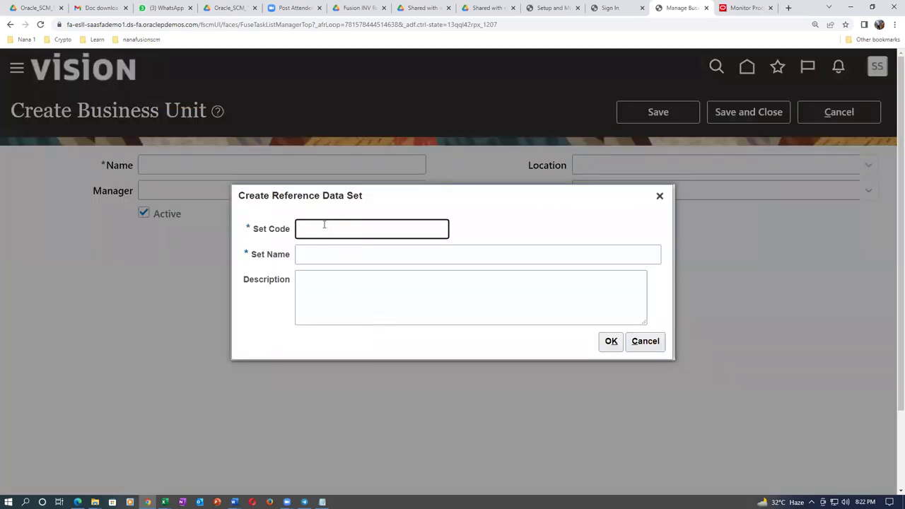
Create the reference data set with K01_RDS as its set code, set name and description.
type("K01_RDS")
key("ctrl+a")
key("ctrl+c")
left_click(342, 256)
key("ctrl+v")
left_click(354, 289)
key("ctrl+v")
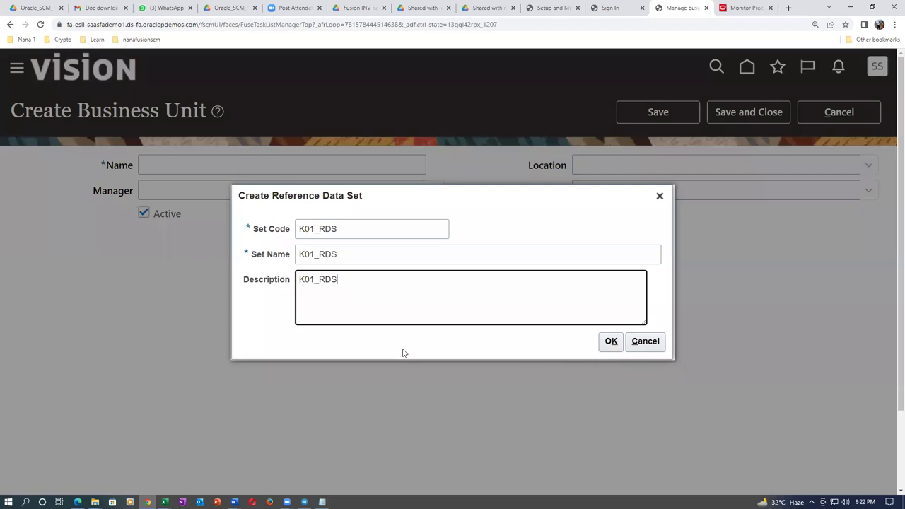
left_click(611, 341)
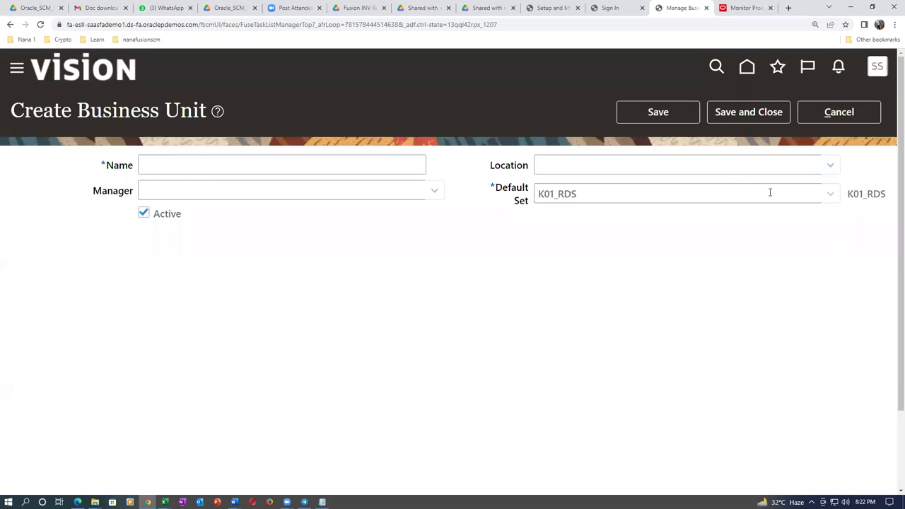
left_click(831, 193)
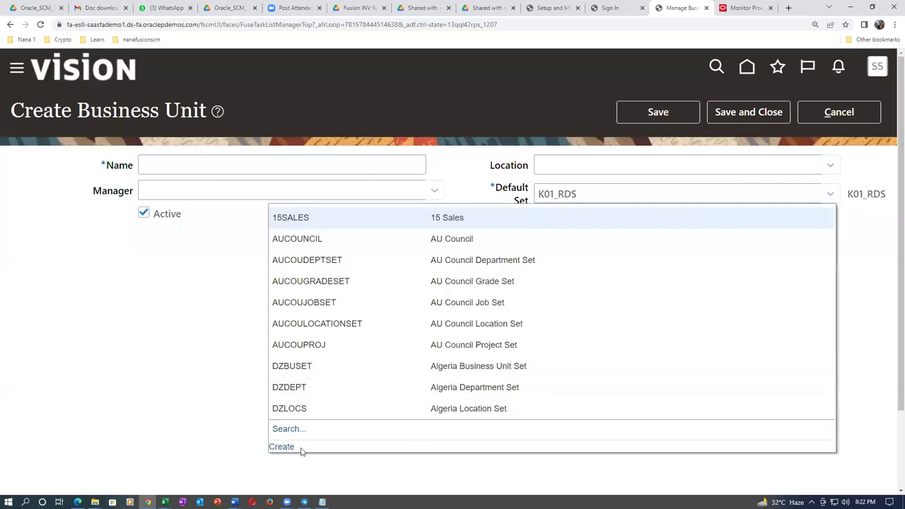
left_click(198, 368)
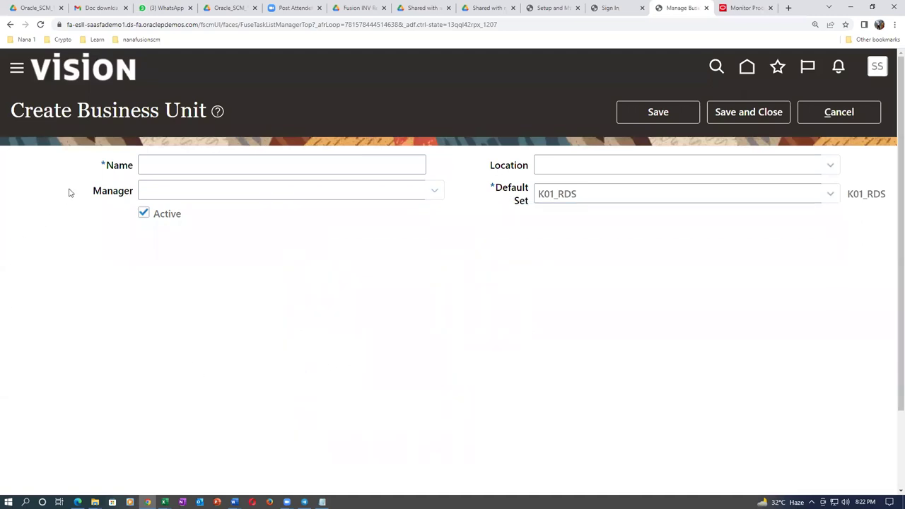
Name the new business unit k01_business_unit.
left_click(175, 161)
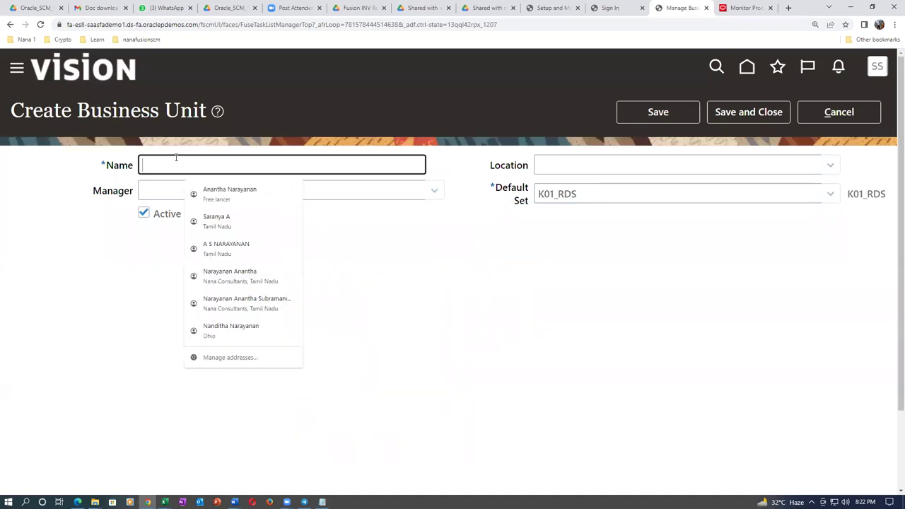
type("k01_busines")
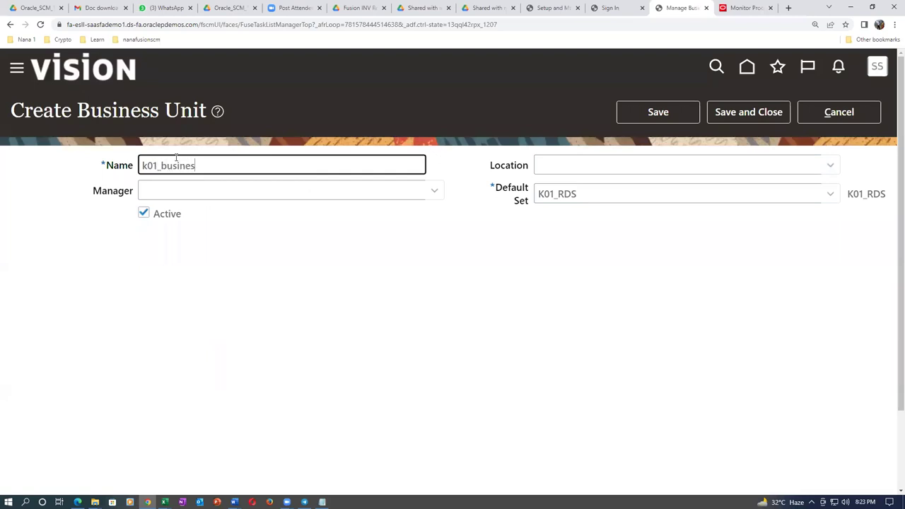
type("s_unit")
Search the locations for k01 and set the business unit's location to k01_loc_0.
left_click(556, 168)
type("k01")
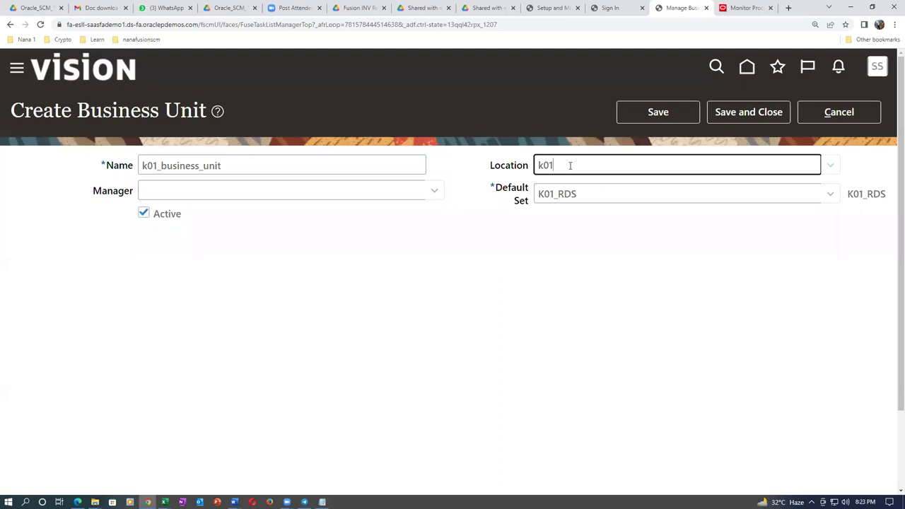
key("Tab")
left_click(514, 249)
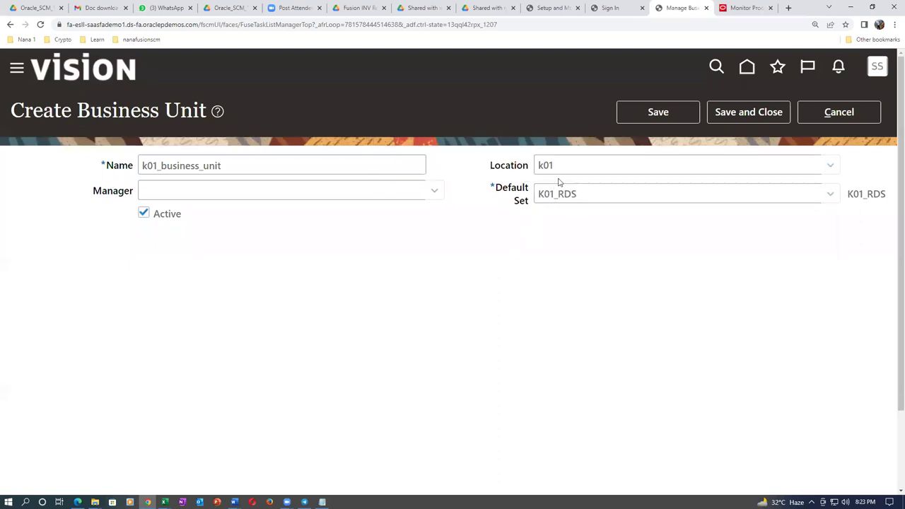
left_click(831, 165)
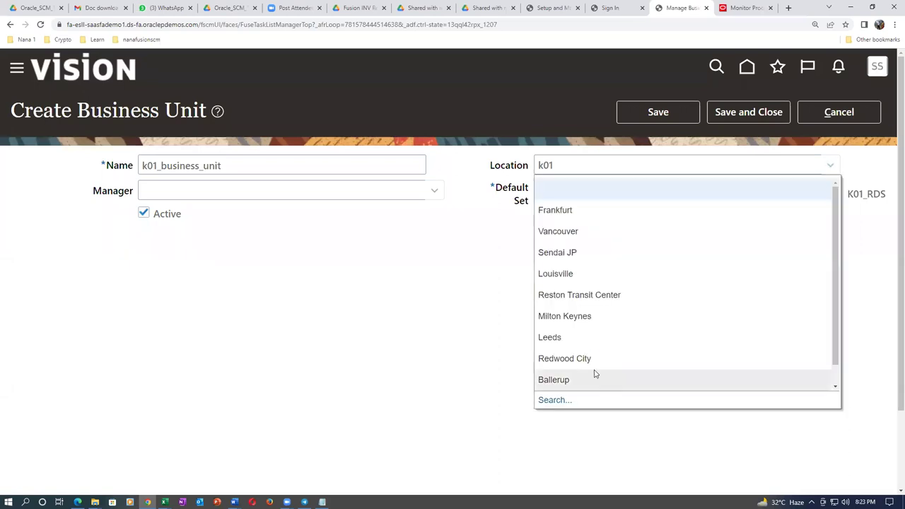
left_click(551, 403)
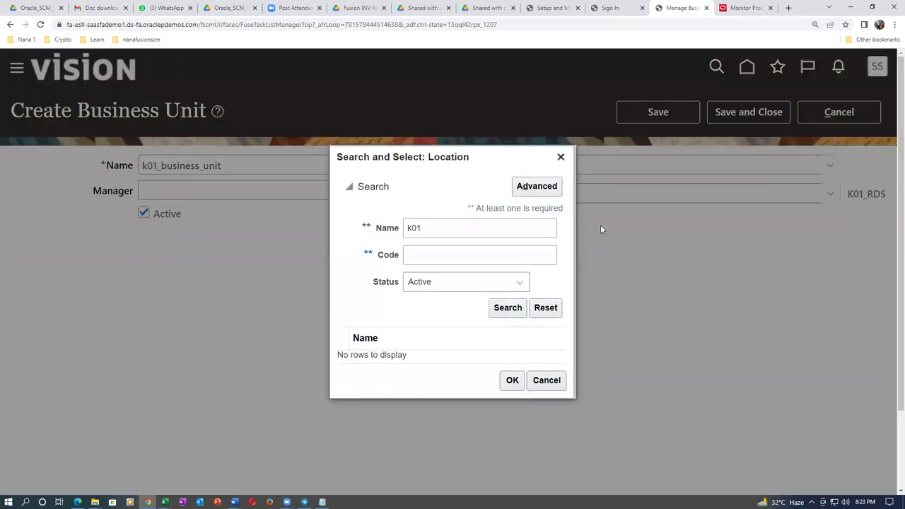
left_click(506, 308)
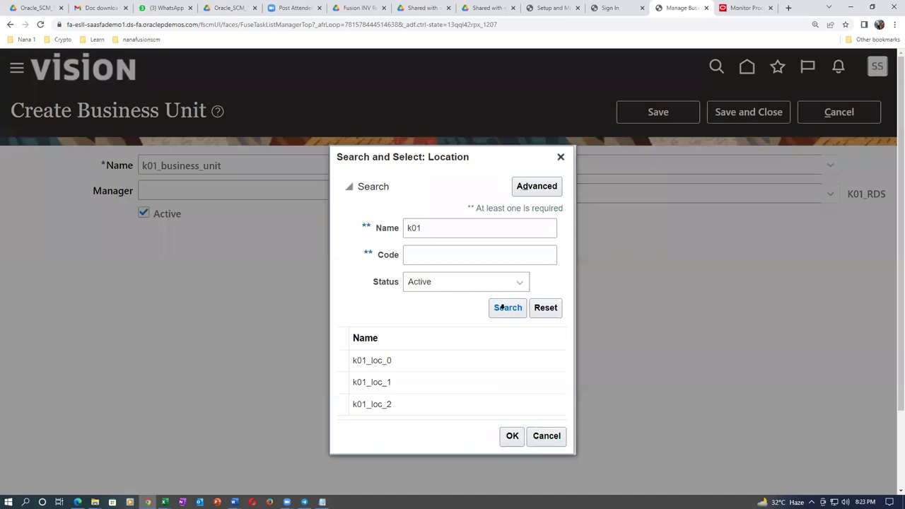
left_click(482, 332)
left_click(512, 408)
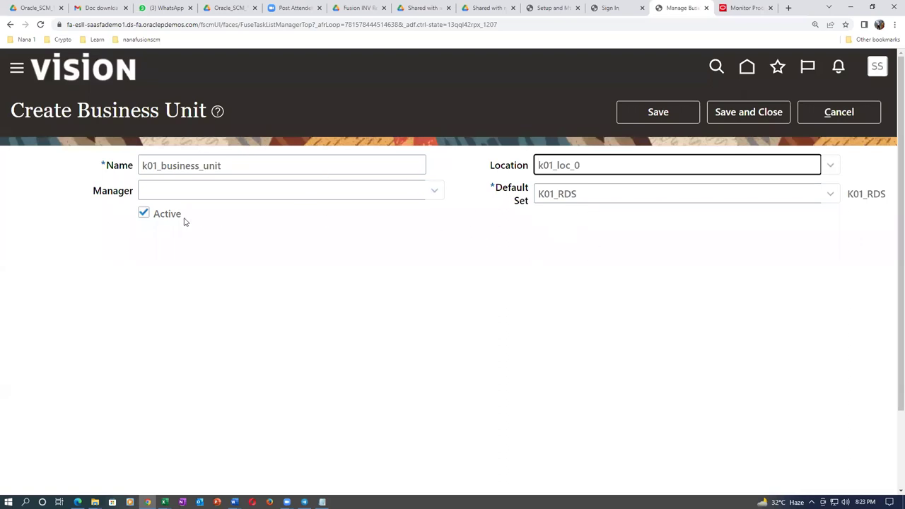
left_click(194, 193)
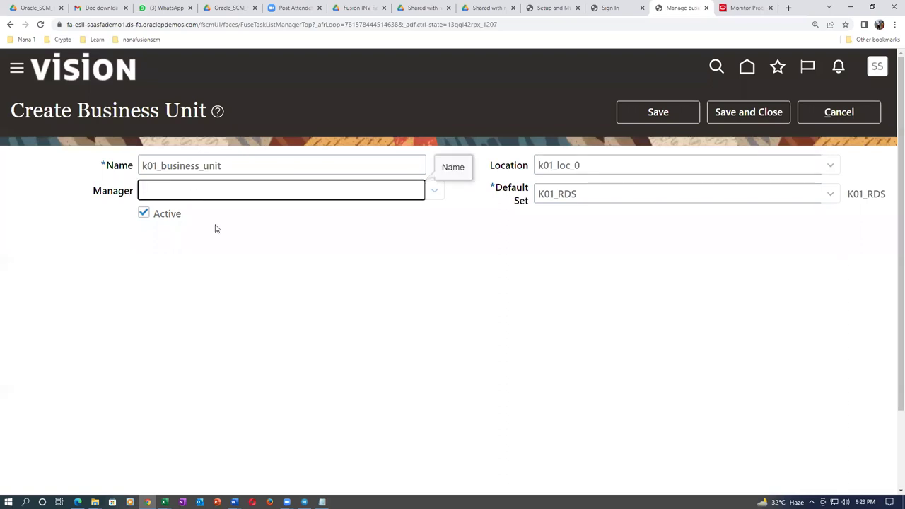
left_click(230, 316)
left_click(194, 193)
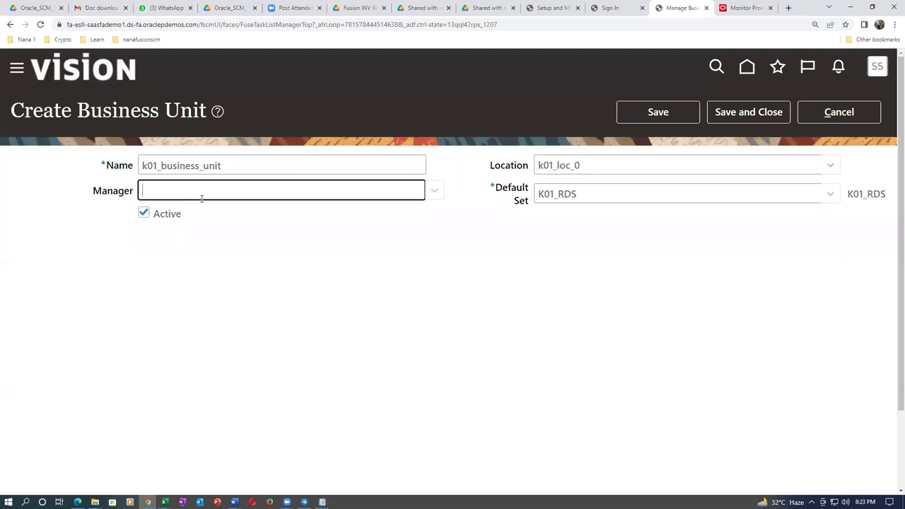
left_click(618, 165)
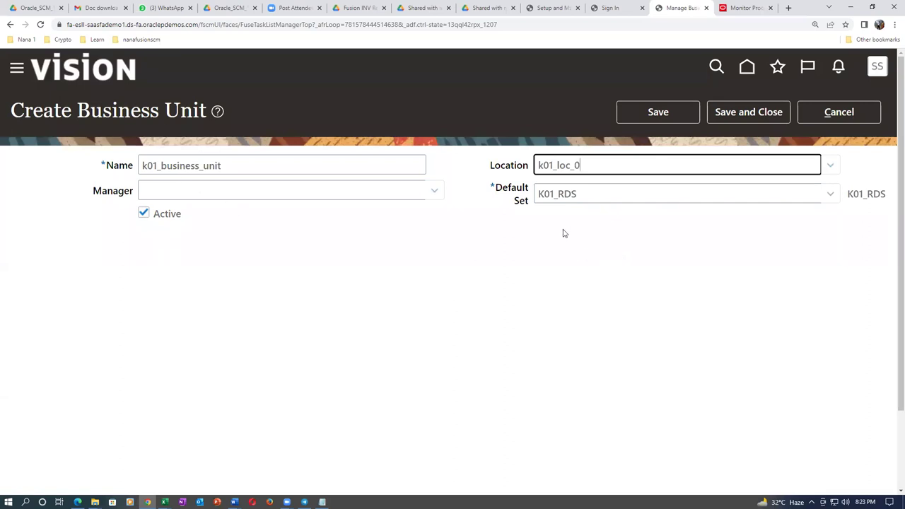
left_click(183, 193)
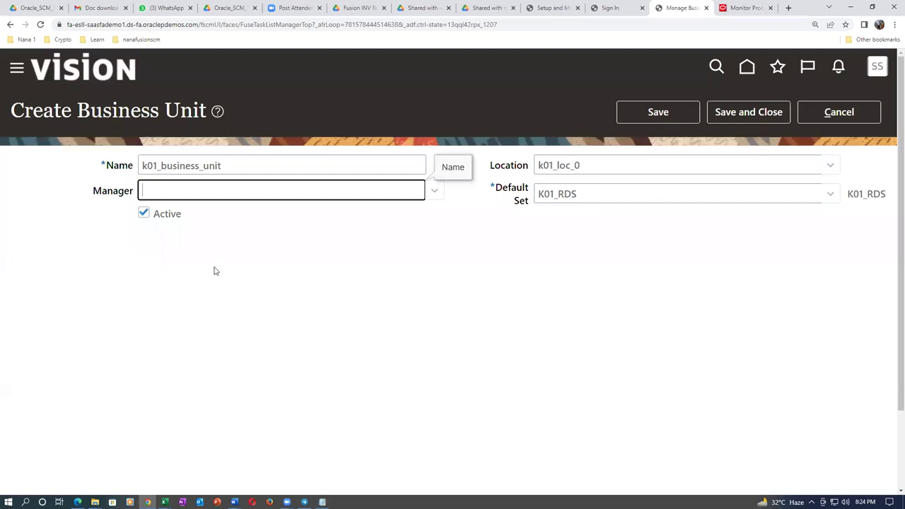
left_click(219, 277)
left_click(213, 191)
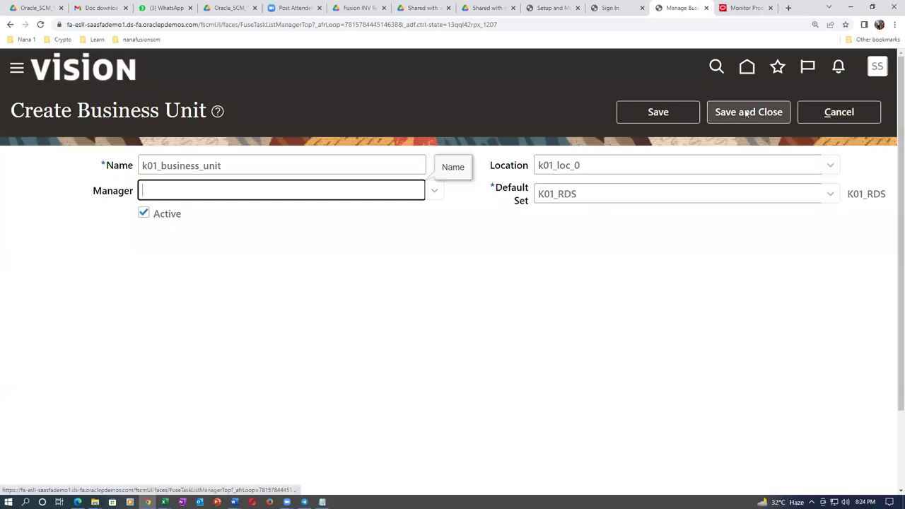
left_click(289, 282)
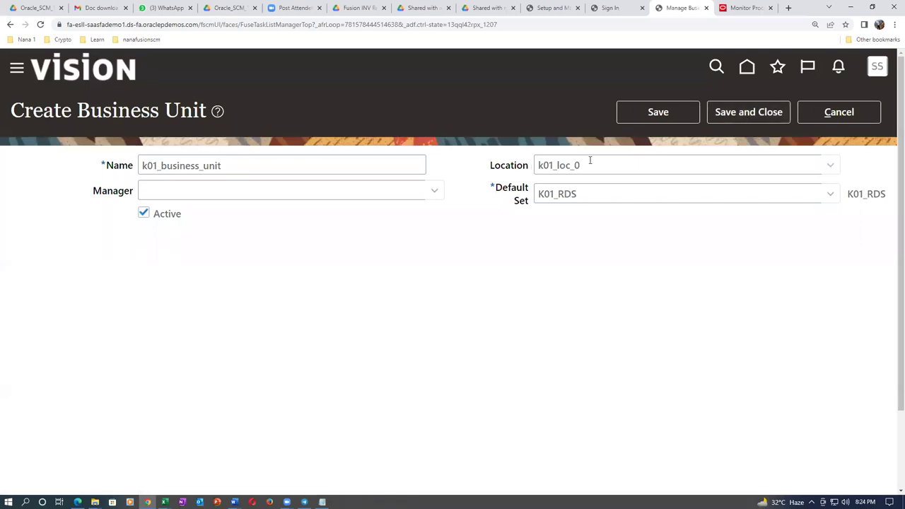
left_click_drag(598, 165, 539, 170)
left_click(516, 281)
double_click(598, 165)
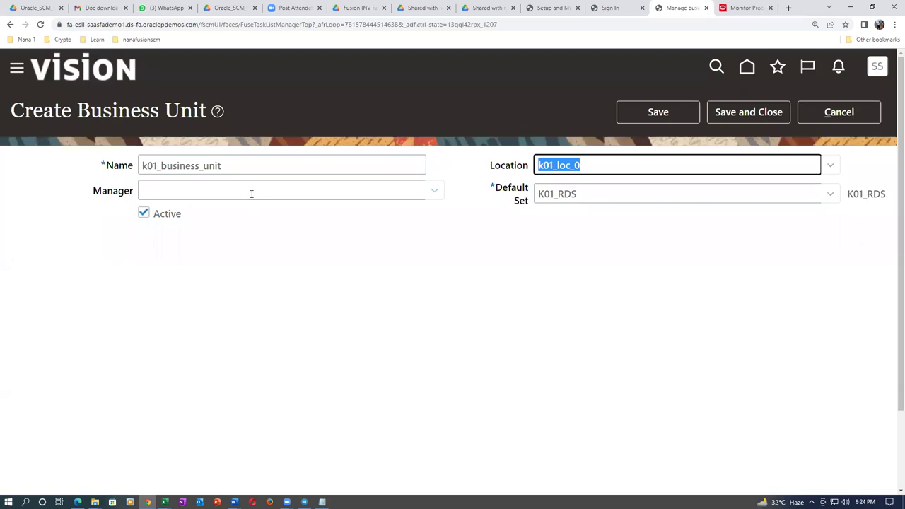
left_click(429, 345)
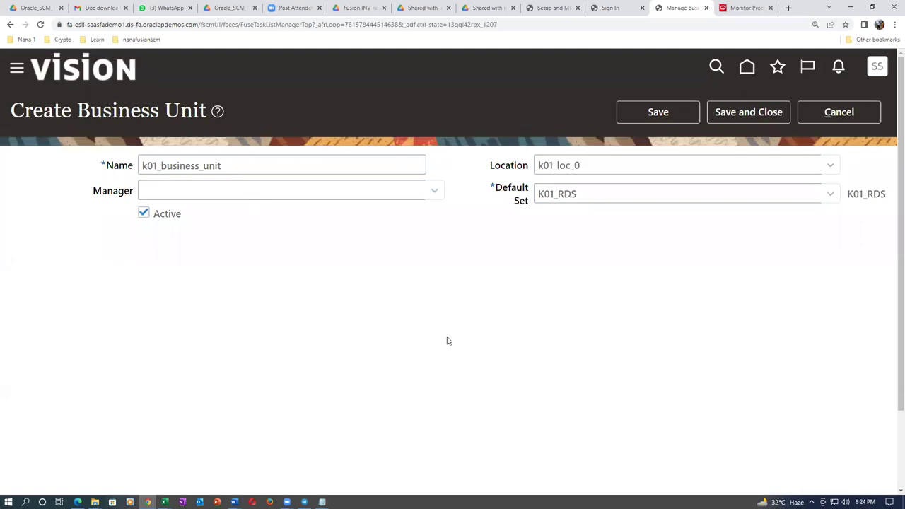
double_click(616, 166)
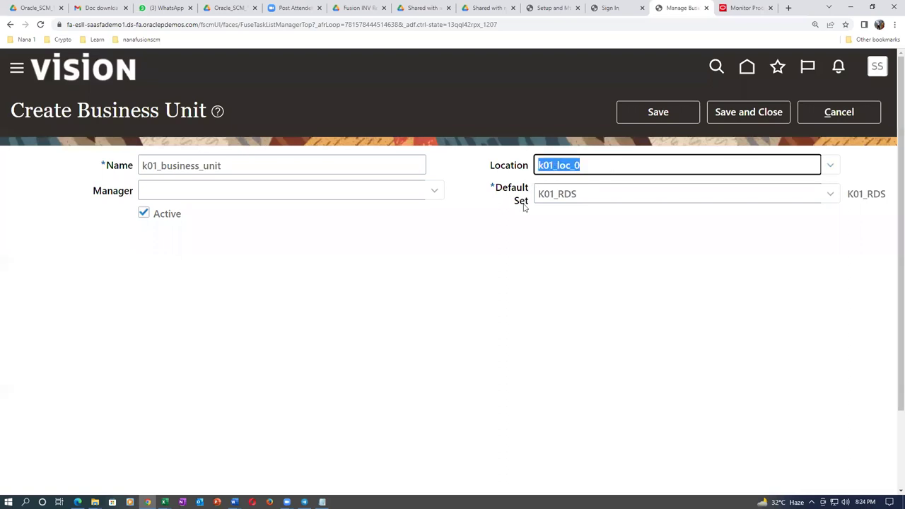
left_click(518, 280)
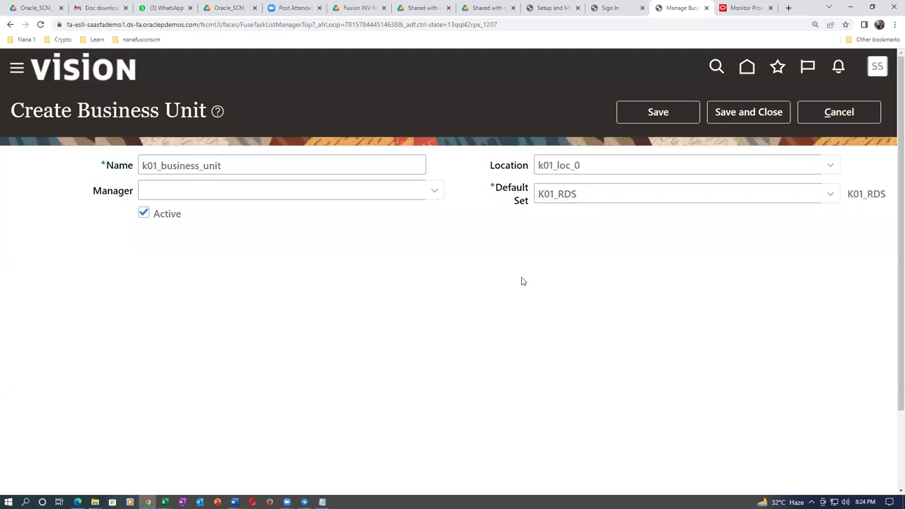
double_click(595, 167)
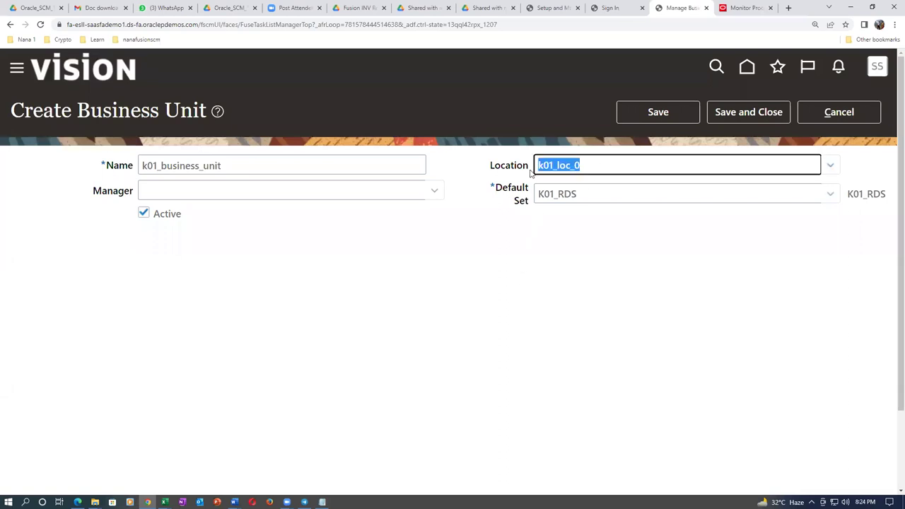
left_click(159, 193)
left_click(334, 316)
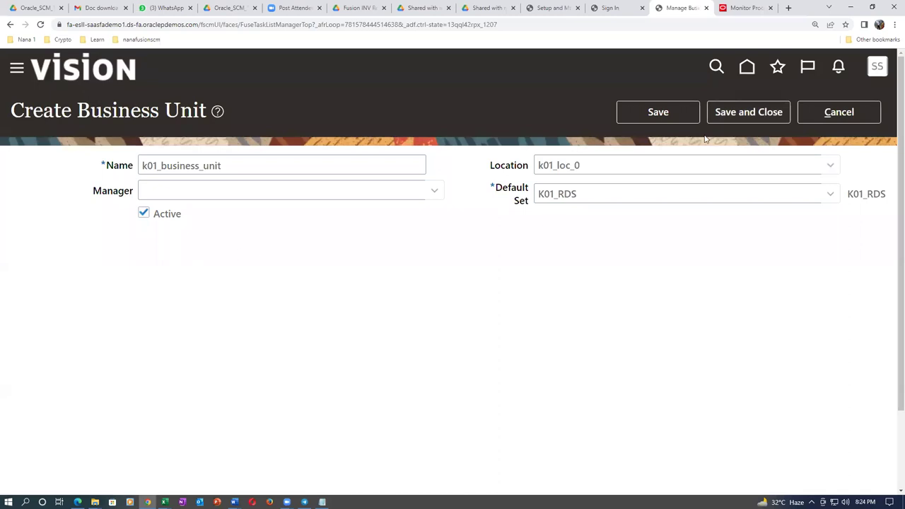
Save the new business unit k01_business_unit and close its creation form.
left_click(773, 111)
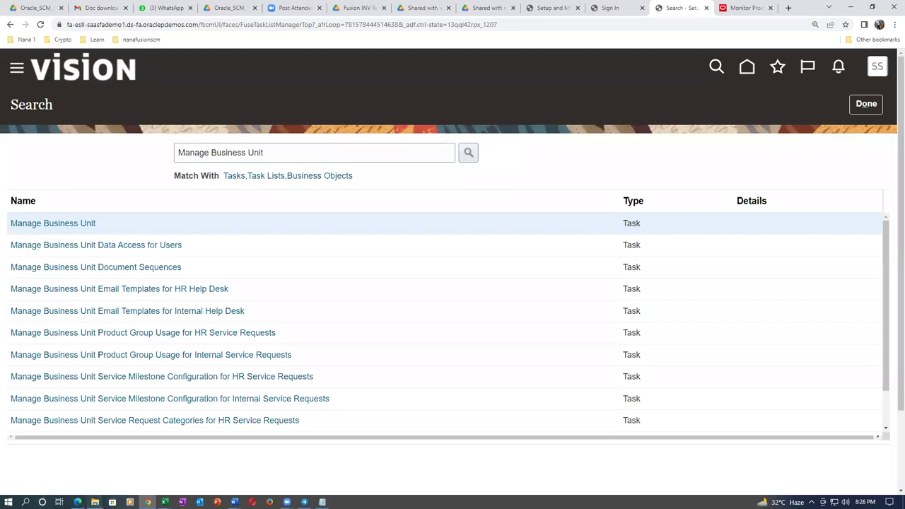
Switch to File Explorer and open the Fusion_Inventory_Documentation folder inside Oracle SCM Training.
mouse_move(95, 501)
left_click(94, 480)
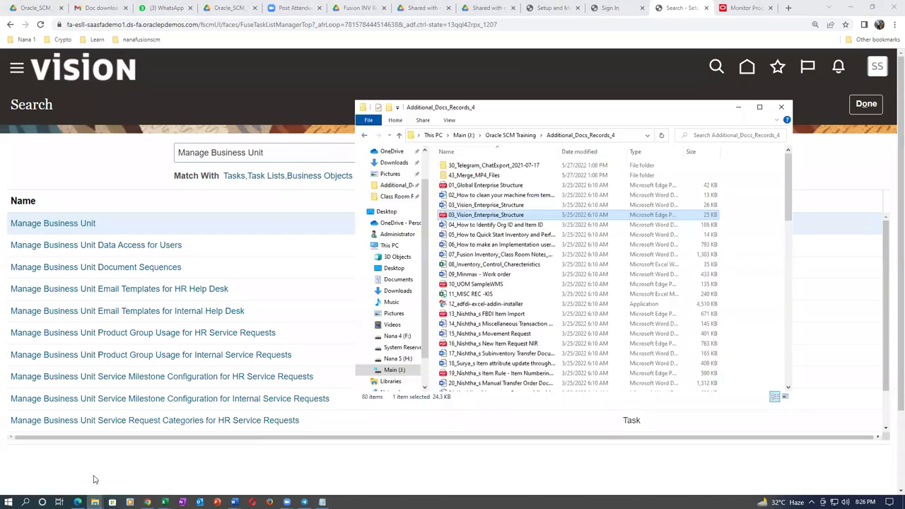
left_click(509, 325)
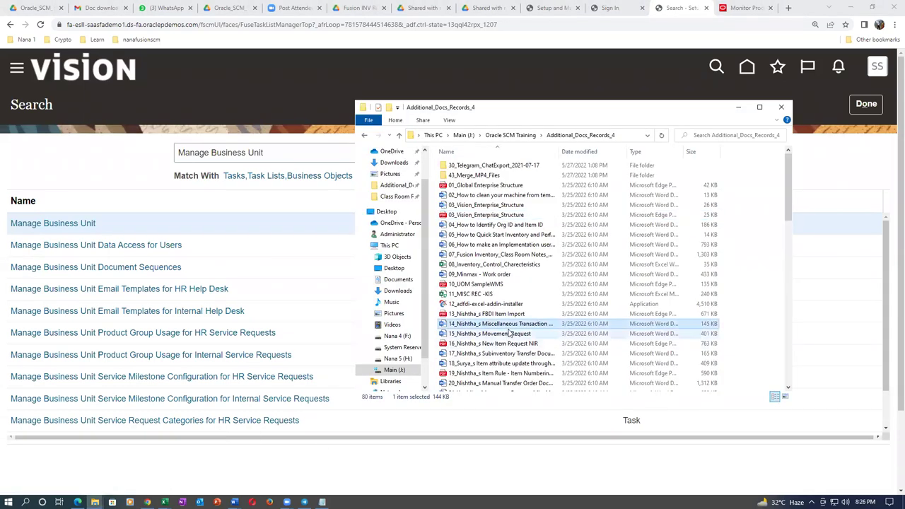
left_click(501, 136)
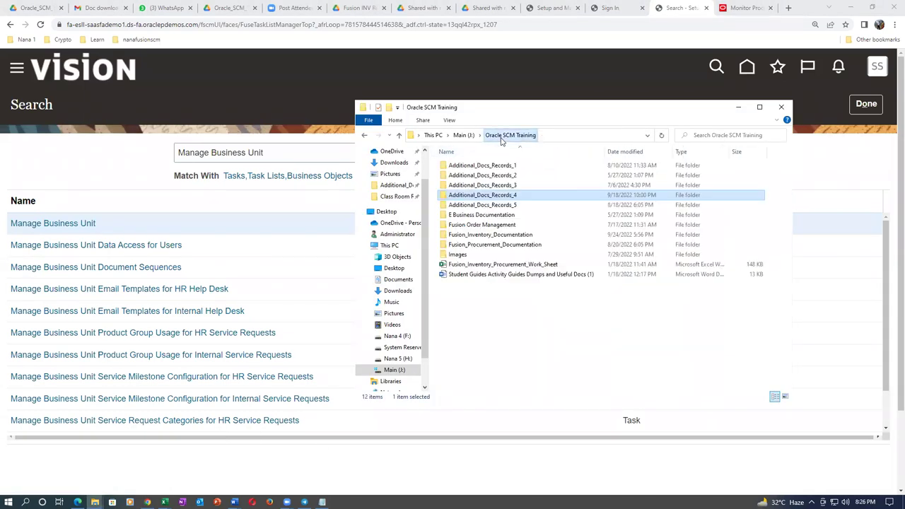
double_click(507, 238)
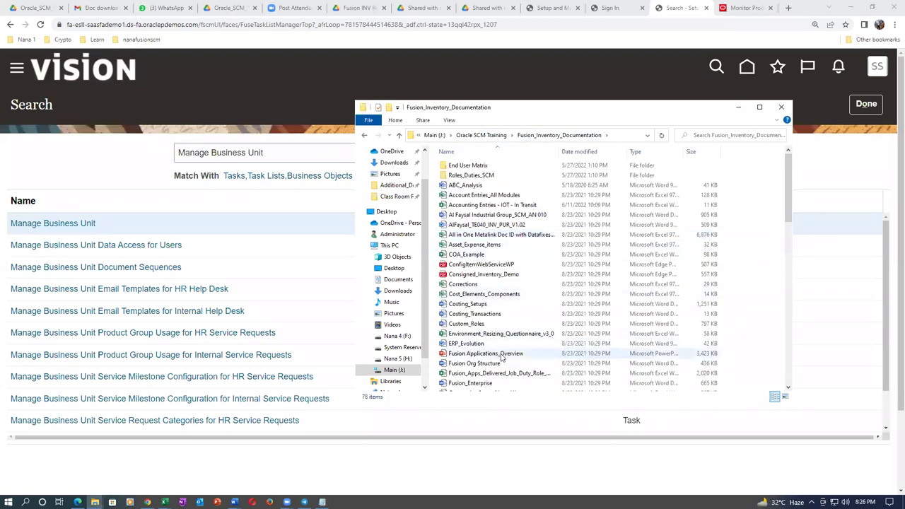
Find the Ref_Data_Set workbook among the documents starting with R and open it in Excel.
left_click(502, 355)
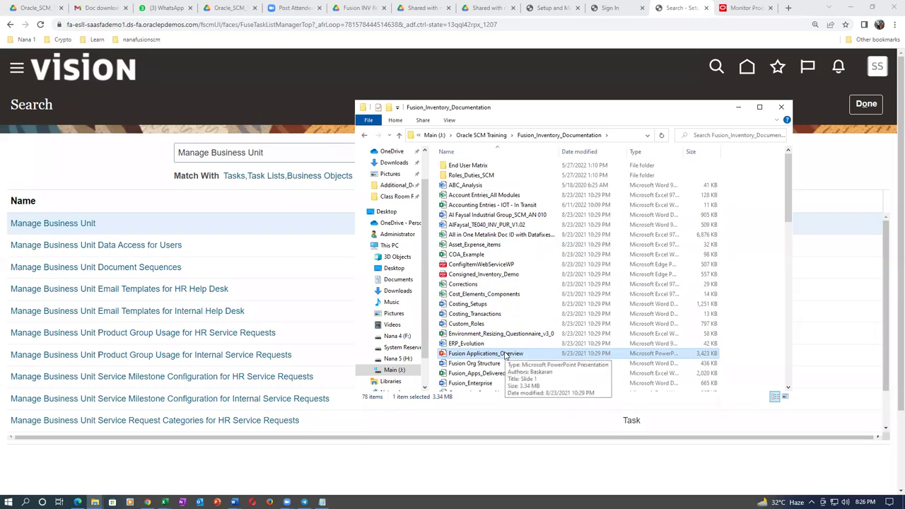
key("r")
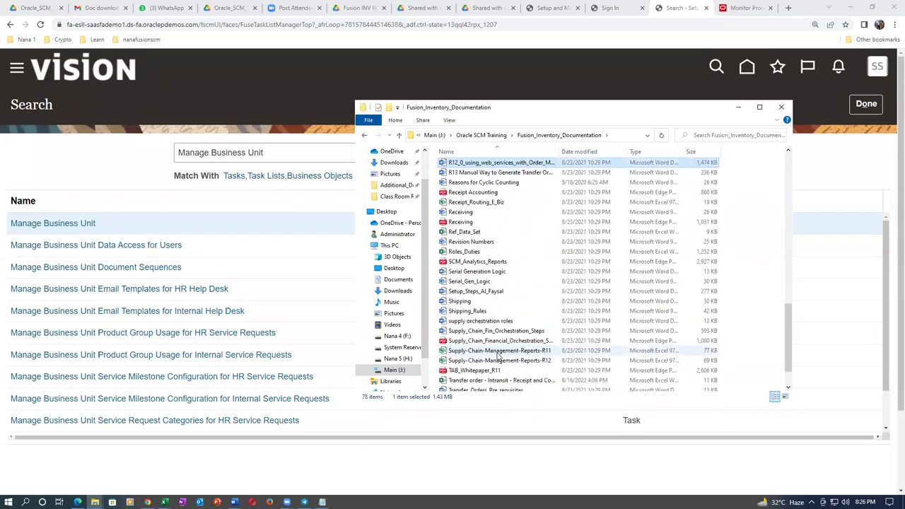
left_click(485, 232)
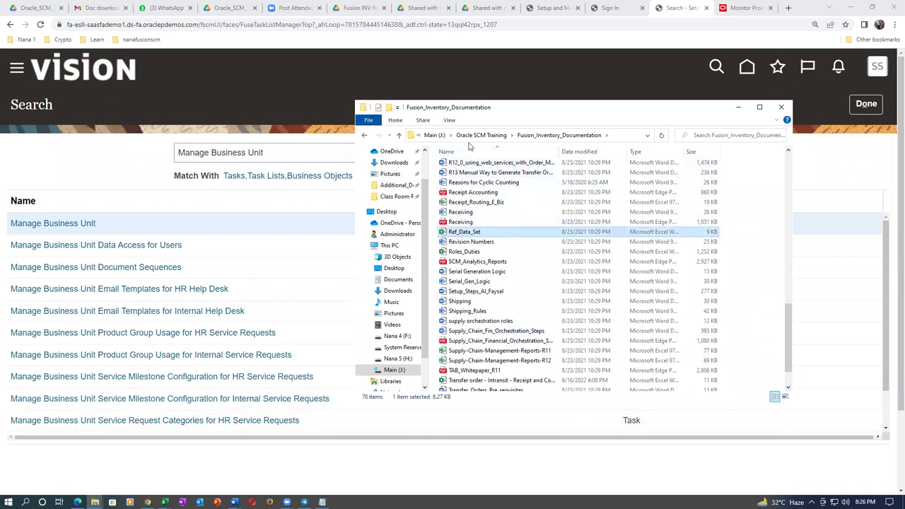
double_click(503, 232)
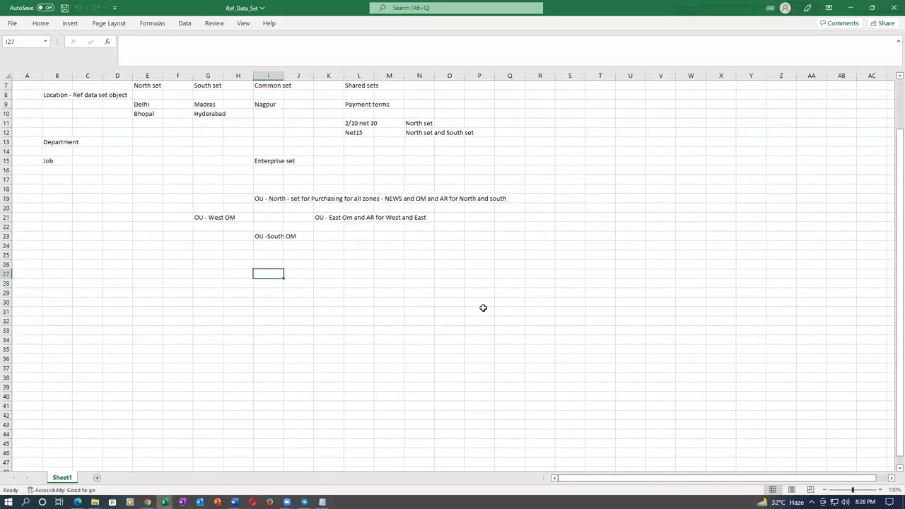
Enlarge the sheet and examine the reference data objects Location, Department and Job in column B.
scroll(478, 354, "up", 2)
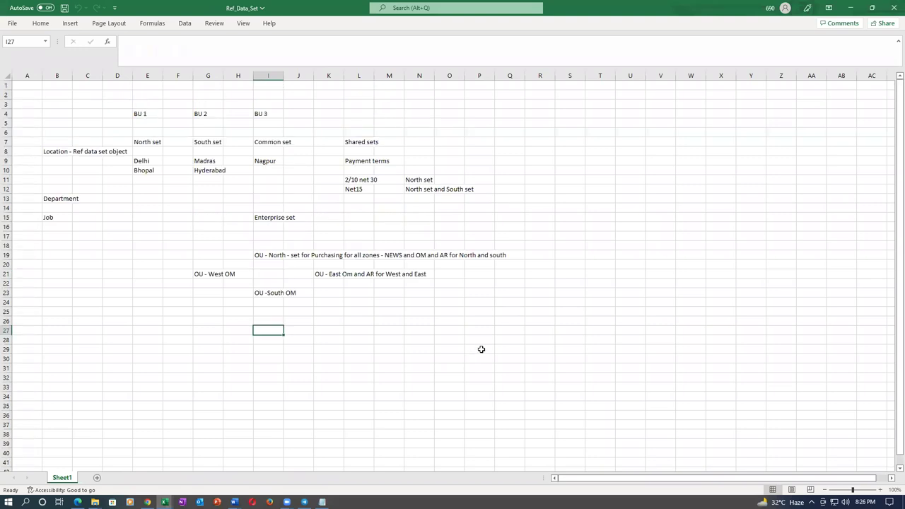
key("ctrl")
scroll(481, 349, "up", 2)
scroll(481, 350, "up", 2)
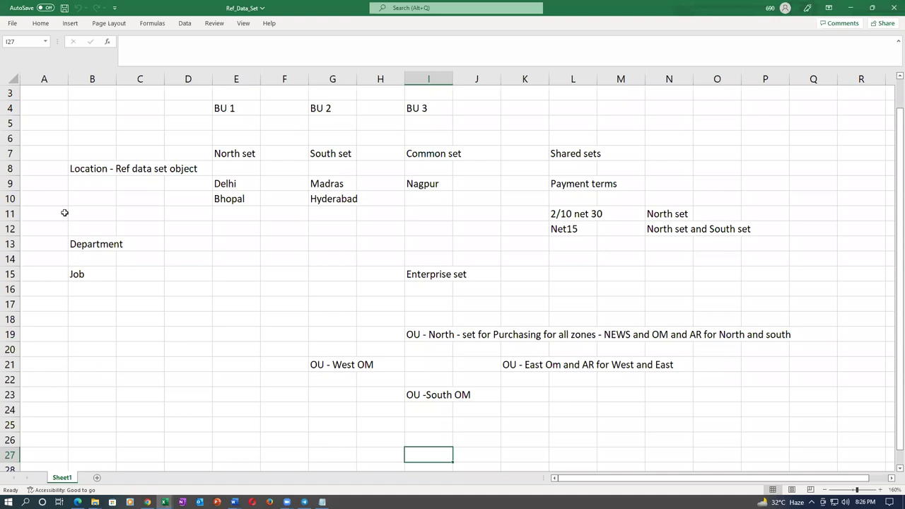
left_click(88, 173)
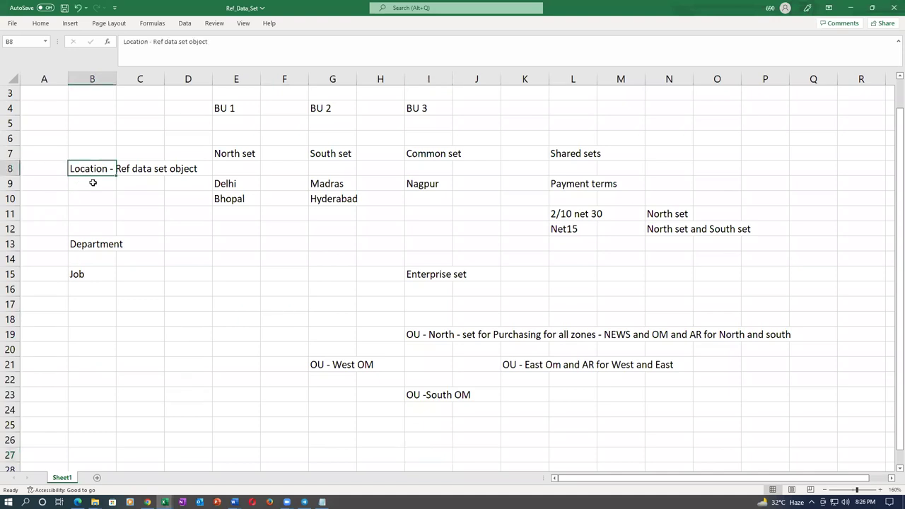
left_click(81, 244)
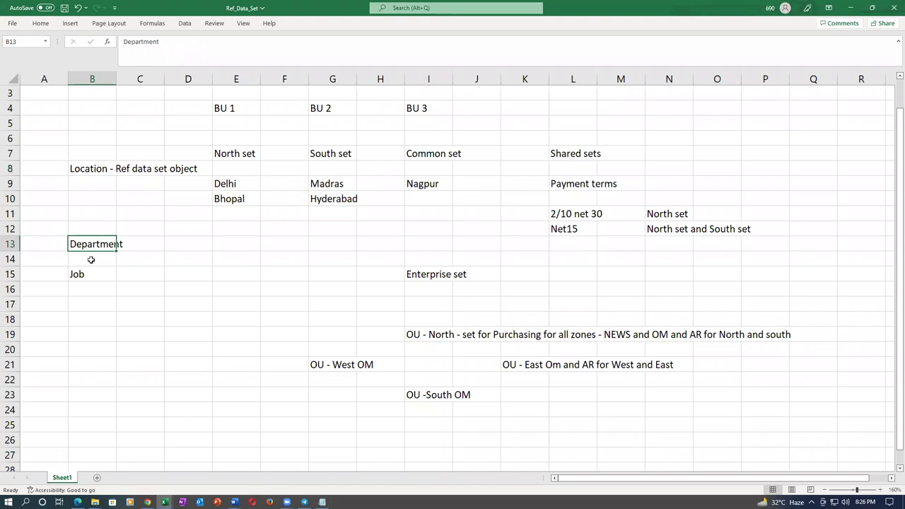
left_click(93, 276)
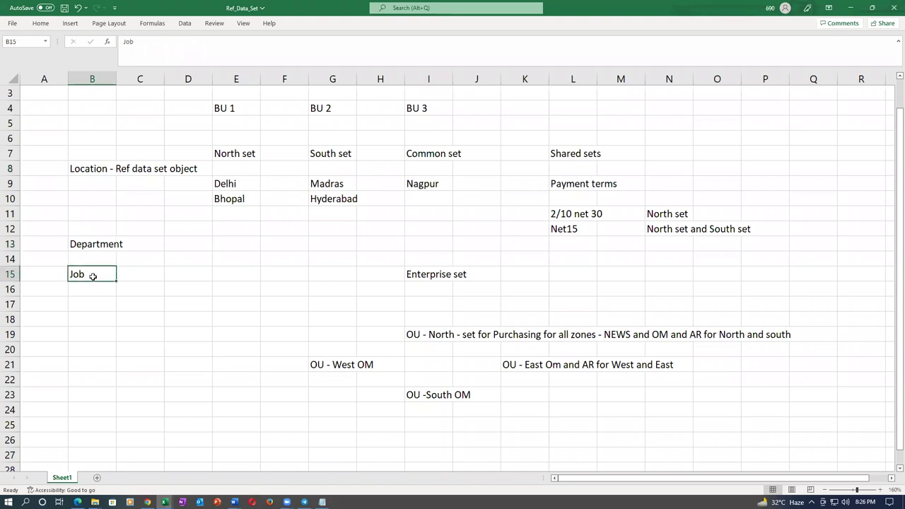
left_click_drag(87, 168, 81, 280)
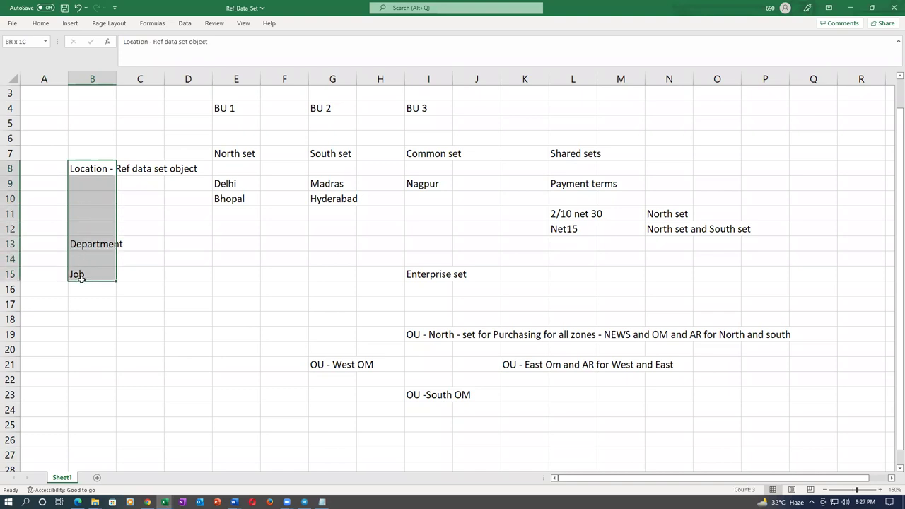
left_click(95, 344)
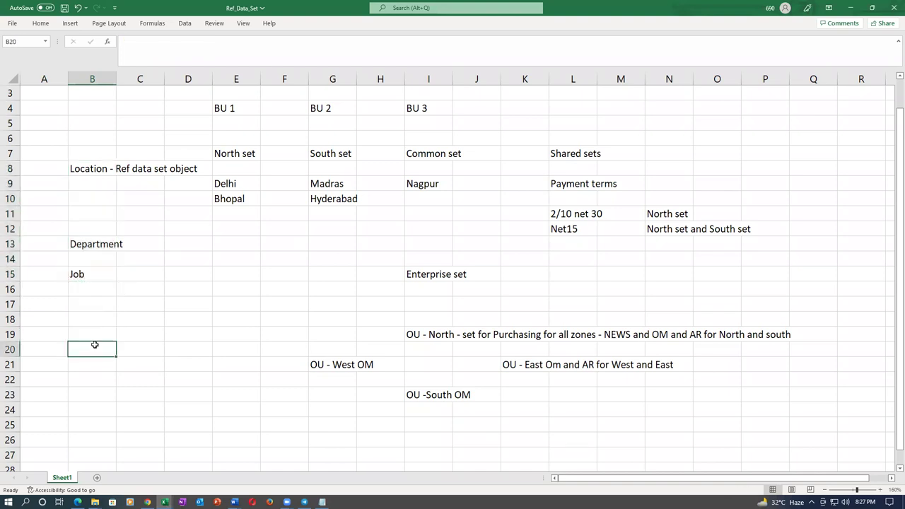
Examine how BU 1 and BU 2 relate to the North set and South set and the locations under each.
left_click(243, 108)
left_click(233, 154)
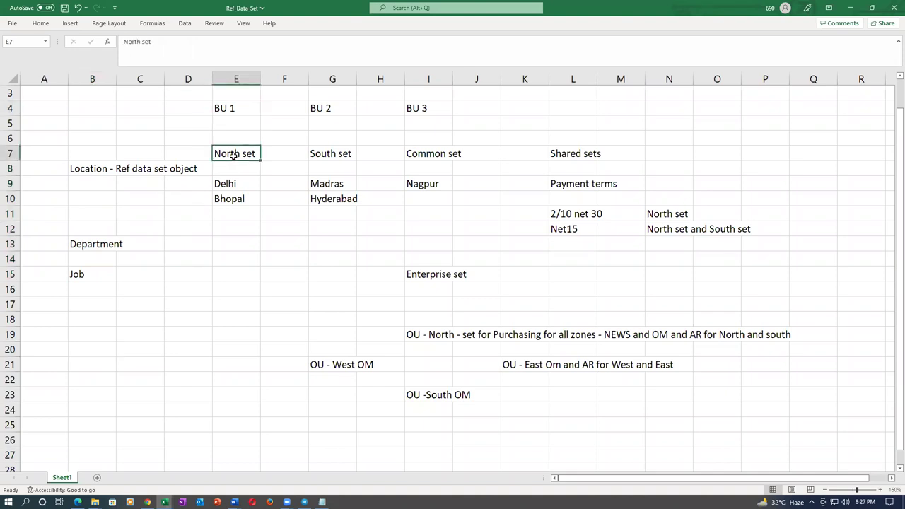
left_click(224, 186)
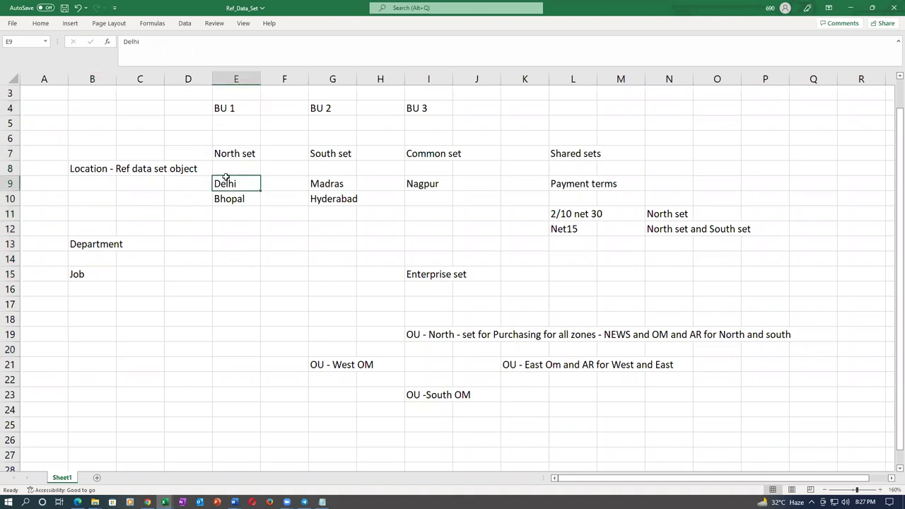
left_click(229, 203)
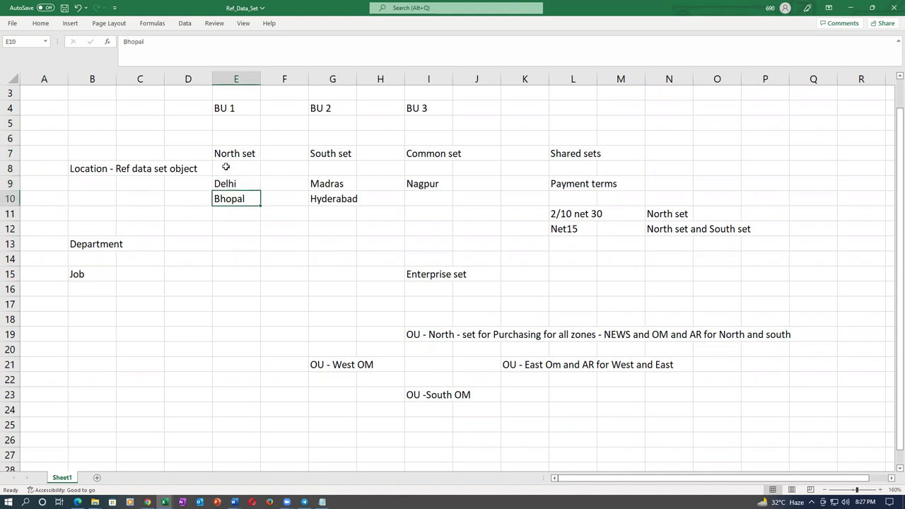
left_click(321, 108)
left_click(324, 154)
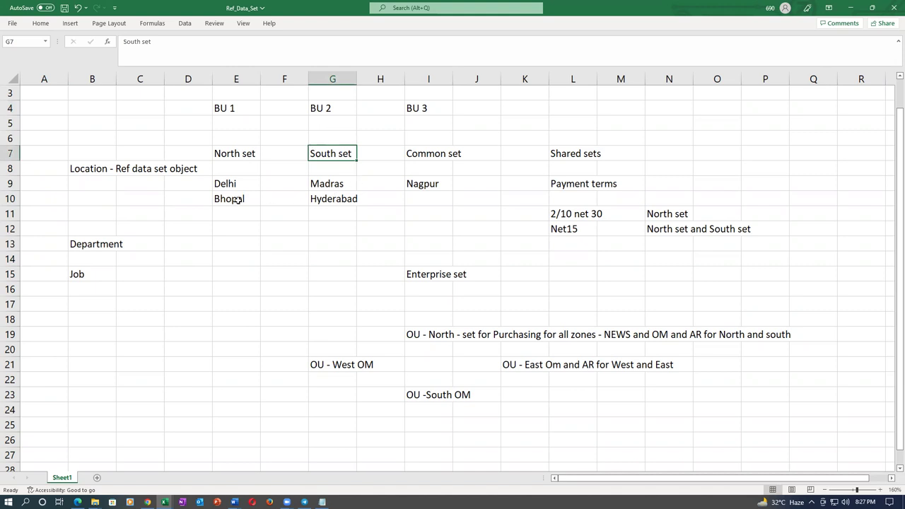
left_click(329, 180)
left_click(328, 202)
left_click(342, 151)
Examine BU 3 with its Common set and the Nagpur location, and compare it with BU 1.
left_click(436, 108)
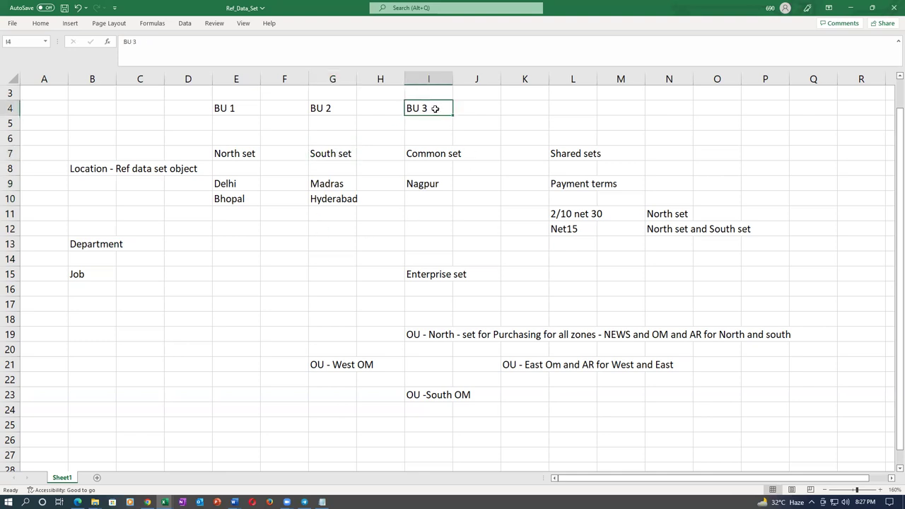
left_click(434, 159)
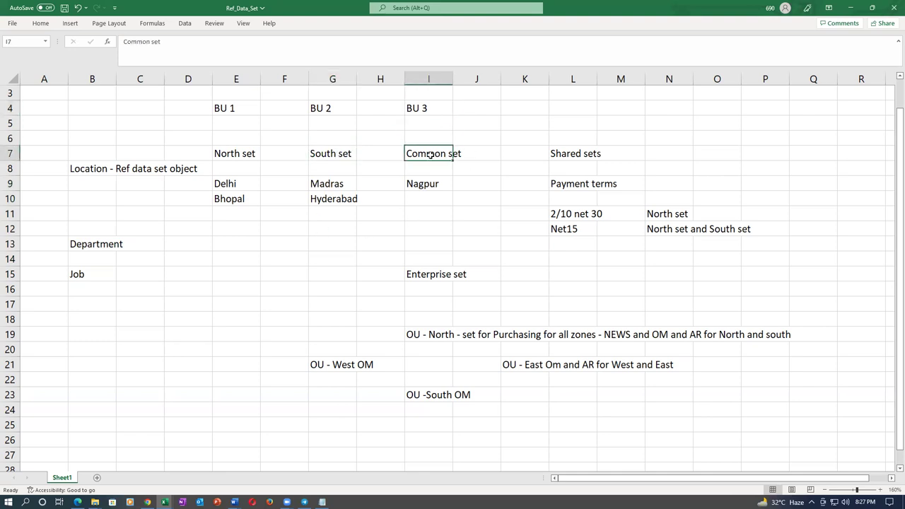
left_click(422, 108)
left_click(426, 185)
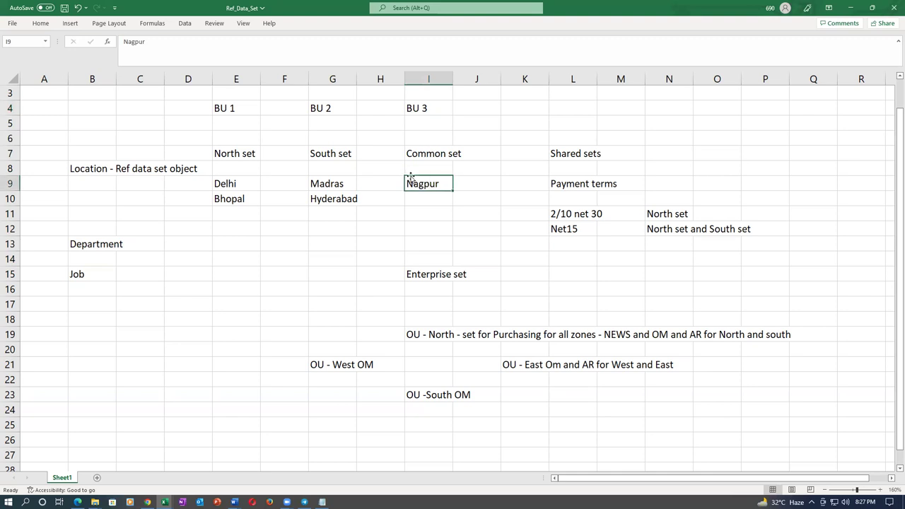
left_click(221, 275)
left_click(227, 113)
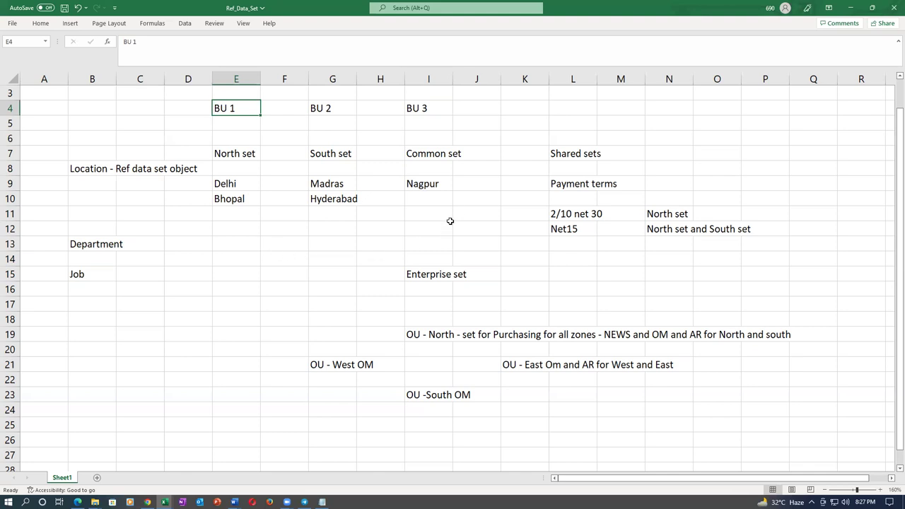
left_click(438, 184)
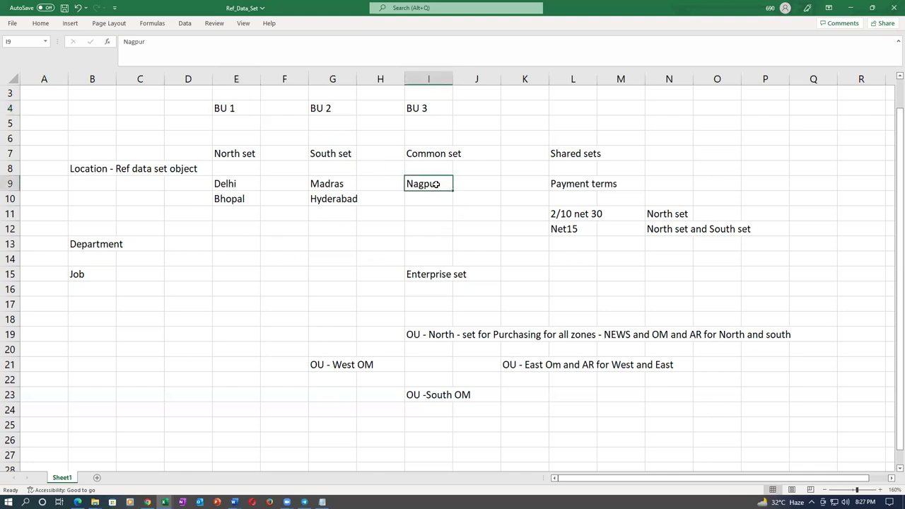
left_click(415, 110)
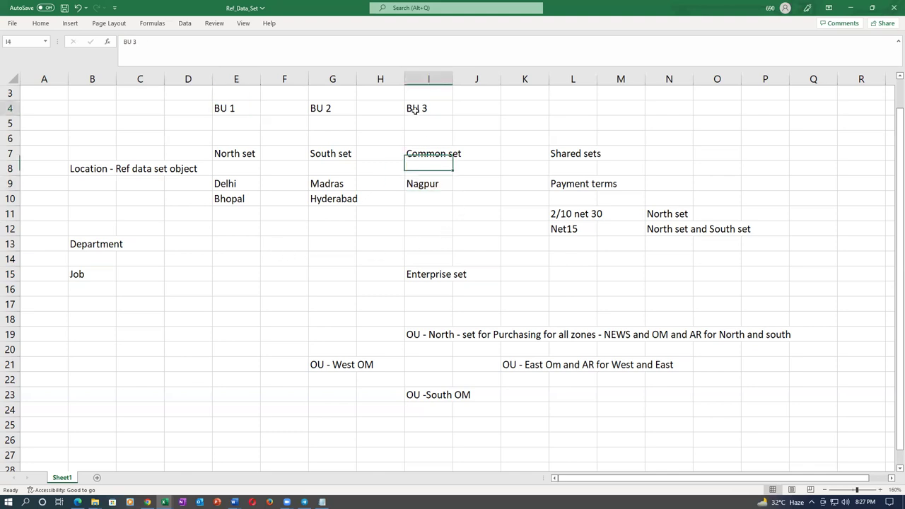
Examine how BU 3 is tied to the Common set in the reference data layout.
left_click(415, 153)
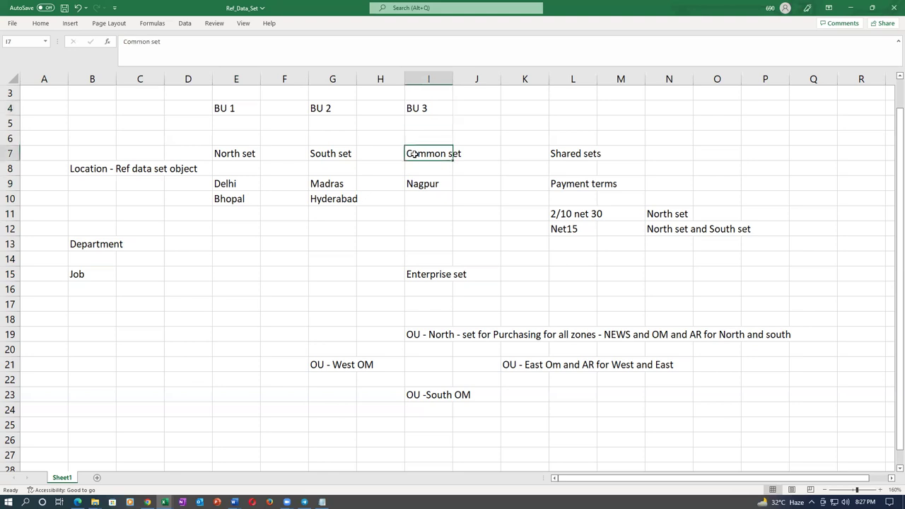
left_click(432, 238)
left_click(420, 154)
left_click(424, 111)
left_click(436, 155)
left_click(422, 114)
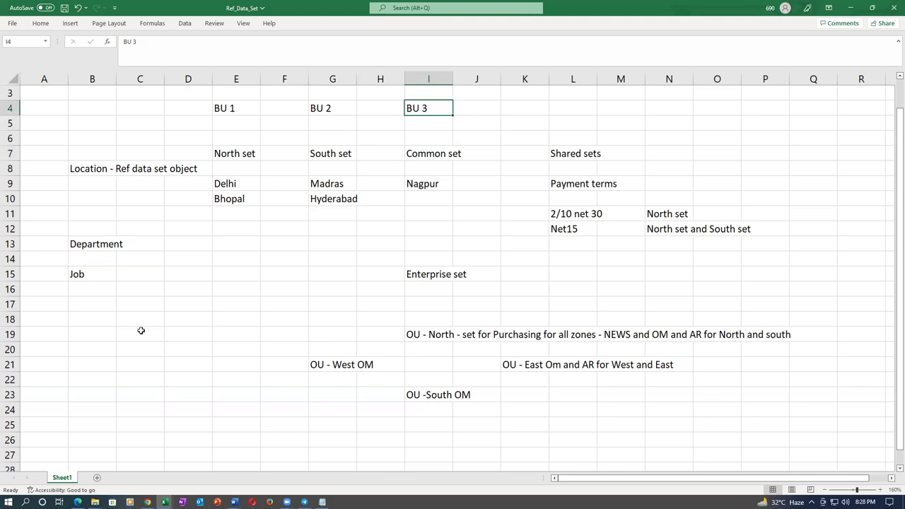
left_click(180, 259)
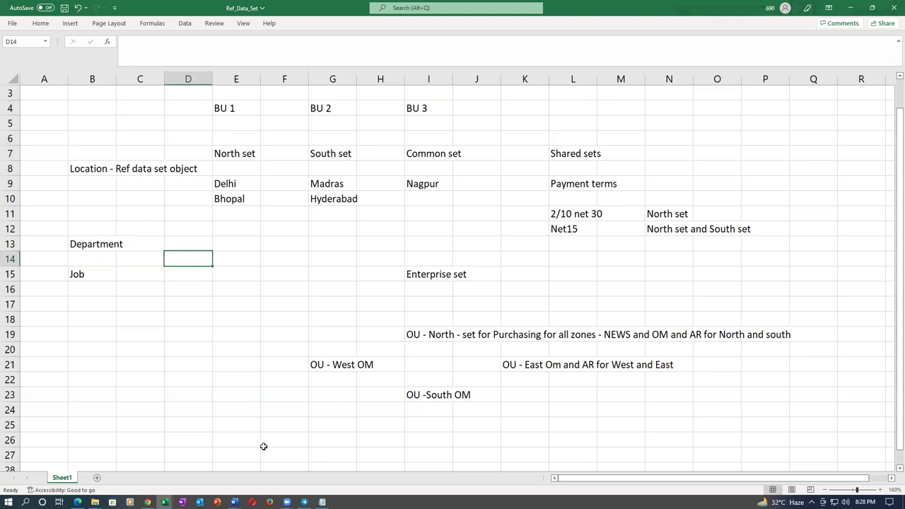
Switch to the Fusion_Inventory_Procurement_Work_Sheet workbook and check task 25, Manage Business Units.
key("alt+Tab")
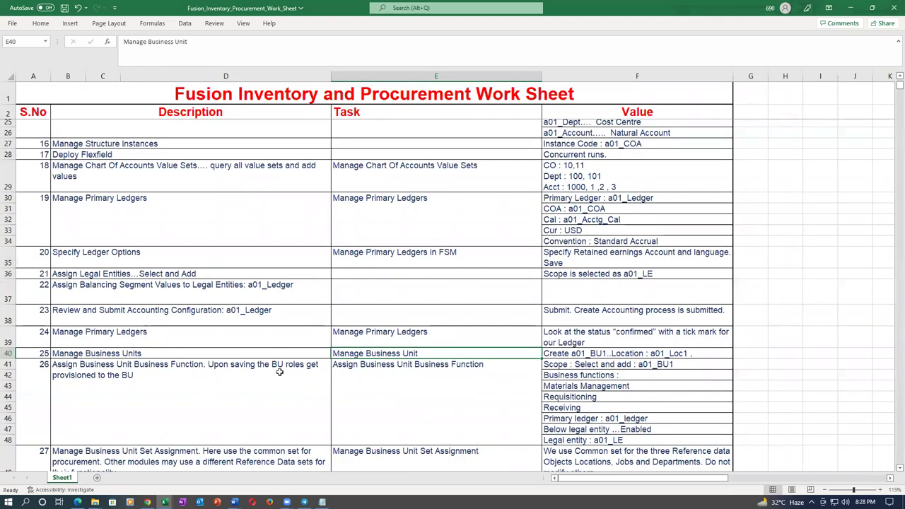
left_click(267, 355)
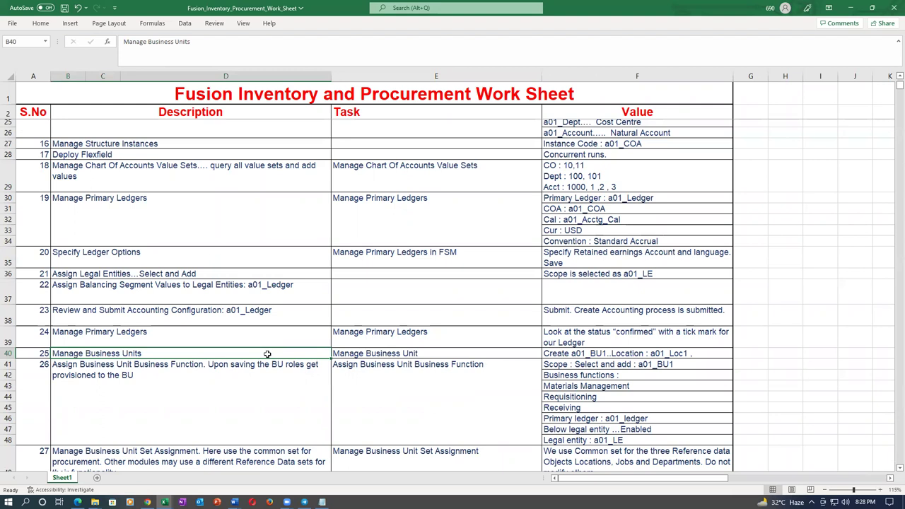
left_click(363, 354)
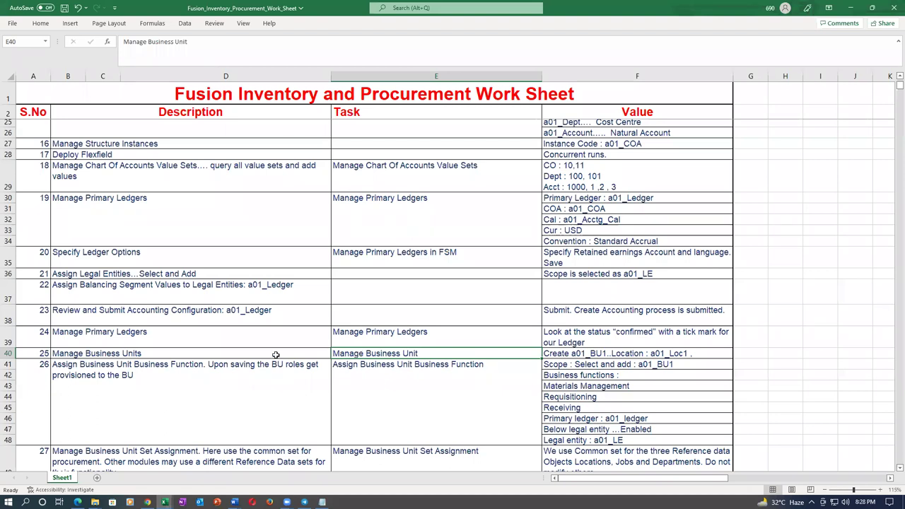
Return to the Ref_Data_Set workbook and review the Location, Department and Job objects.
key("alt+Tab")
left_click(81, 170)
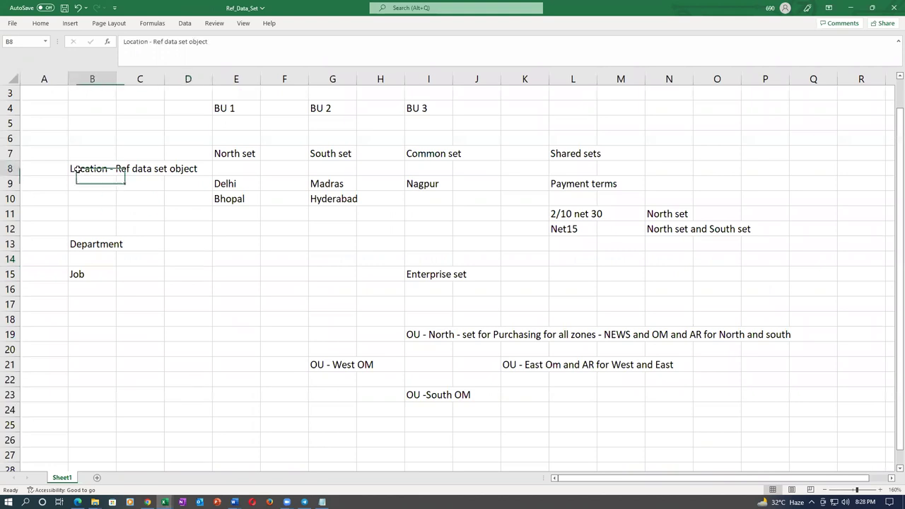
left_click(81, 244)
left_click(82, 273)
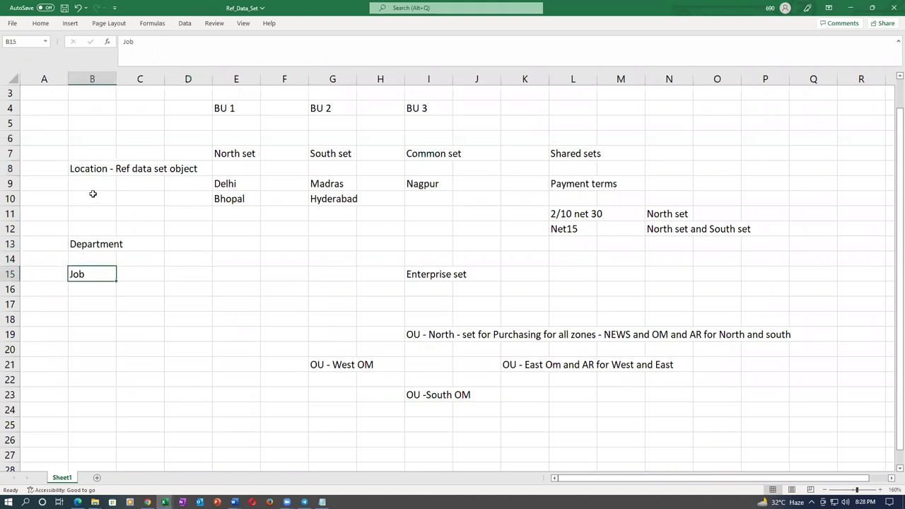
left_click(91, 172)
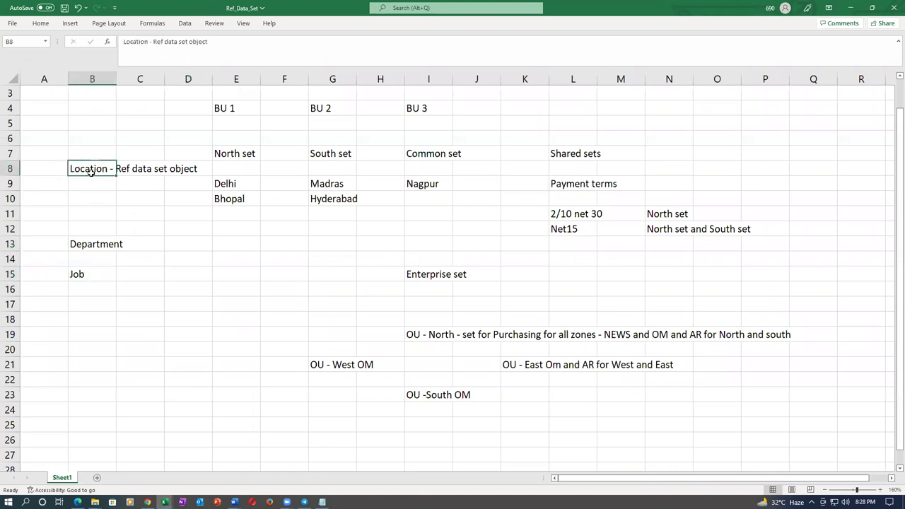
Examine how the Location object relates to the Common set and to the sets of BU 1, BU 2 and BU 3.
left_click(417, 153)
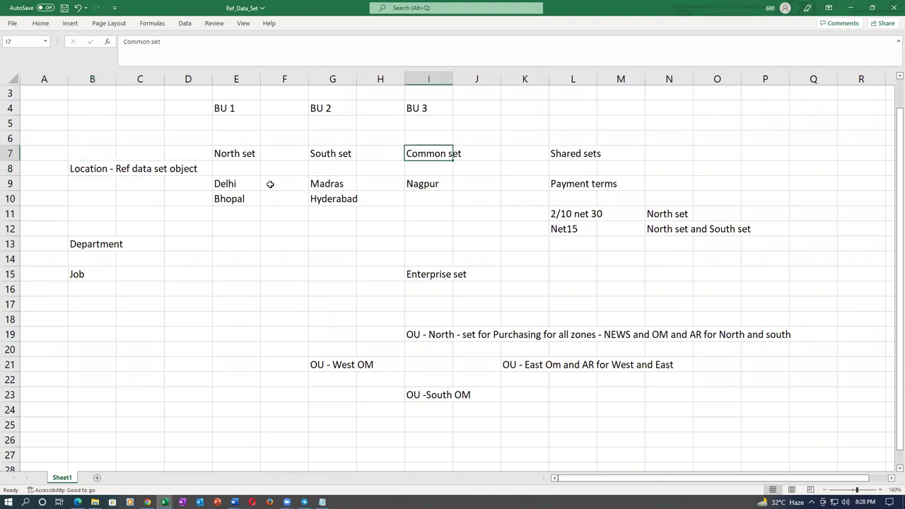
left_click(81, 170)
left_click_drag(242, 109, 428, 113)
left_click_drag(233, 153, 330, 157)
left_click(287, 289)
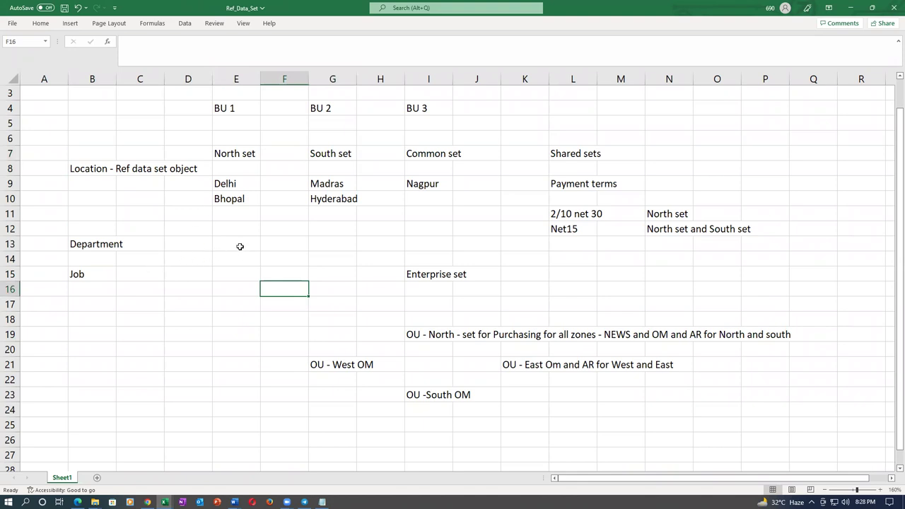
left_click(91, 168)
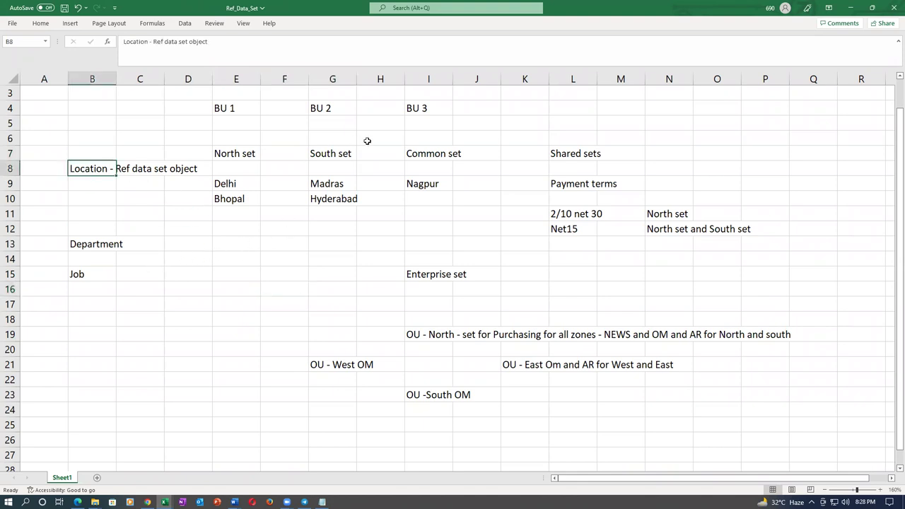
left_click(433, 153)
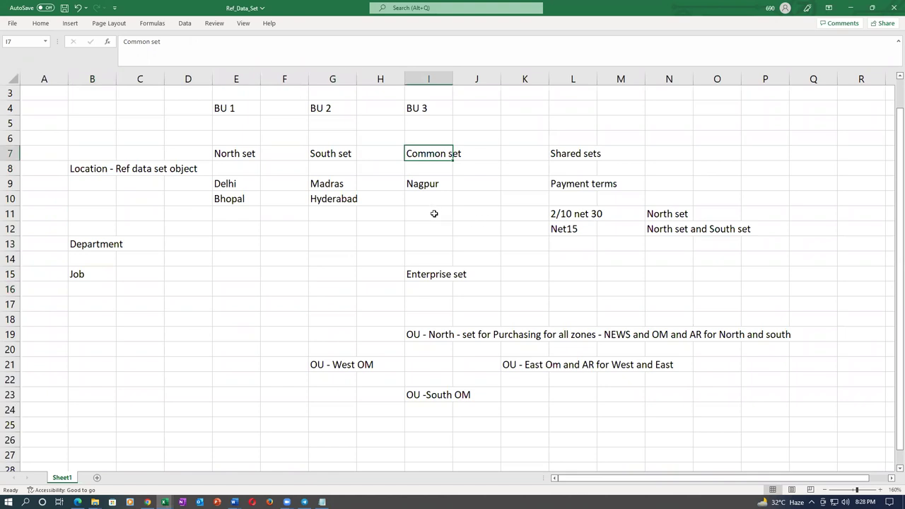
left_click(84, 172)
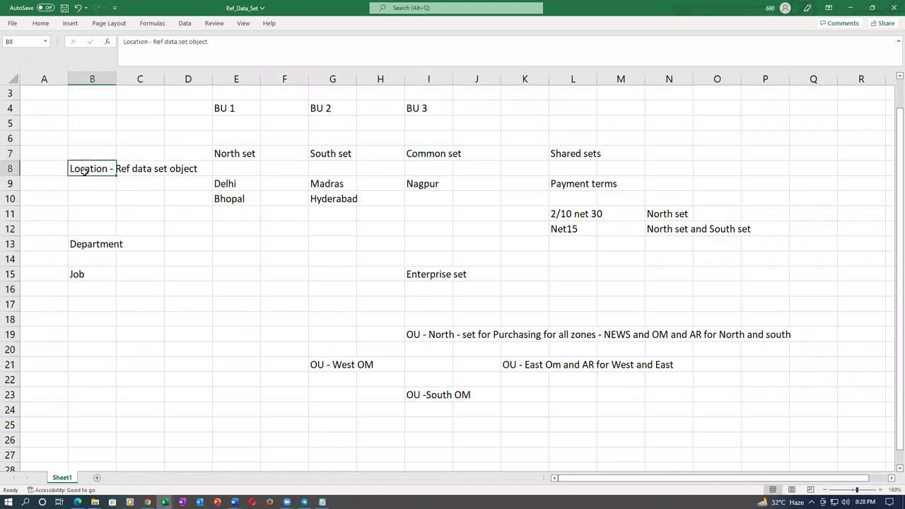
left_click(427, 154)
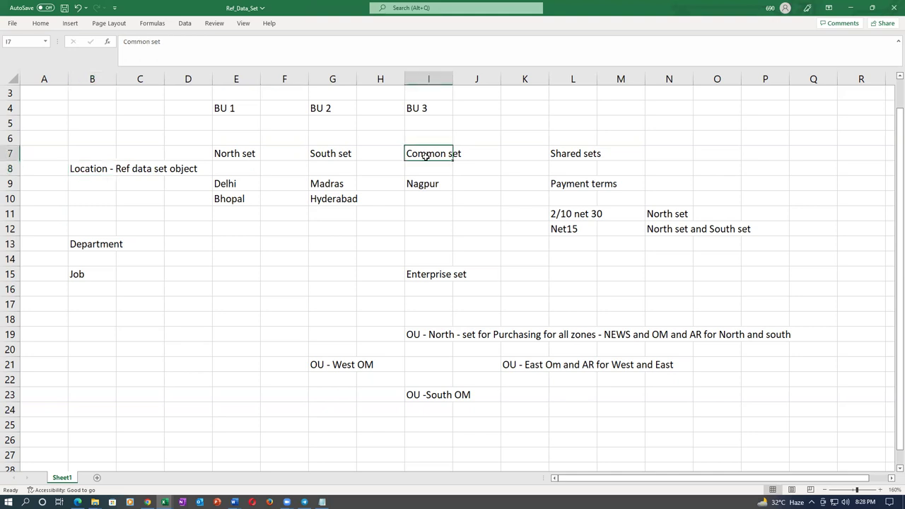
left_click(424, 229)
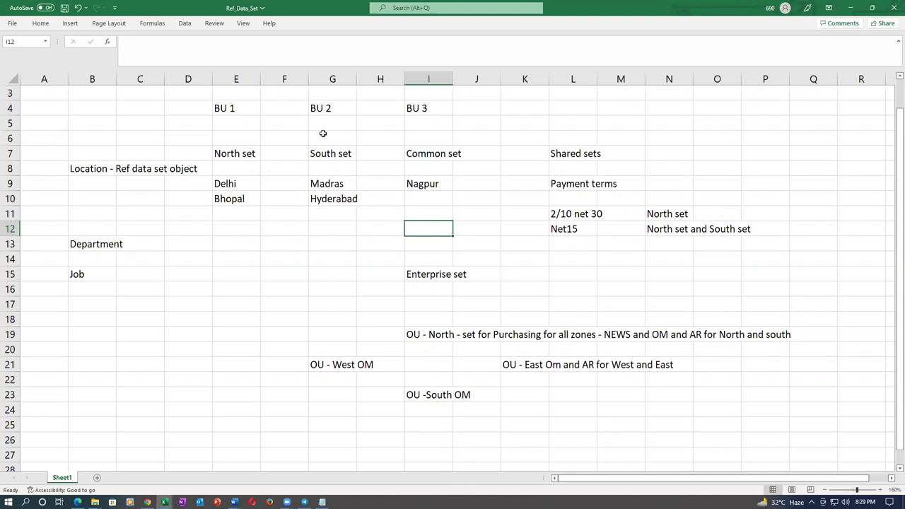
Compare the North set locations Delhi and Bhopal with the South set locations Madras and Hyderabad, and with the Common set.
left_click(320, 155)
left_click(234, 152)
left_click(215, 182)
left_click(218, 200)
left_click(321, 204)
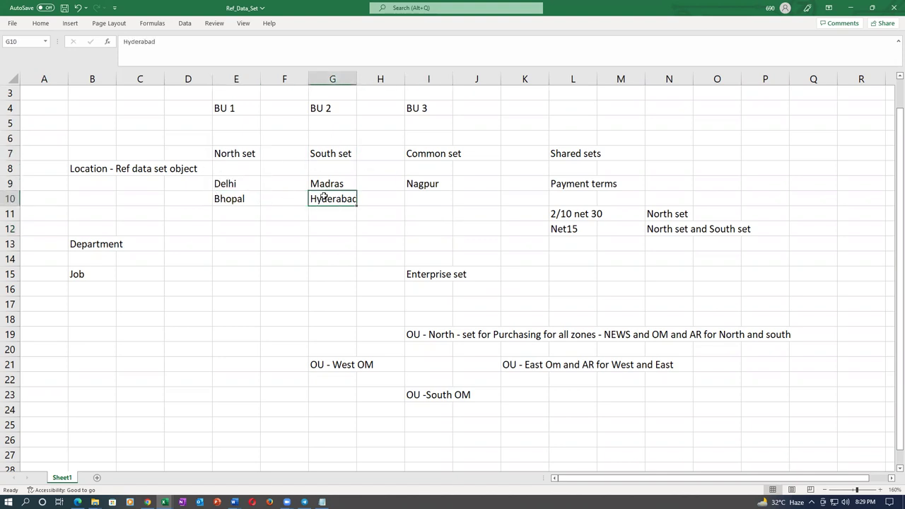
left_click(325, 182)
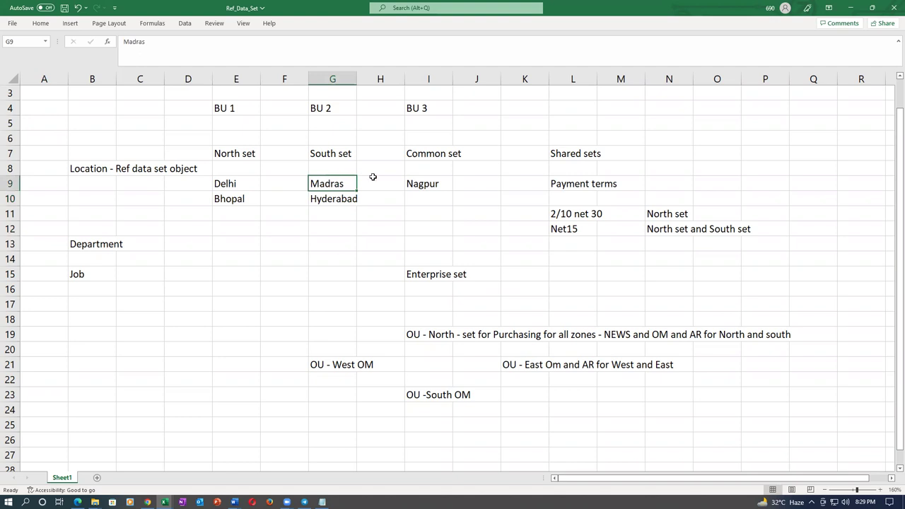
left_click(412, 154)
left_click(107, 297)
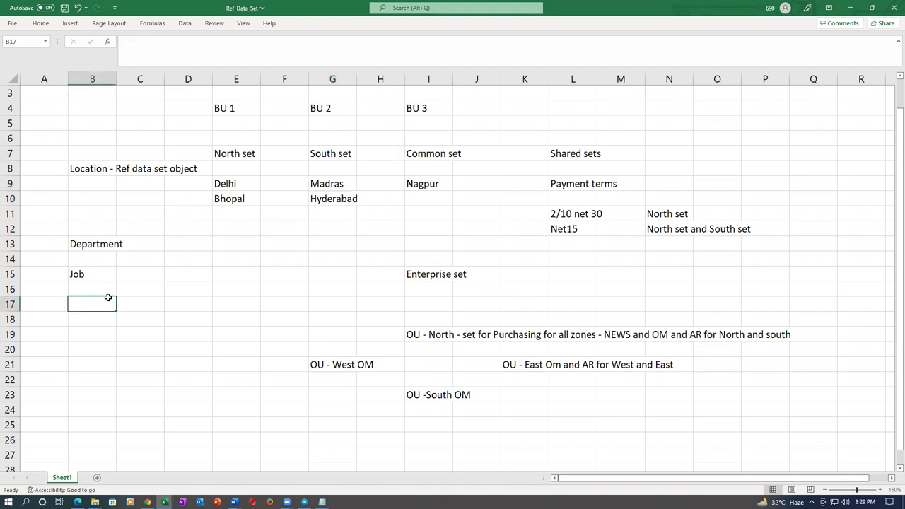
Examine how BU 1 and its North set relate to the Madras location in the South set.
left_click(223, 108)
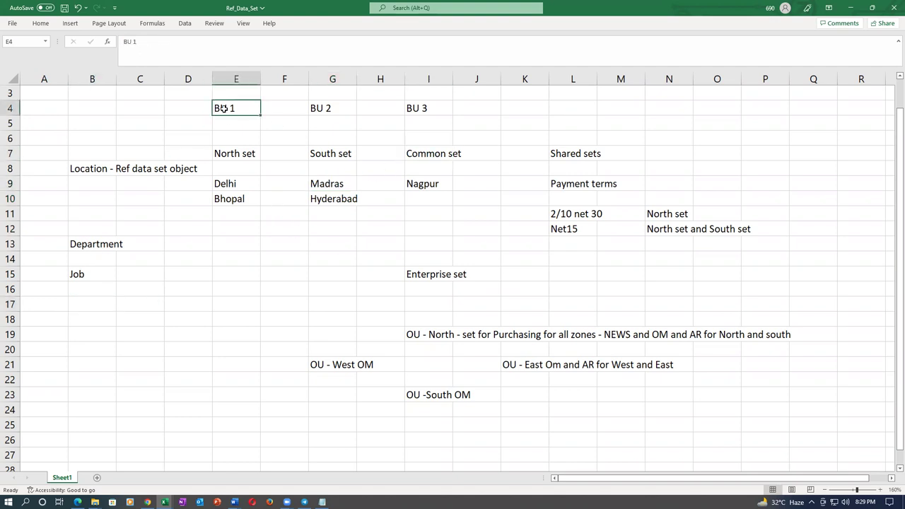
left_click(345, 184)
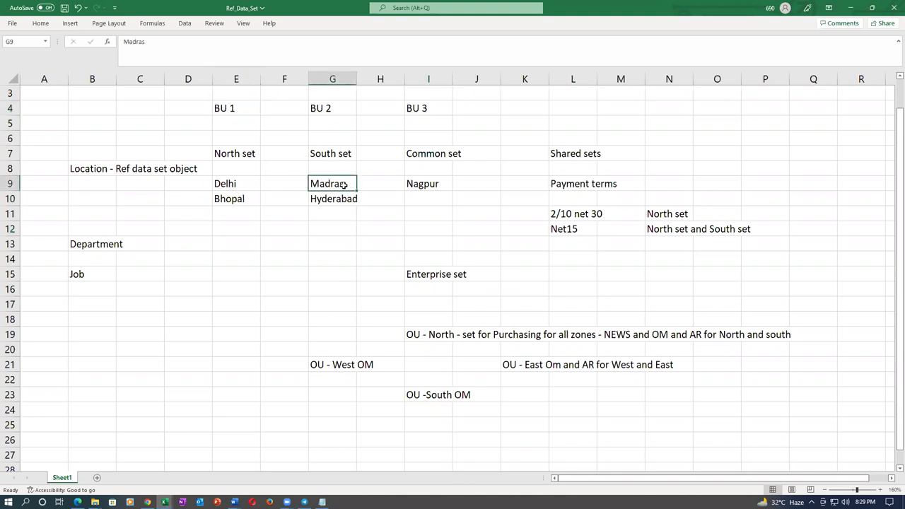
left_click(238, 154)
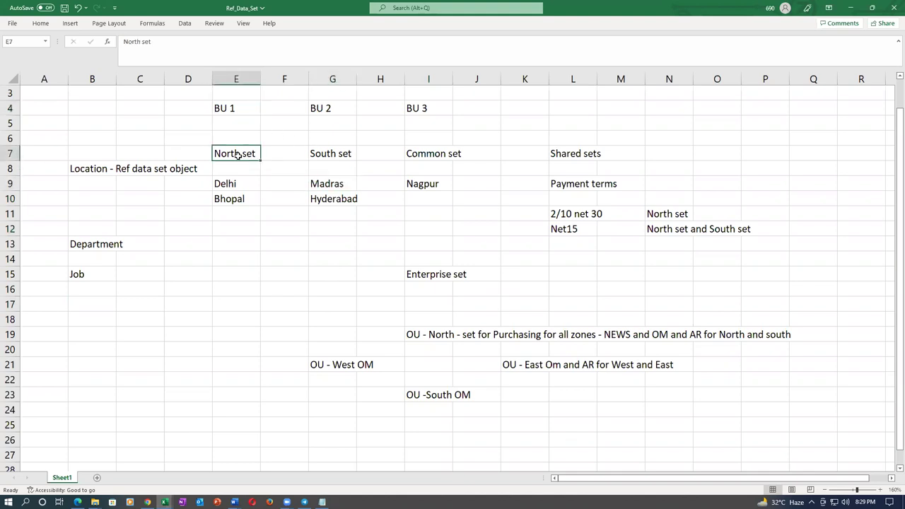
left_click(238, 110)
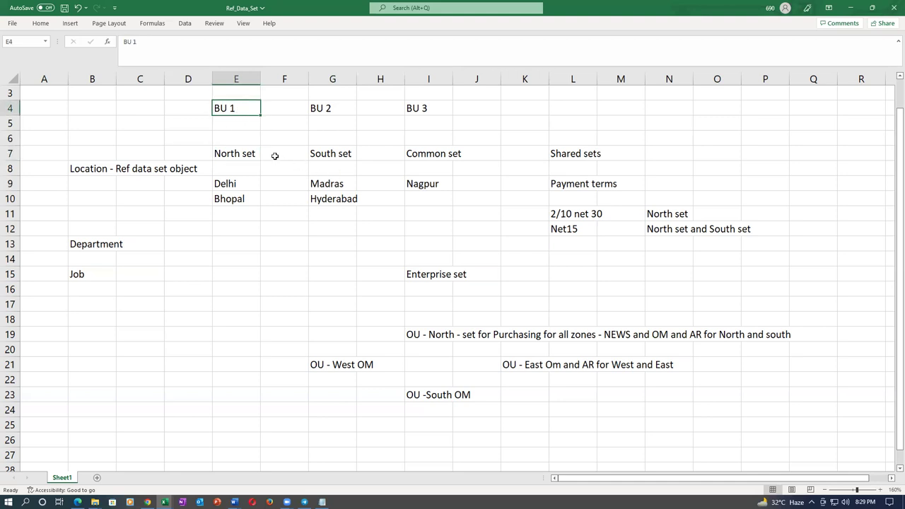
left_click(340, 184)
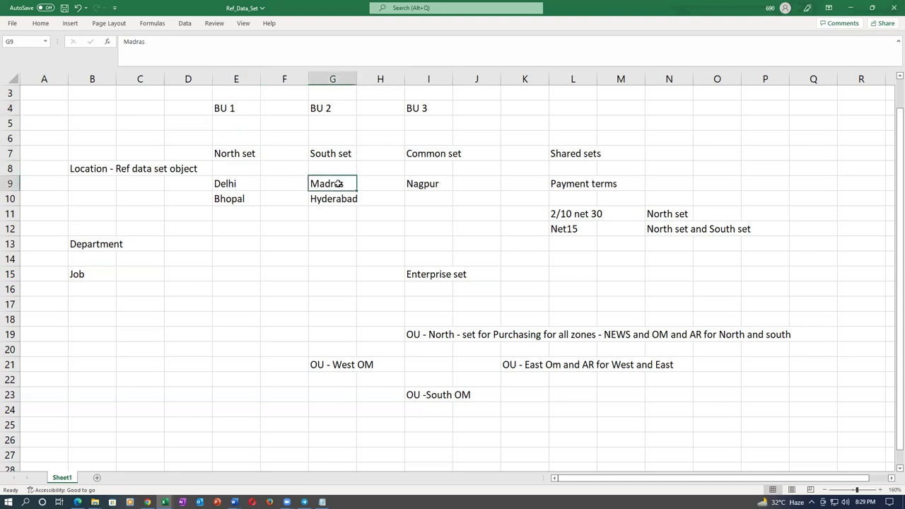
left_click(331, 239)
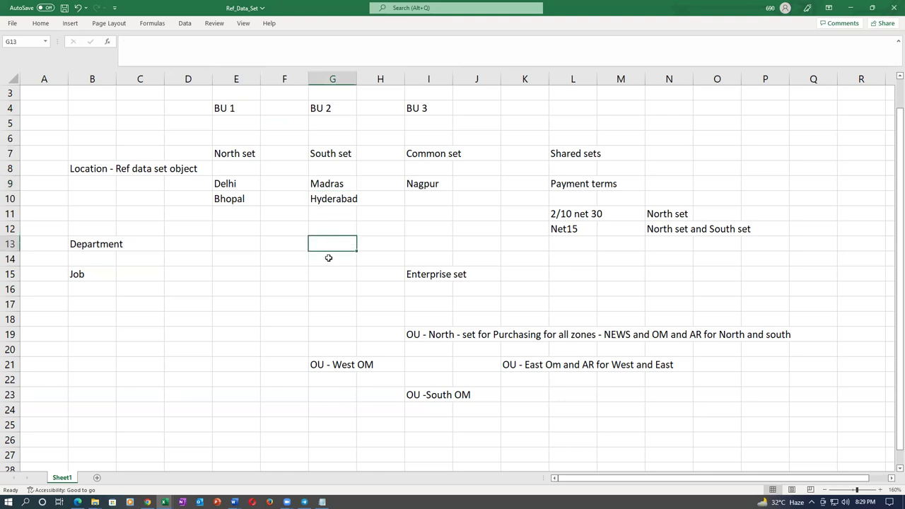
left_click(327, 183)
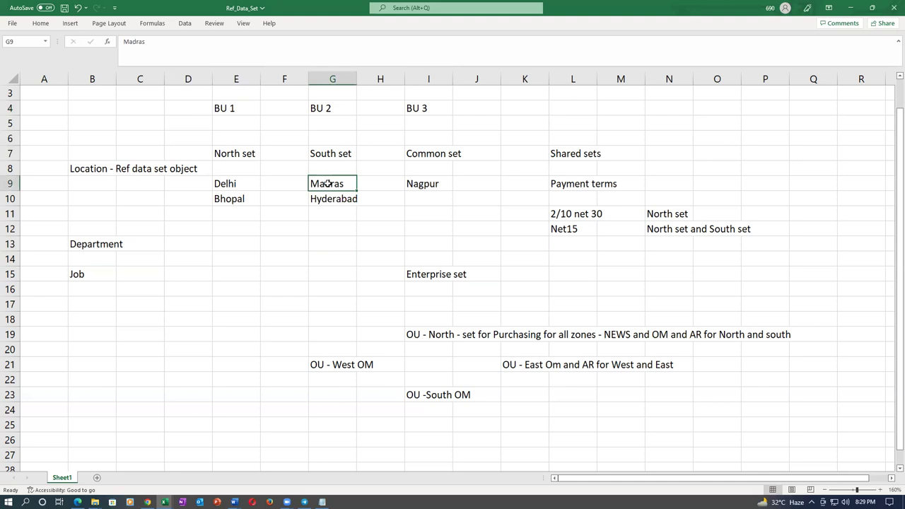
left_click(226, 108)
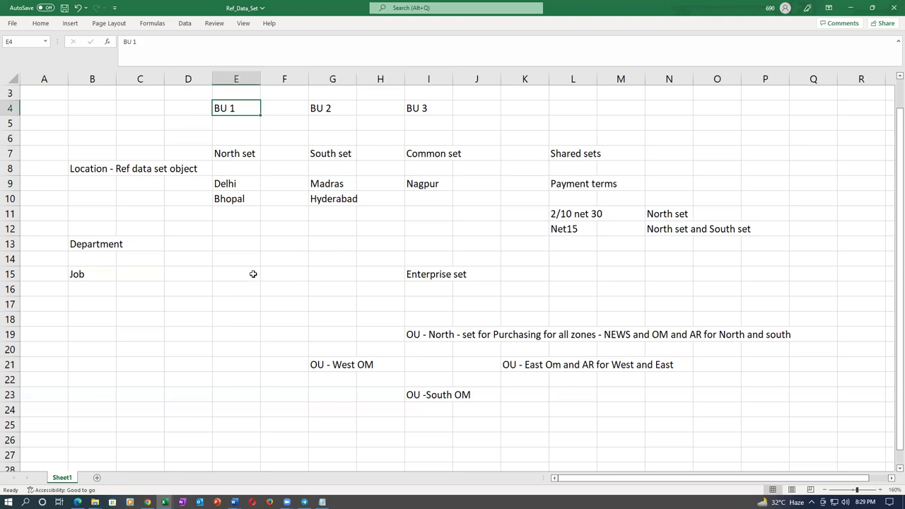
left_click(240, 245)
left_click_drag(259, 247, 279, 247)
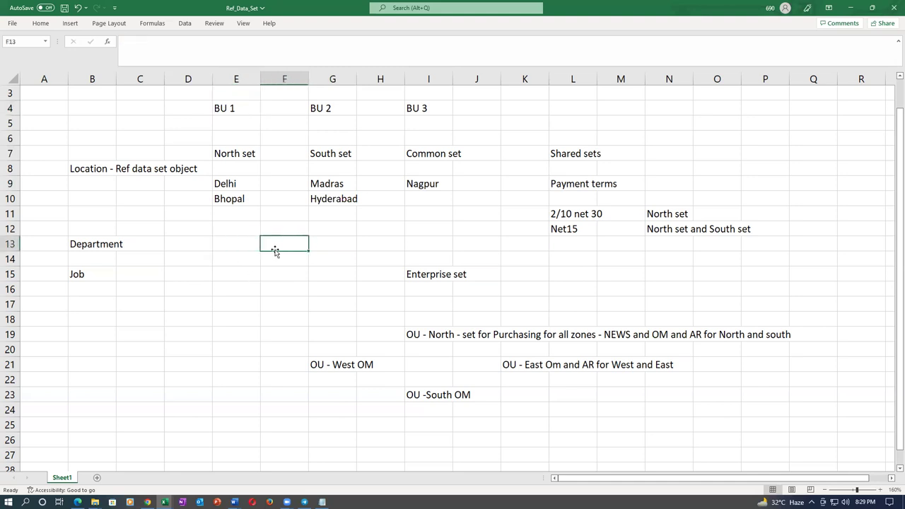
Go through the reference data objects Location, Department and Job once more, ending on Location.
left_click(78, 168)
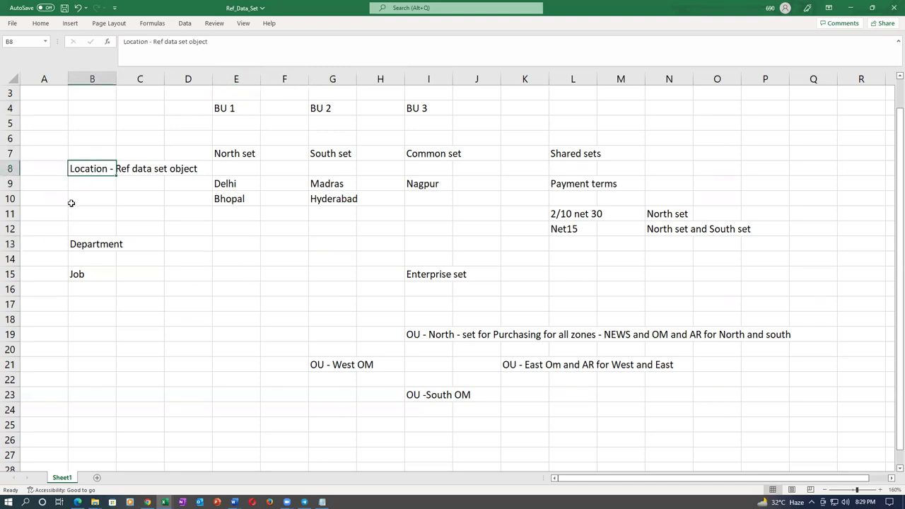
left_click(82, 247)
left_click(86, 279)
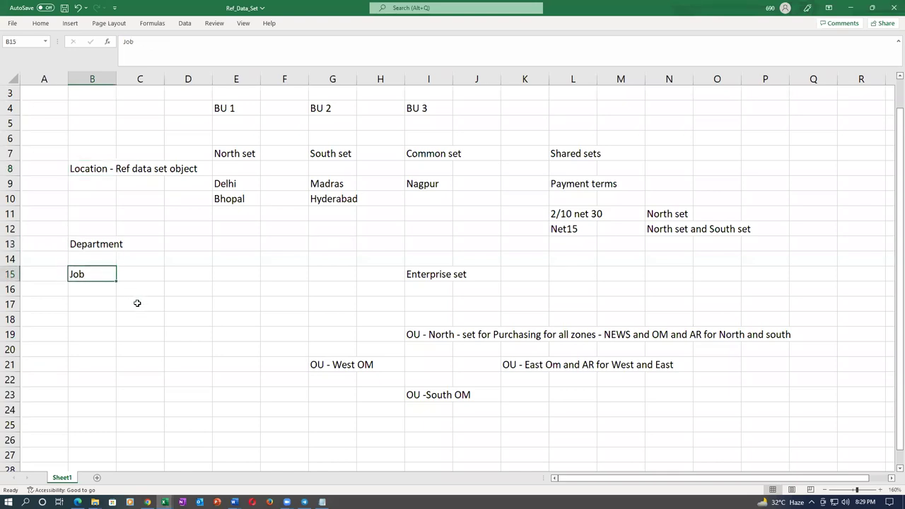
left_click(96, 176)
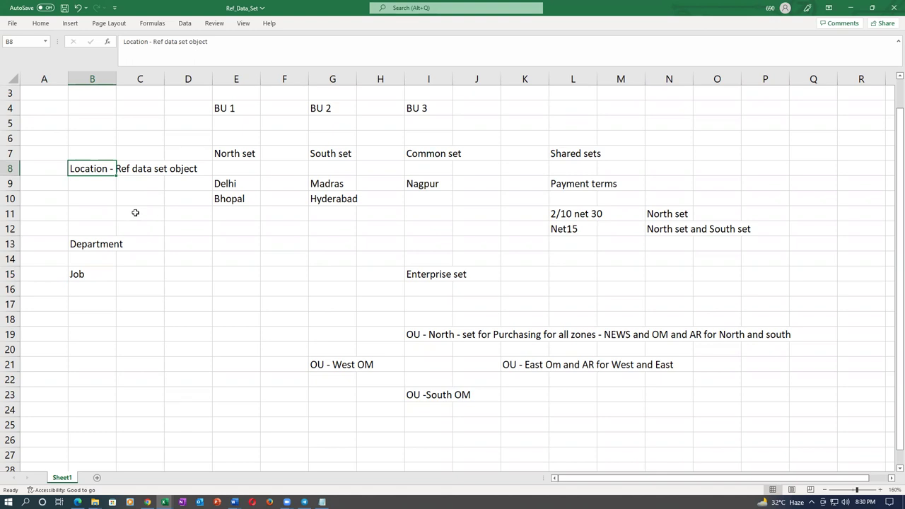
left_click(92, 214)
left_click(130, 219)
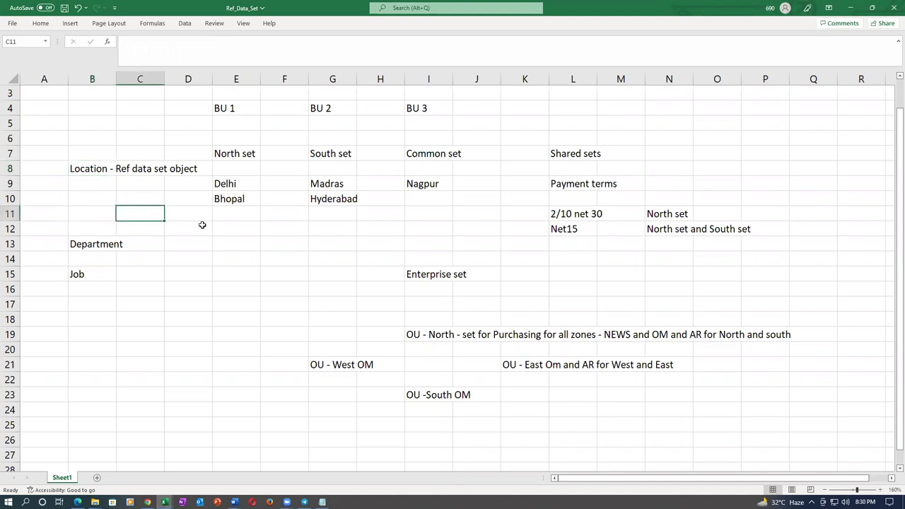
left_click(197, 233)
left_click(231, 228)
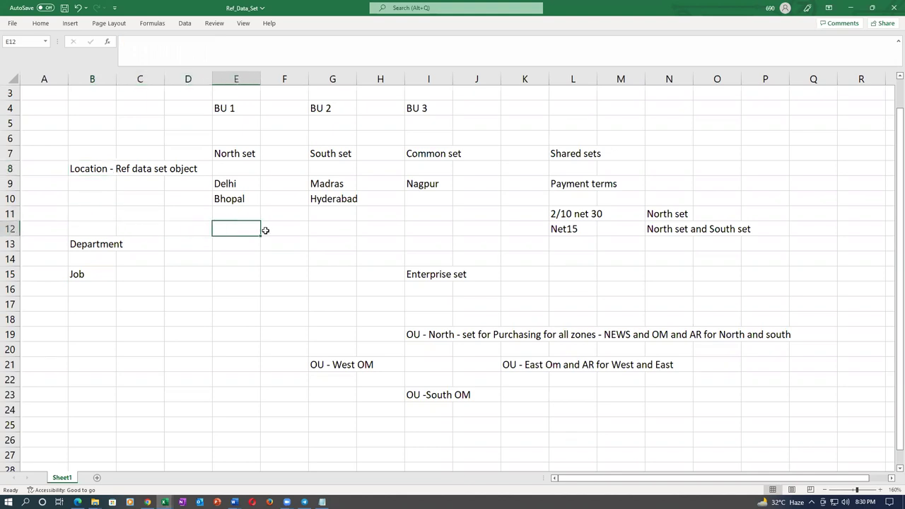
left_click(266, 231)
left_click(328, 232)
left_click(390, 230)
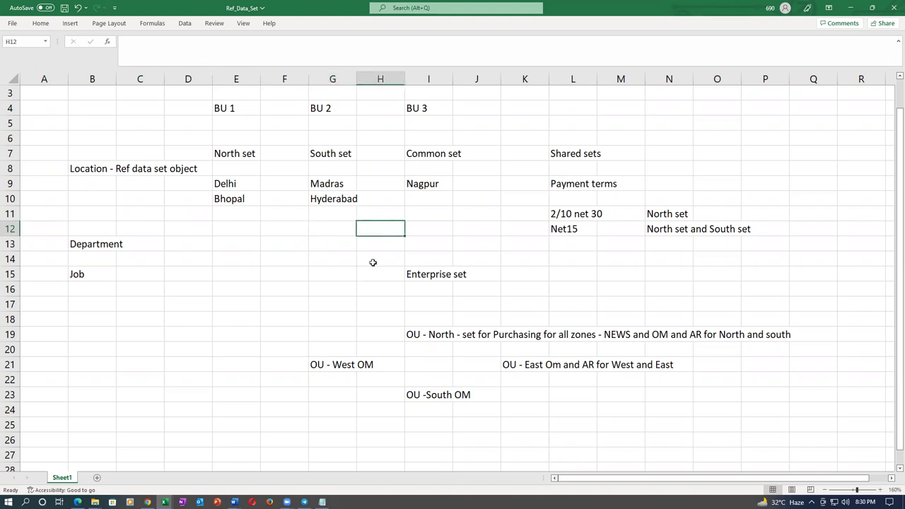
left_click(432, 234)
left_click(462, 232)
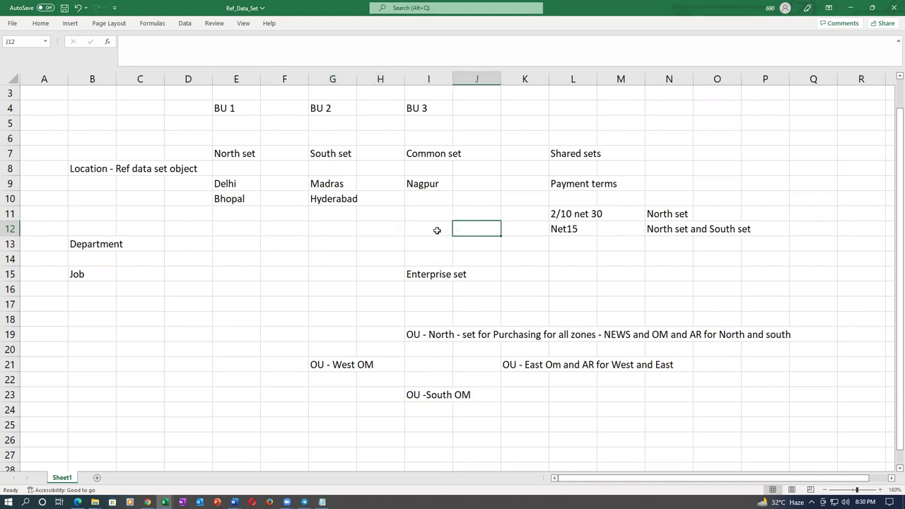
left_click(438, 233)
left_click(364, 233)
left_click(334, 231)
left_click(273, 234)
left_click(230, 231)
left_click(191, 232)
left_click(195, 259)
left_click(235, 262)
left_click(292, 259)
Review the reference data objects Location, Department and Job, individually and as one block.
left_click(92, 170)
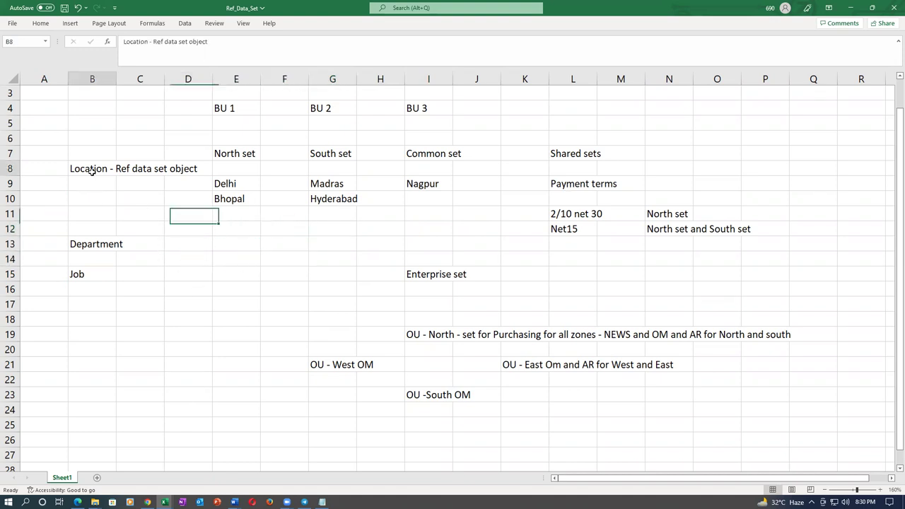
left_click(100, 247)
left_click(84, 277)
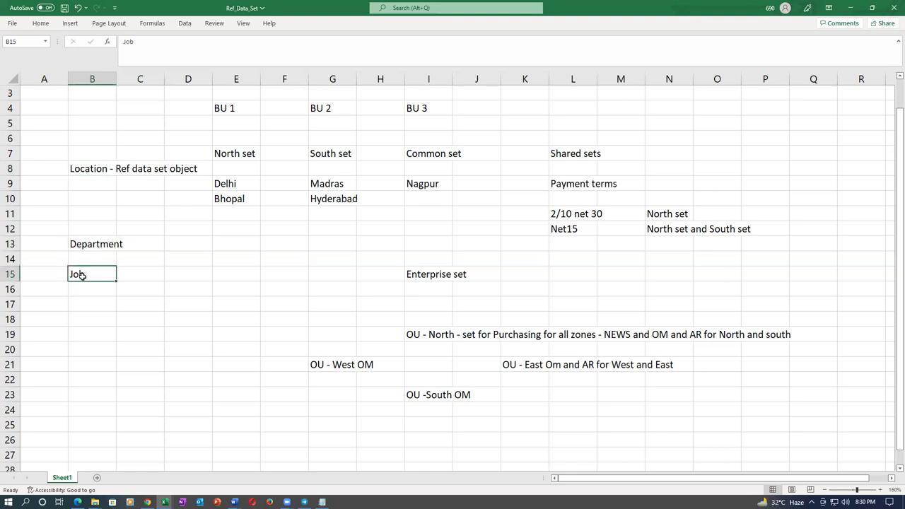
left_click_drag(76, 169, 86, 271)
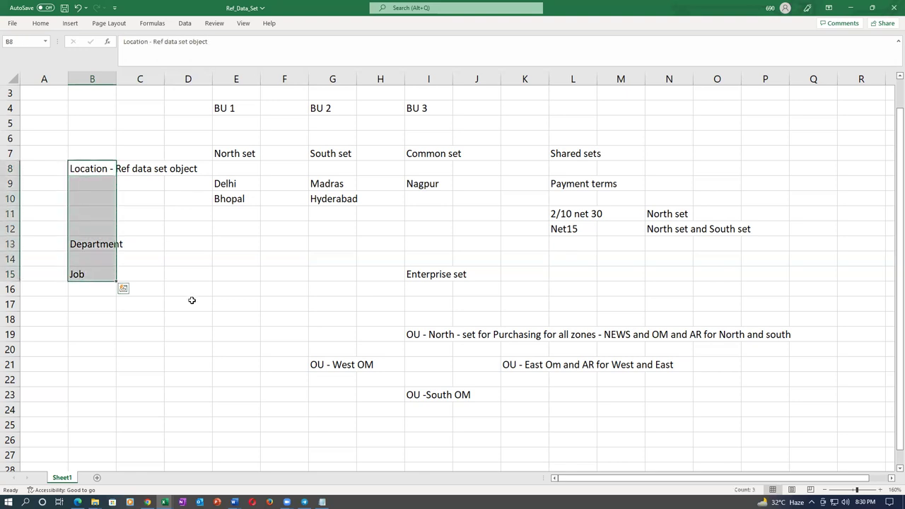
left_click(243, 259)
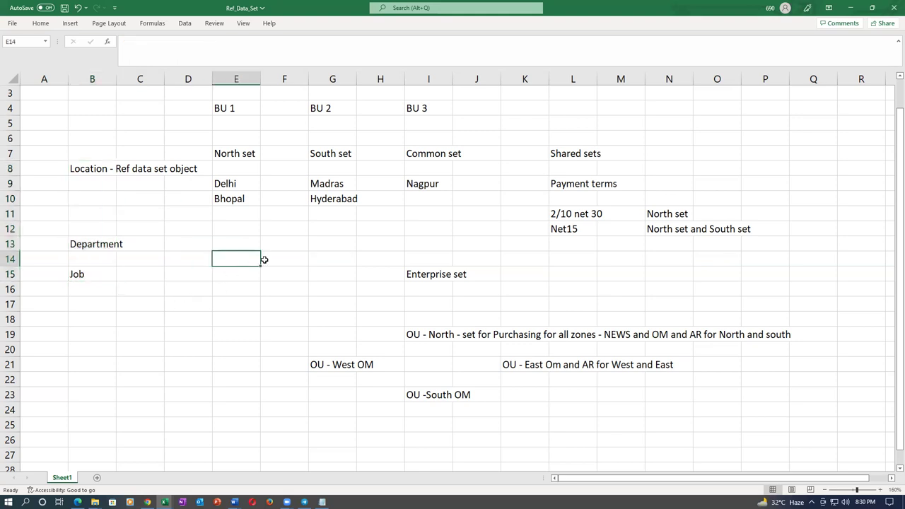
left_click(285, 264)
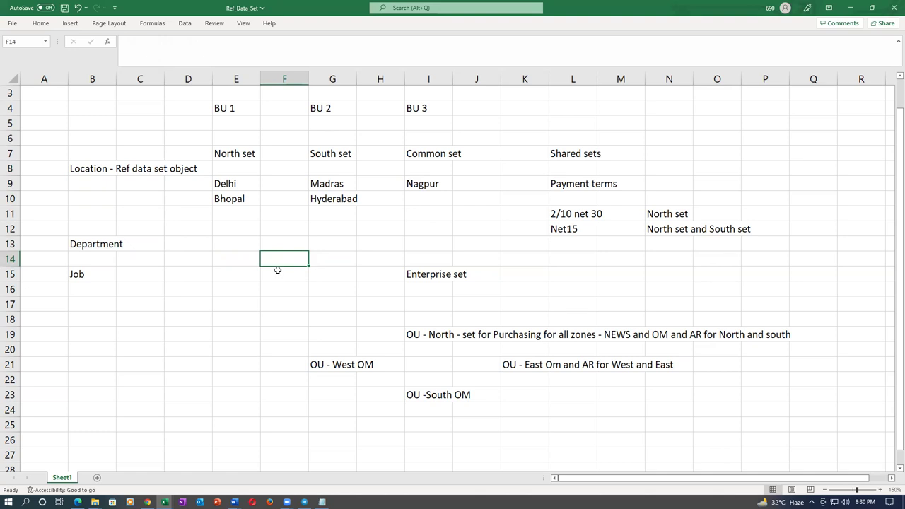
Switch to the Fusion_Inventory_Procurement_Work_Sheet workbook and examine item 26, Assign Business Unit Business Function.
key("alt+Tab")
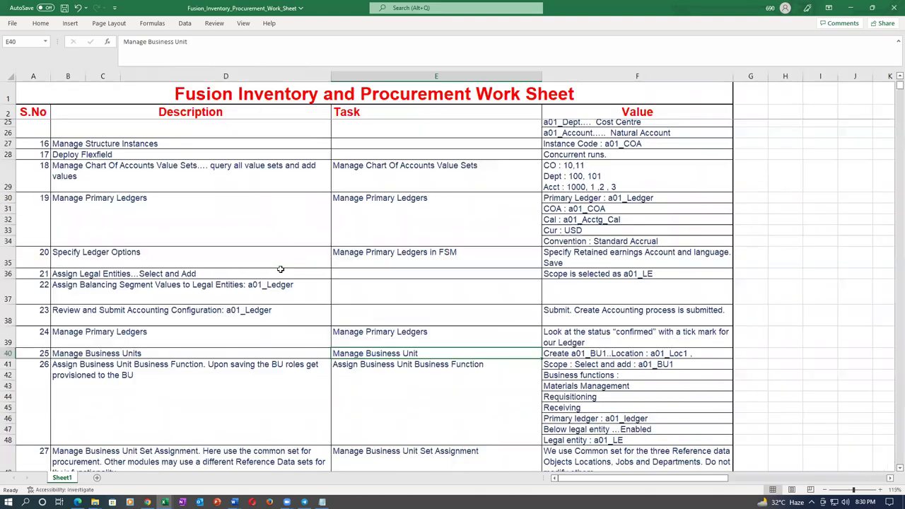
scroll(283, 269, "down", 2)
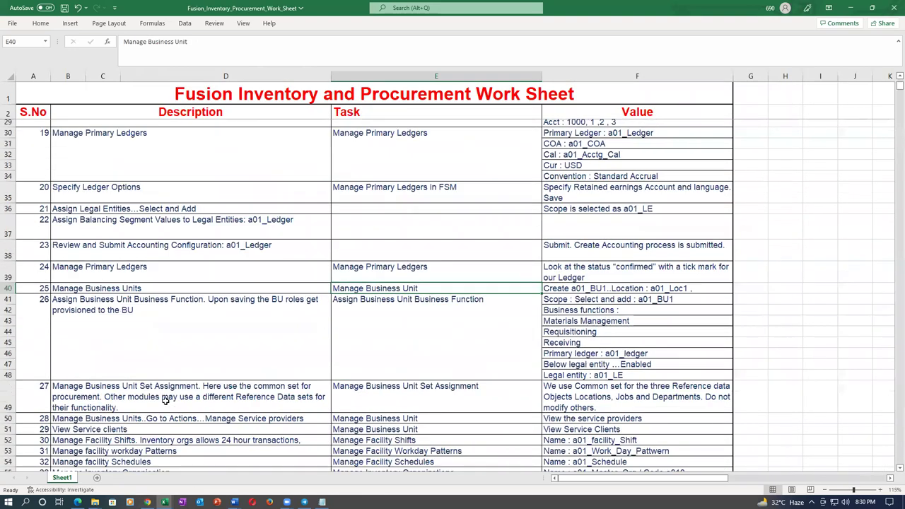
left_click(196, 325)
left_click(395, 316)
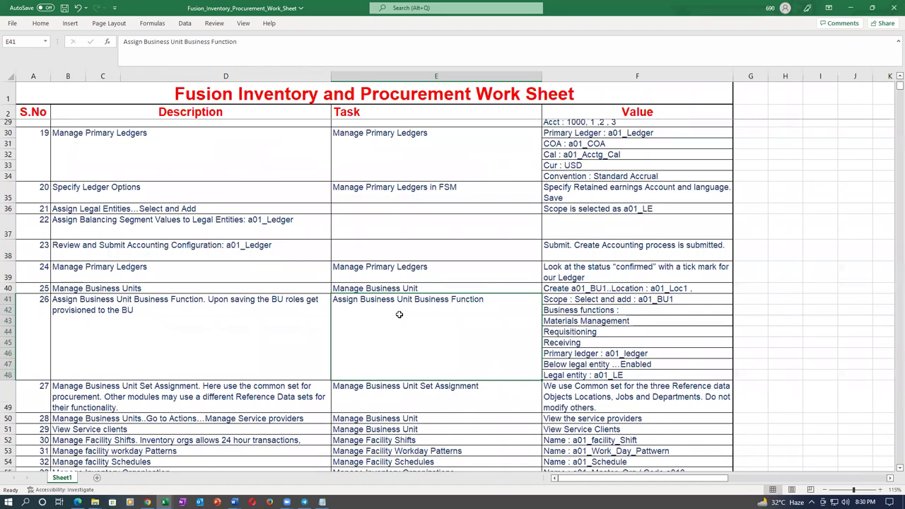
Return to the Ref_Data_Set workbook and examine the Common set and the Enterprise set.
key("alt+Tab")
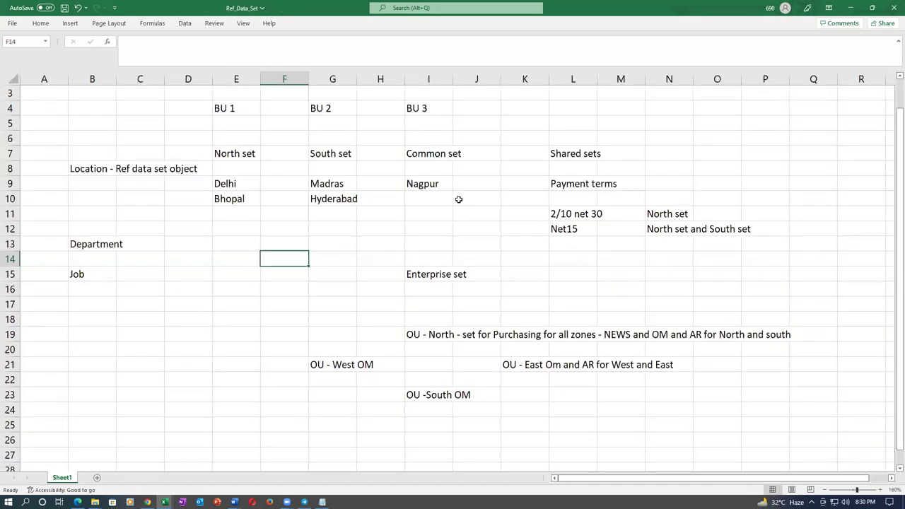
left_click(423, 153)
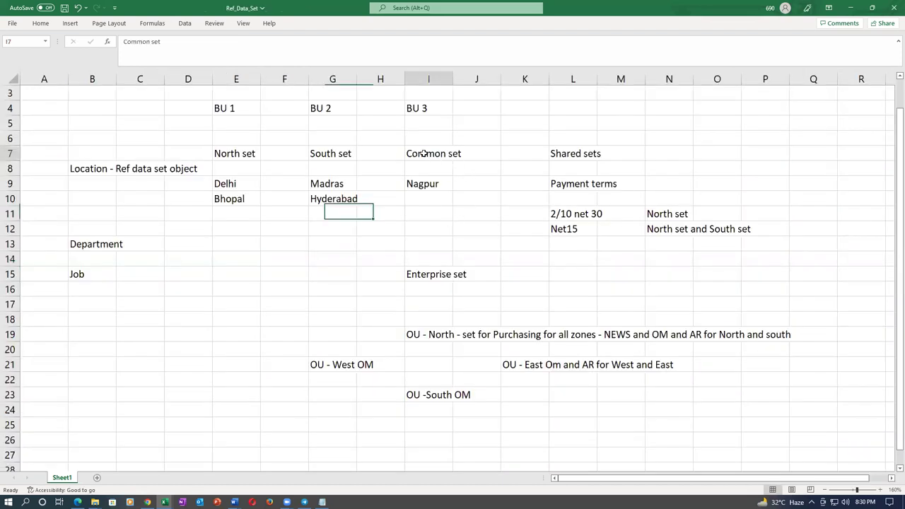
left_click(420, 277)
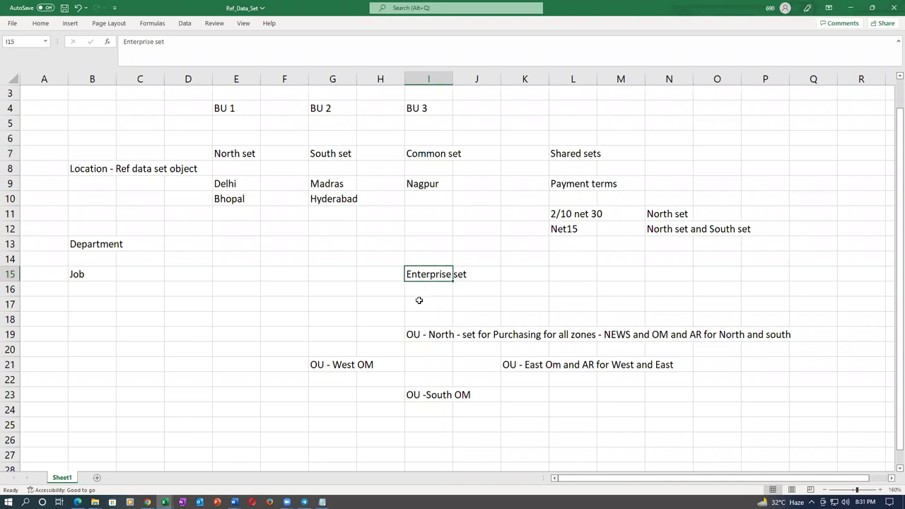
left_click(473, 274)
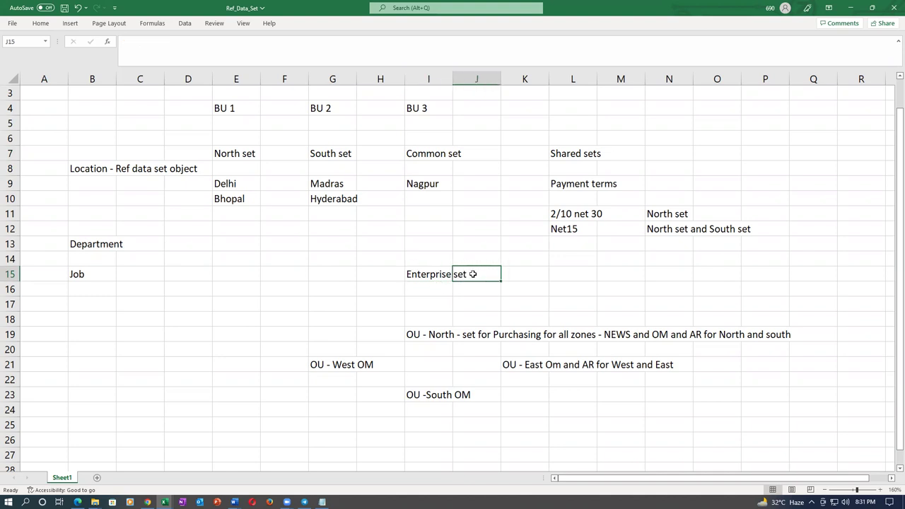
left_click(423, 276)
left_click(535, 274)
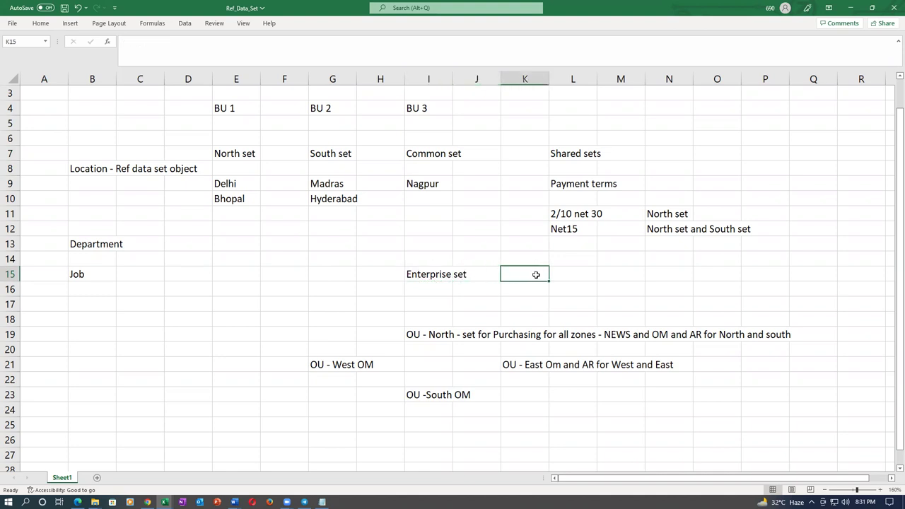
left_click(418, 275)
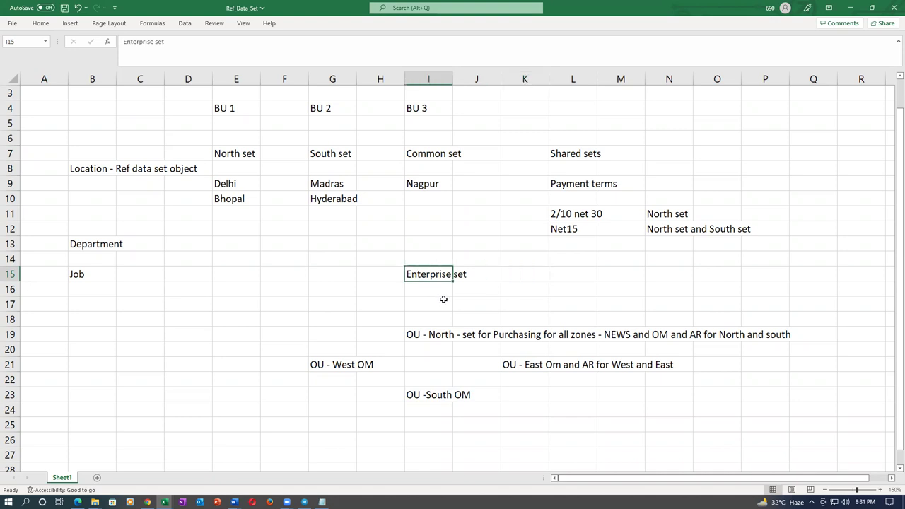
Examine which sets the payment terms 2/10 net 30 and Net15 are assigned to.
left_click(570, 187)
left_click(567, 213)
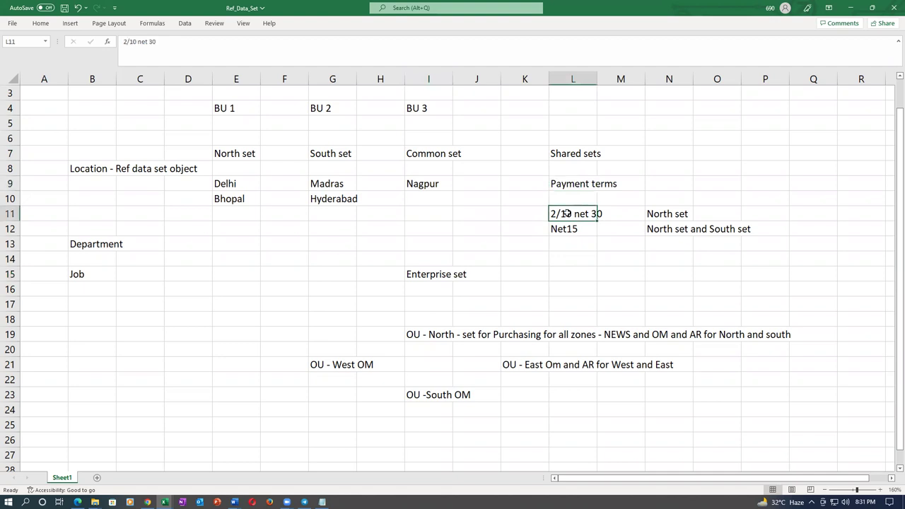
left_click(655, 212)
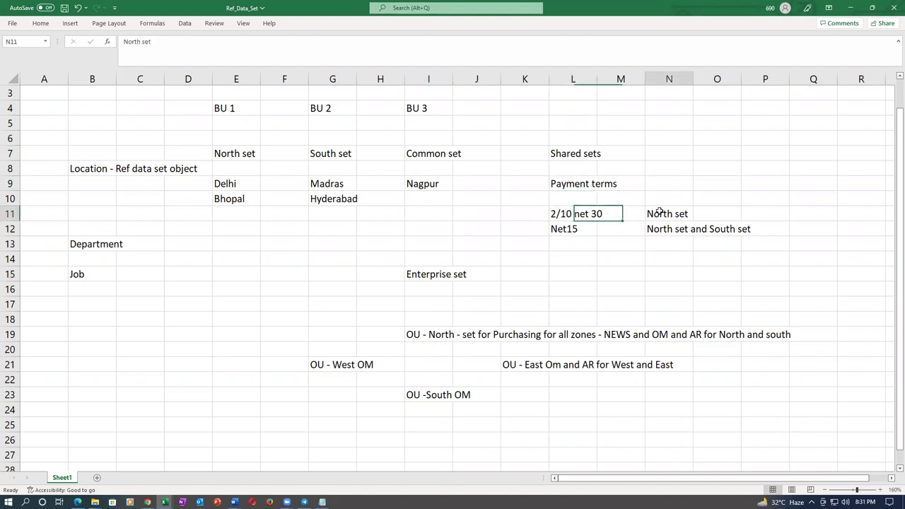
left_click(558, 230)
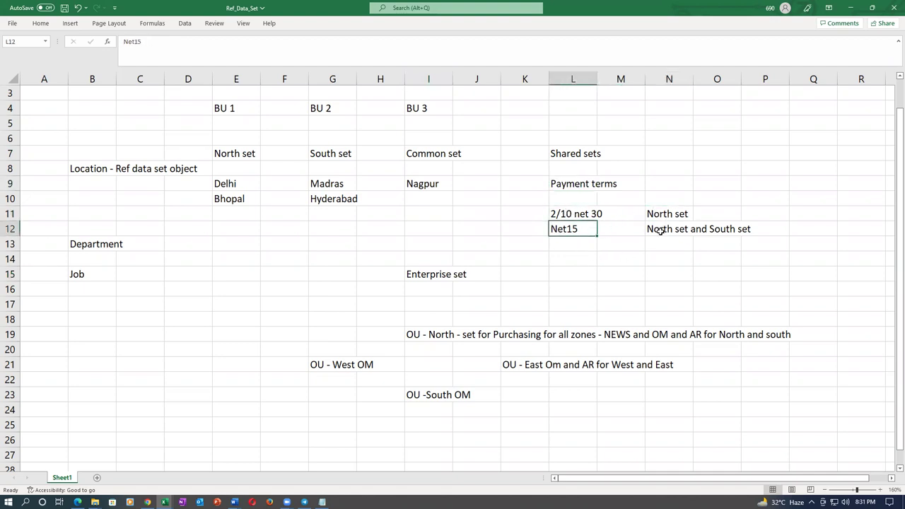
left_click(661, 230)
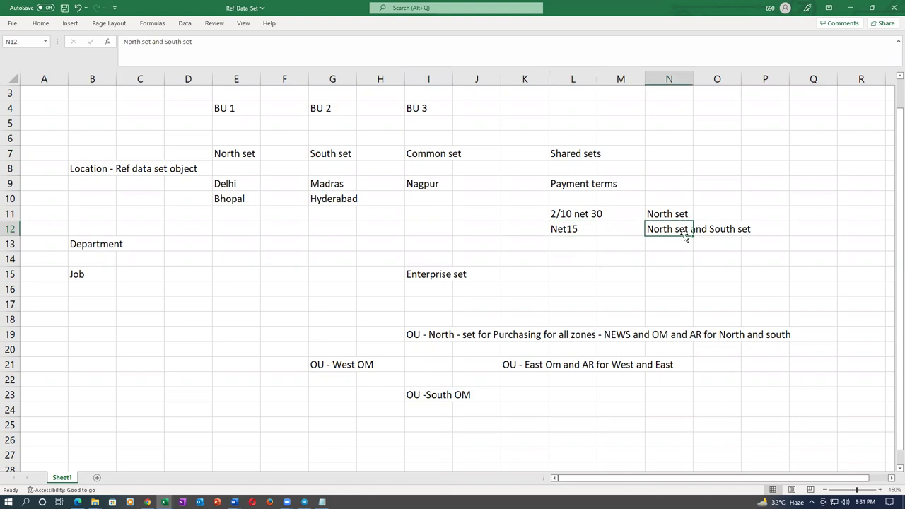
Compare the Location, Department and Job objects with the set assignment of the Net15 payment term.
left_click(88, 170)
left_click(96, 245)
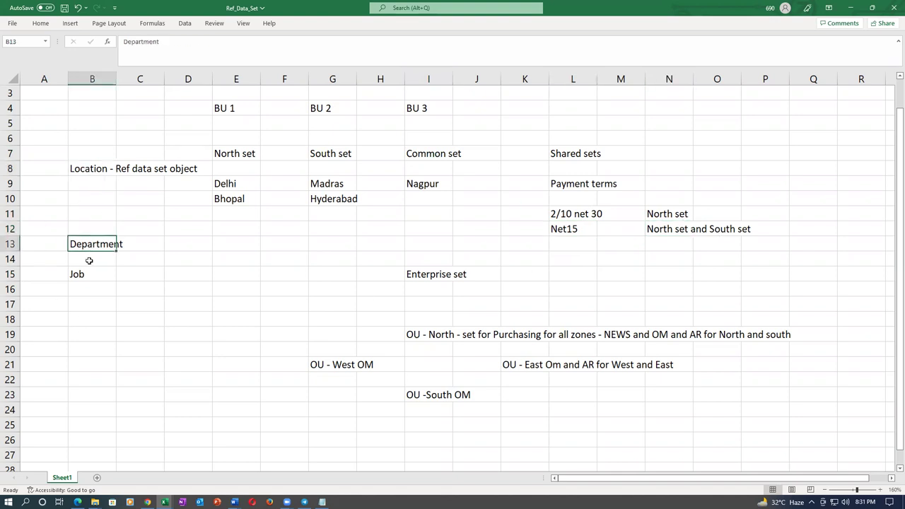
left_click(88, 272)
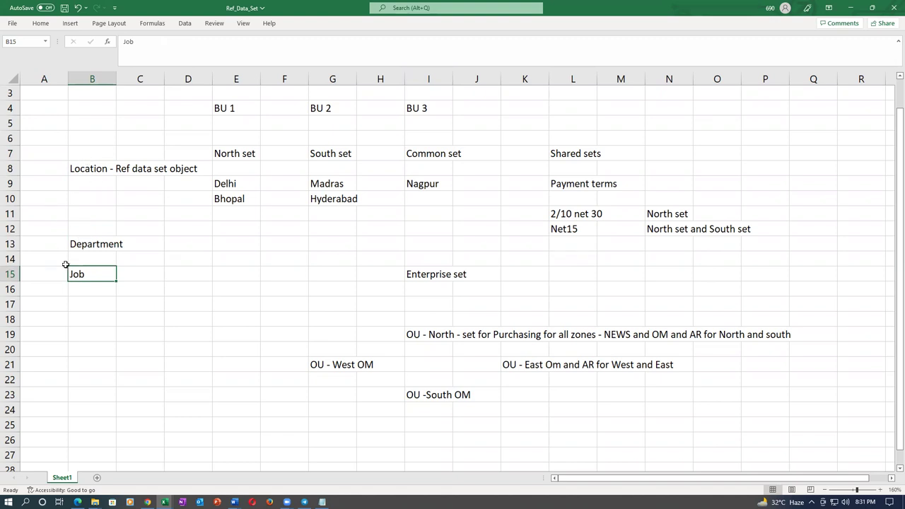
left_click(566, 232)
left_click(662, 231)
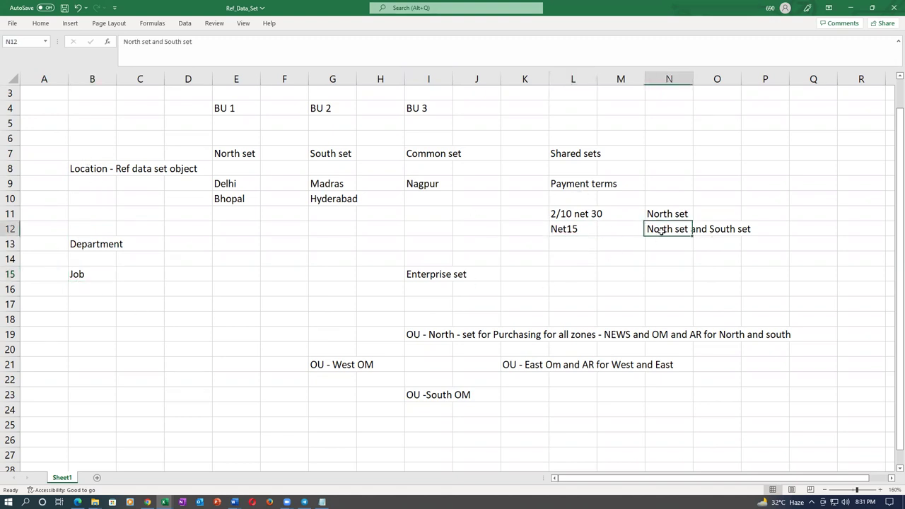
left_click(716, 261)
left_click(631, 259)
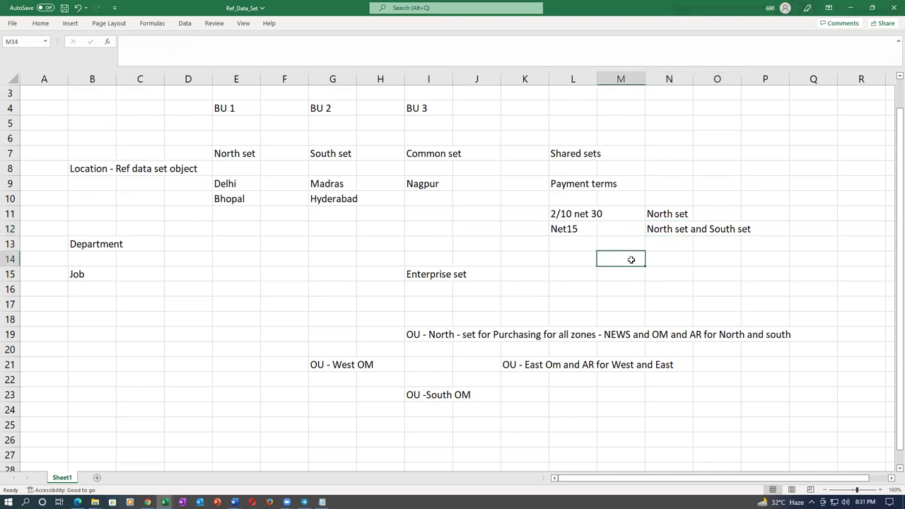
left_click(771, 257)
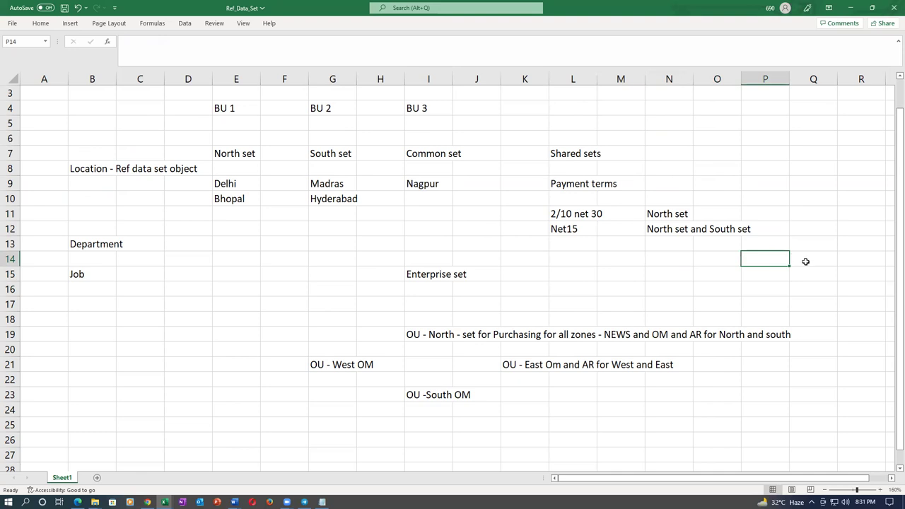
left_click(805, 262)
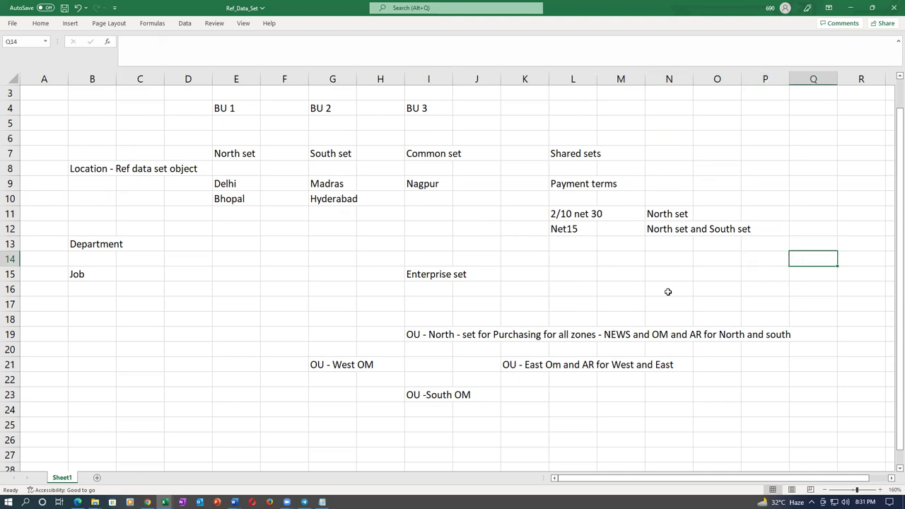
left_click(620, 258)
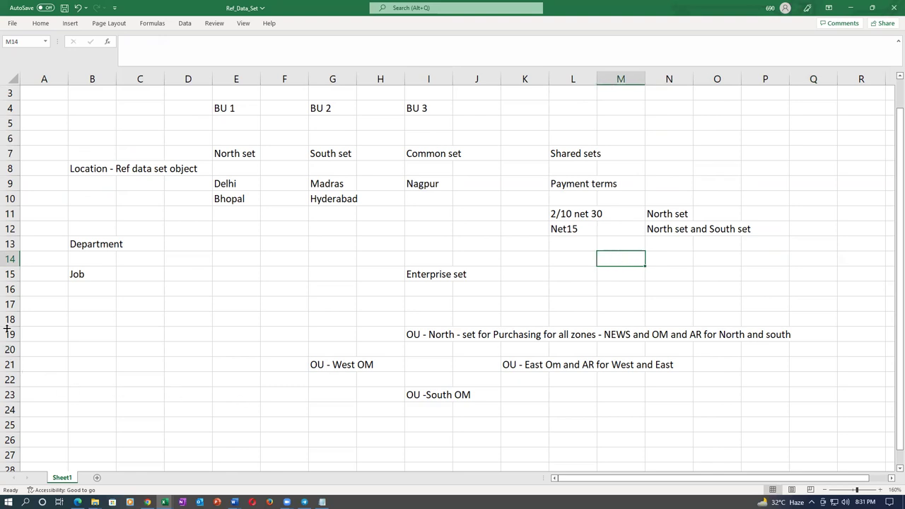
Go through the reference data objects Location, Department and Job again, ending on Job.
left_click(71, 172)
left_click(84, 246)
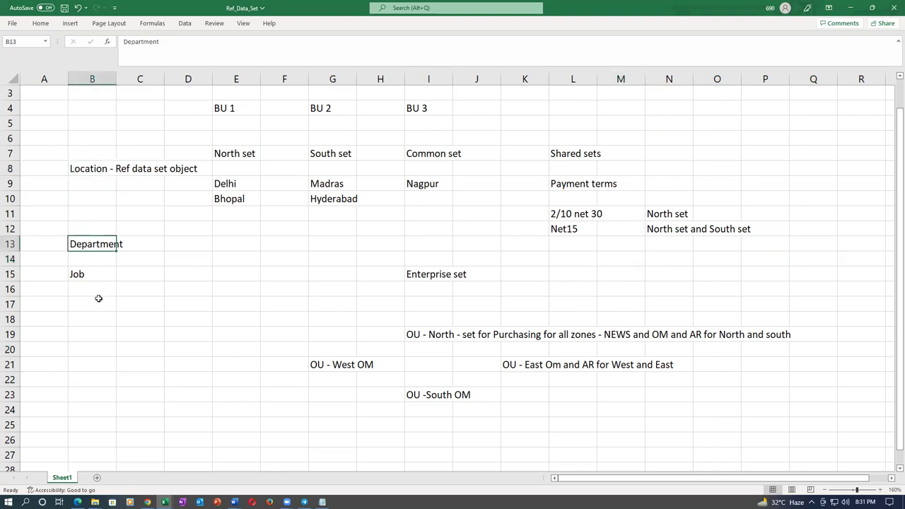
left_click(85, 275)
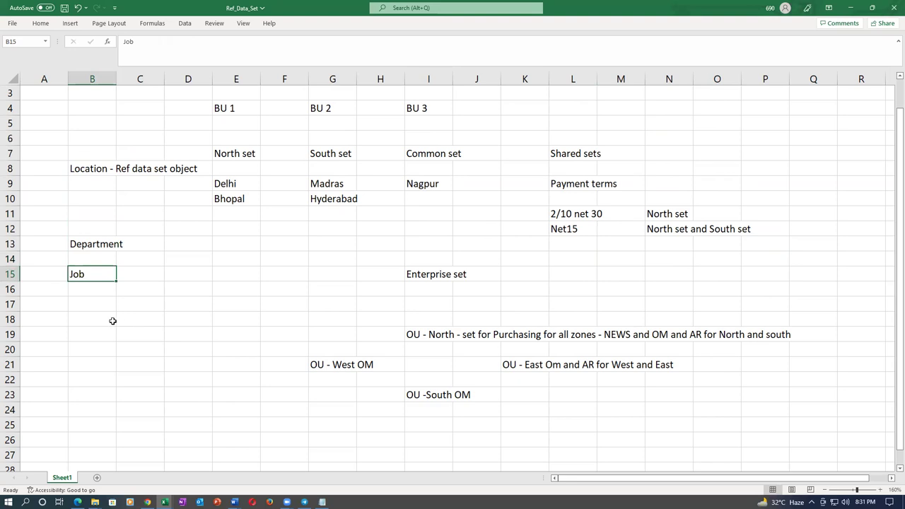
left_click(155, 291)
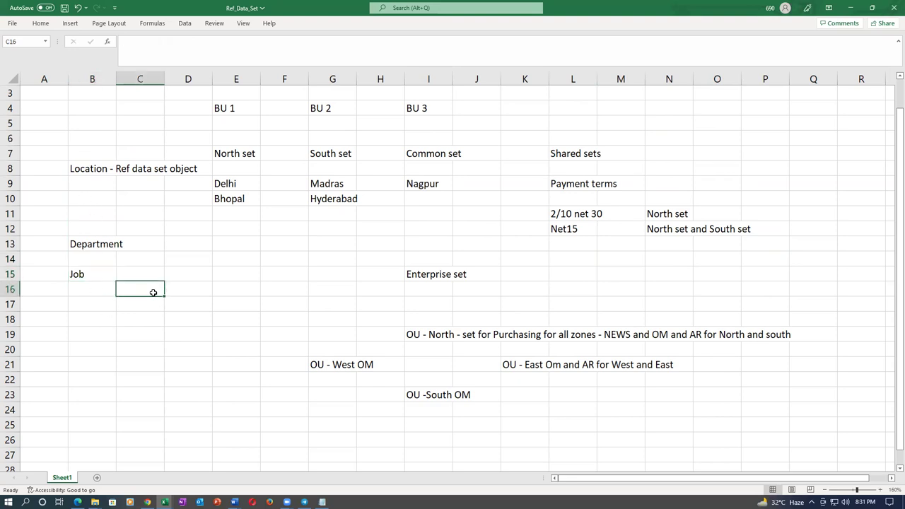
left_click(77, 168)
left_click(86, 246)
left_click(85, 275)
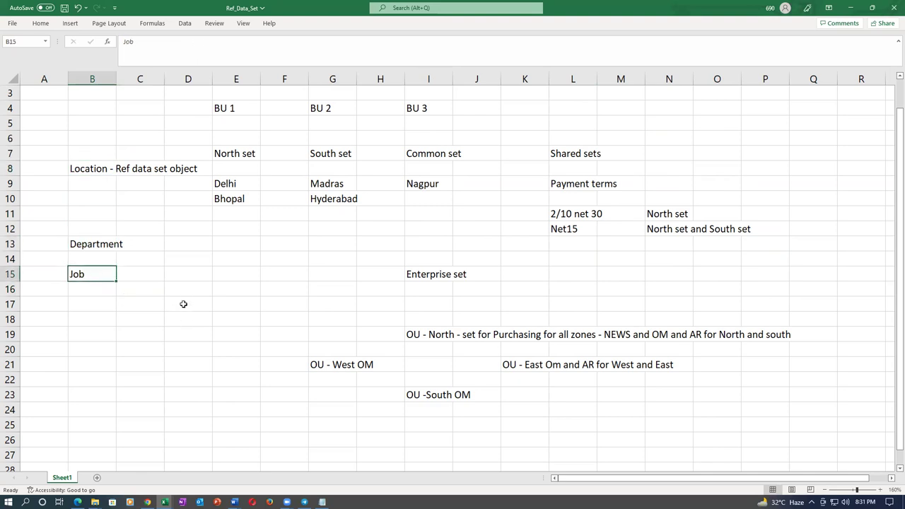
Copy the task name Assign Business Unit Business Function from the Fusion_Inventory_Procurement_Work_Sheet workbook and search for it in Oracle Fusion's Setup and Maintenance.
key("alt+Tab")
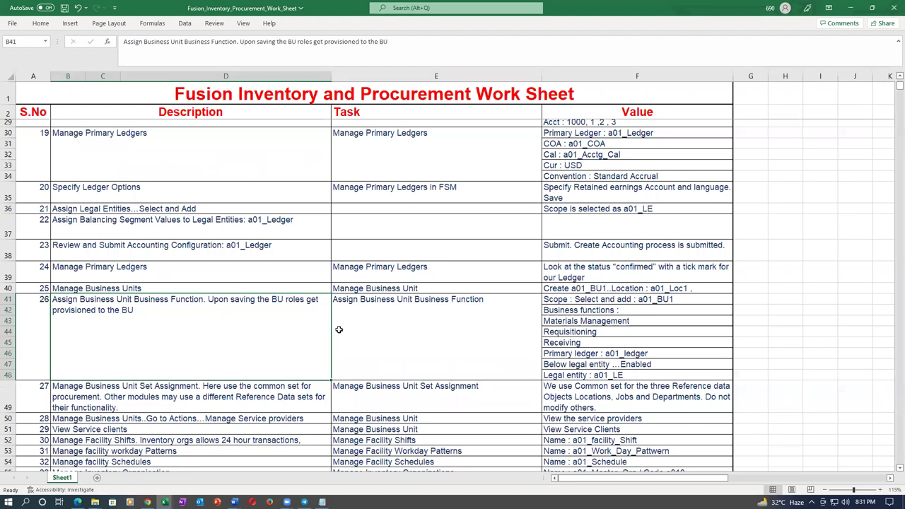
key("ctrl+c")
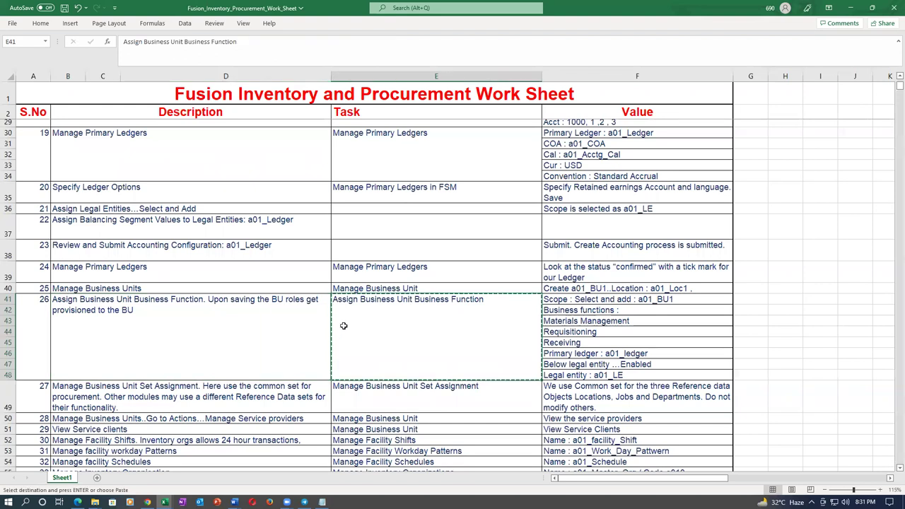
key("alt+Tab")
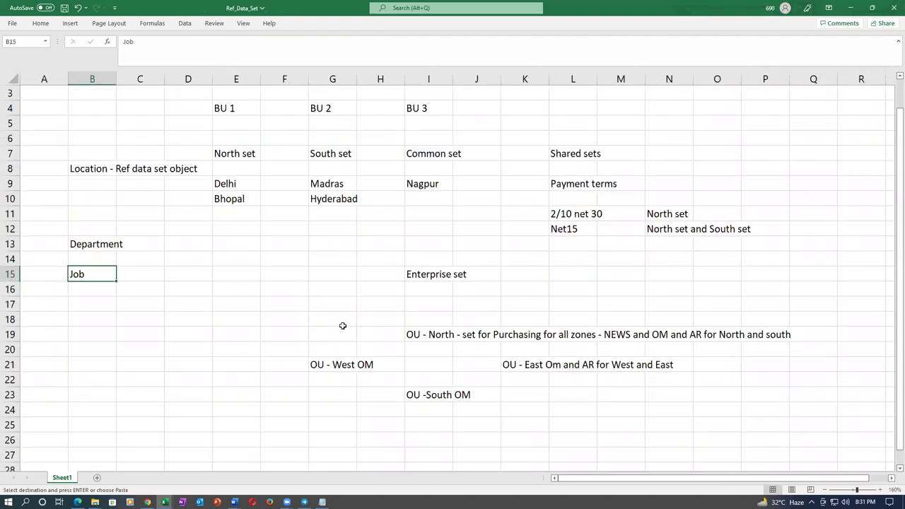
key("alt+Tab")
key("alt+Tab")
key("alt+Tab")
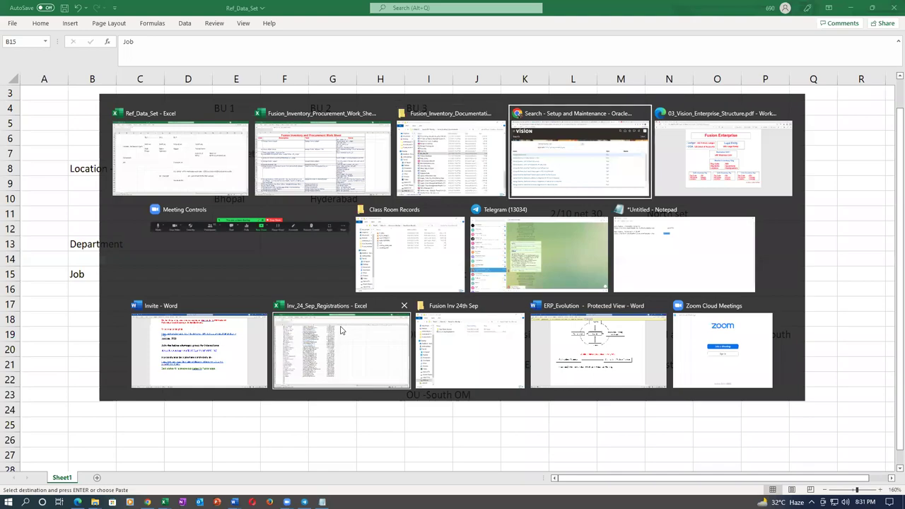
left_click_drag(265, 153, 167, 161)
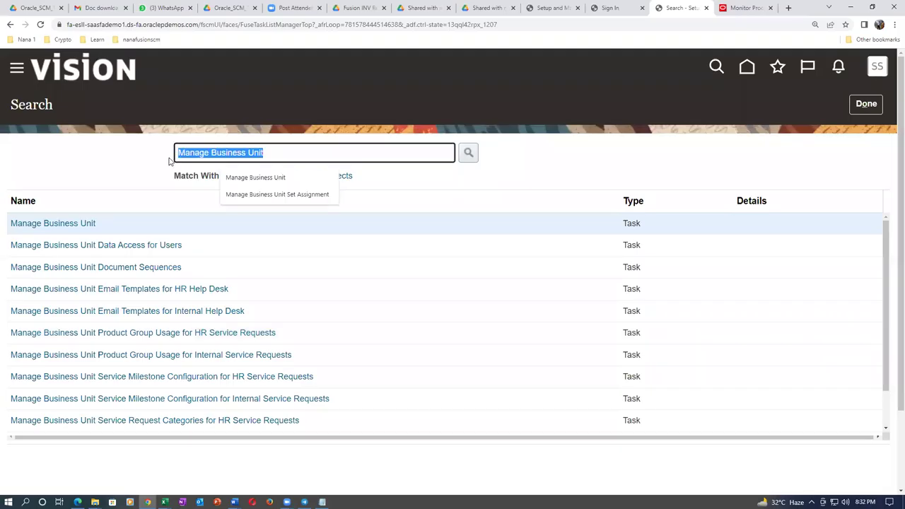
key("ctrl+v")
key("Return")
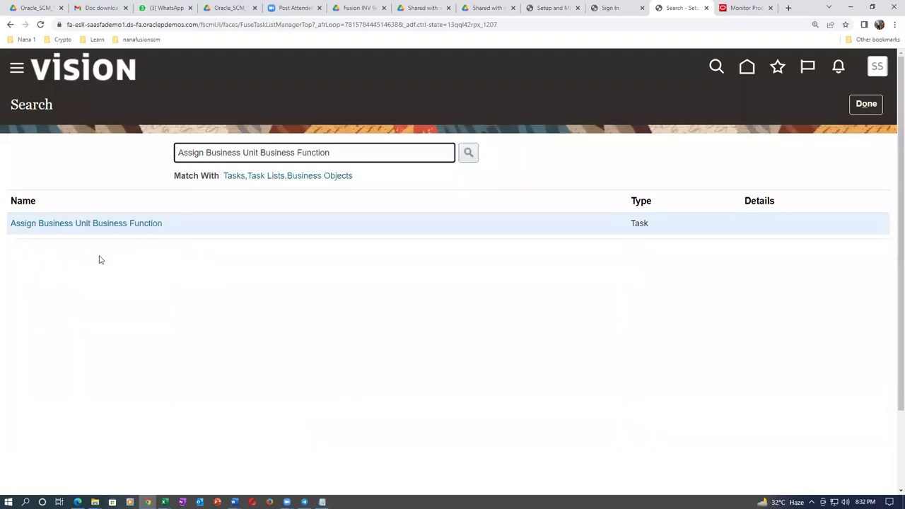
left_click(96, 224)
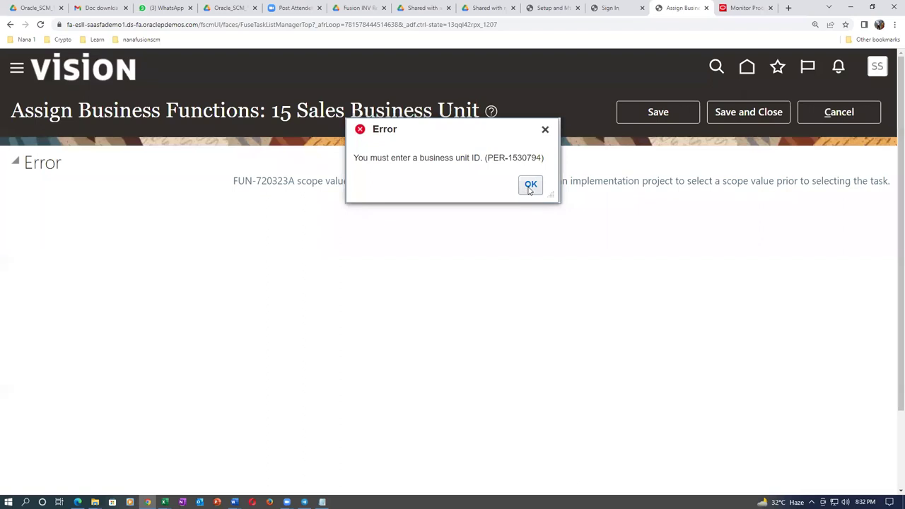
left_click(529, 188)
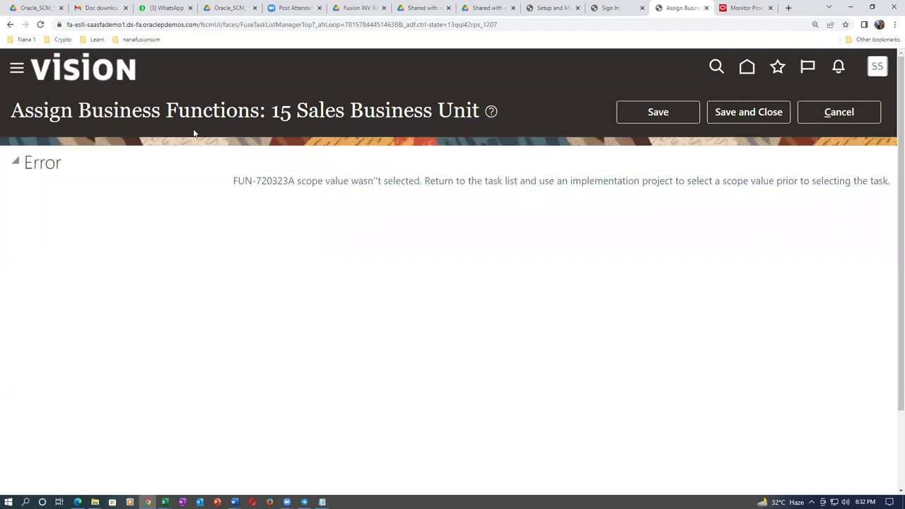
left_click_drag(282, 114, 392, 119)
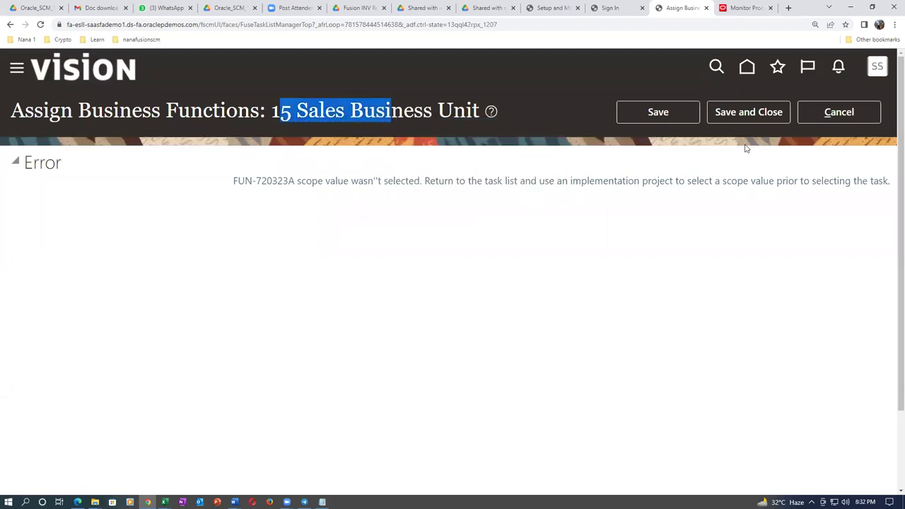
left_click(825, 114)
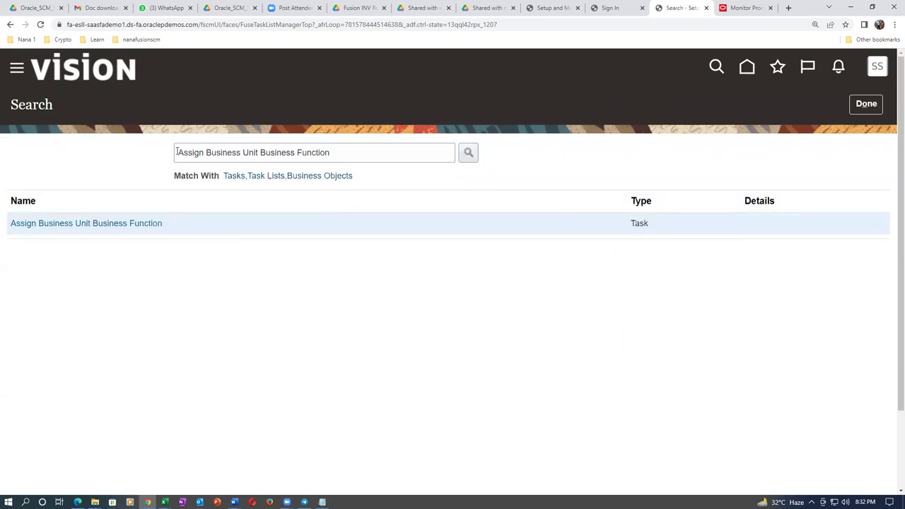
Copy the searched task name, switch the setup offering to Financials, and enter Assign Business Unit Business Function as its task search text.
left_click_drag(176, 152, 352, 146)
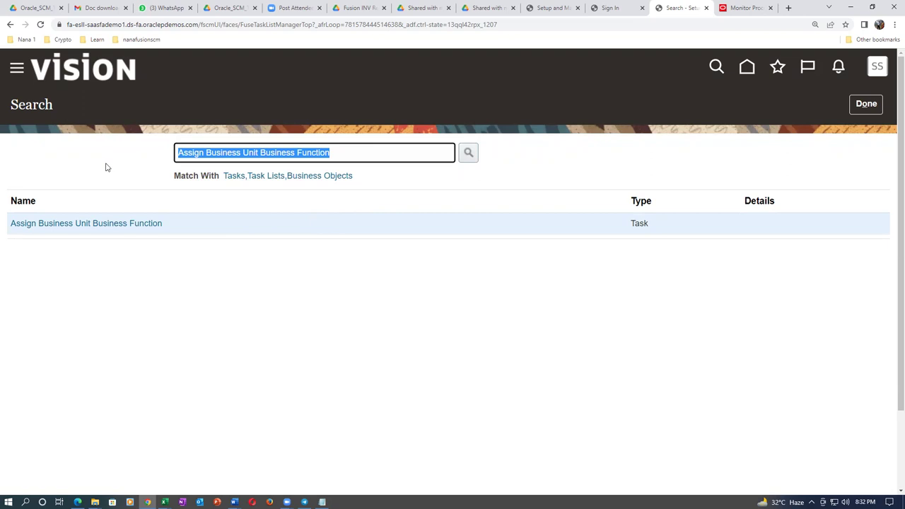
left_click(865, 104)
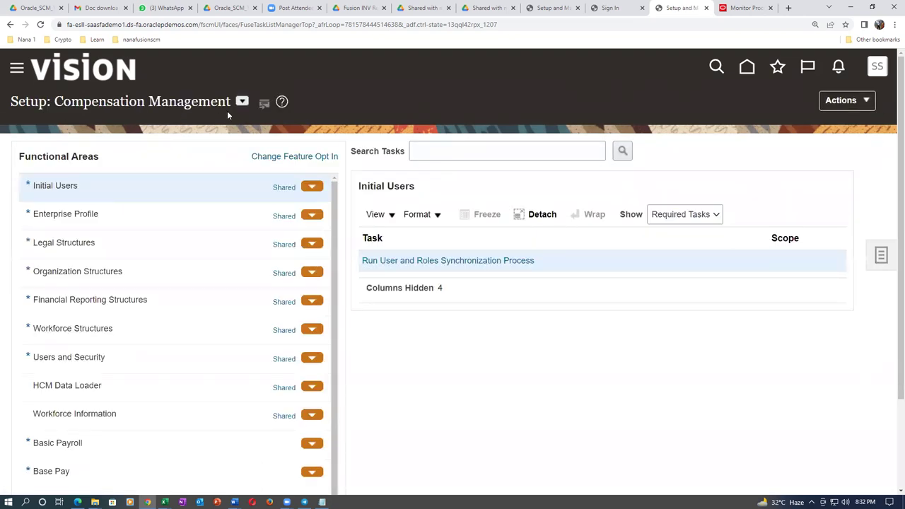
left_click(242, 101)
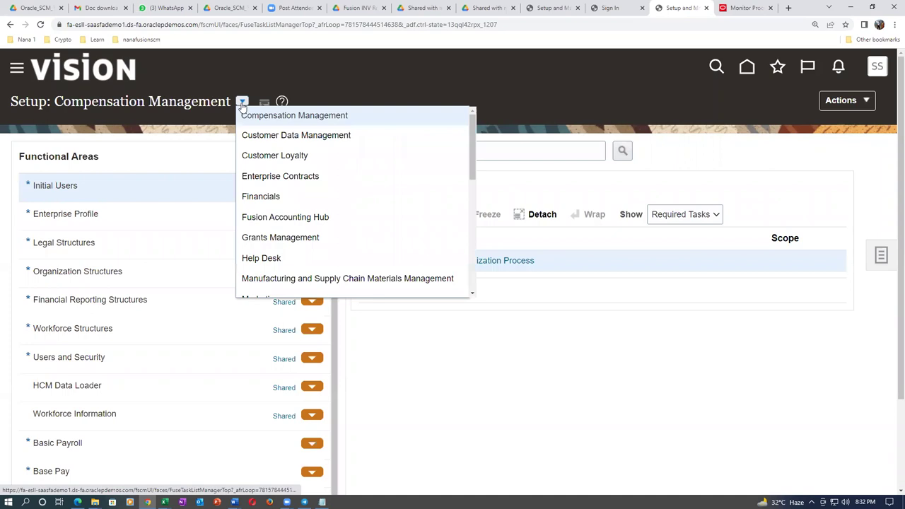
left_click(261, 197)
left_click(437, 154)
key("ctrl+v")
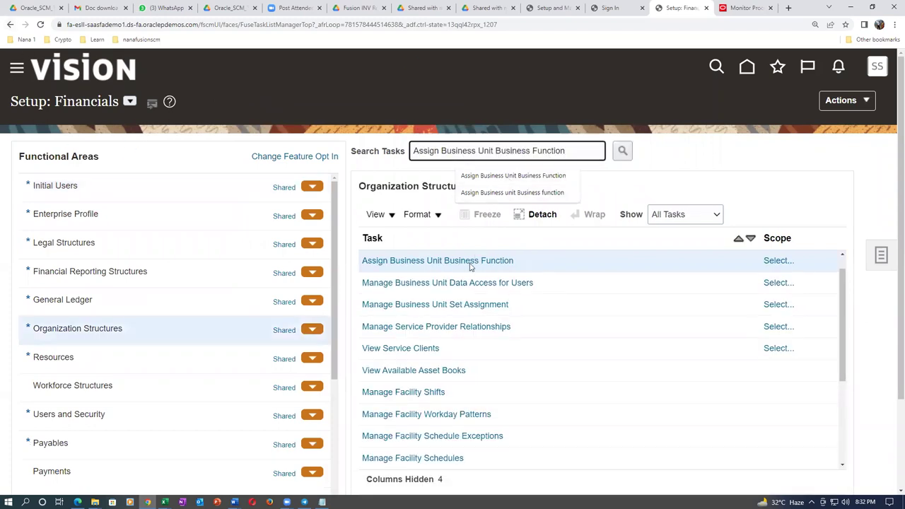
Start selecting an existing business unit as scope for the Assign Business Unit Business Function task and search the business units for k01.
left_click(774, 264)
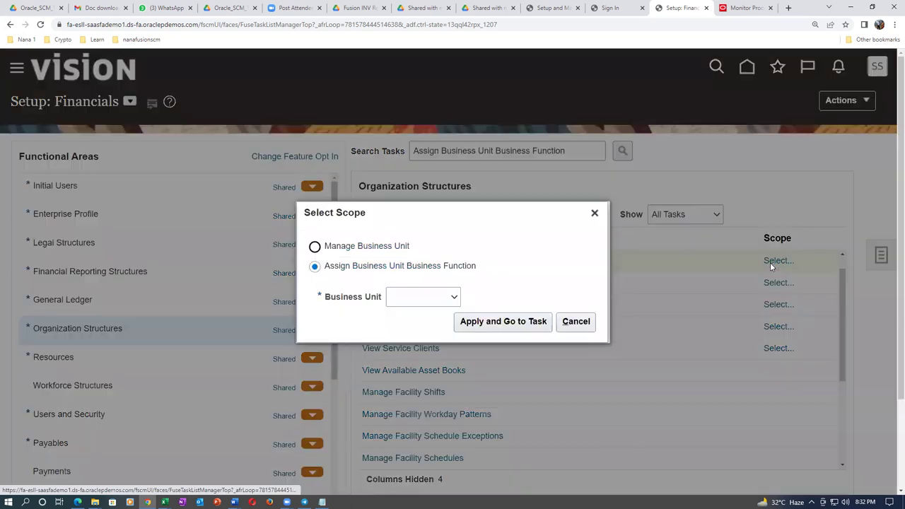
left_click(419, 301)
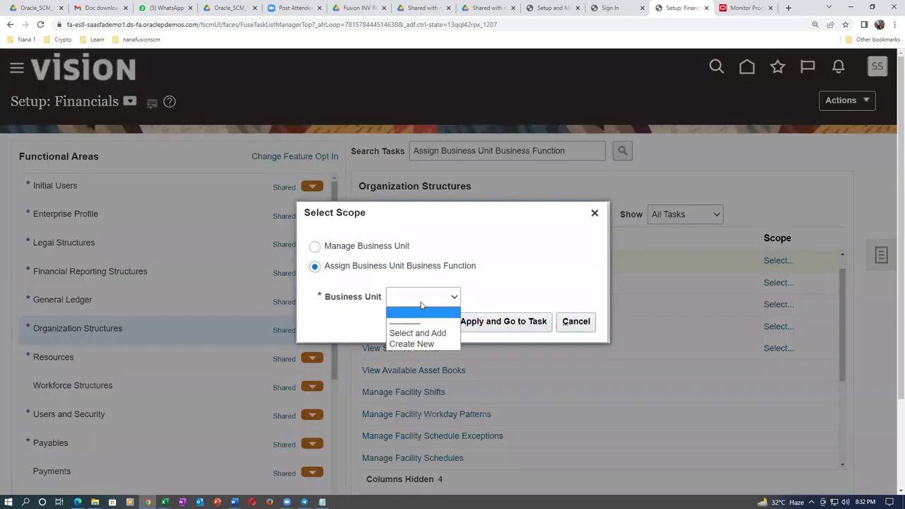
left_click(424, 332)
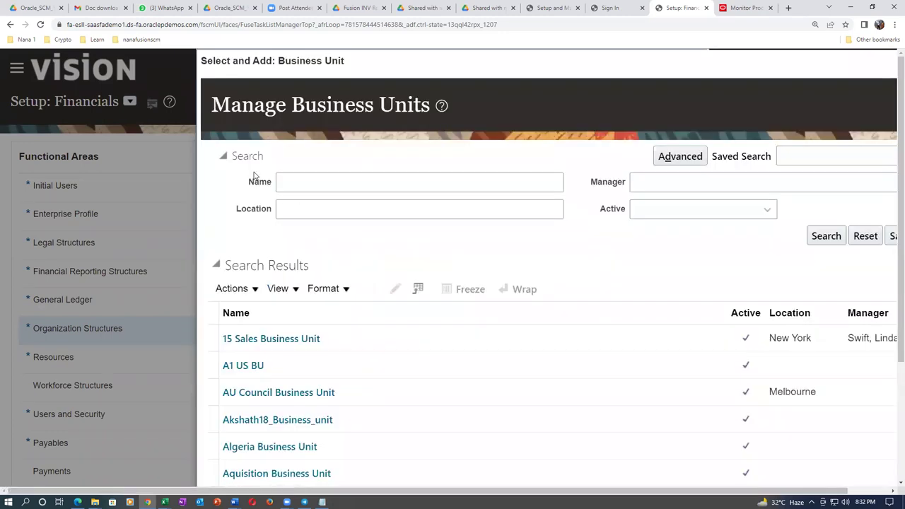
left_click(282, 182)
type("k01")
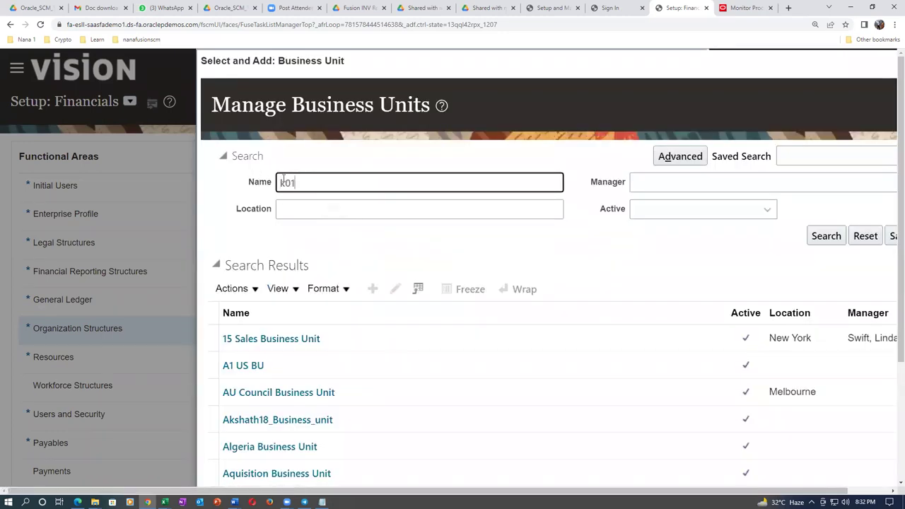
left_click(825, 235)
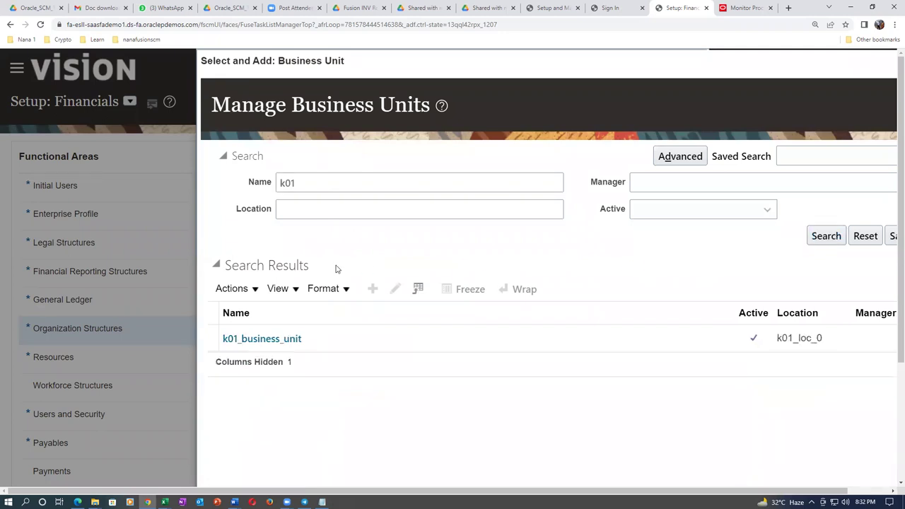
Add k01_business_unit as the task's scope and apply it to open its business function assignment.
left_click(220, 341)
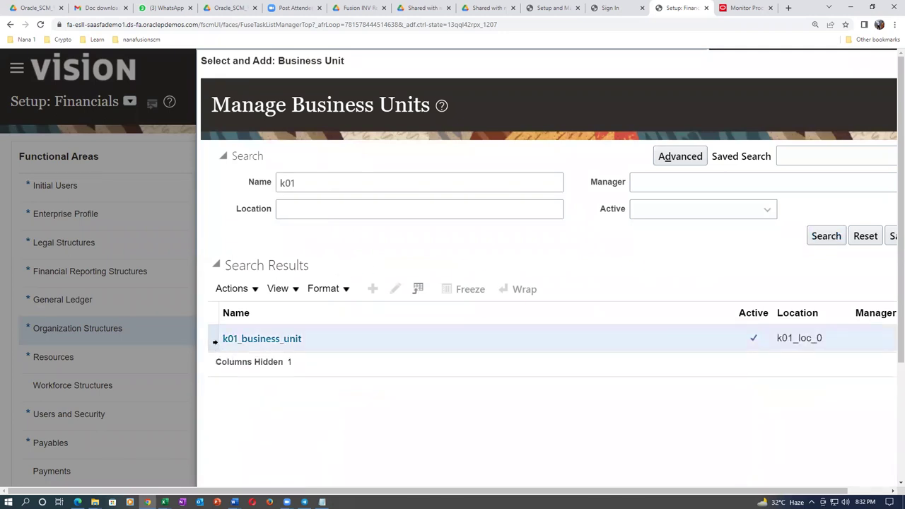
scroll(891, 317, "down", 3)
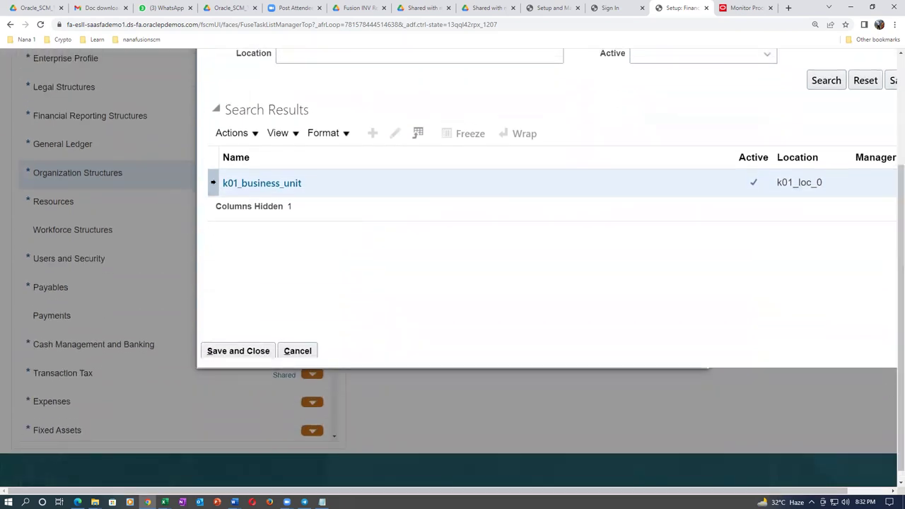
left_click(249, 353)
left_click(233, 351)
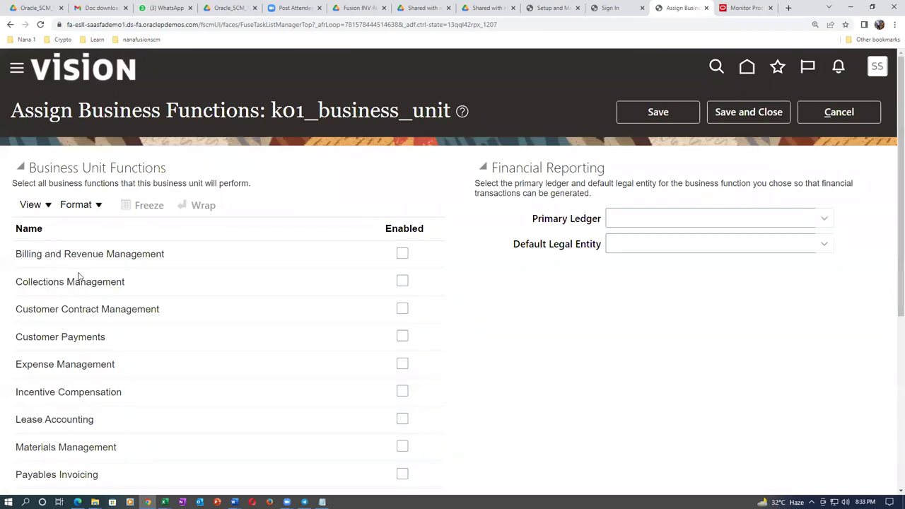
Enable Materials Management, Payables Invoicing, Payables Payment, Procurement, Receiving and Requisitioning for k01_business_unit.
scroll(79, 276, "down", 1)
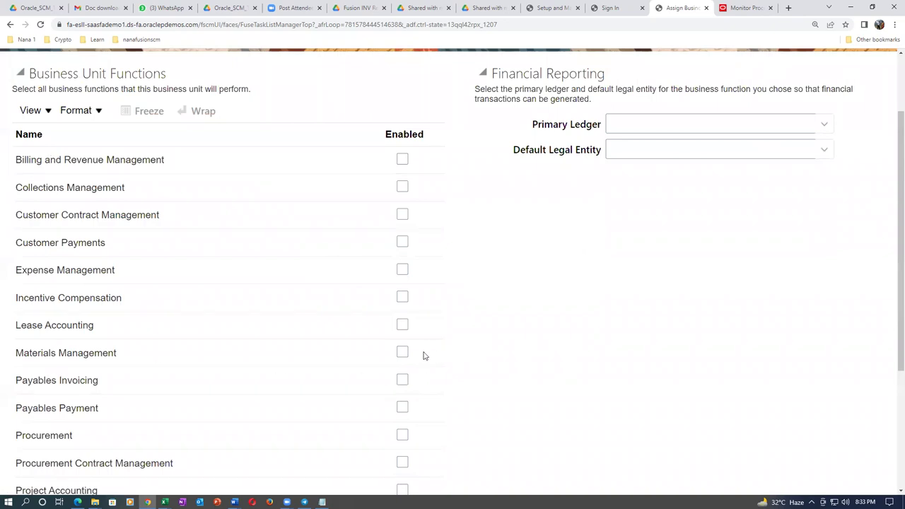
left_click(403, 351)
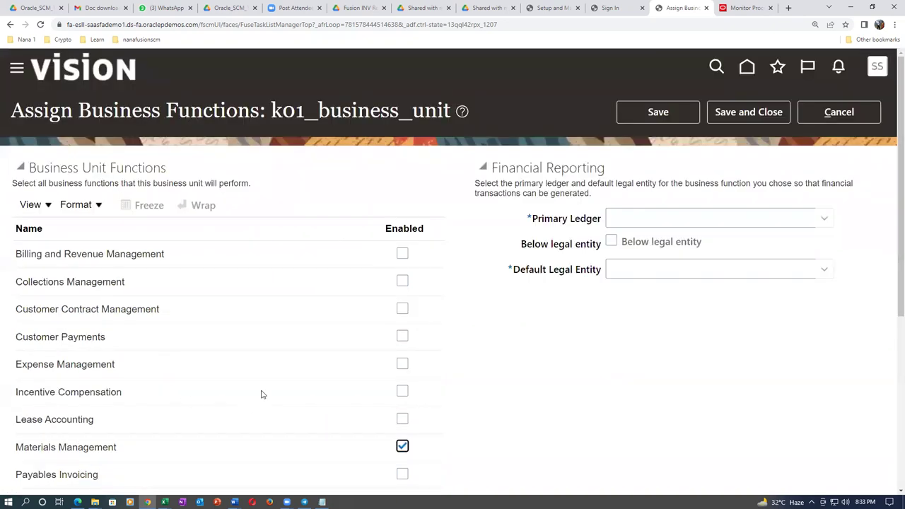
scroll(242, 387, "down", 2)
left_click(403, 334)
left_click(403, 362)
left_click(402, 388)
scroll(129, 403, "down", 2)
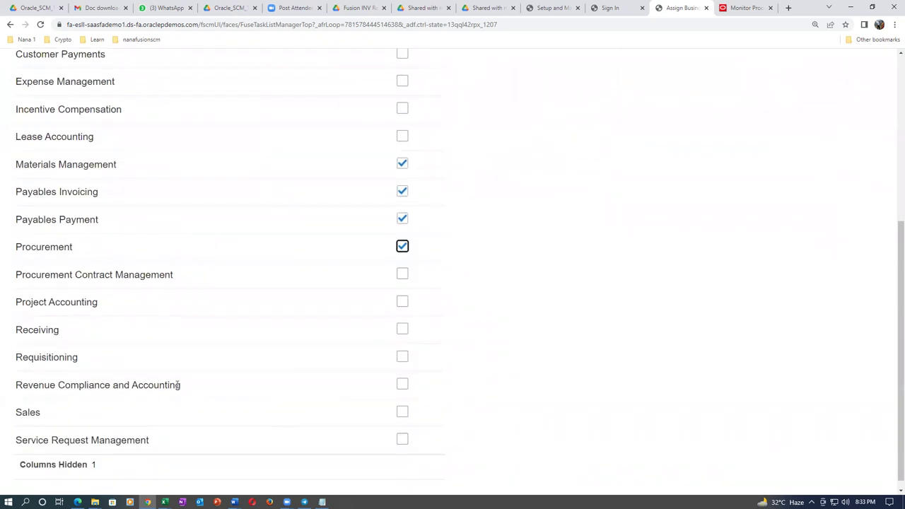
left_click(403, 330)
left_click(402, 358)
Review the enabled business functions against the required Primary Ledger and Default Legal Entity fields under Financial Reporting.
scroll(485, 331, "up", 4)
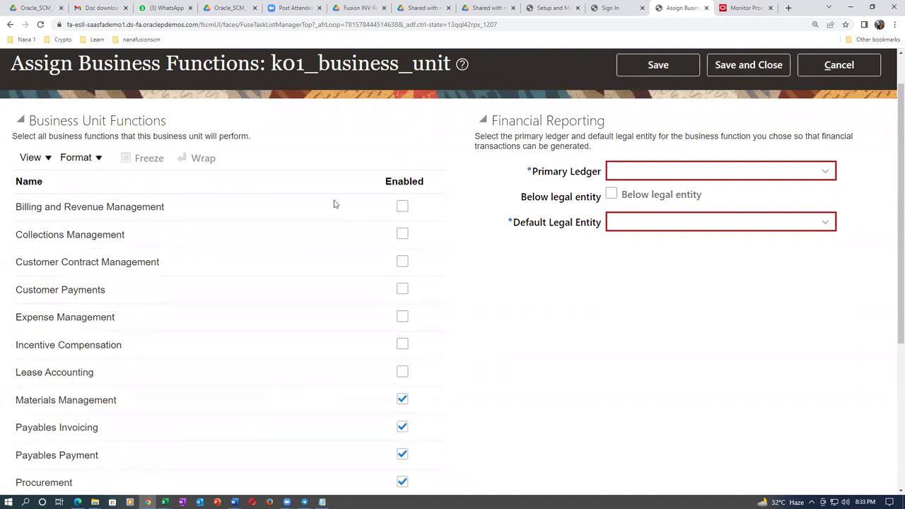
scroll(314, 340, "down", 4)
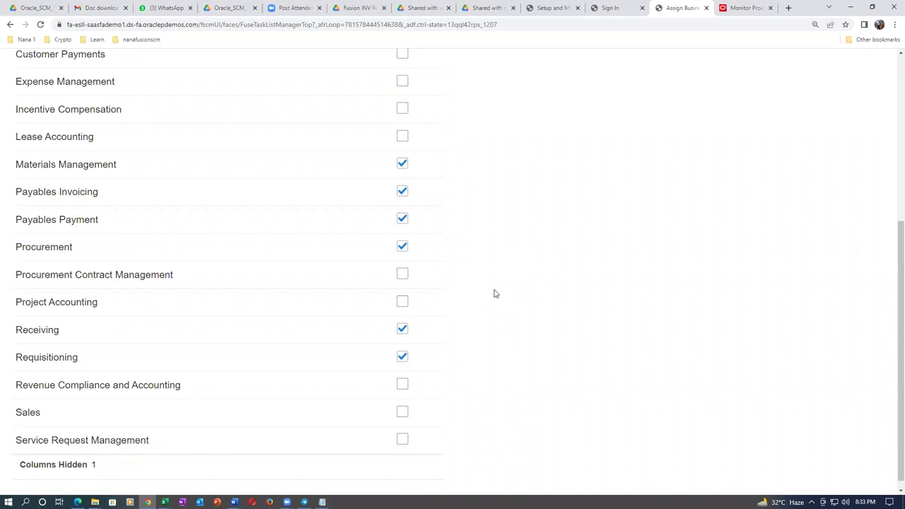
scroll(495, 294, "up", 2)
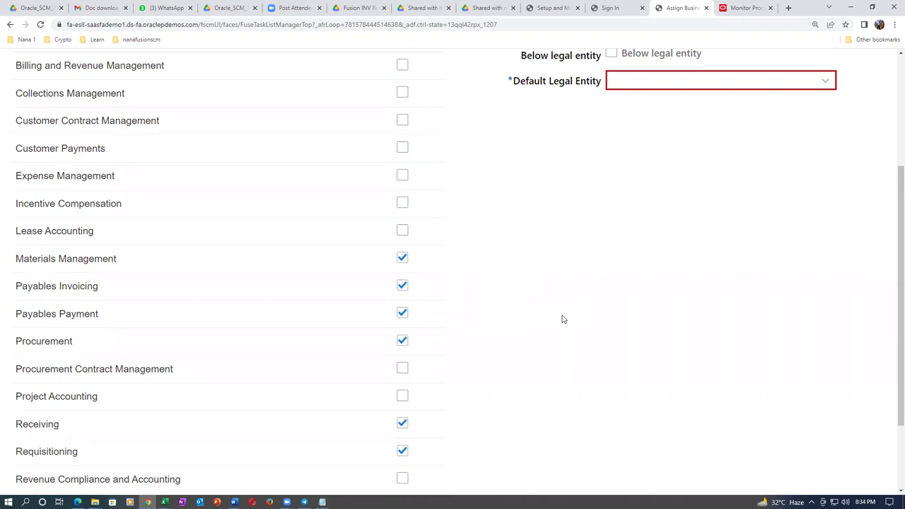
scroll(563, 319, "up", 3)
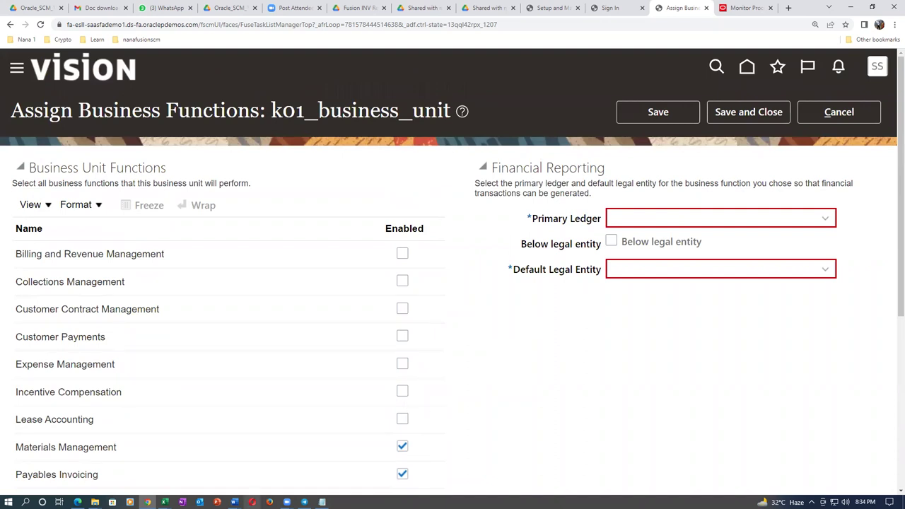
left_click(654, 218)
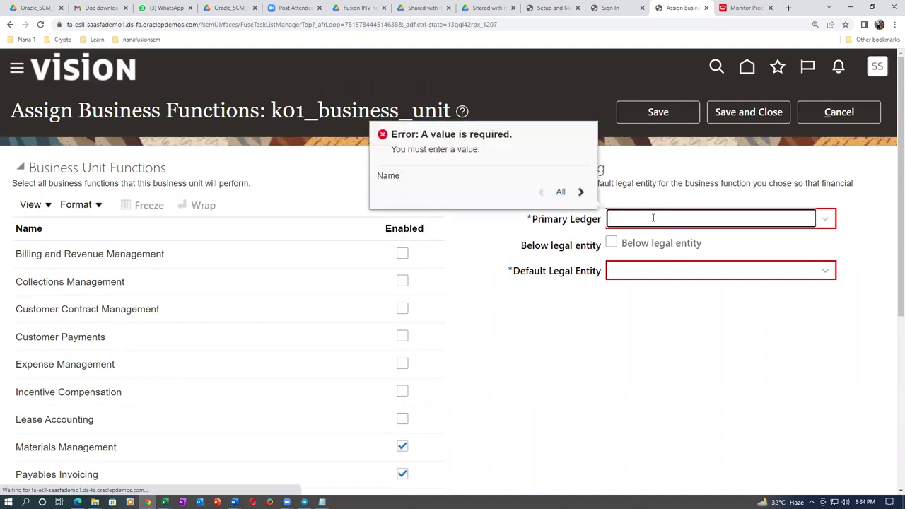
left_click(599, 379)
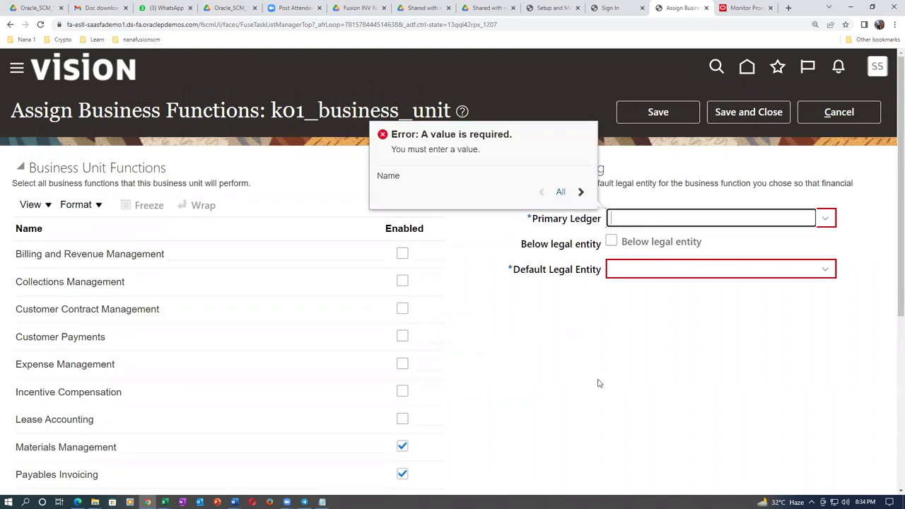
left_click(621, 220)
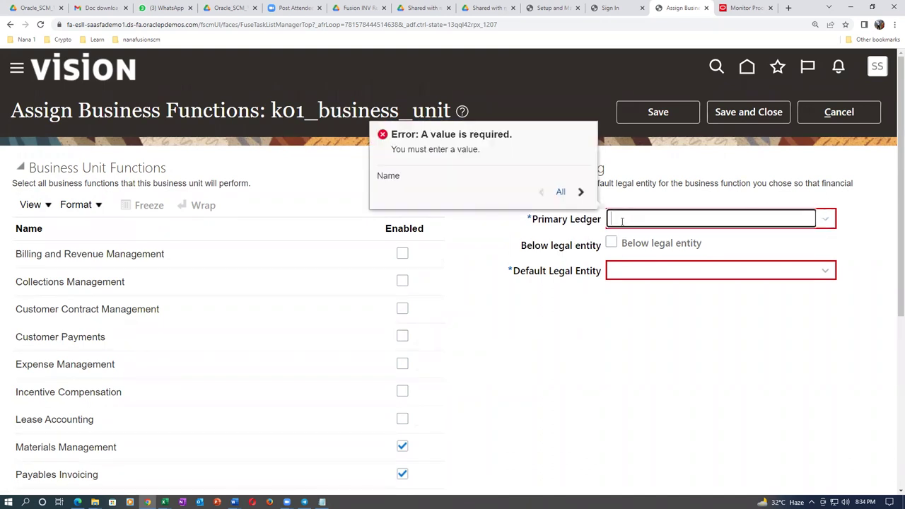
left_click(515, 316)
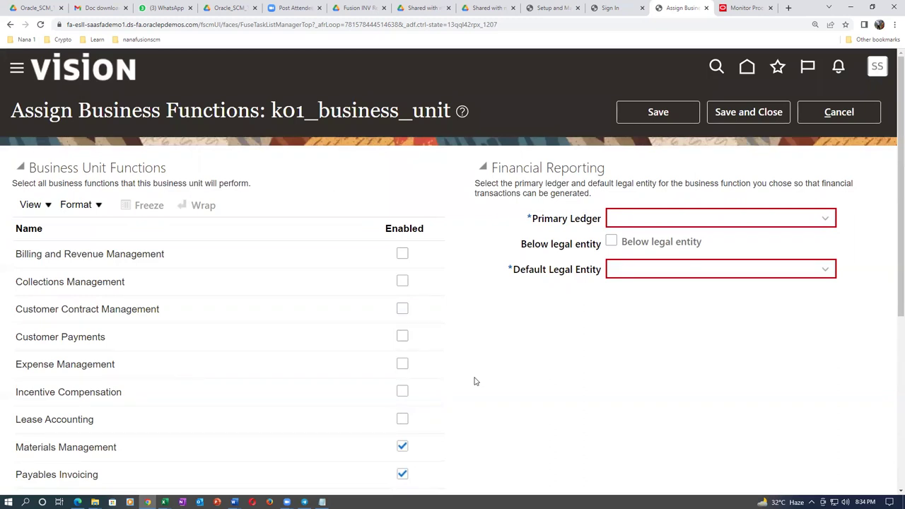
scroll(481, 388, "down", 2)
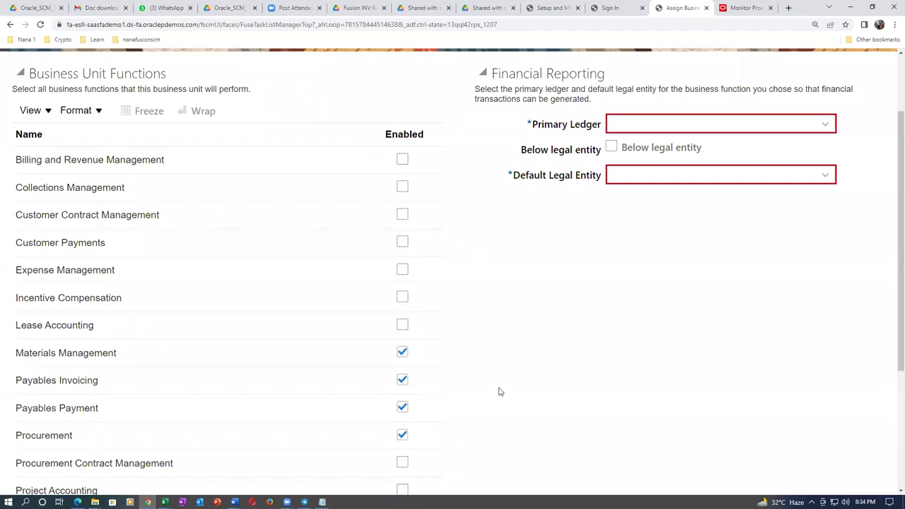
scroll(511, 389, "up", 2)
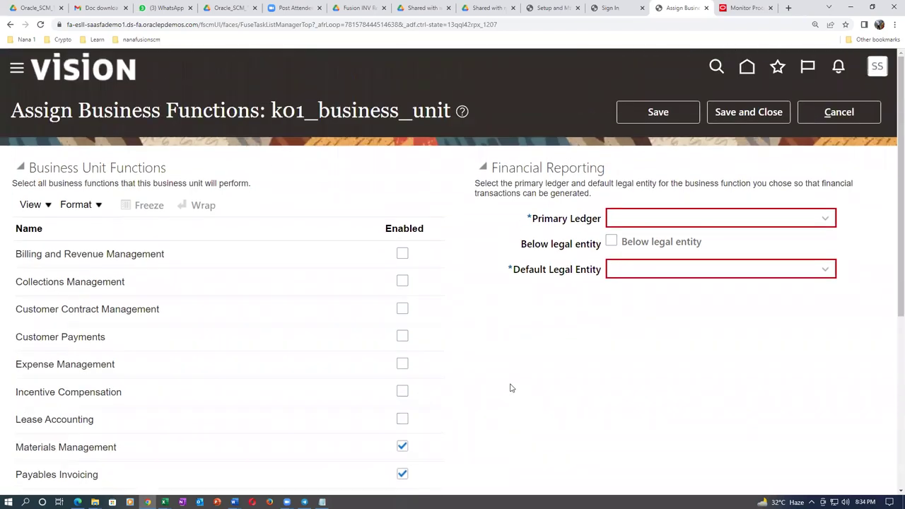
scroll(511, 388, "down", 3)
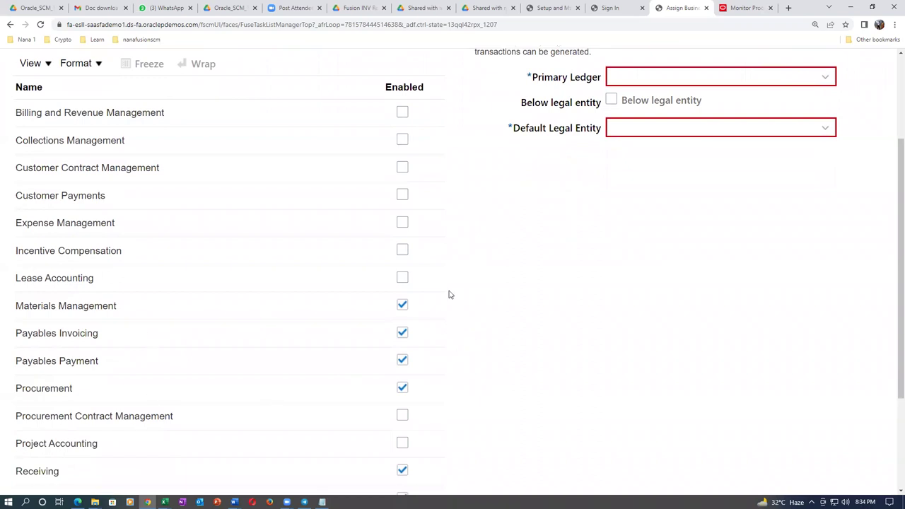
scroll(554, 294, "up", 3)
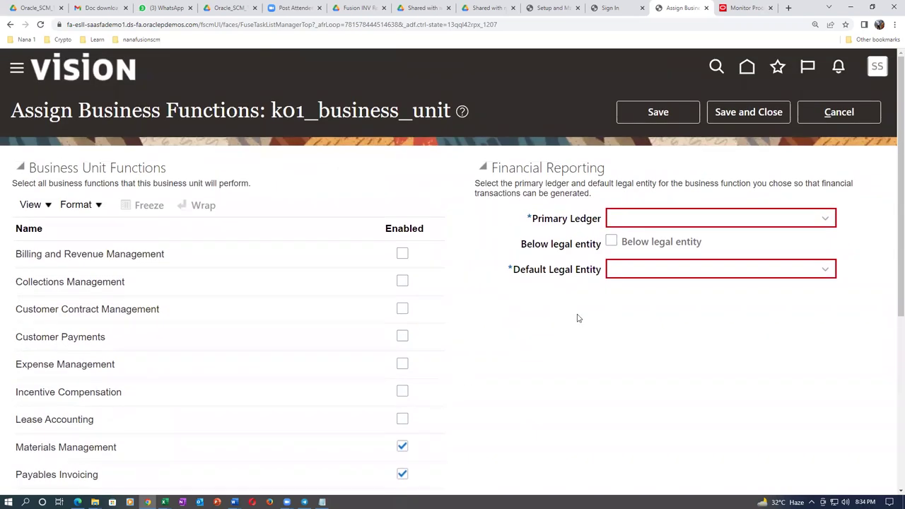
left_click(637, 219)
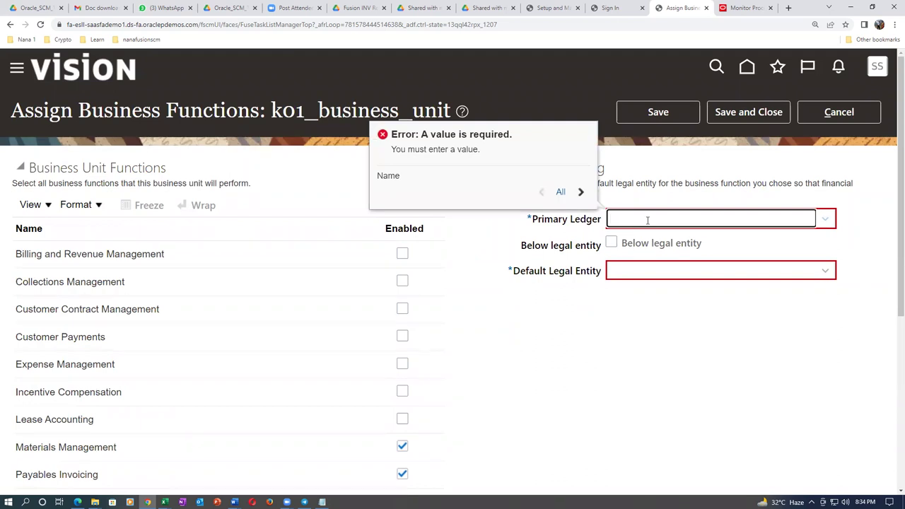
left_click(558, 374)
scroll(556, 373, "down", 2)
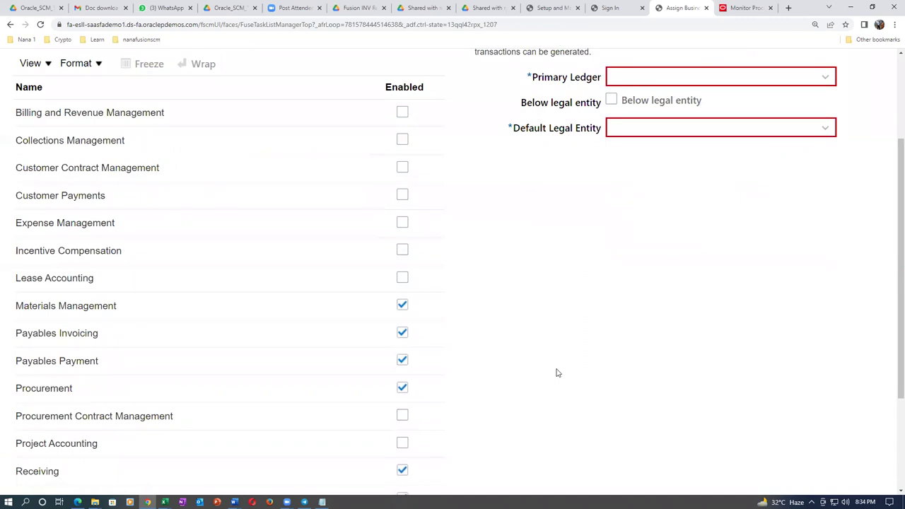
scroll(556, 373, "up", 2)
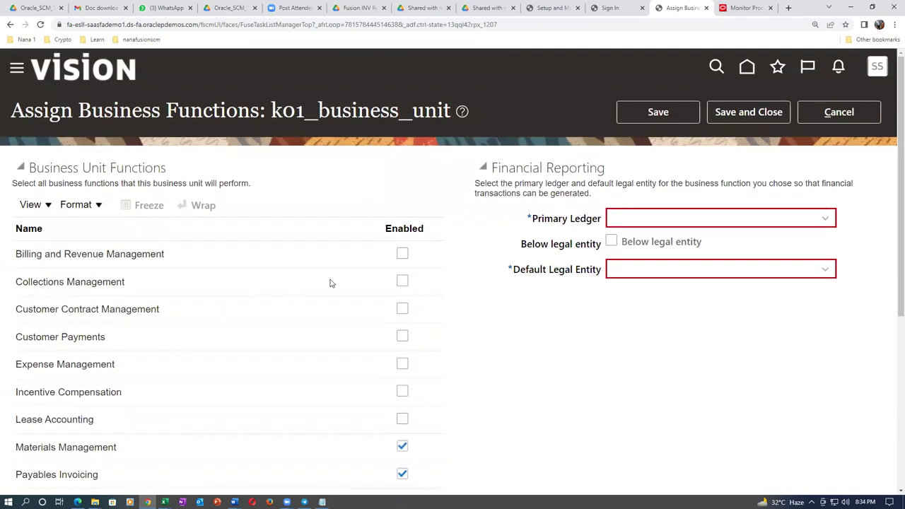
Search the primary ledgers for k01 and assign k01_primary_ledger with k01_legal_entity to the business unit.
left_click(665, 218)
type("k01")
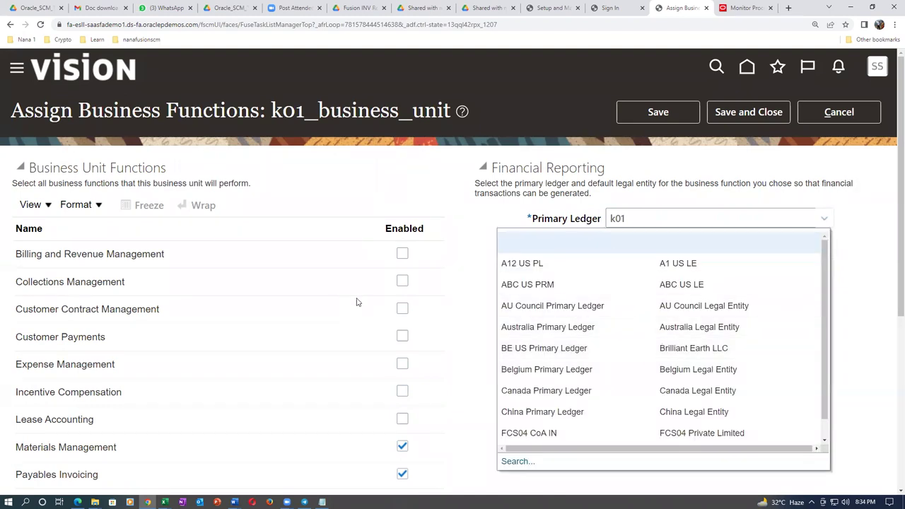
scroll(534, 427, "down", 4)
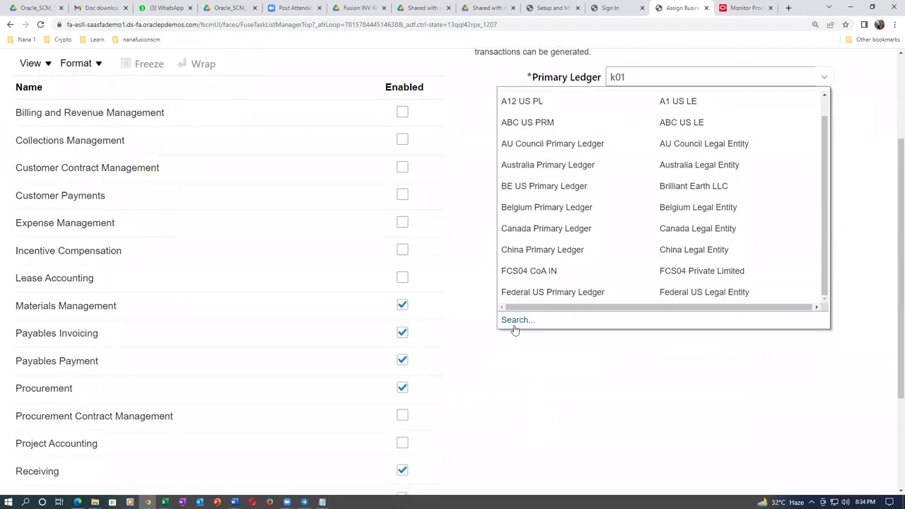
left_click(515, 325)
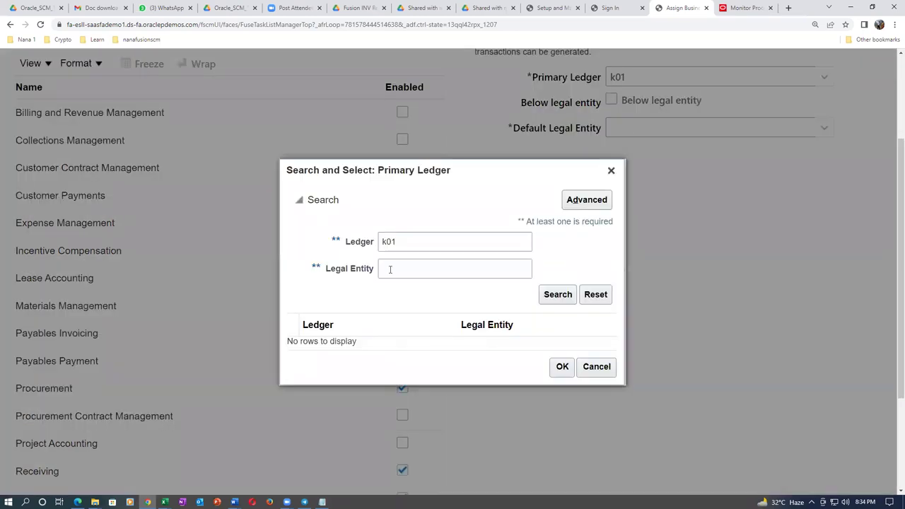
left_click(568, 295)
left_click(422, 348)
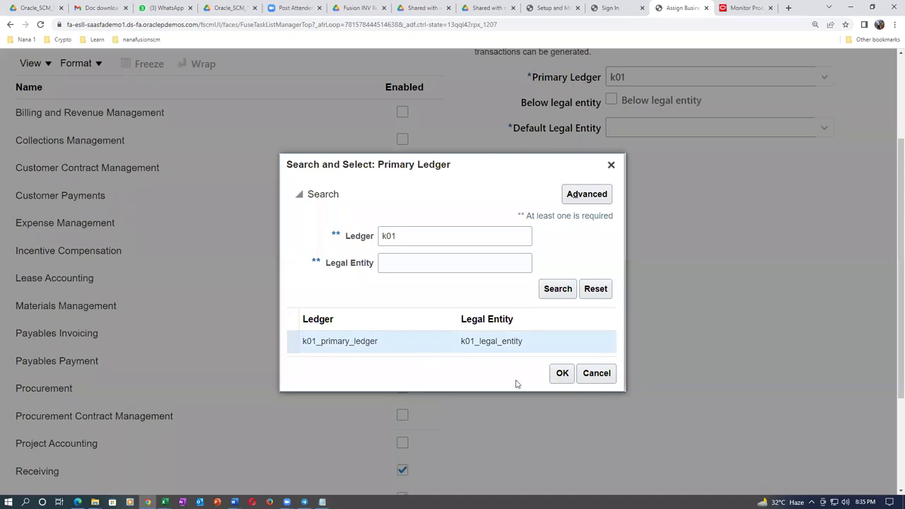
left_click(562, 374)
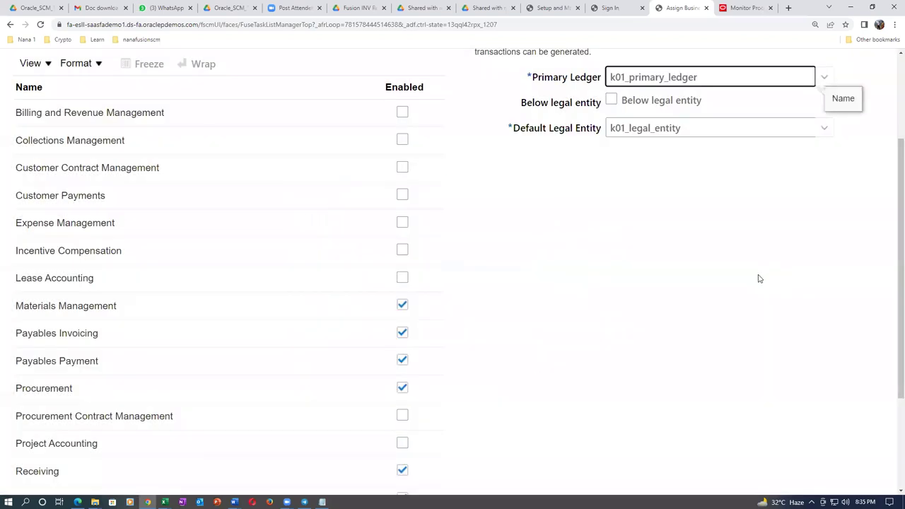
Enable Below legal entity for k01_business_unit and check the selected business functions.
scroll(760, 278, "up", 2)
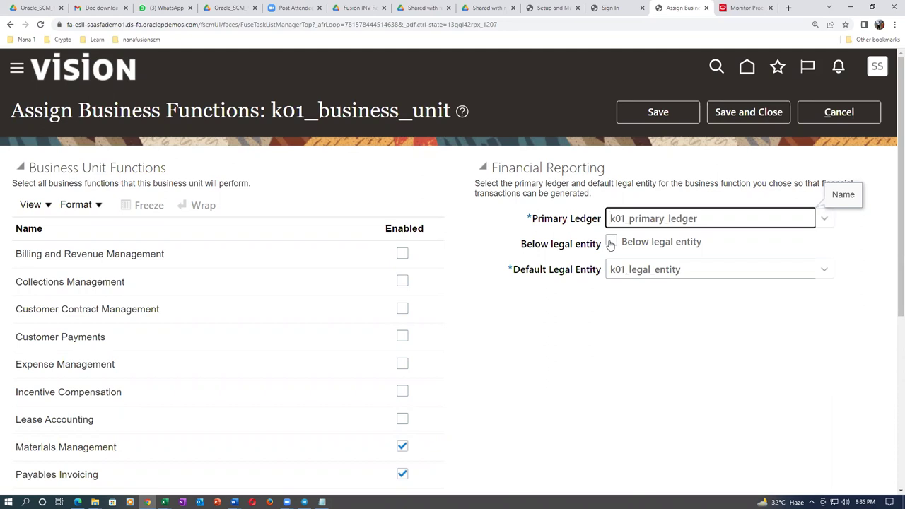
left_click(611, 243)
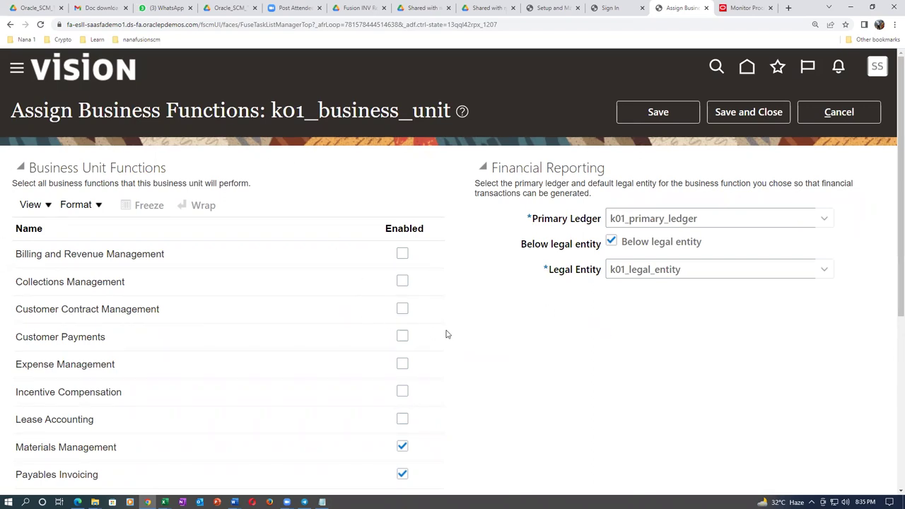
scroll(445, 335, "down", 2)
scroll(437, 287, "down", 3)
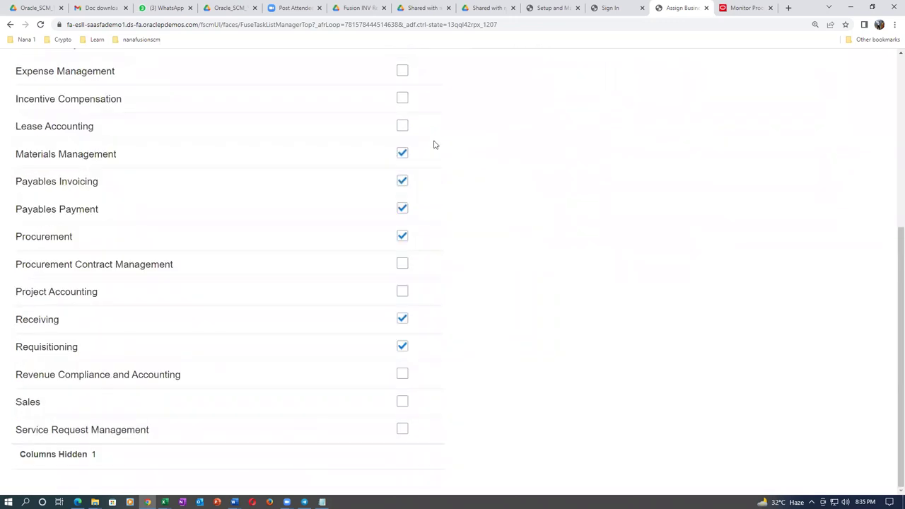
scroll(478, 267, "up", 5)
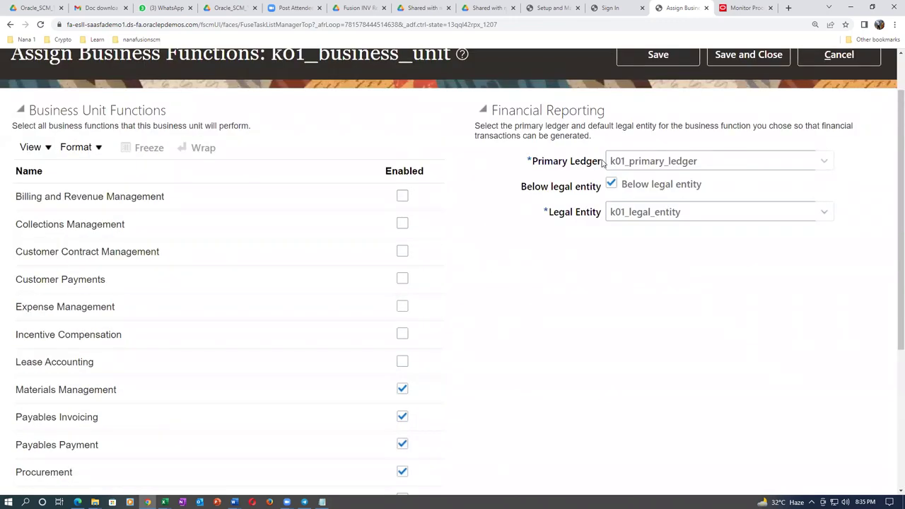
scroll(335, 111, "up", 2)
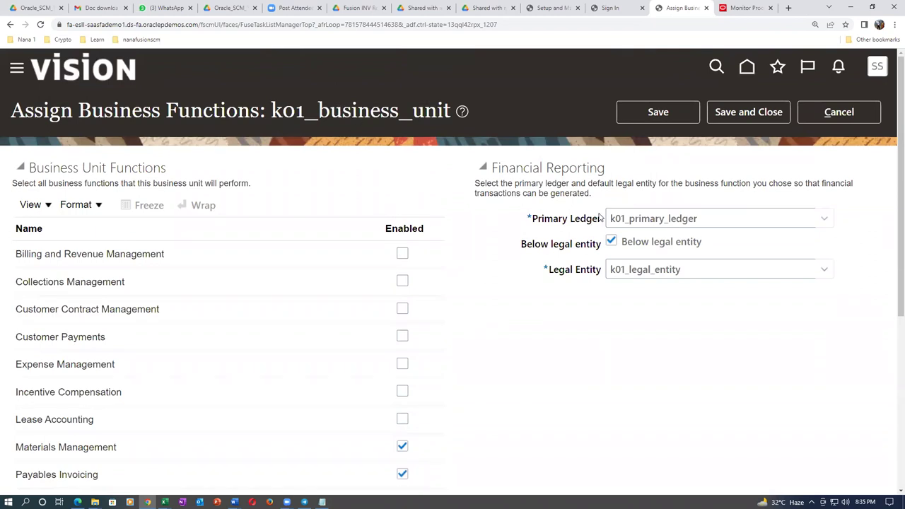
Switch to the 03_Vision_Enterprise_Structure PDF and compare its Ledger, Legal Entity and Business Unit levels with the Financial Reporting settings.
key("alt+Tab")
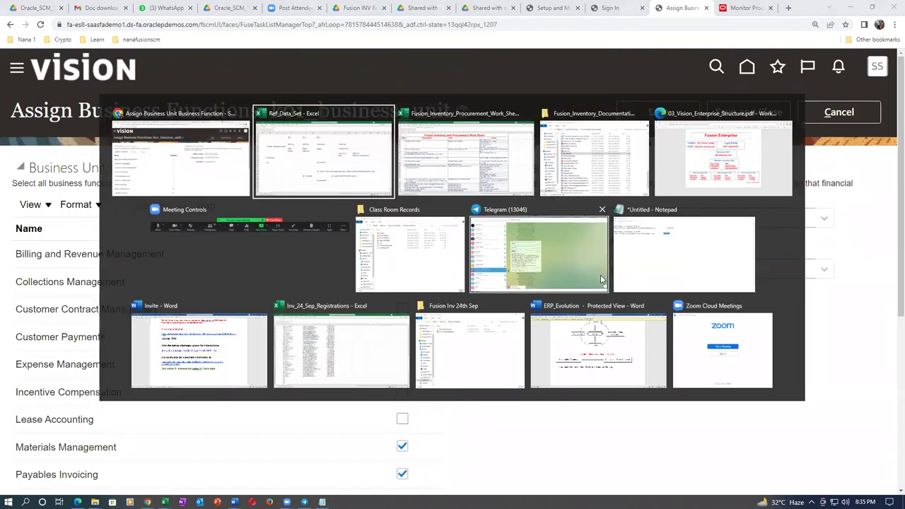
key("alt+Tab")
key("alt+Tab")
key("alt+Tab")
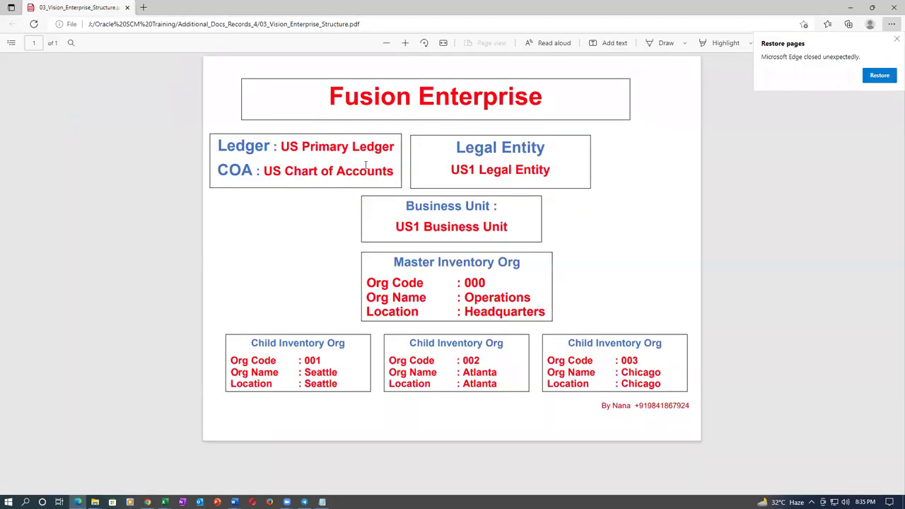
left_click_drag(457, 149, 497, 148)
left_click_drag(245, 150, 277, 150)
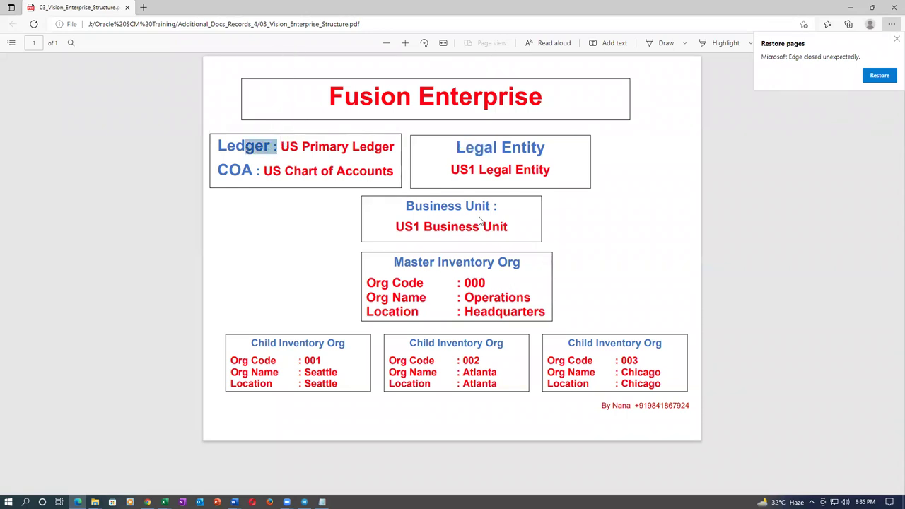
key("alt+Tab")
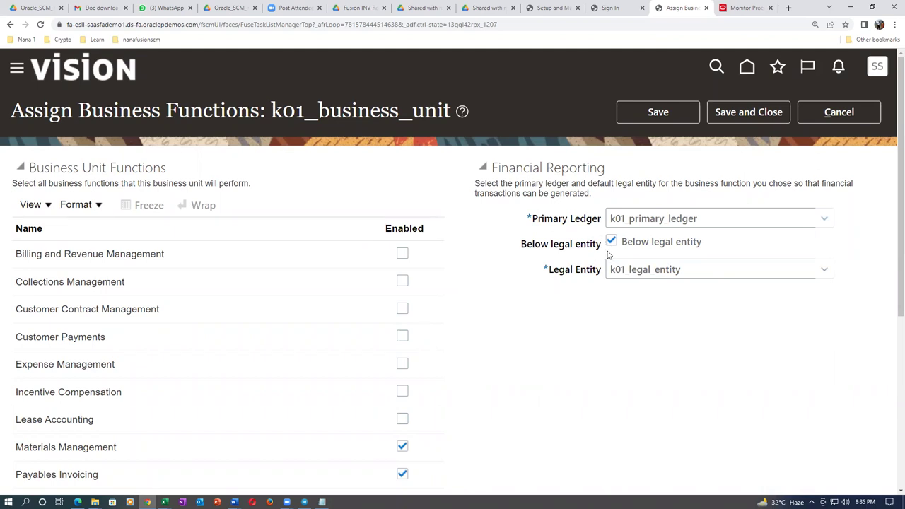
key("alt+Tab")
left_click_drag(466, 147, 501, 150)
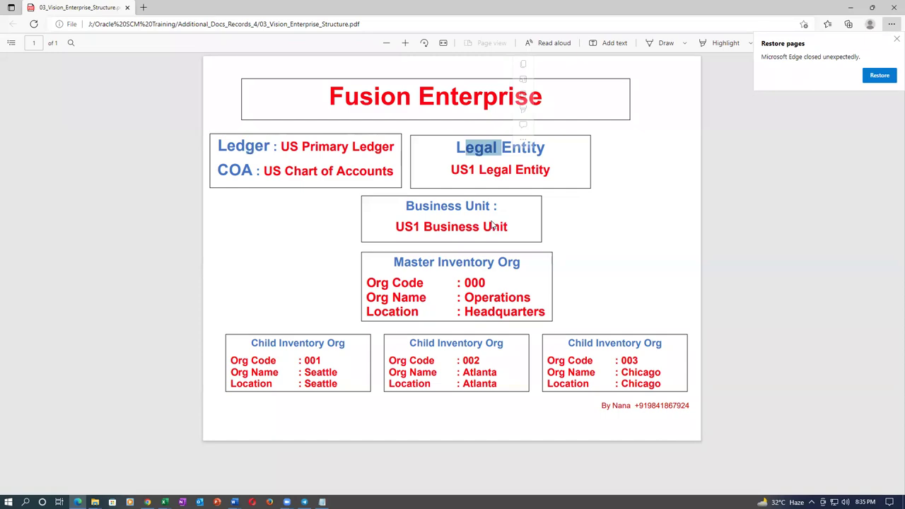
key("alt+Tab")
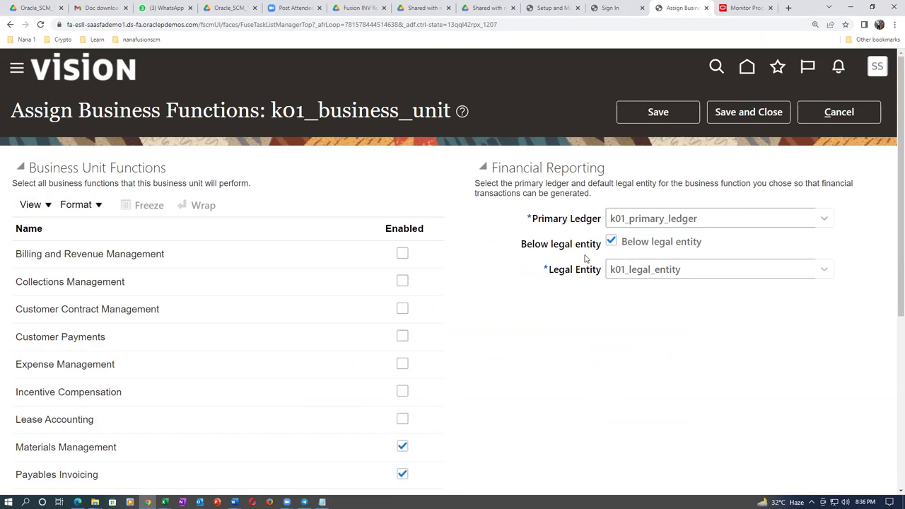
Save and close the business function assignment, accepting the warning about the below legal entity business unit.
left_click(756, 115)
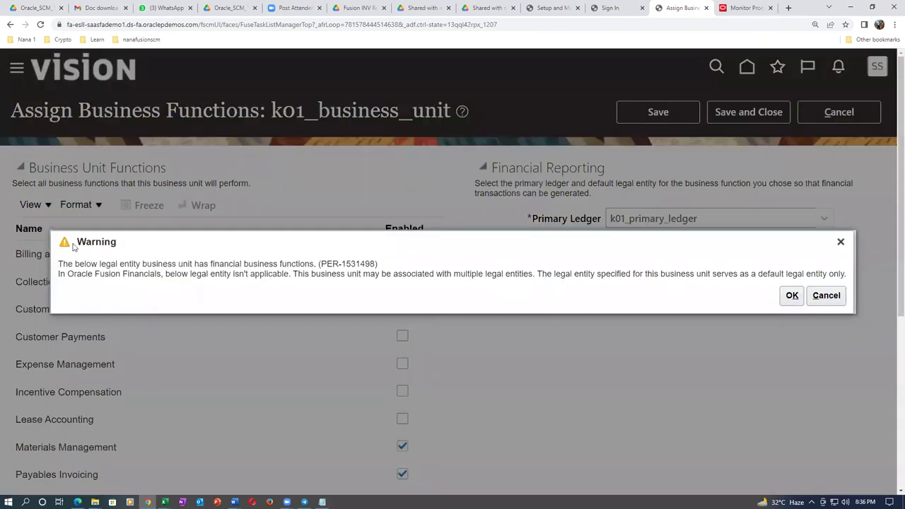
left_click_drag(220, 275, 792, 297)
left_click(792, 296)
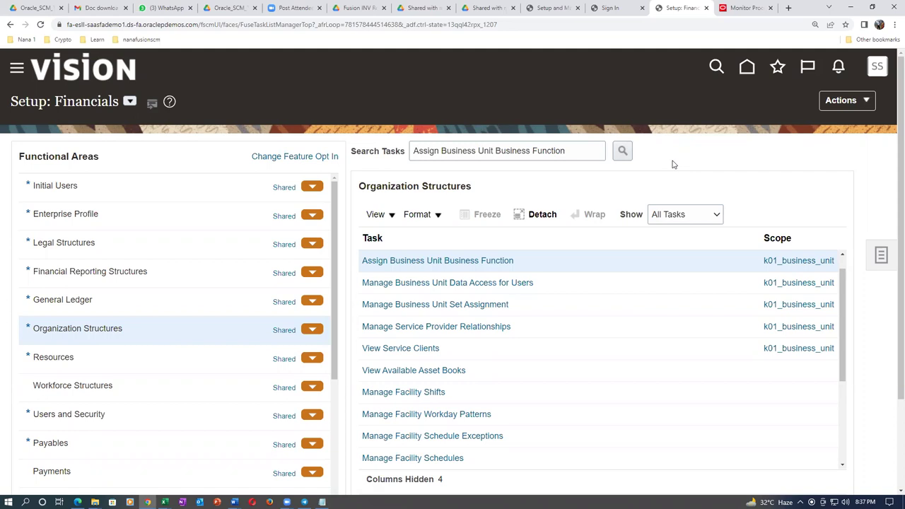
Switch to the Fusion_Inventory_Procurement_Work_Sheet in Excel and read the Manage Business Unit Set Assignment entry, number 27.
key("alt+Tab")
key("alt+Tab")
key("alt+Tab")
left_click(673, 164)
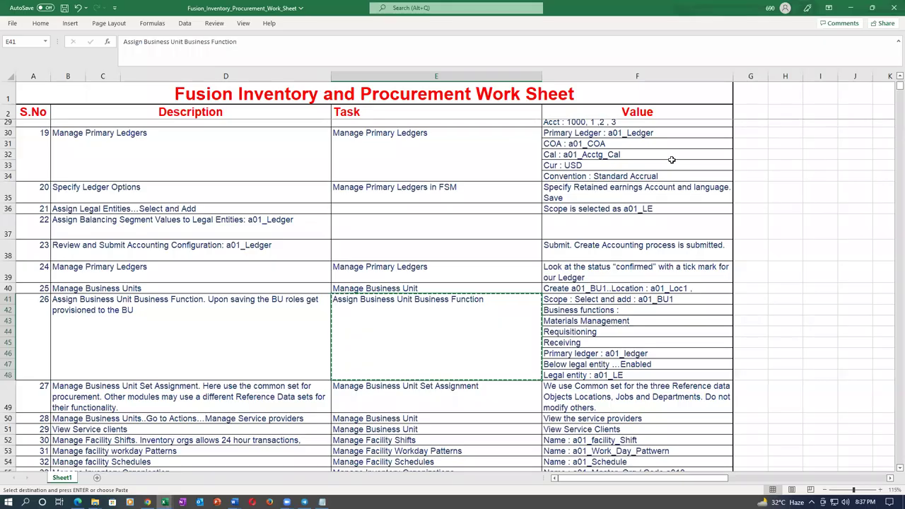
left_click(315, 397)
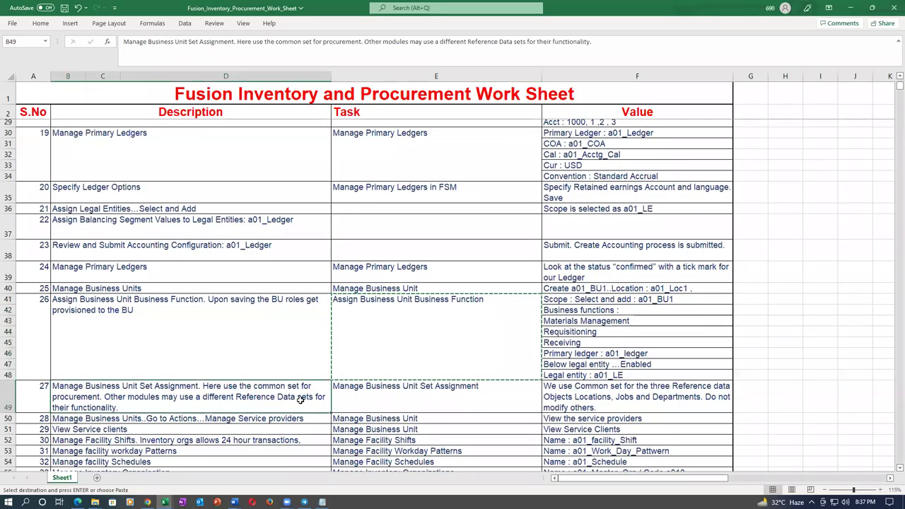
left_click(393, 402)
scroll(393, 402, "down", 3)
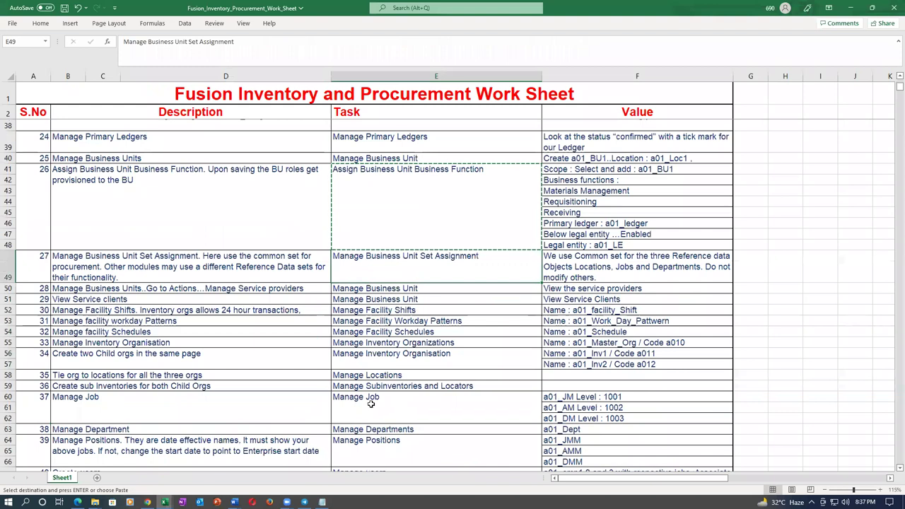
left_click(230, 266)
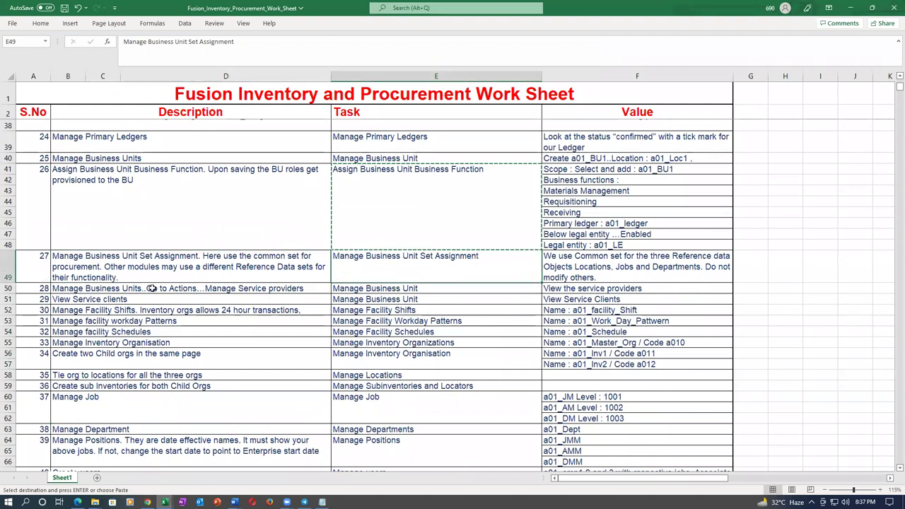
left_click(9, 272)
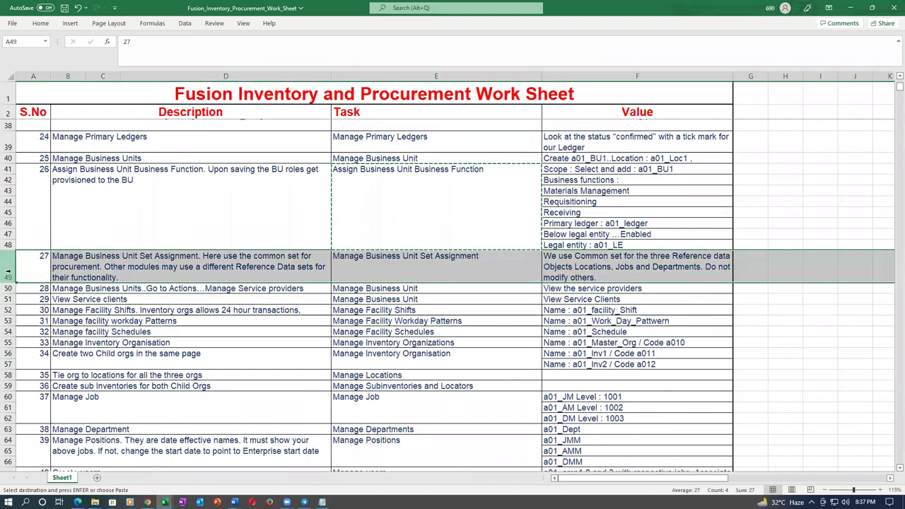
left_click(367, 266)
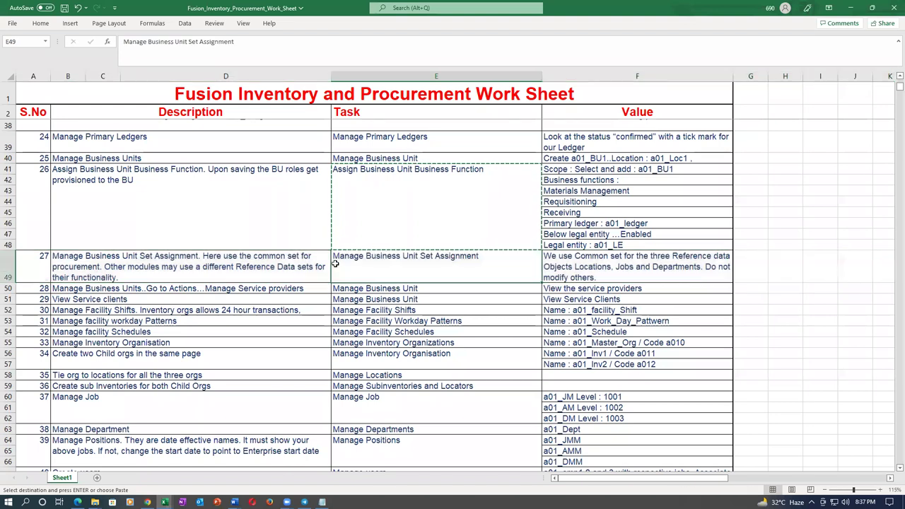
left_click(216, 267)
left_click(430, 265)
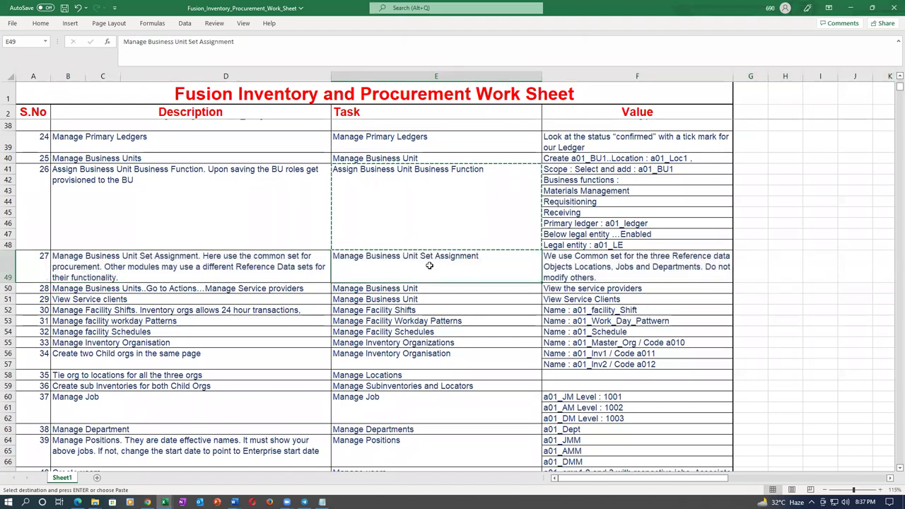
Examine worksheet entries 28 and 29 on managing service providers and viewing service clients alongside entry 27.
left_click(148, 290)
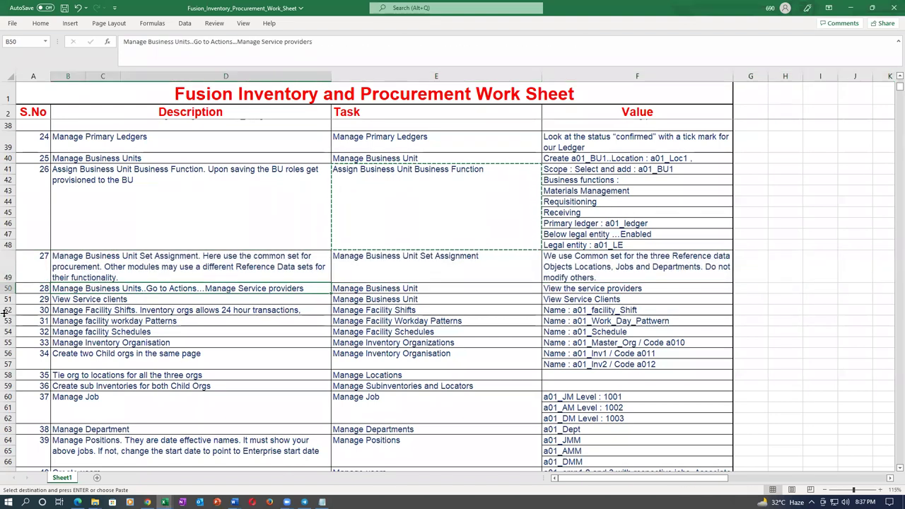
left_click_drag(7, 290, 7, 299)
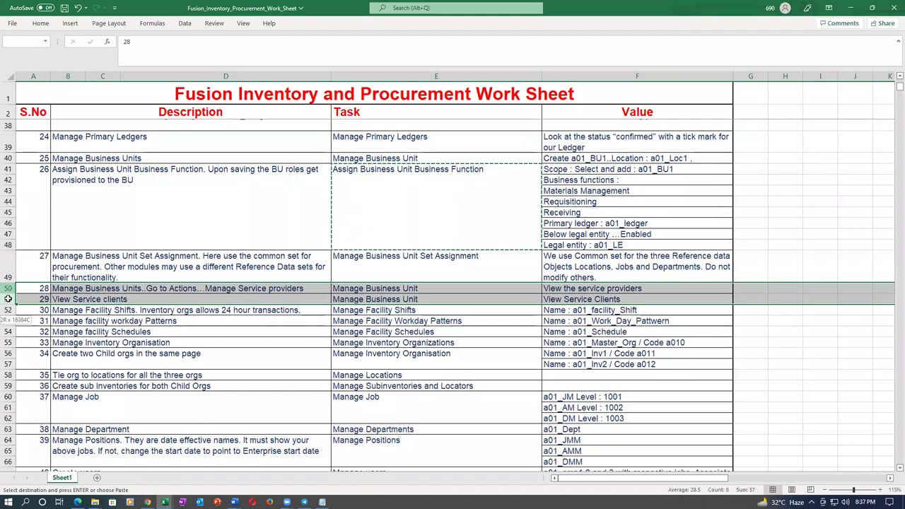
left_click_drag(8, 299, 8, 299)
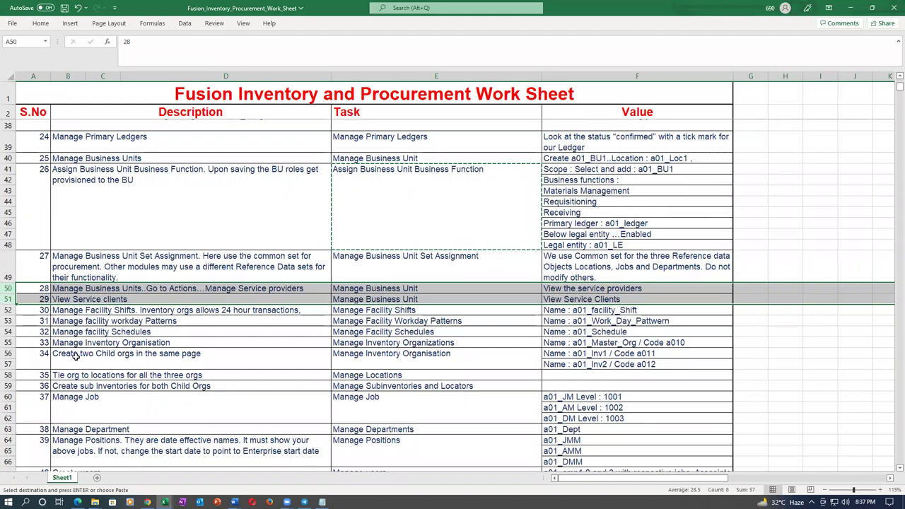
left_click(8, 260)
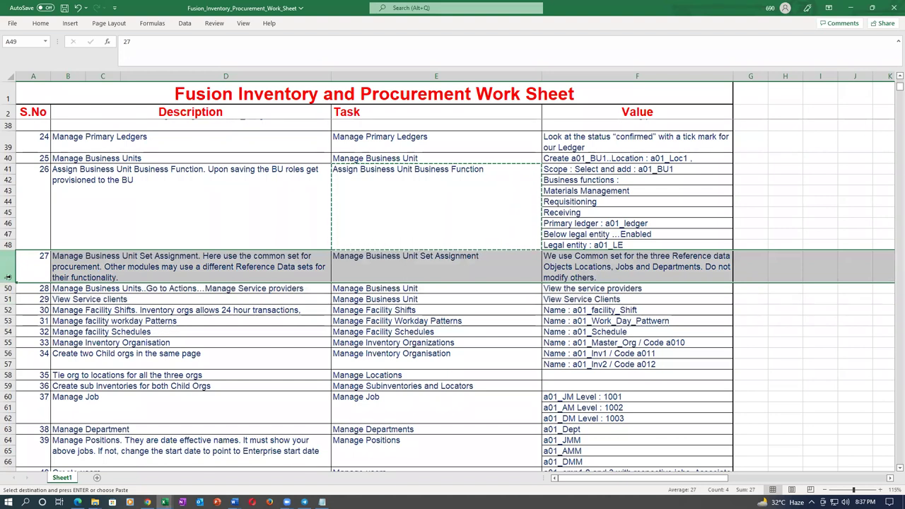
left_click_drag(10, 286, 10, 297)
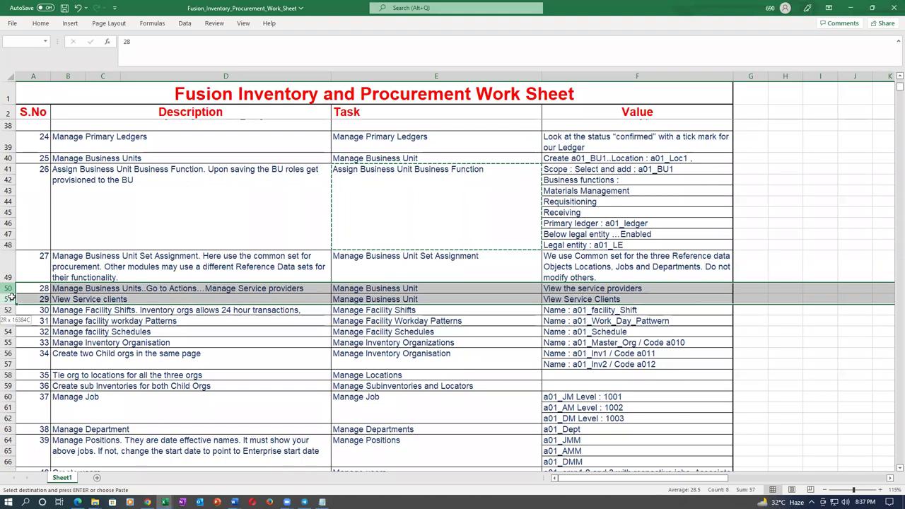
left_click_drag(12, 297, 12, 298)
Copy the task name Manage Facility Shifts from entry 30 of the worksheet.
left_click(71, 310)
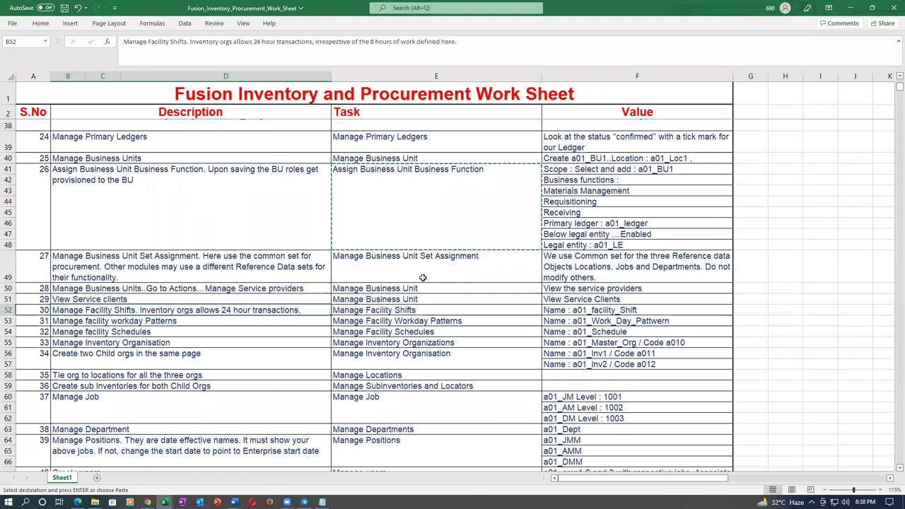
left_click(380, 310)
key("ctrl+c")
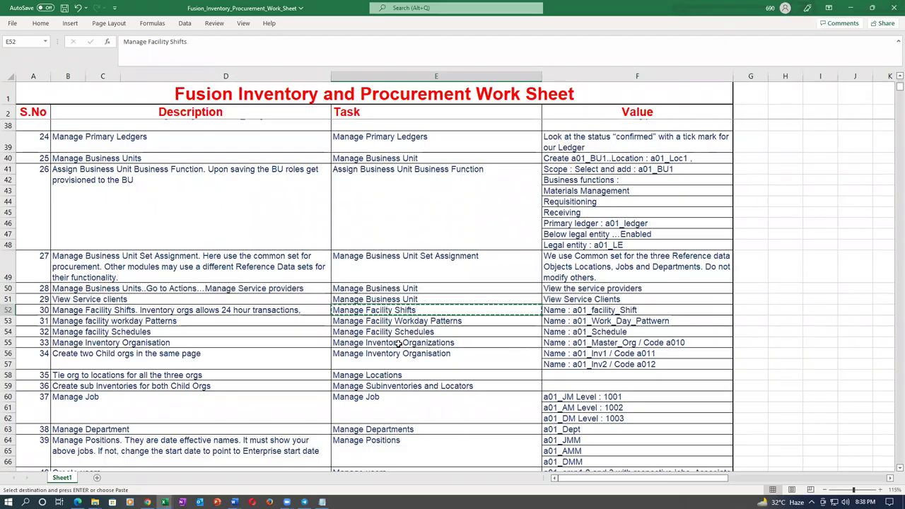
Switch back to the Oracle Fusion setup, search all tasks for Manage Facility Shifts and open that task.
key("alt+Tab")
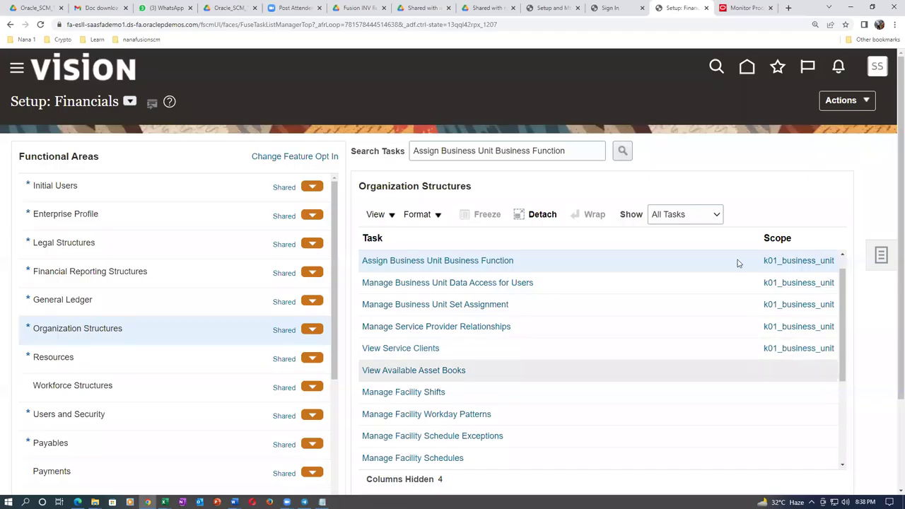
left_click(881, 254)
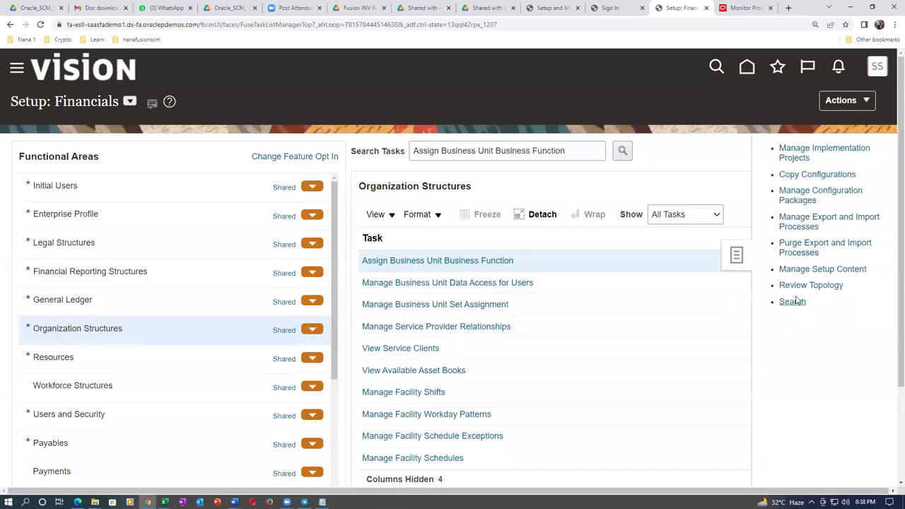
left_click(792, 301)
left_click(265, 152)
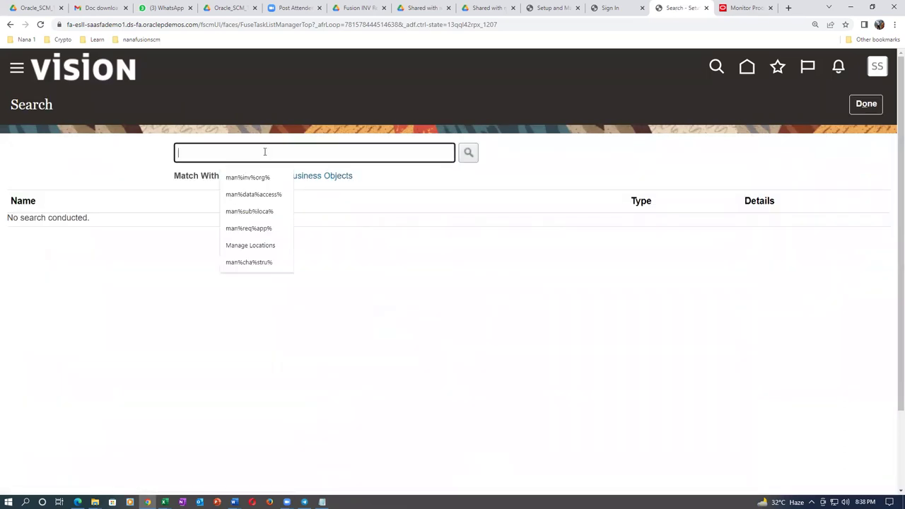
key("ctrl+v")
key("Return")
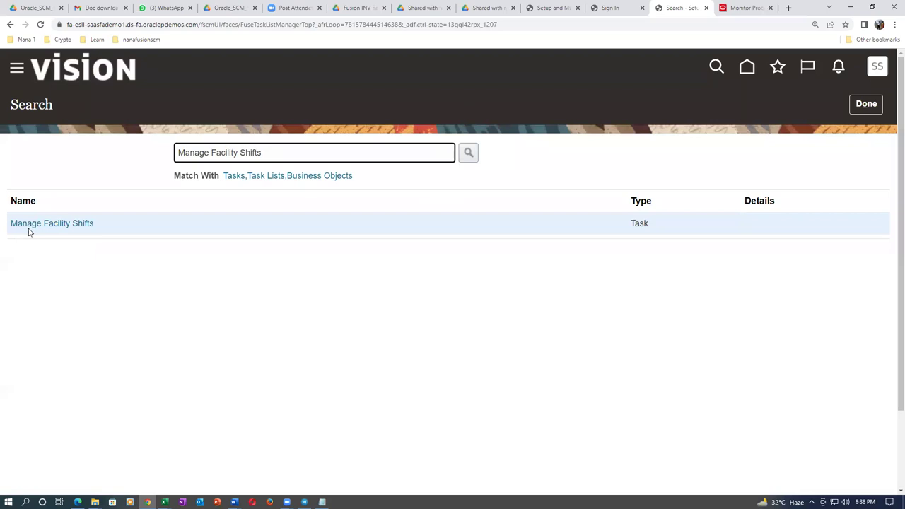
left_click(30, 225)
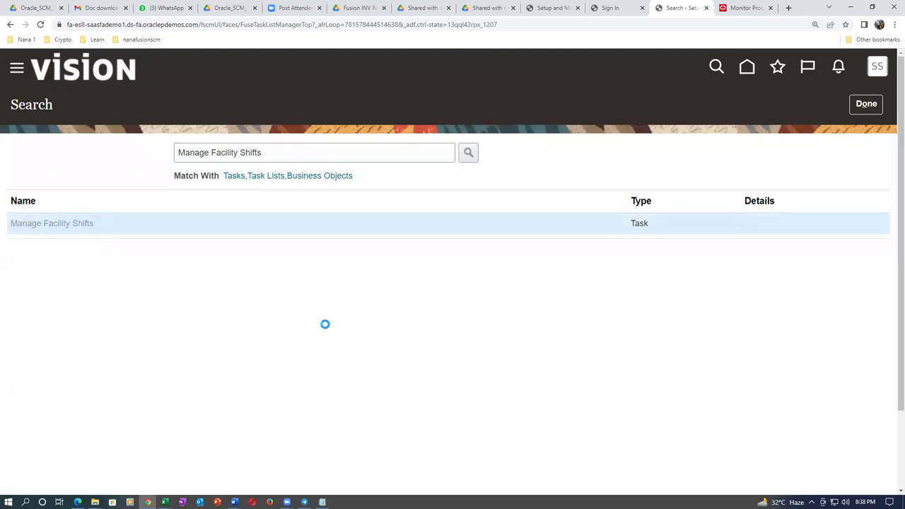
Start a new time shift with k01_a_shift as name and description, and k01 as its code.
left_click(161, 189)
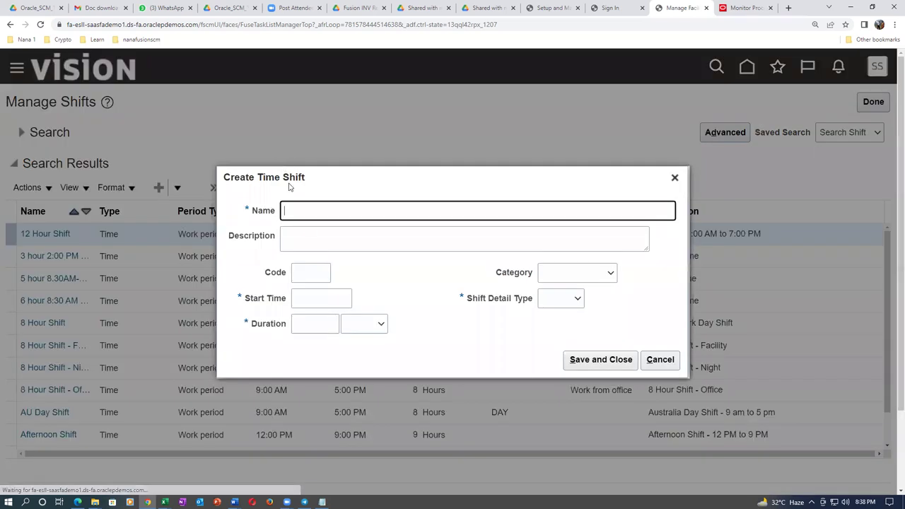
type("k01")
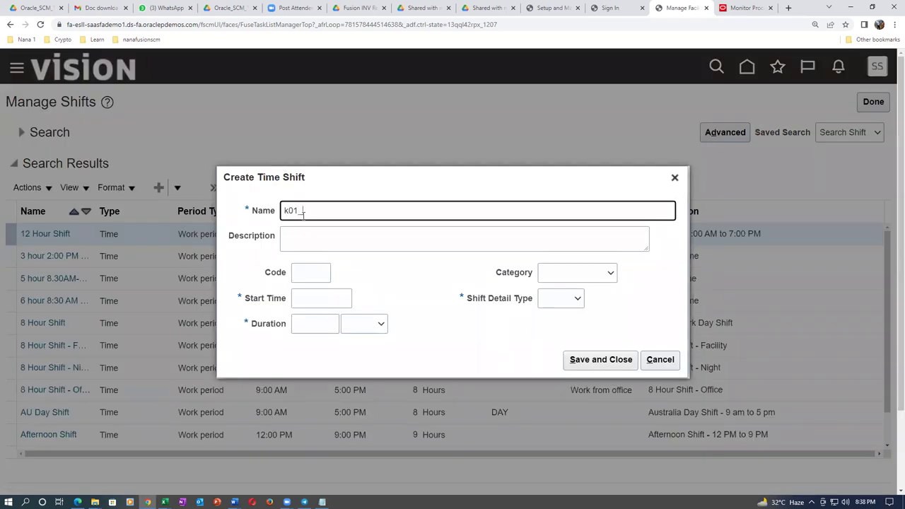
type("_a_shift")
left_click_drag(349, 210, 167, 240)
left_click(291, 236)
key("ctrl+v")
left_click(306, 276)
type("k01")
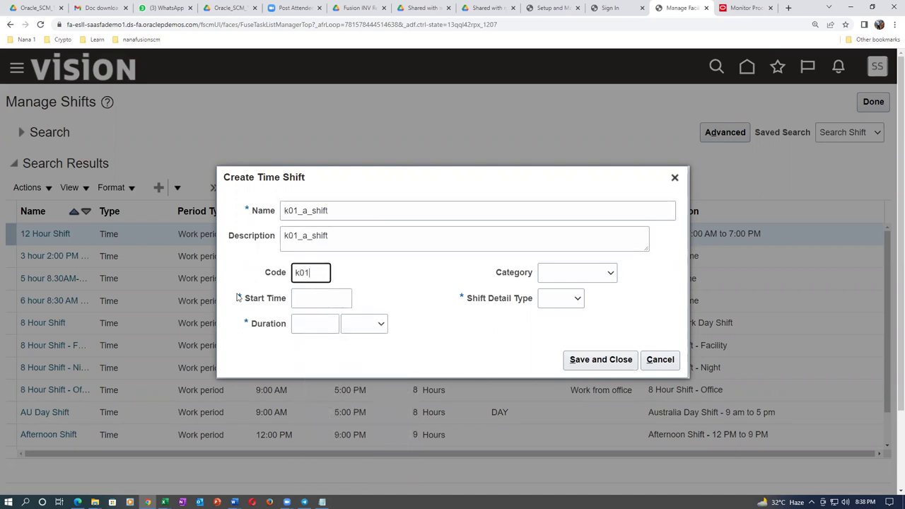
Set the k01_a_shift start time to 6:00 AM and its duration to 8 hours.
left_click(312, 304)
type("8:")
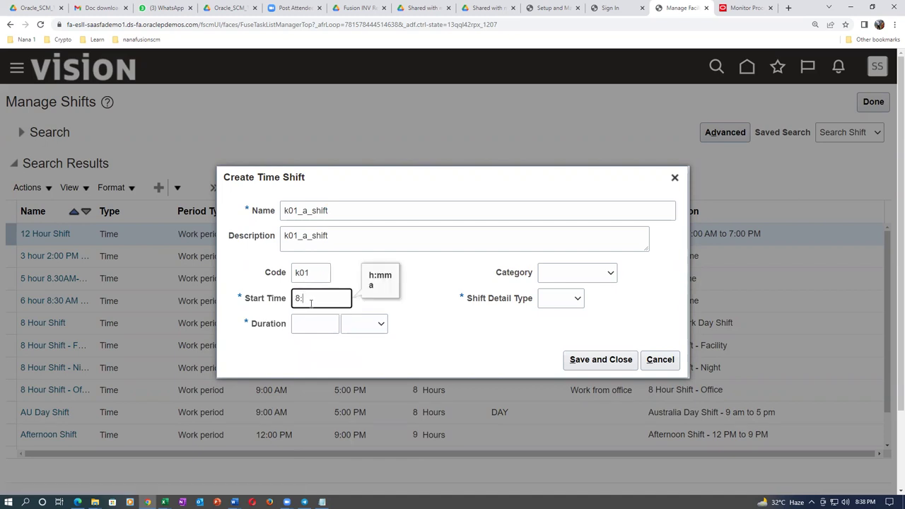
type("6:00 AM")
left_click(309, 324)
type("8")
left_click(366, 330)
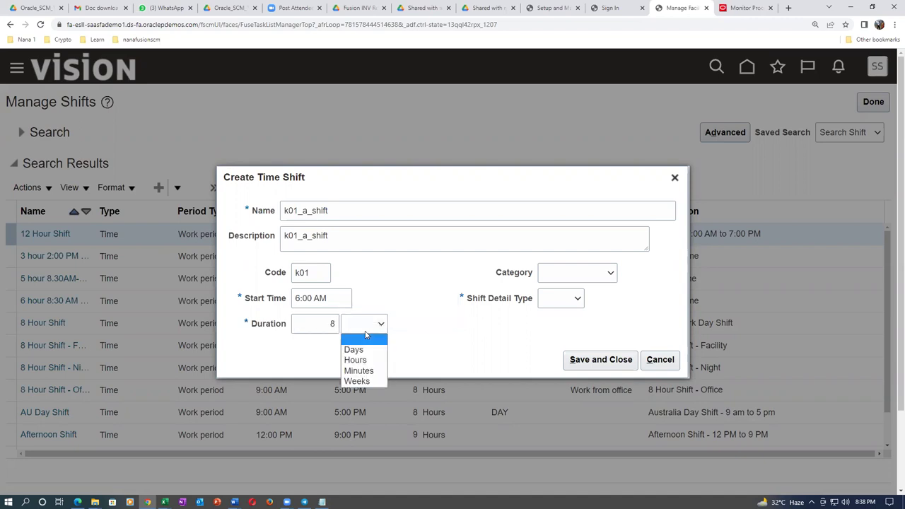
left_click(364, 362)
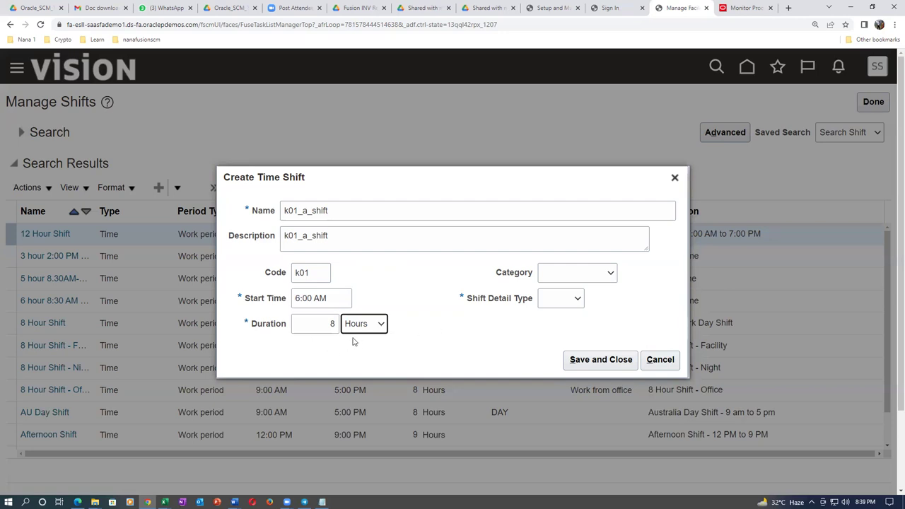
Set the shift's category to Work from office and its shift detail type to None.
left_click(578, 278)
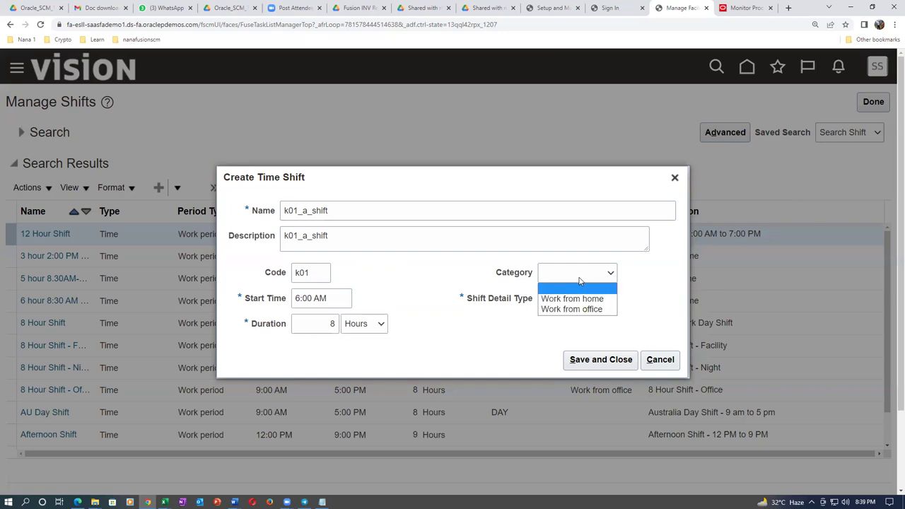
left_click(574, 309)
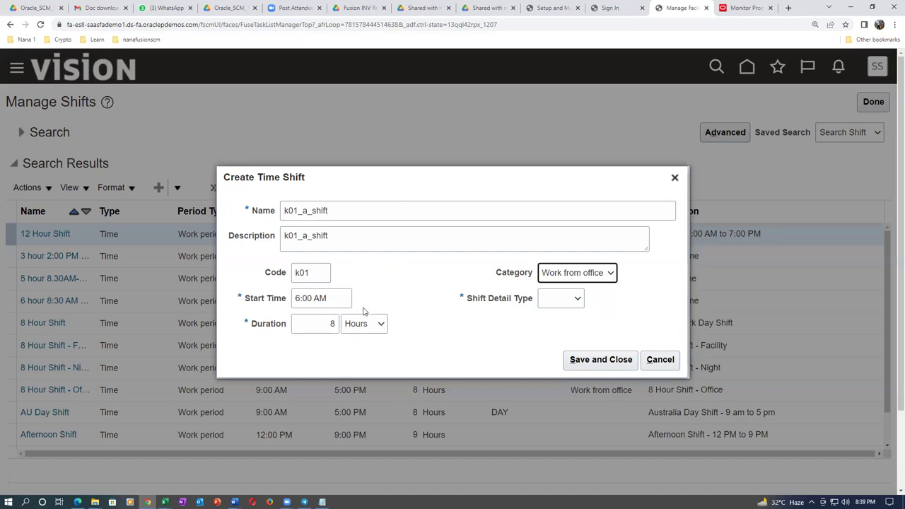
left_click(312, 325)
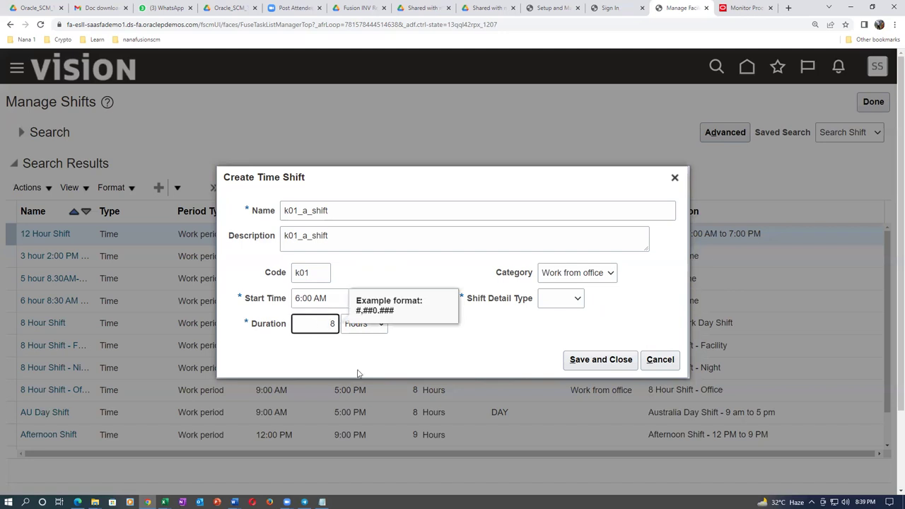
left_click(494, 345)
left_click(561, 298)
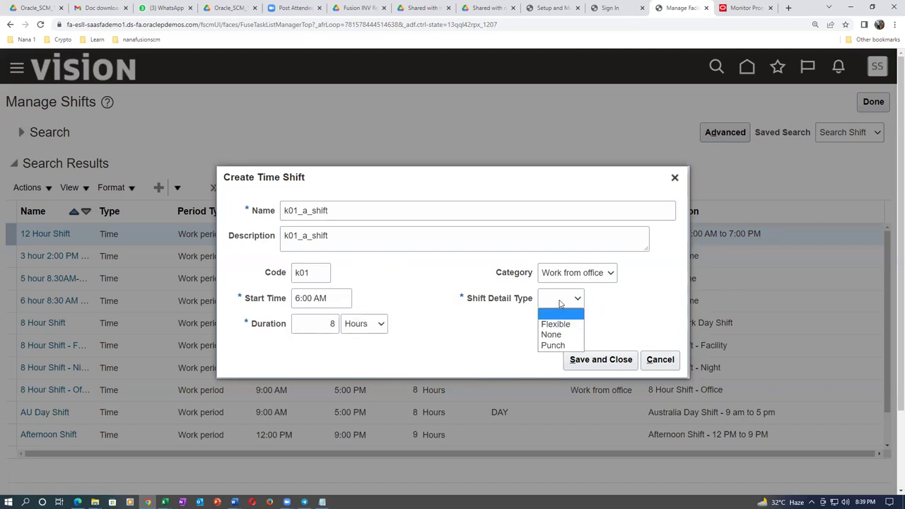
left_click(548, 334)
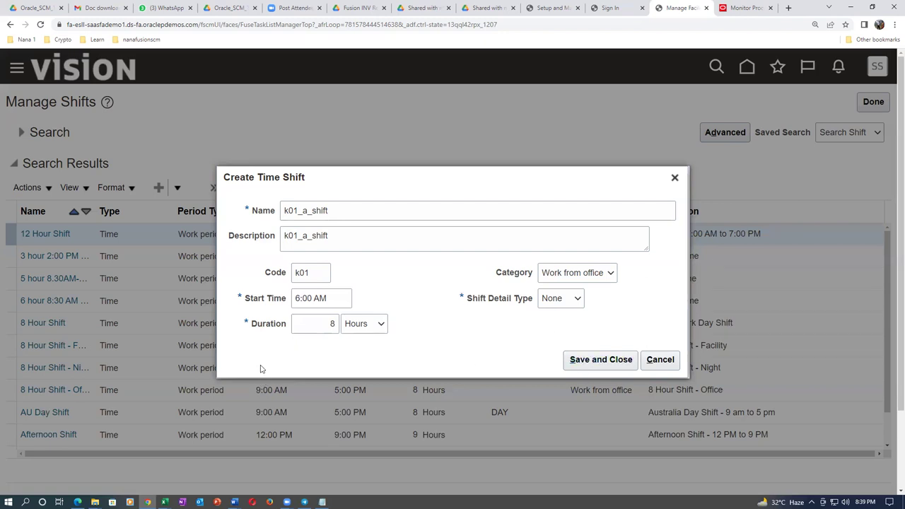
Save and close the new time shift, and leave Manage Shifts to return to the task search.
left_click(614, 363)
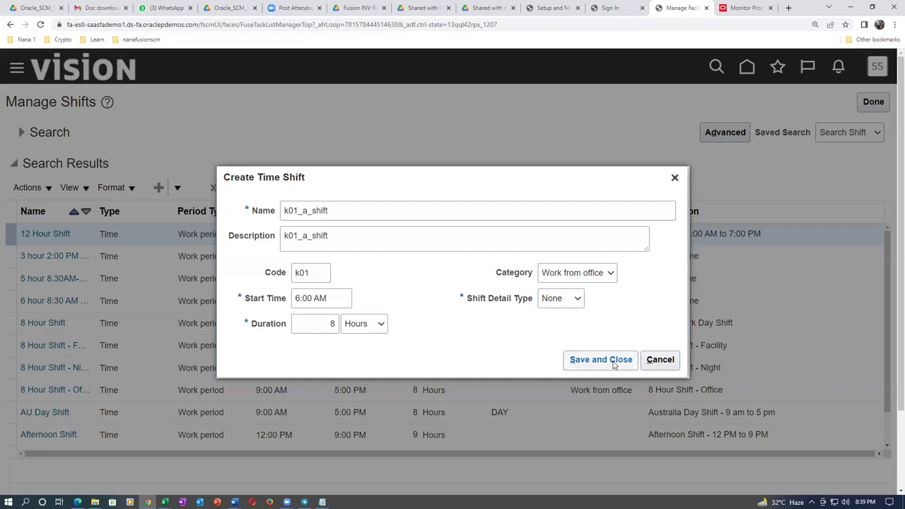
left_click(612, 361)
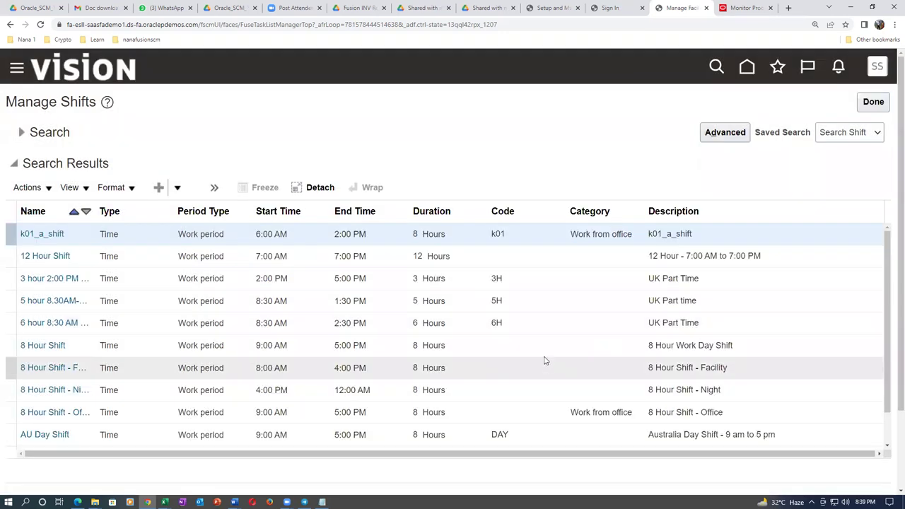
left_click(873, 102)
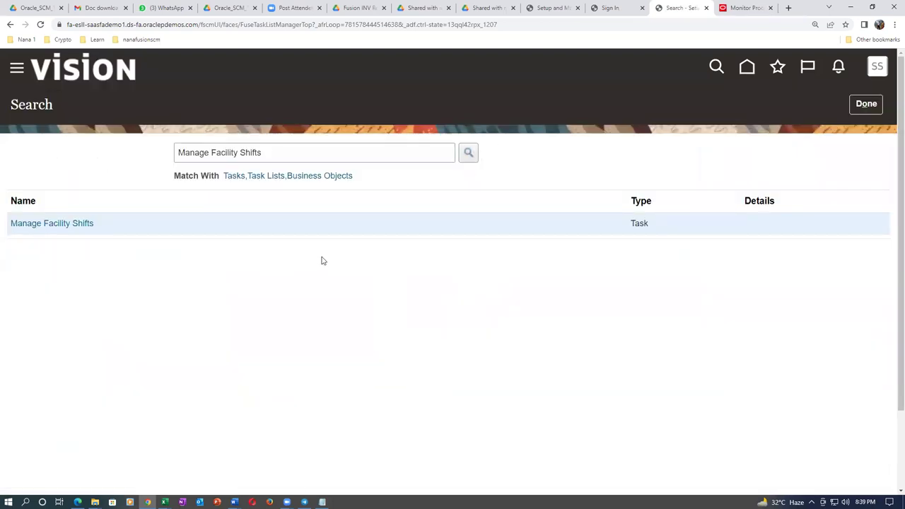
Copy the task name Manage Facility Workday Patterns from worksheet entry 31 in Excel, search for it in Oracle Fusion and open the task.
key("alt+Tab")
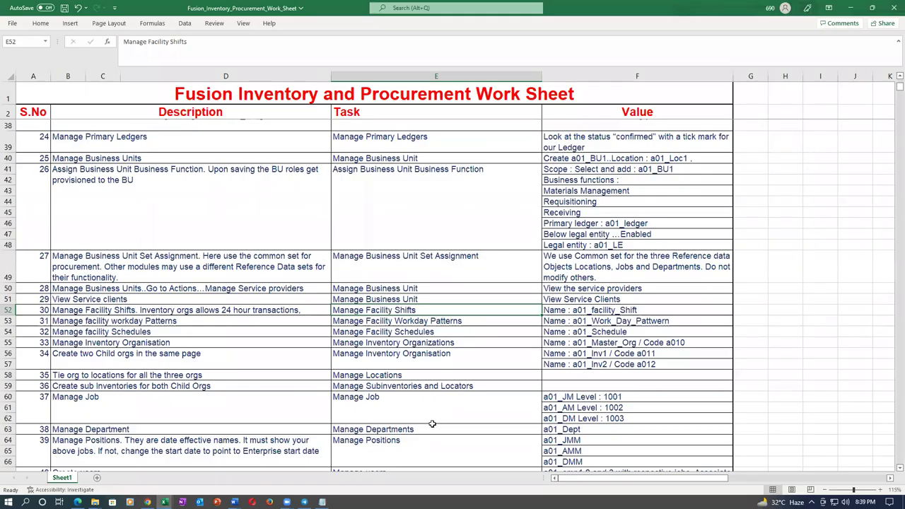
left_click(373, 321)
key("ctrl+c")
key("alt+Tab")
triple_click(307, 160)
key("ctrl+v")
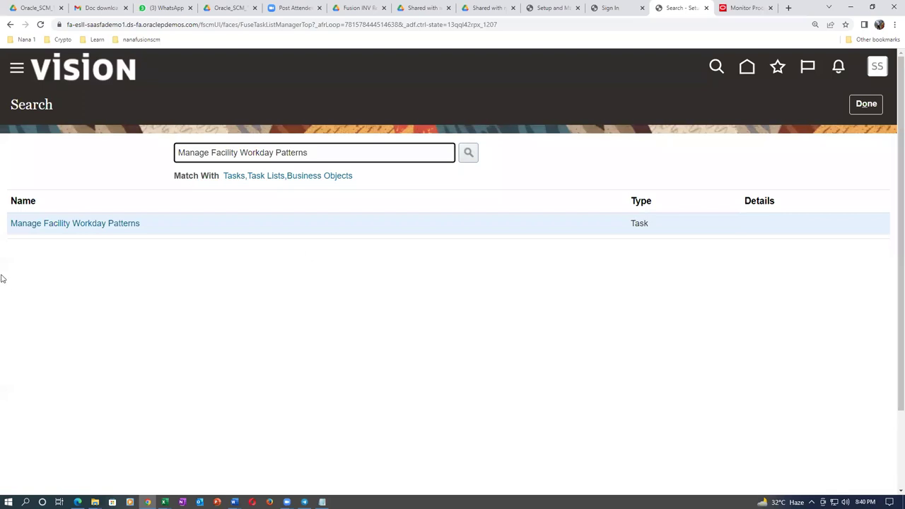
left_click(61, 225)
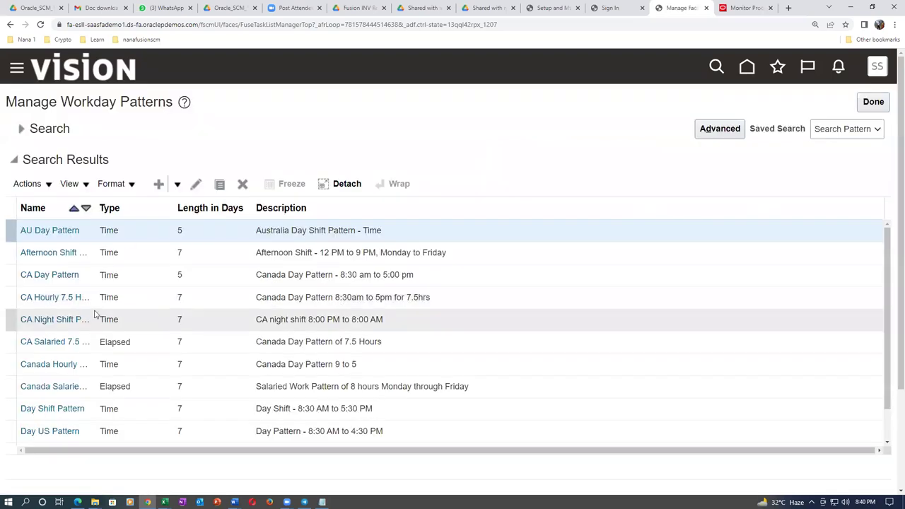
Start a new time workday pattern with k01_work_day_pattern as both name and description.
left_click(159, 186)
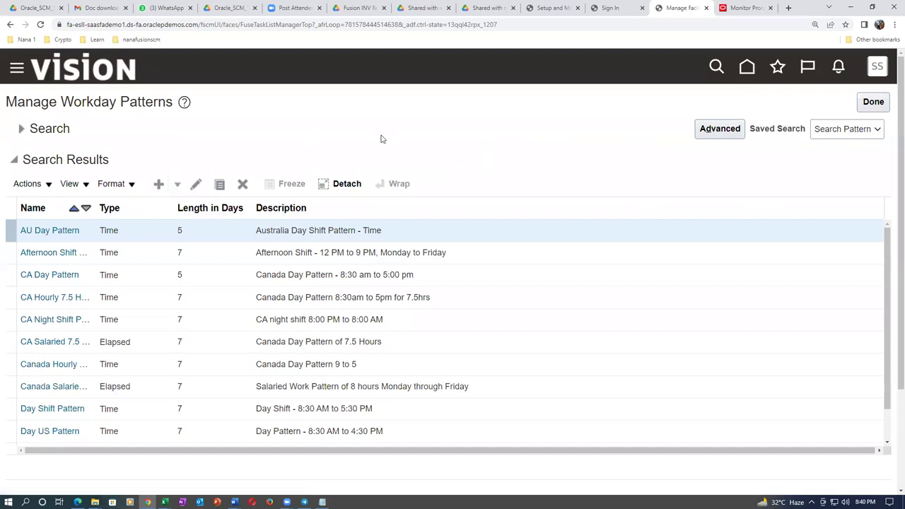
type("k01_wor")
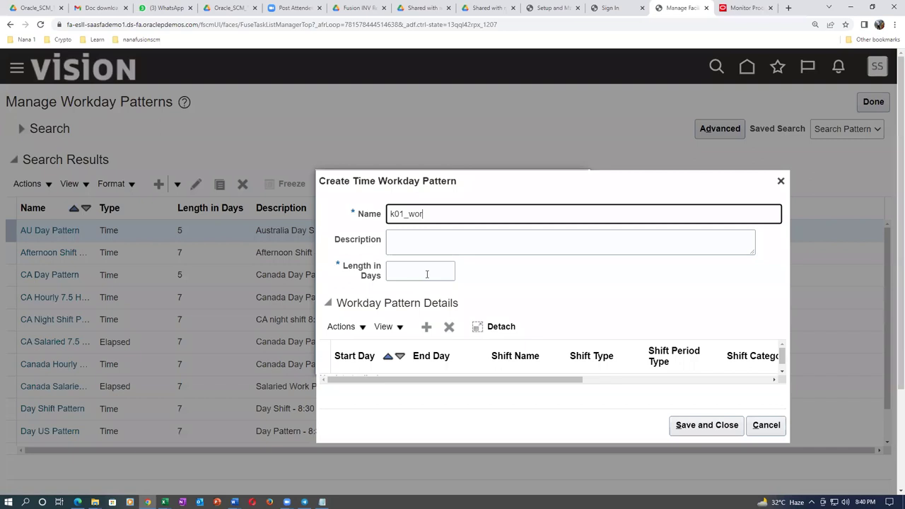
type("k_day_pattern")
left_click_drag(493, 217, 393, 245)
left_click(408, 246)
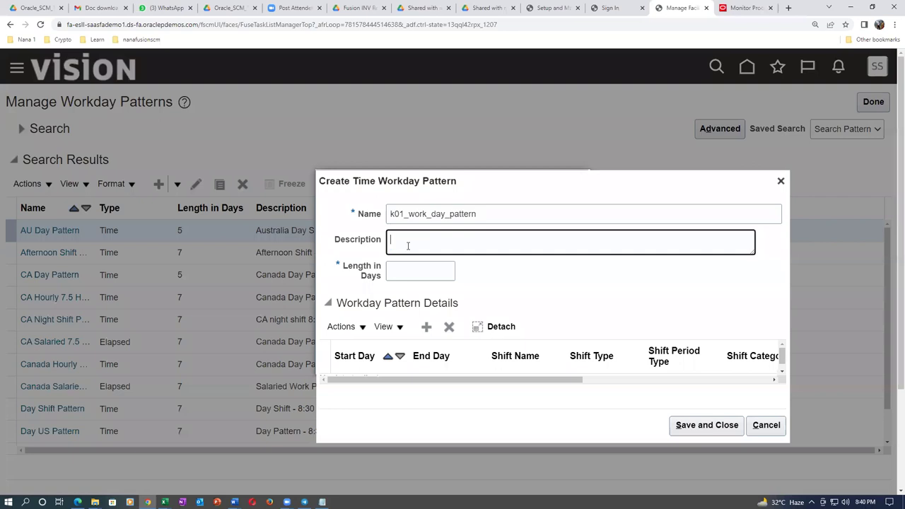
key("ctrl+v")
Set the workday pattern's length to 7 days.
left_click(424, 272)
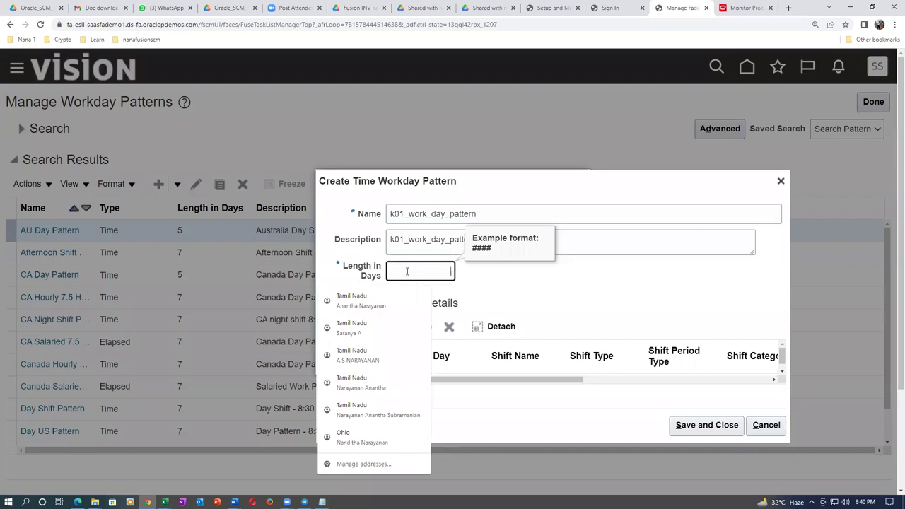
type("7")
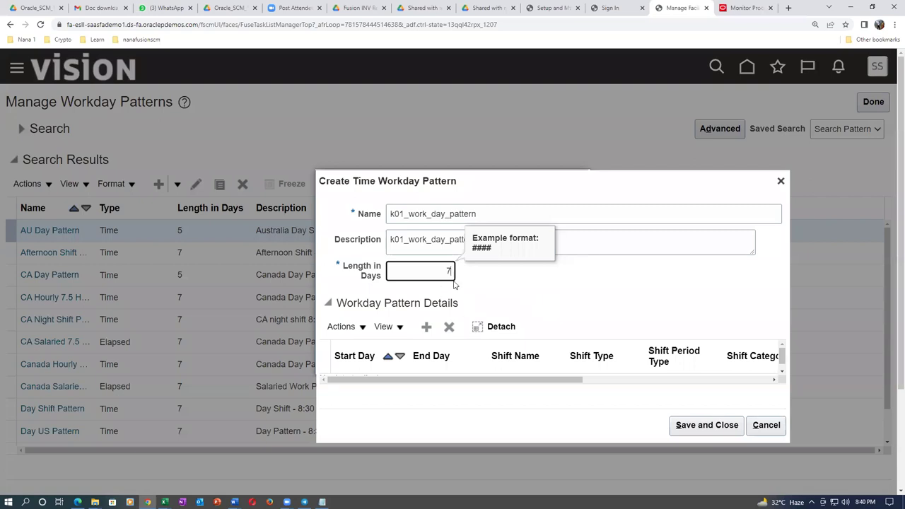
left_click(534, 306)
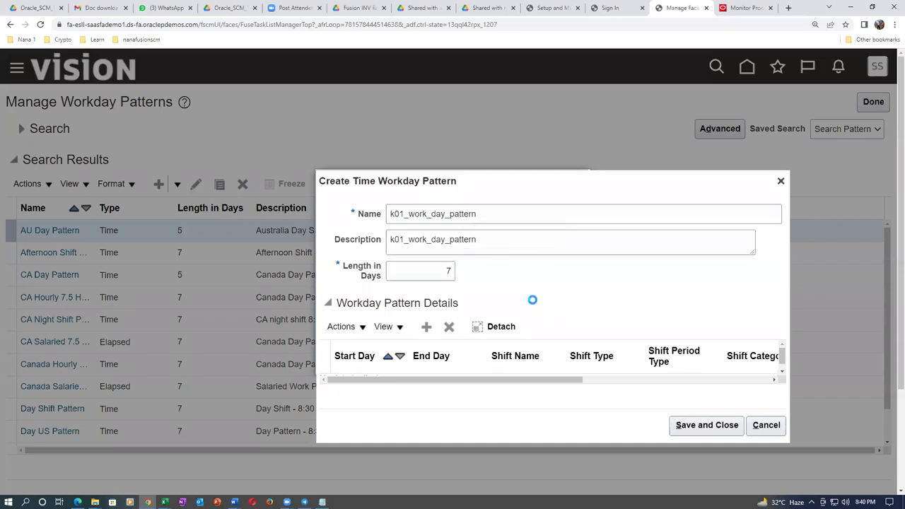
left_click(442, 270)
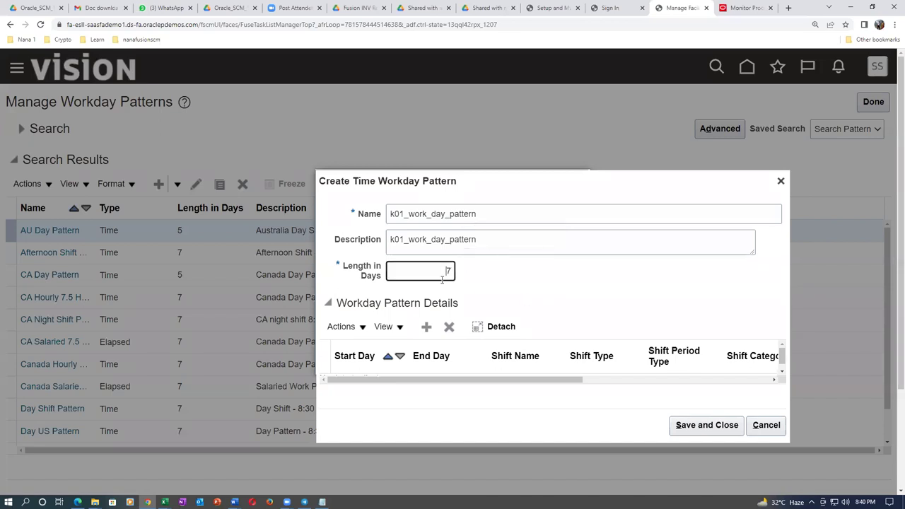
left_click(490, 304)
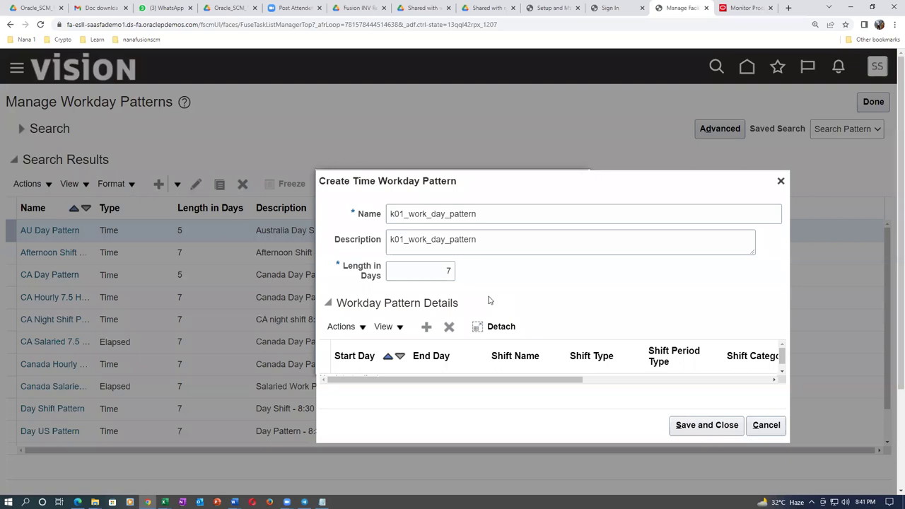
Add a workday pattern detail row from start day 1 to end day 7 using the shift k01_a_shift.
left_click(426, 326)
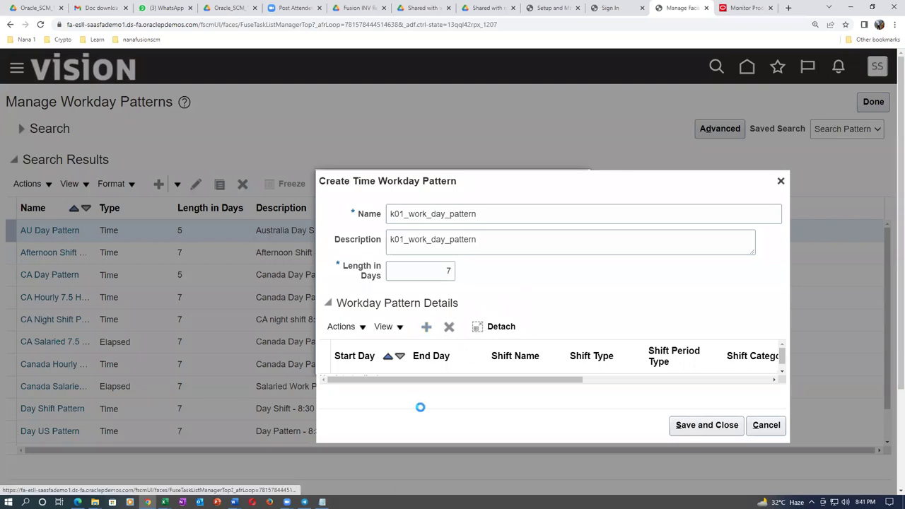
type("1")
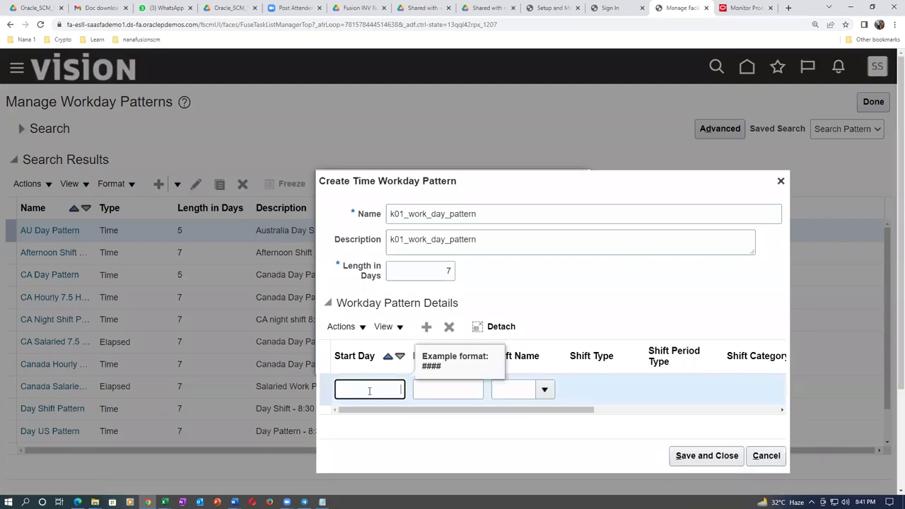
key("Tab")
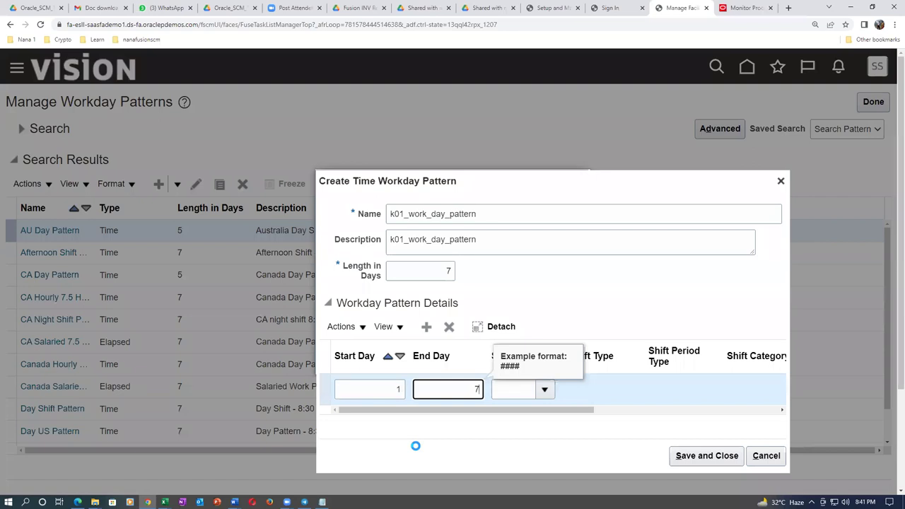
type("7")
left_click(508, 388)
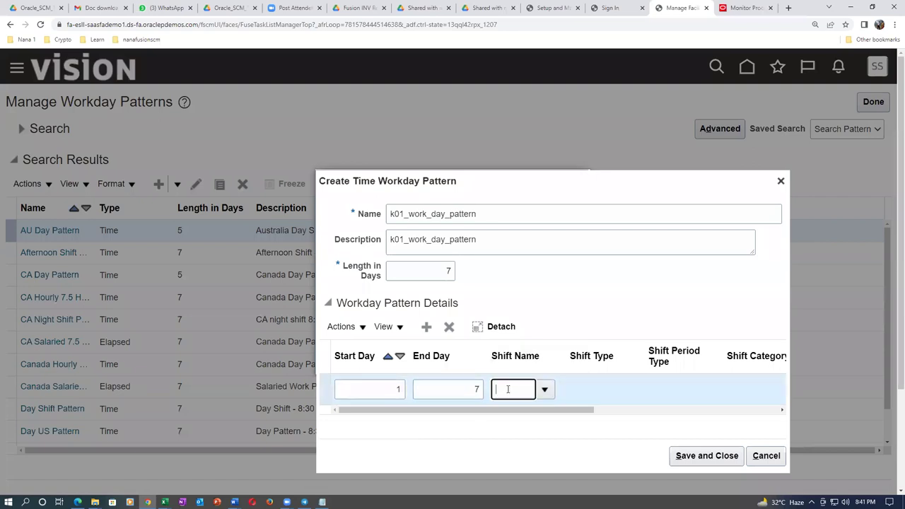
type("k01")
key("Tab")
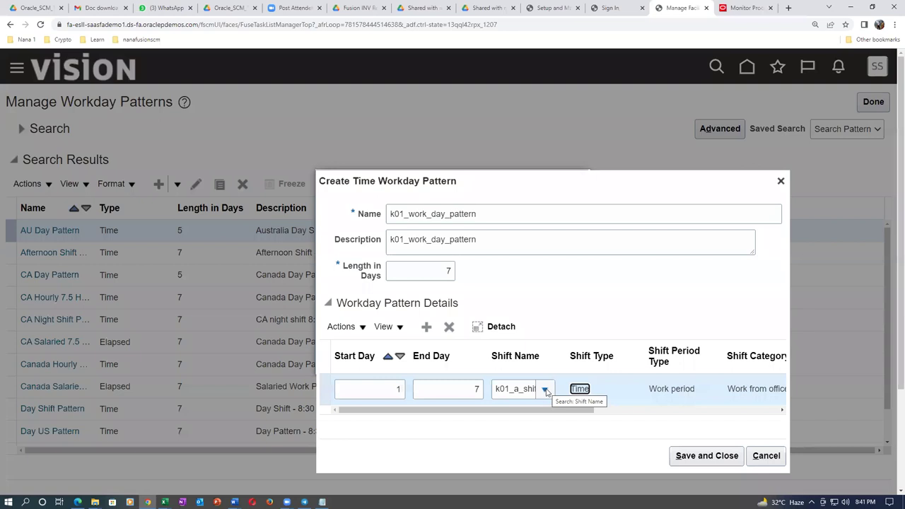
Check the shift times and duration in the detail row, cancel the new workday pattern and leave the Manage Workday Patterns page.
left_click_drag(545, 412, 734, 414)
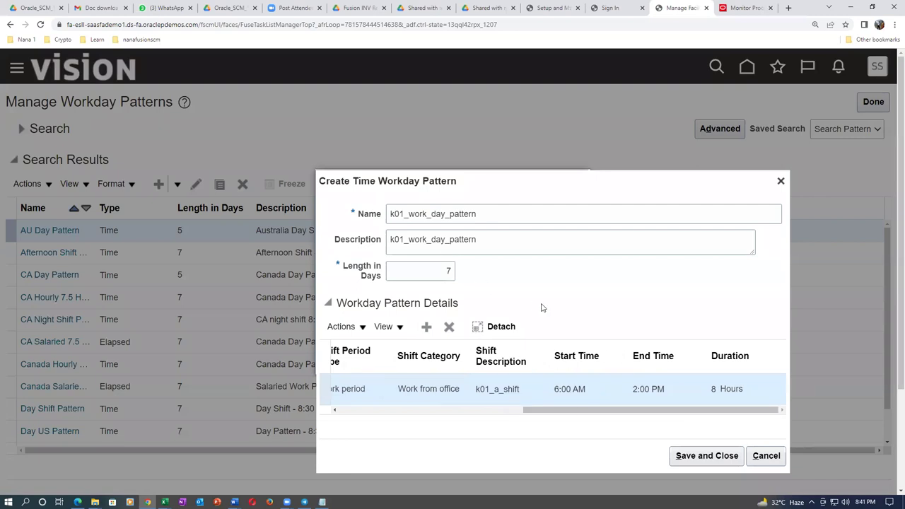
left_click(768, 454)
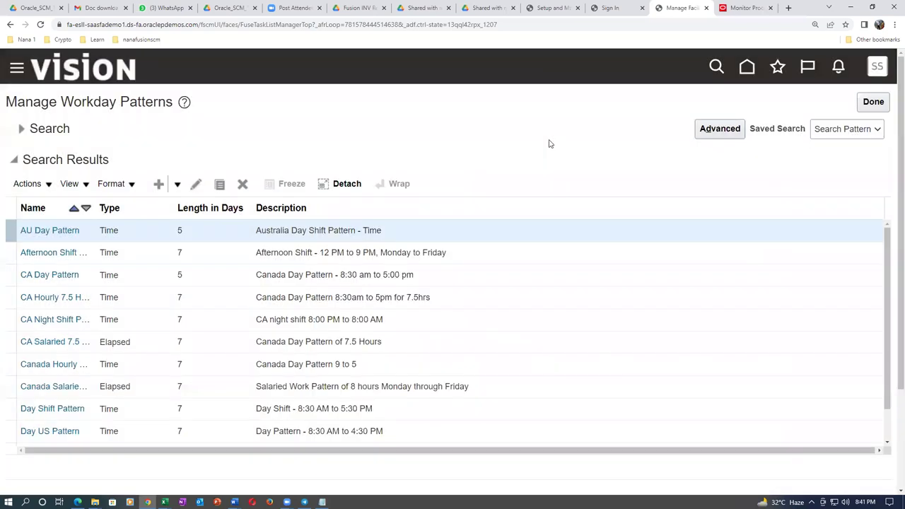
left_click(864, 103)
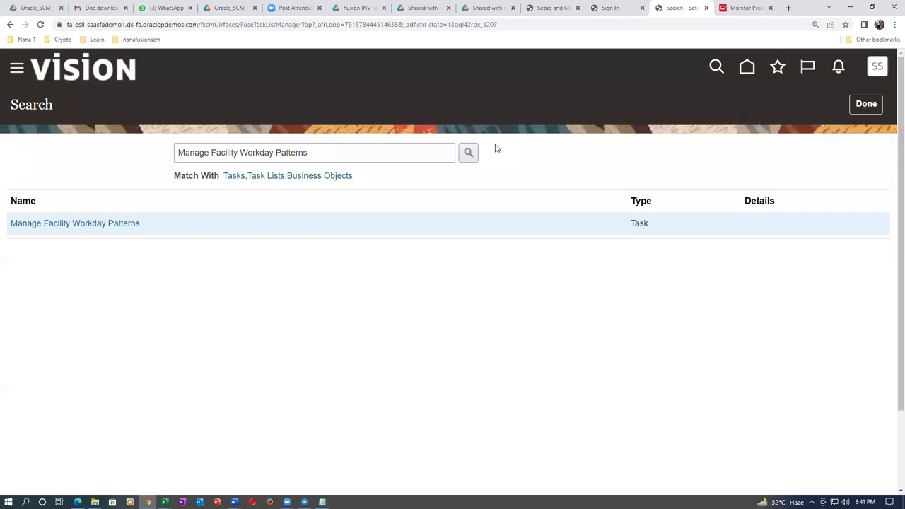
Switch to the Excel worksheet and review the sequence of facility shift, workday pattern and schedule tasks in entries 30 to 32.
key("alt+Tab")
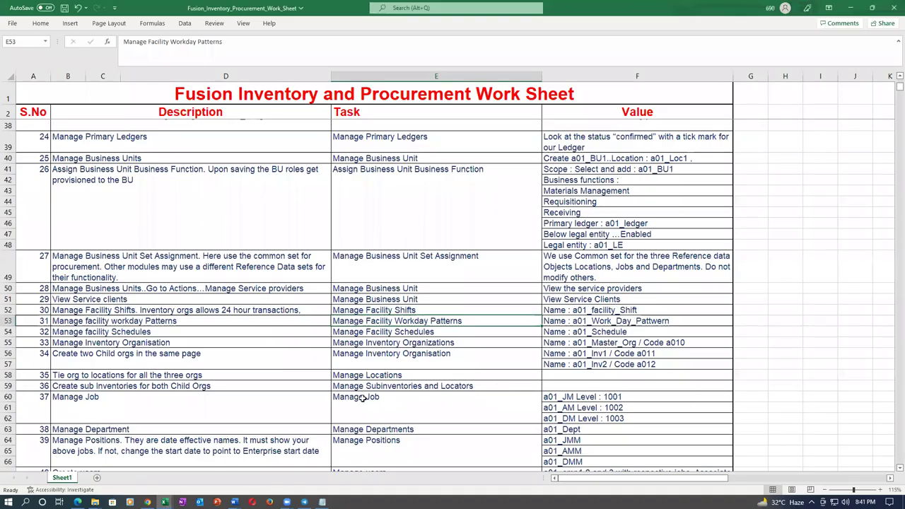
left_click(402, 331)
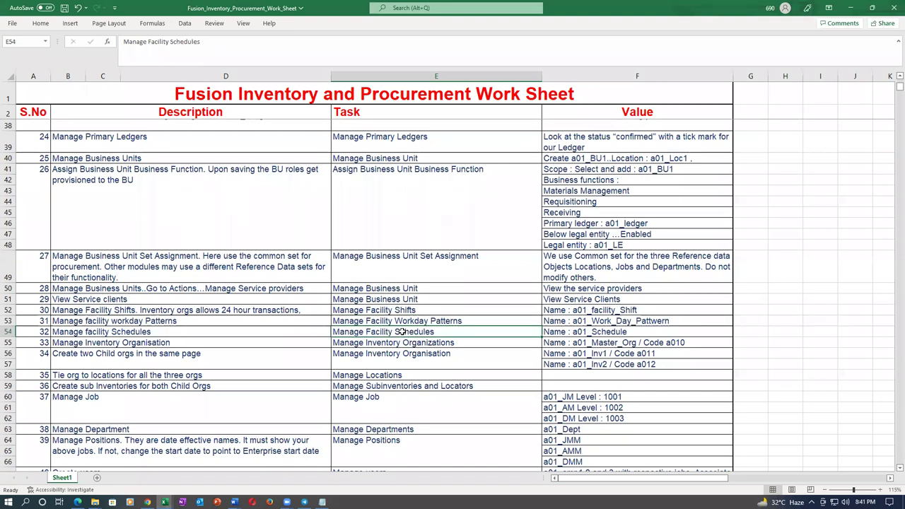
left_click(390, 314)
left_click(392, 320)
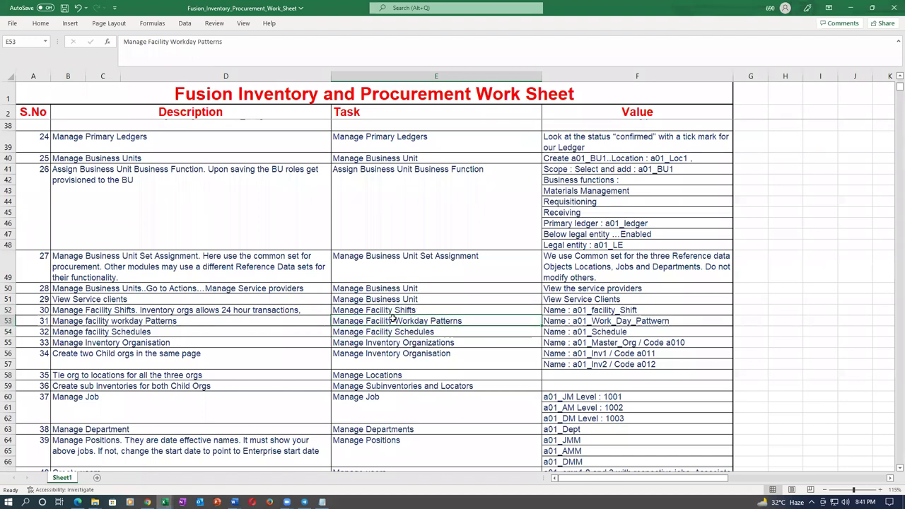
left_click(400, 331)
left_click_drag(419, 312, 421, 330)
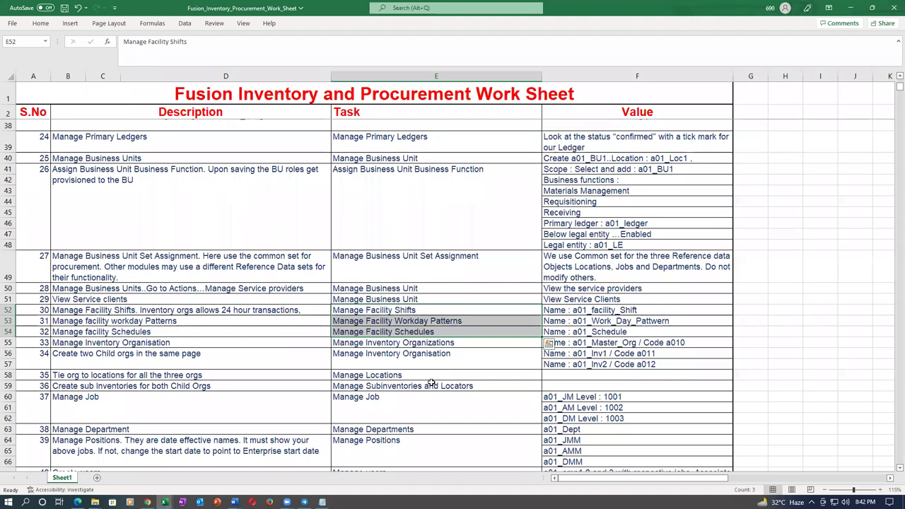
left_click(383, 343)
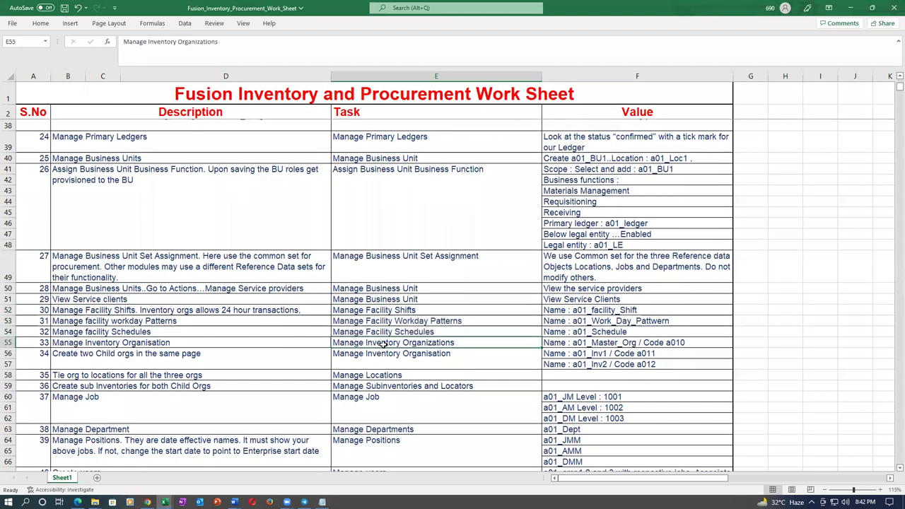
mouse_move(402, 311)
left_mouse_down()
mouse_move(406, 333)
mouse_move(408, 324)
left_mouse_up()
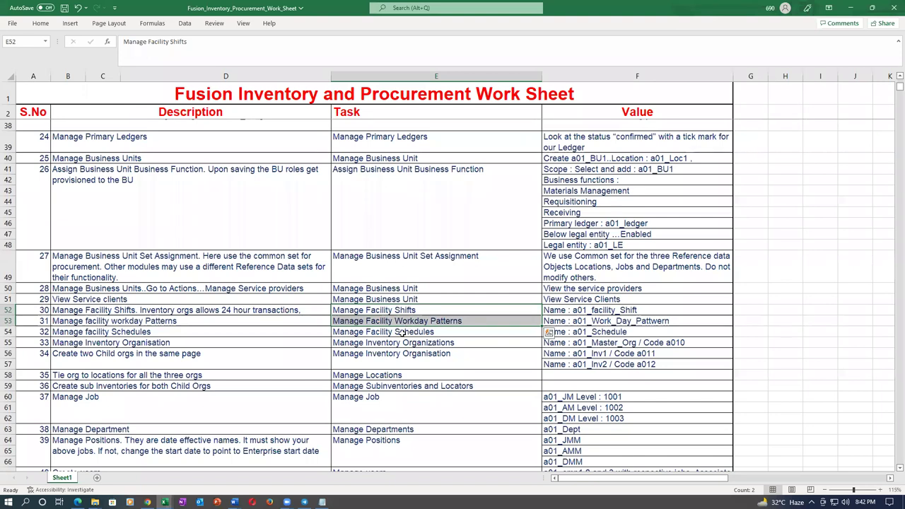
left_click(398, 334)
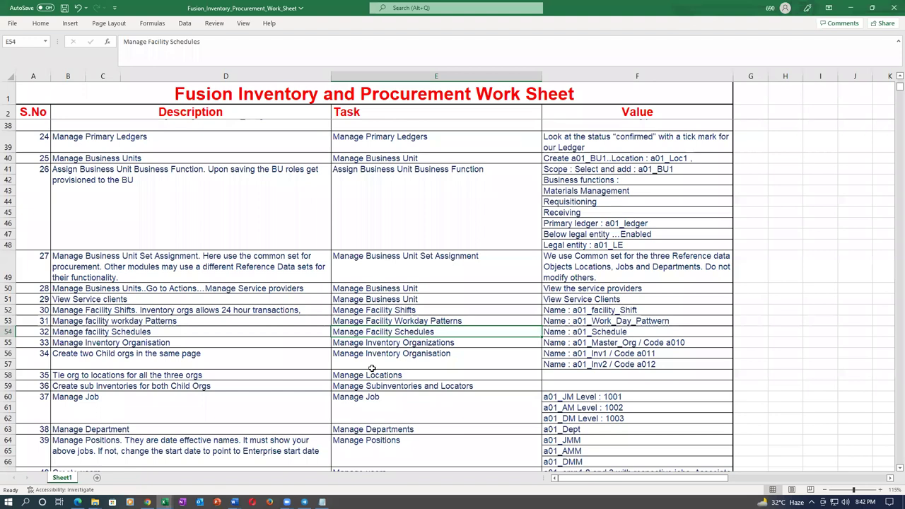
left_click(373, 310)
left_click(380, 320)
left_click(387, 331)
left_click(403, 311)
left_click_drag(405, 311, 412, 327)
key("shift+Up")
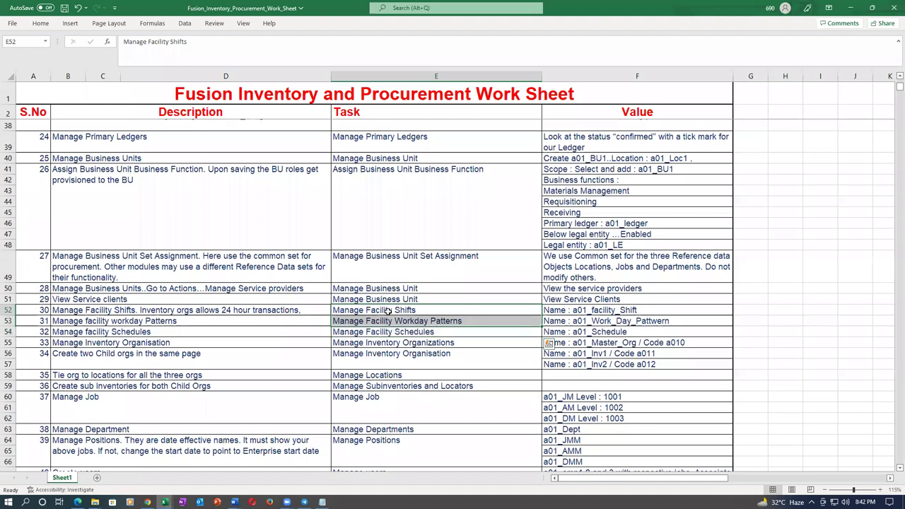
left_click(388, 311)
key("Down")
key("Down")
left_click(405, 311)
key("Down")
key("Down")
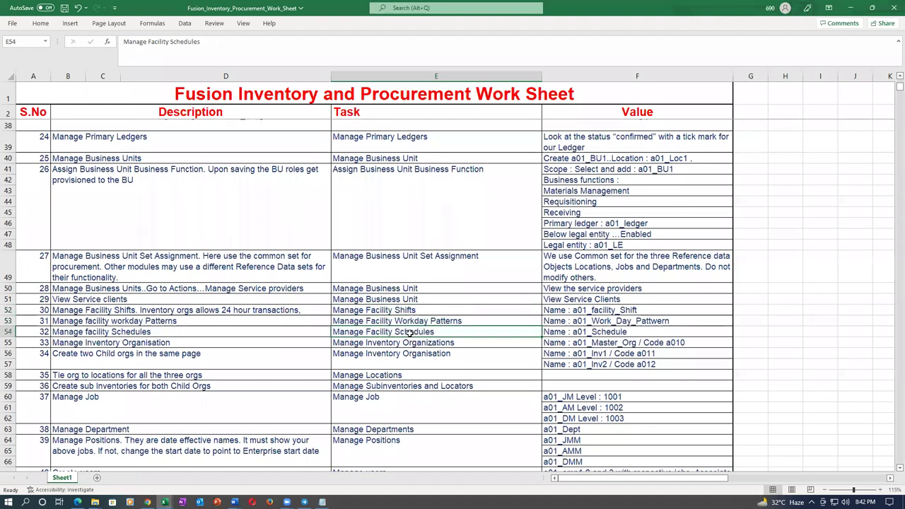
left_click(407, 322)
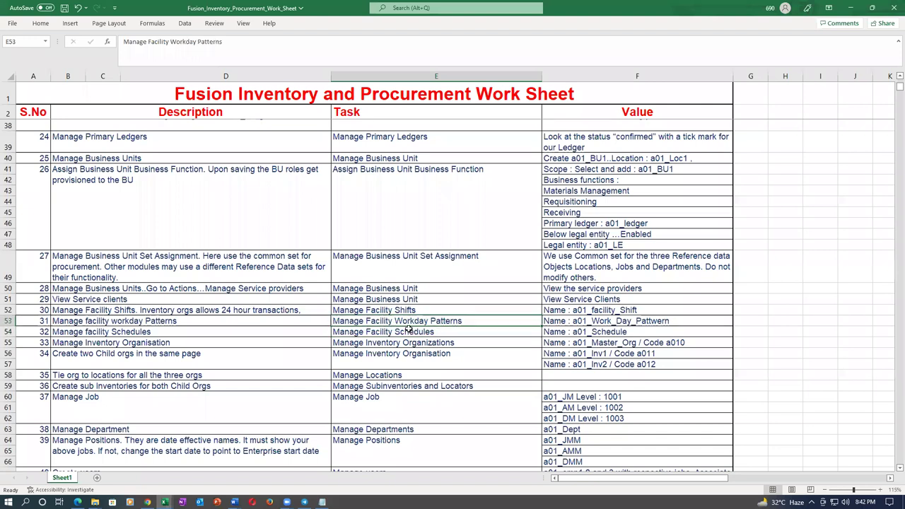
Copy the task name Manage Facility Schedules from worksheet entry 32, search for it in Oracle Fusion and open the task.
left_click(399, 331)
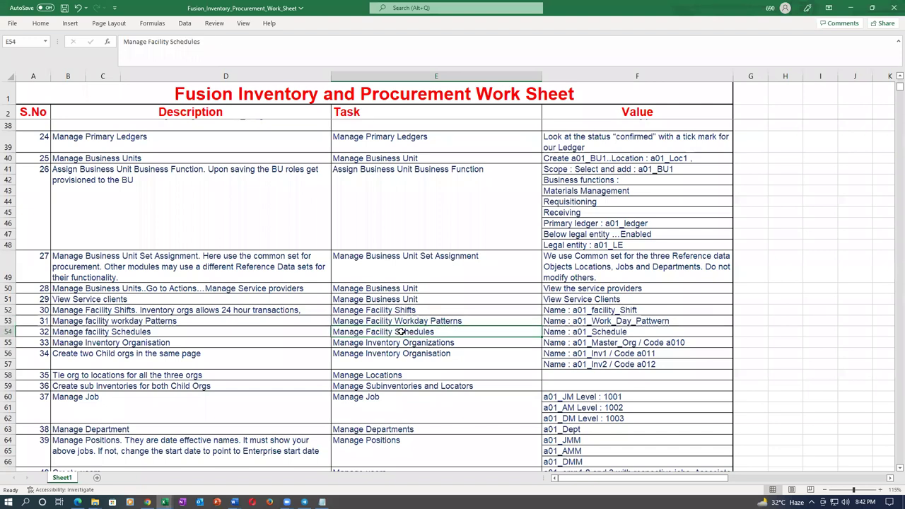
key("ctrl+c")
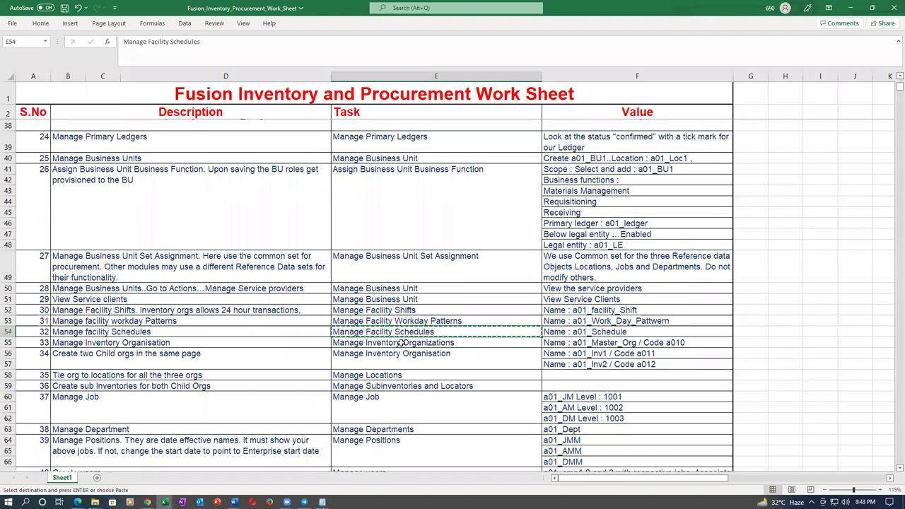
key("alt+Tab")
left_click_drag(323, 151, 1, 255)
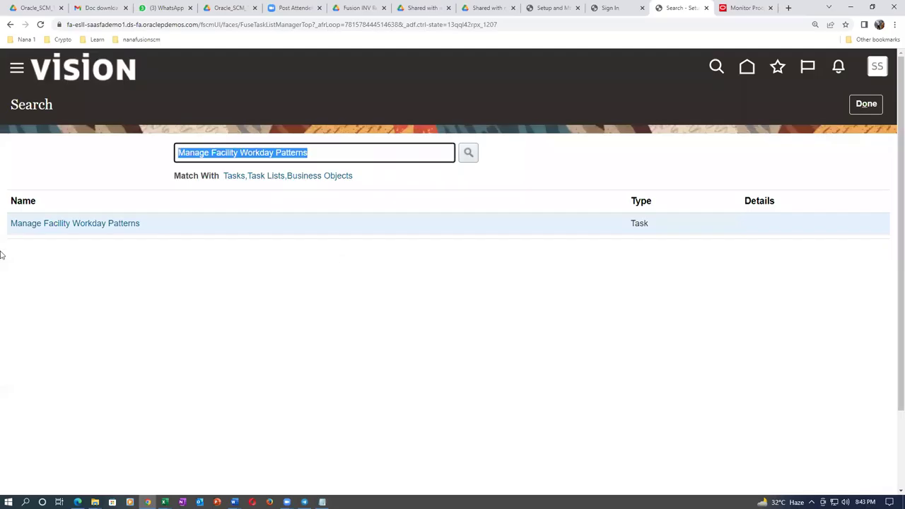
key("ctrl+v")
key("Return")
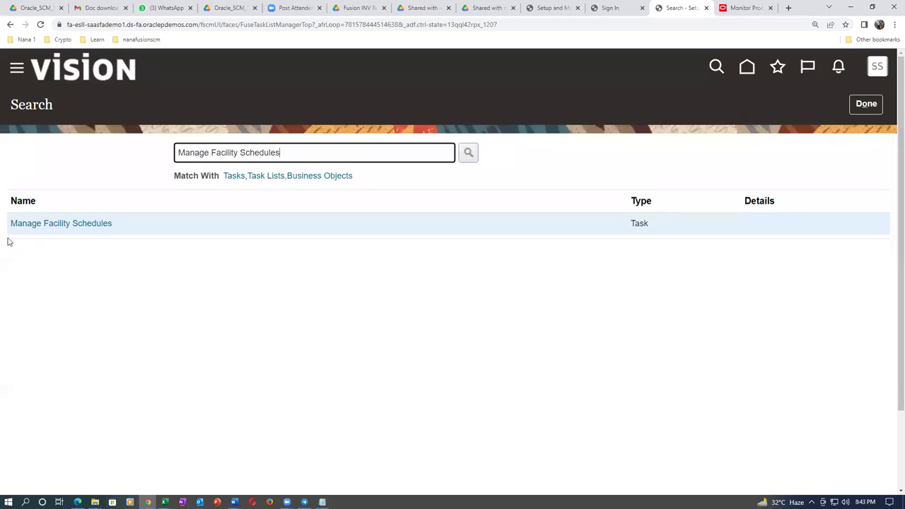
left_click(43, 230)
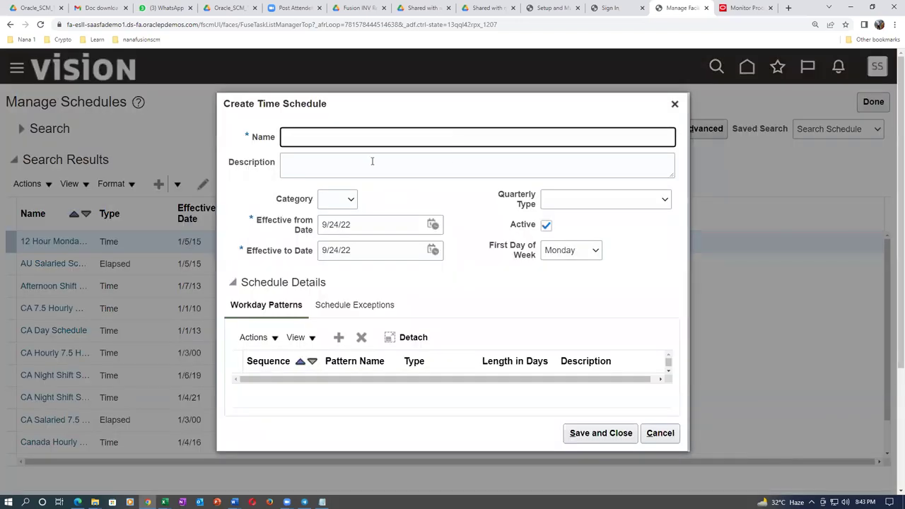
Start a new time schedule with k01_facility_schedule as both name and description.
type("k01_facility_schedule")
key("alt+Tab")
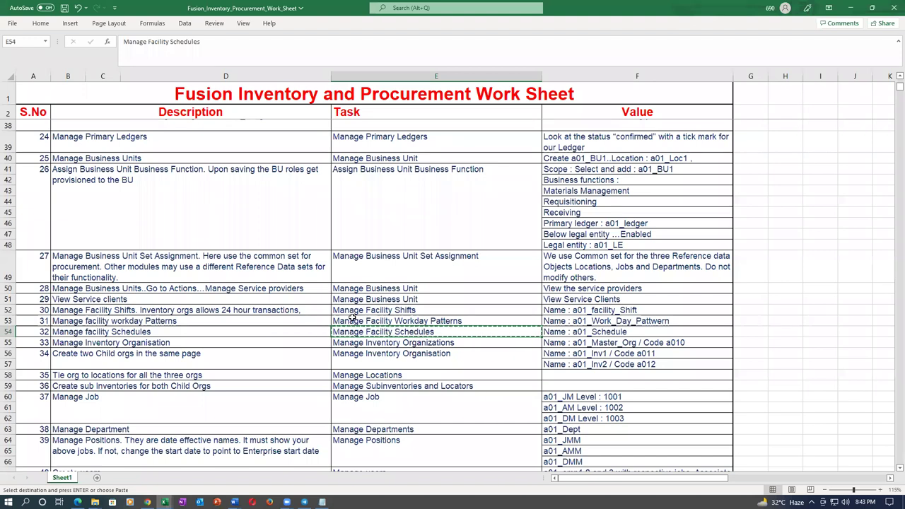
left_click_drag(351, 310, 351, 332)
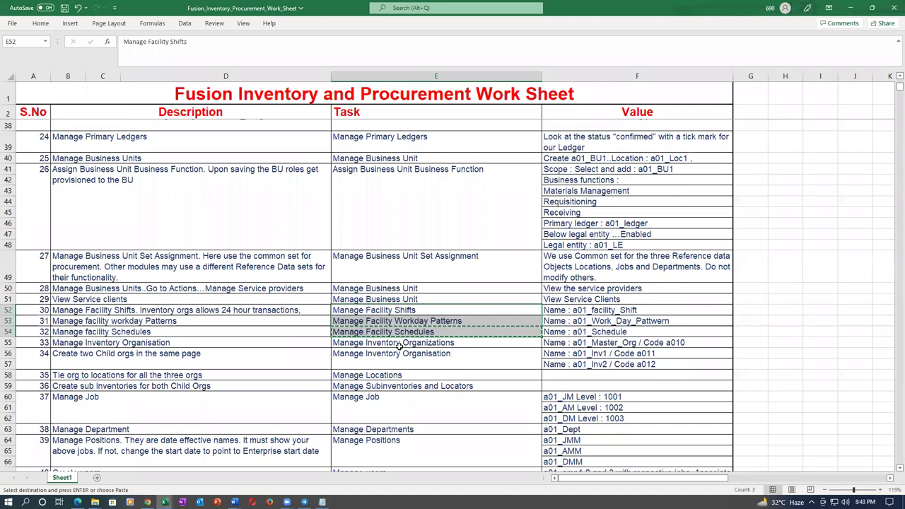
key("alt+Tab")
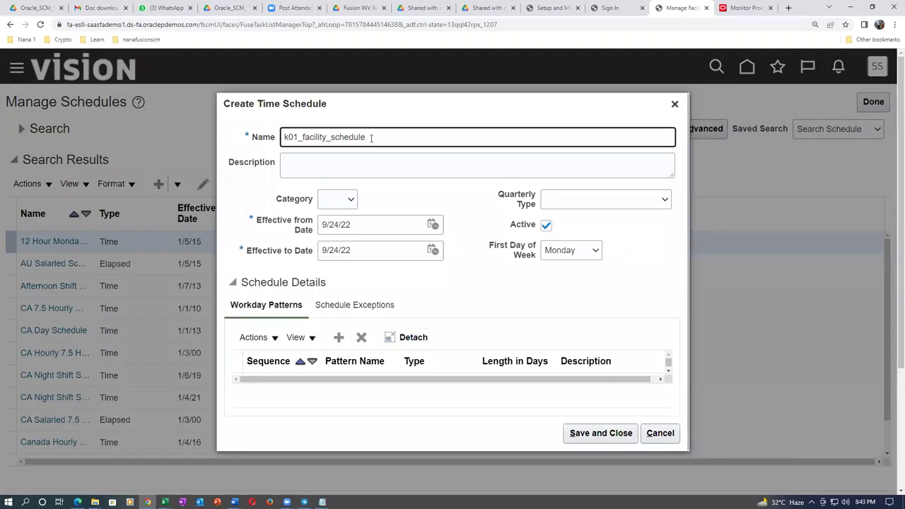
left_click_drag(370, 136, 230, 168)
left_click(292, 167)
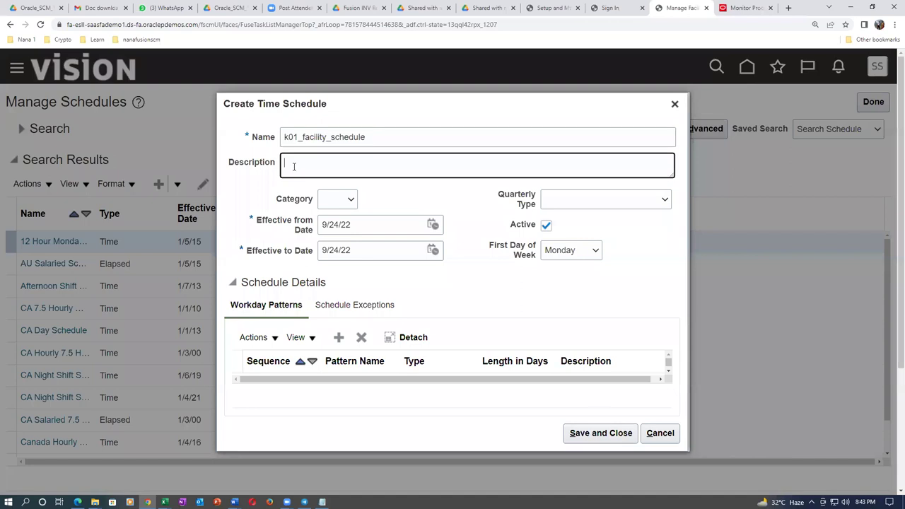
key("ctrl+v")
Set the schedule's category to Work and its effective to date to 9/24/26.
left_click(337, 201)
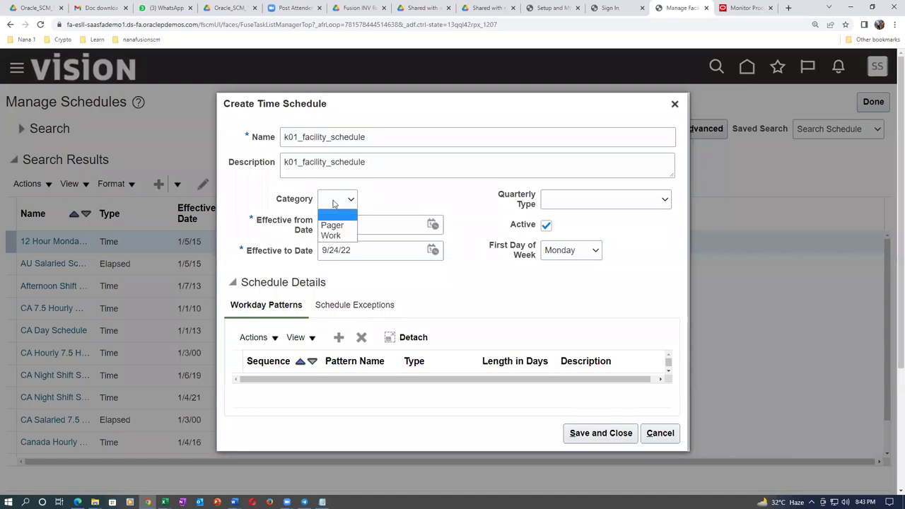
left_click(335, 236)
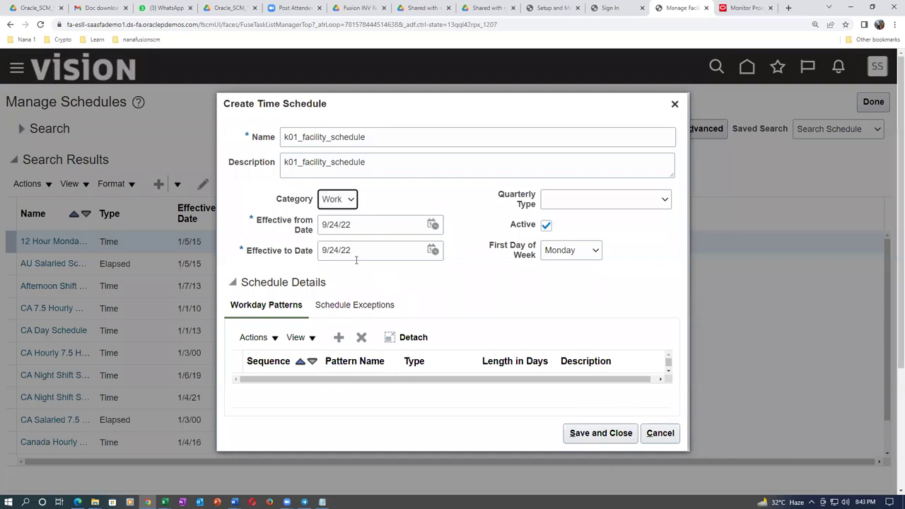
left_click(354, 252)
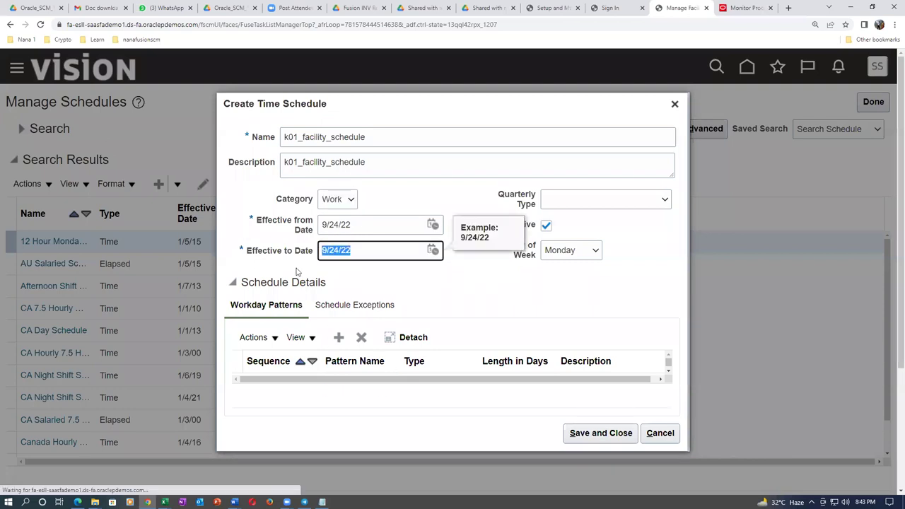
left_click(365, 226)
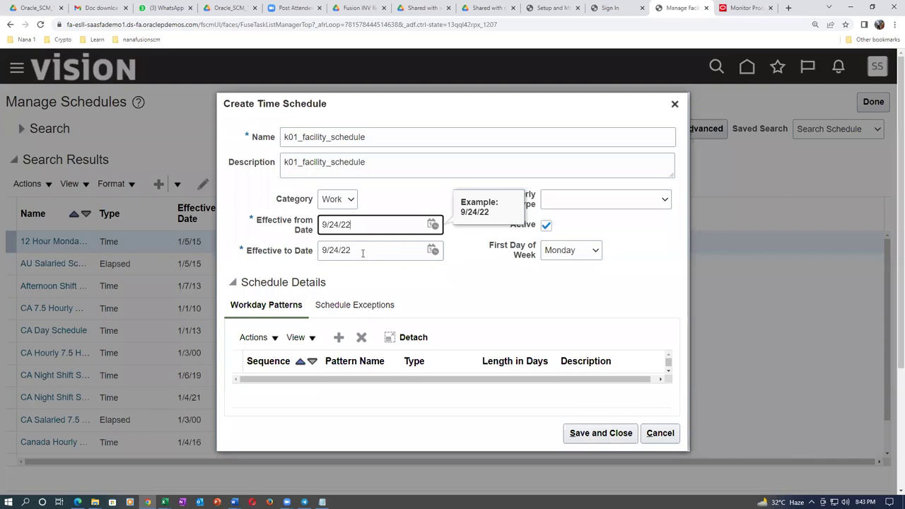
left_click(363, 253)
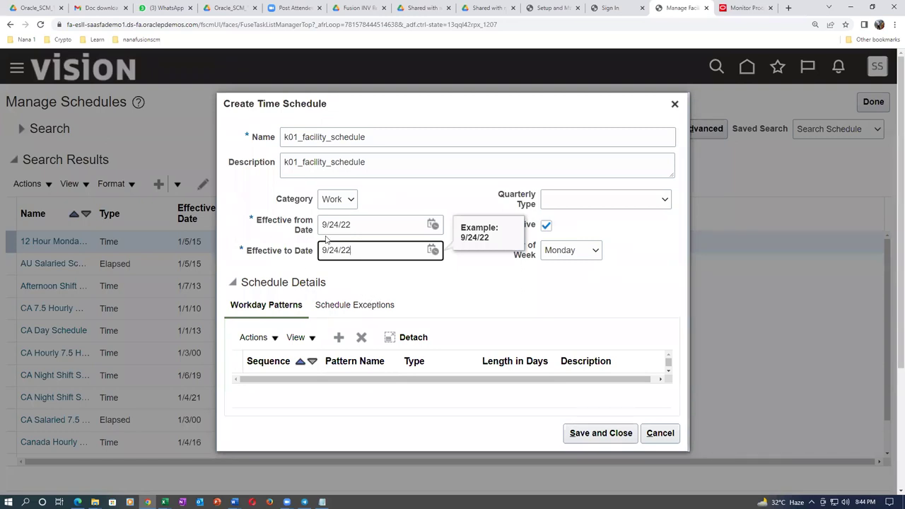
key("BackSpace")
type("6")
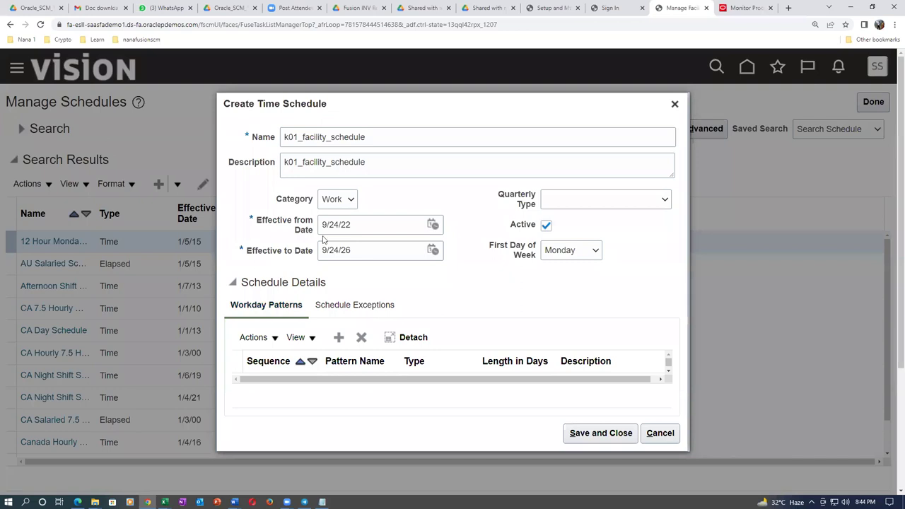
left_click(360, 227)
left_click(365, 250)
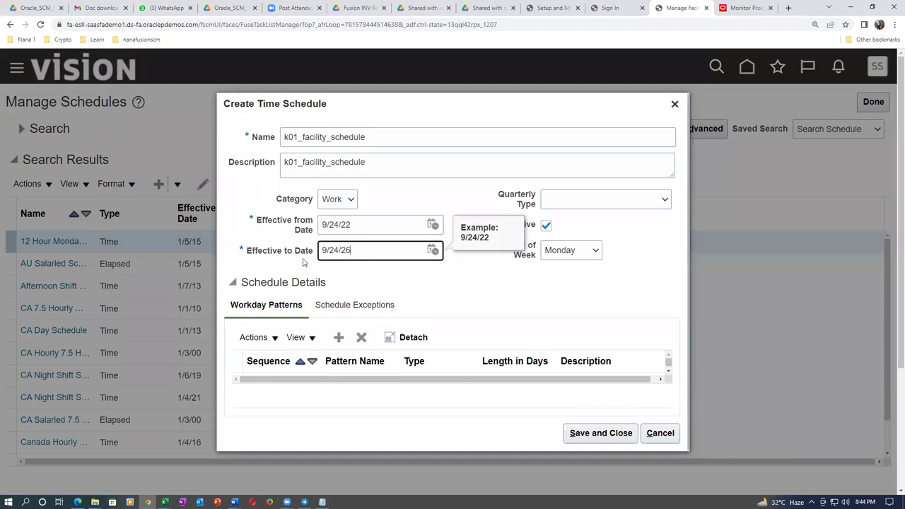
Set the schedule's quarterly type to 4 Weeks - 4 Weeks - 5 Weeks.
left_click(579, 205)
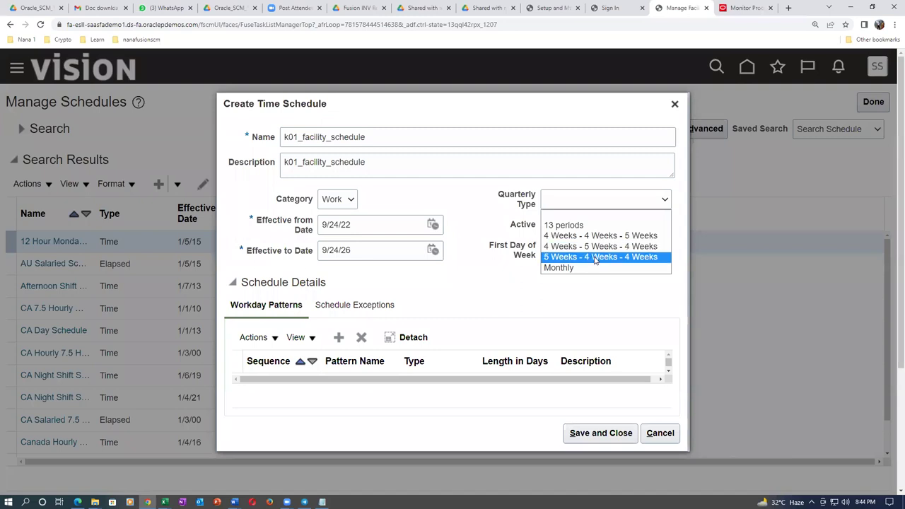
left_click(598, 247)
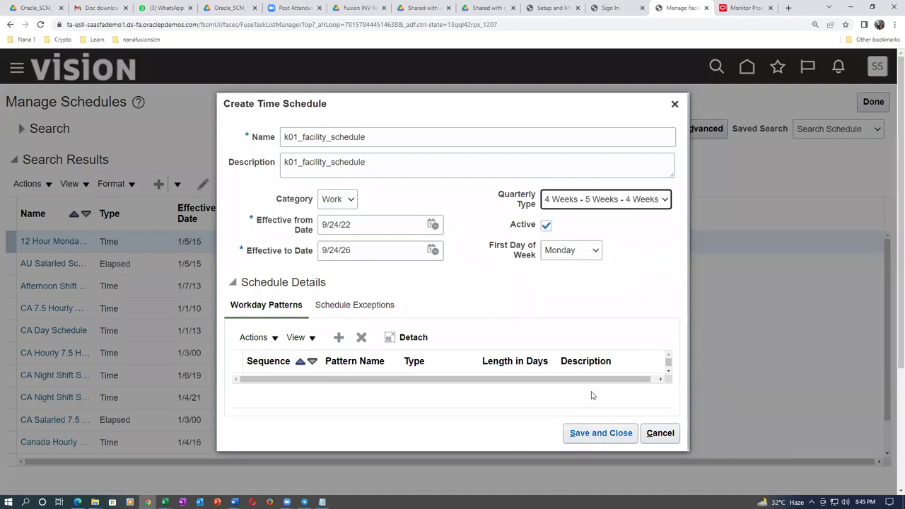
left_click(610, 202)
left_click(611, 239)
left_click(594, 203)
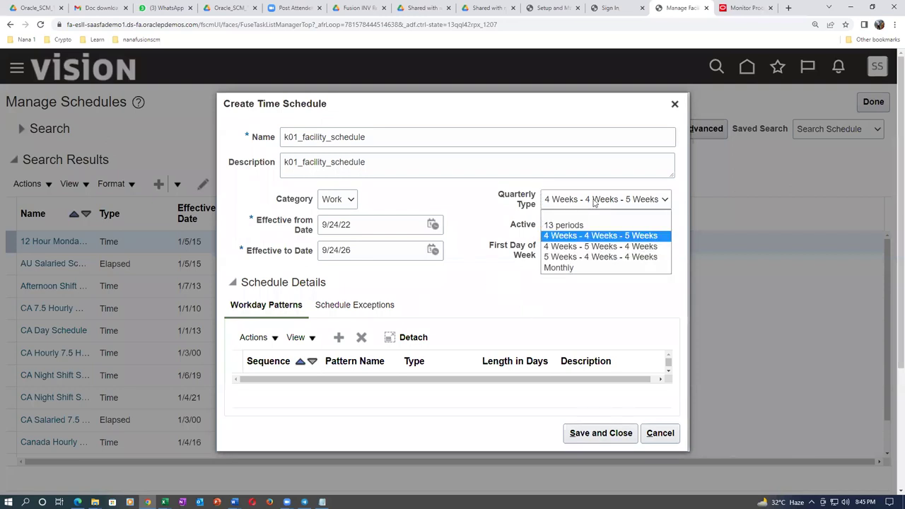
left_click(557, 238)
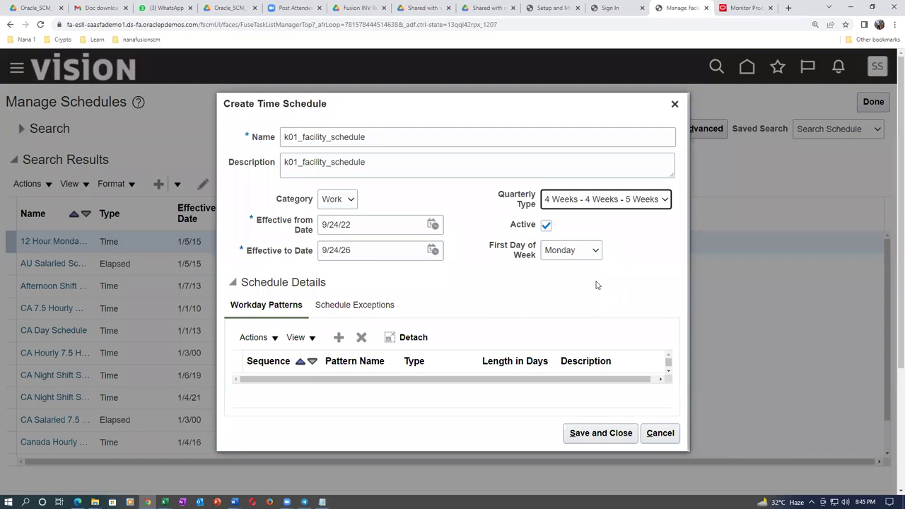
Add a workday pattern row to the k01_facility_schedule time schedule with sequence 1 and the pattern k01_work_day_pattern.
left_click(510, 294)
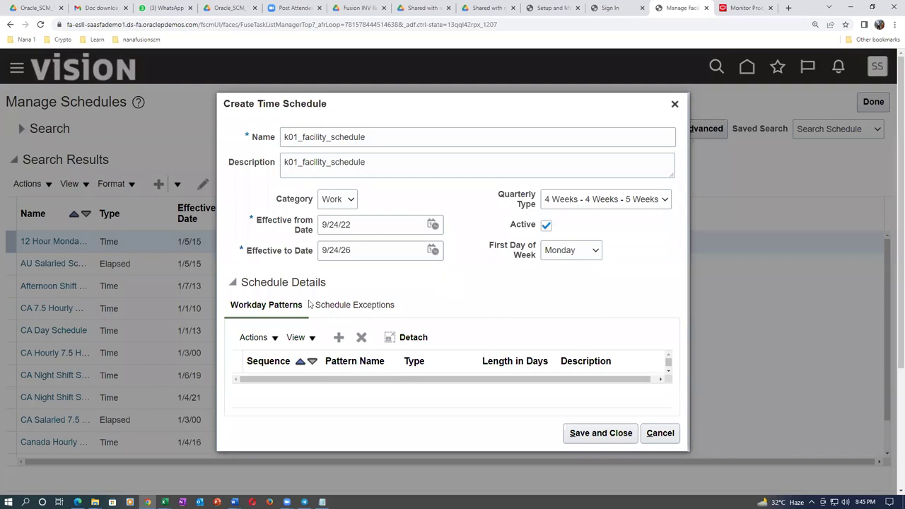
left_click(339, 337)
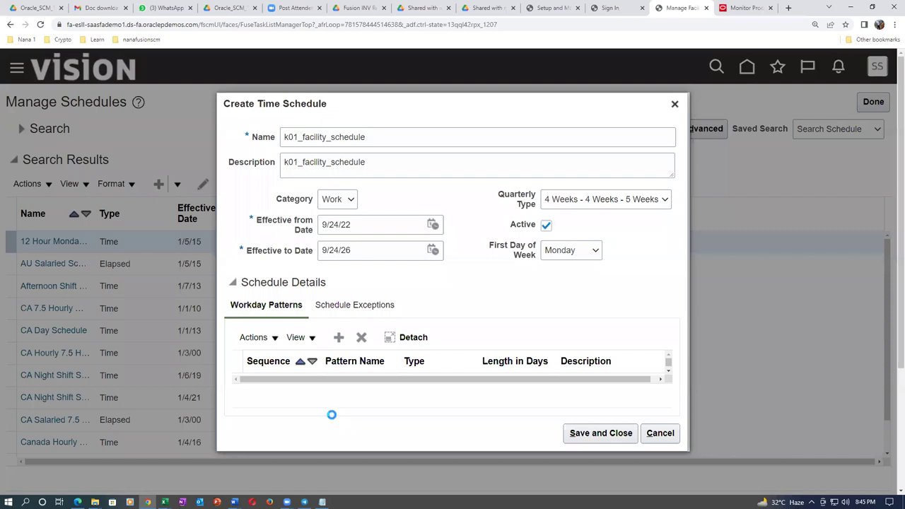
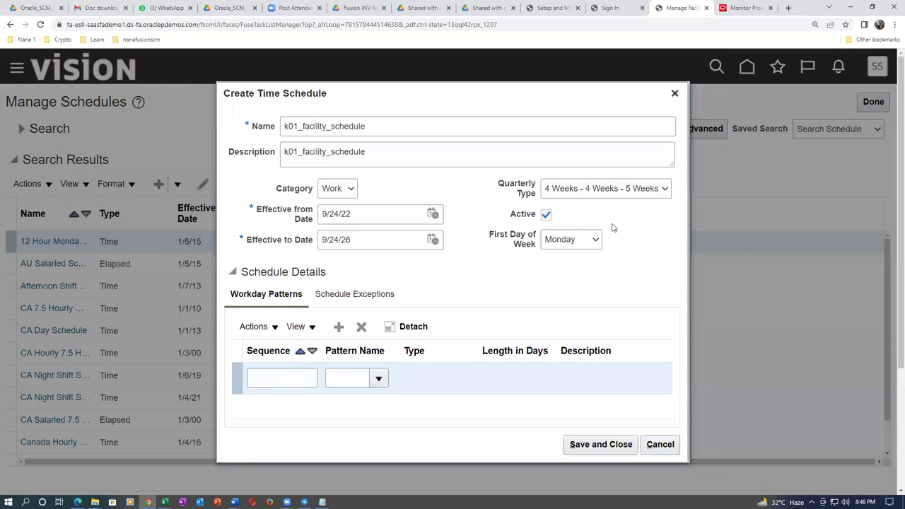
left_click(289, 378)
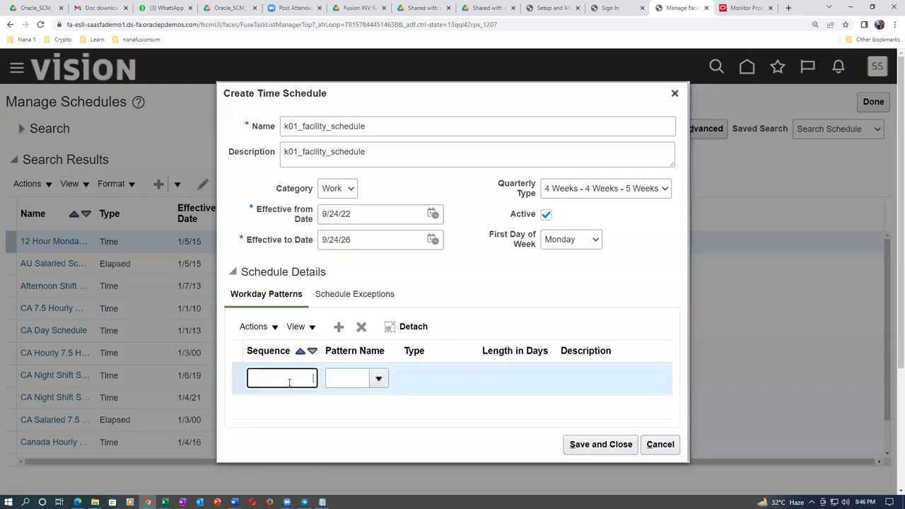
type("1")
key("Tab")
type("k01")
key("Tab")
left_click(379, 379)
left_click(343, 356)
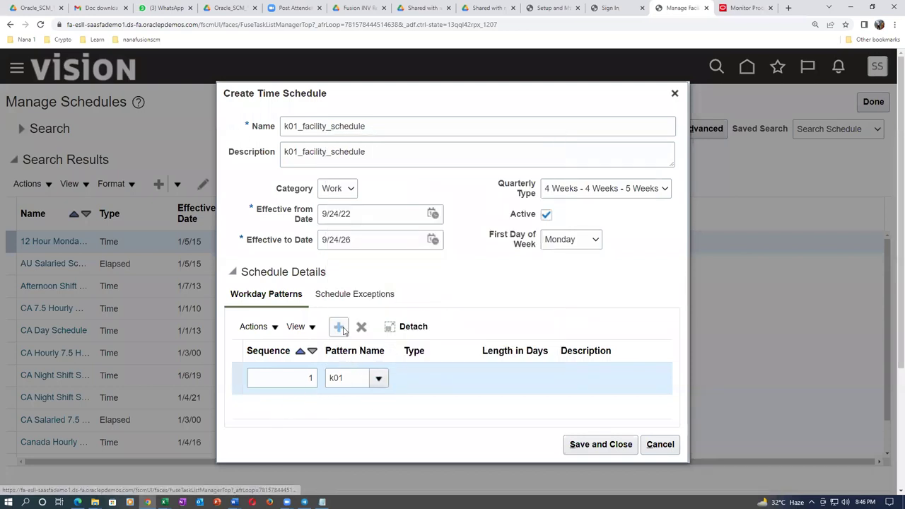
left_click(518, 290)
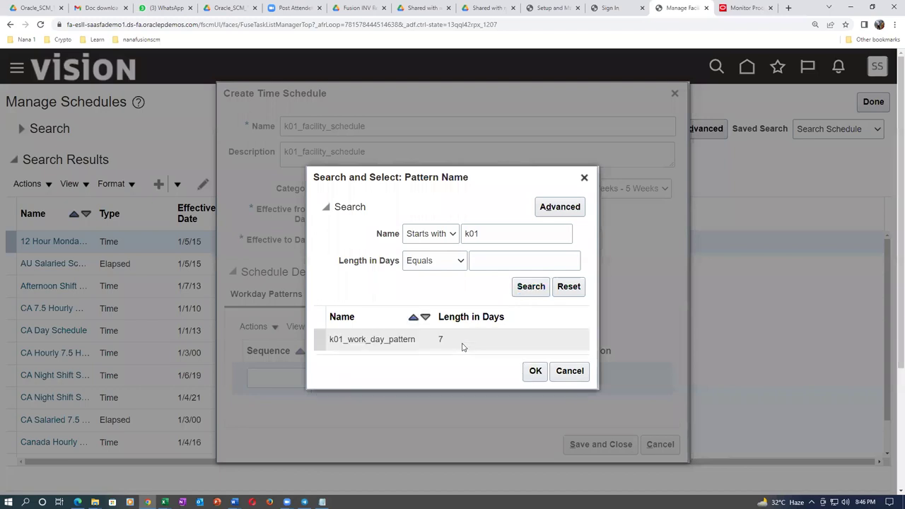
left_click(467, 340)
left_click(534, 366)
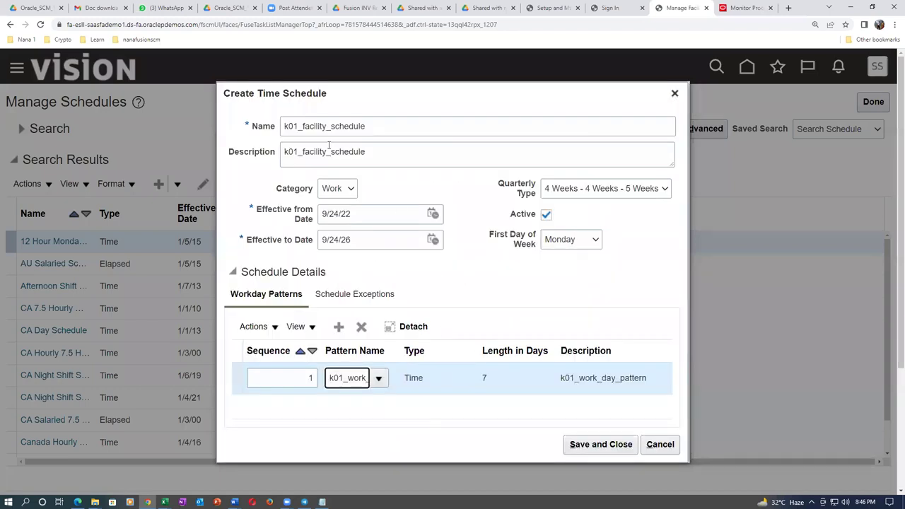
Save and close the time schedule, accept generating a partial first period, and finish managing schedules.
left_click(604, 445)
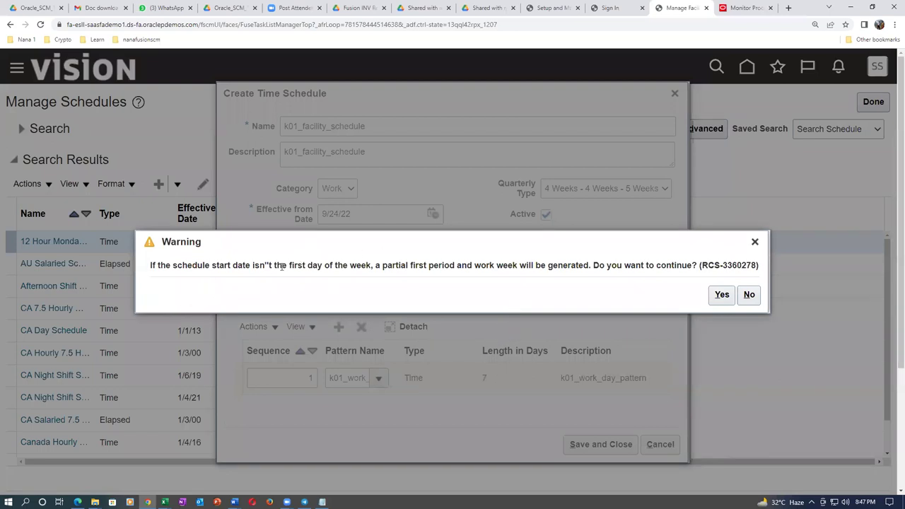
left_click_drag(239, 266, 610, 268)
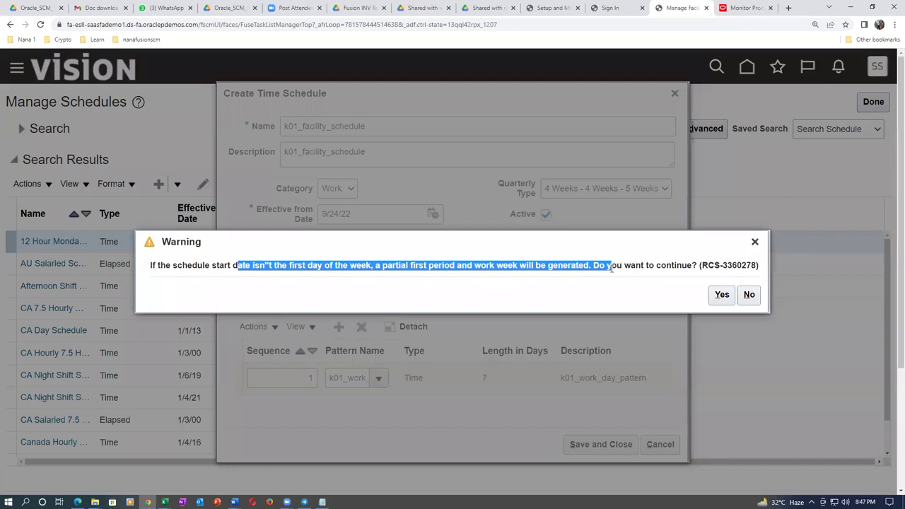
left_click(722, 296)
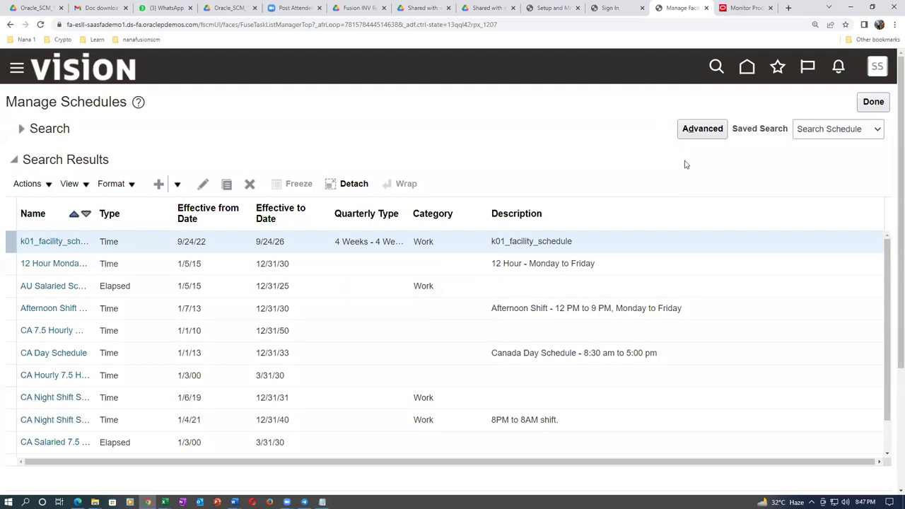
left_click(873, 102)
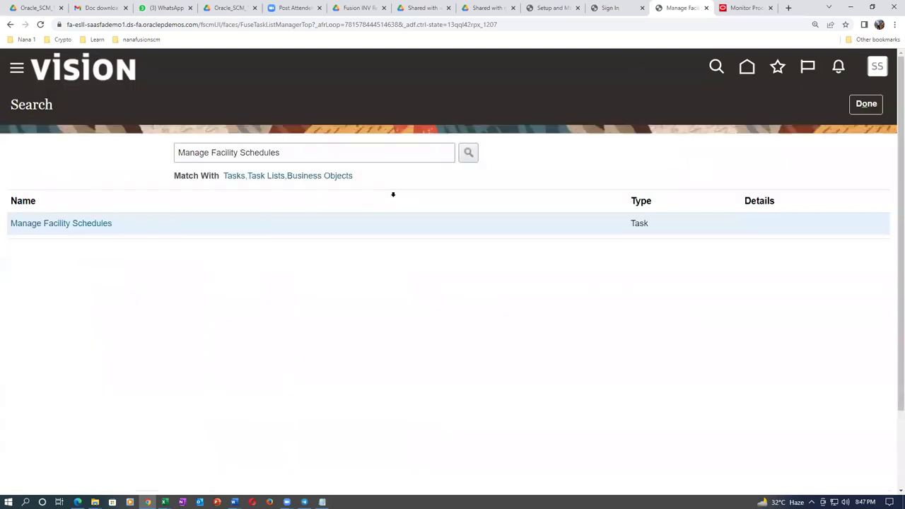
Switch to the Excel procurement worksheet, go through the facility tasks, and select the Manage Inventory Organizations task in cell E55.
key("alt+Tab")
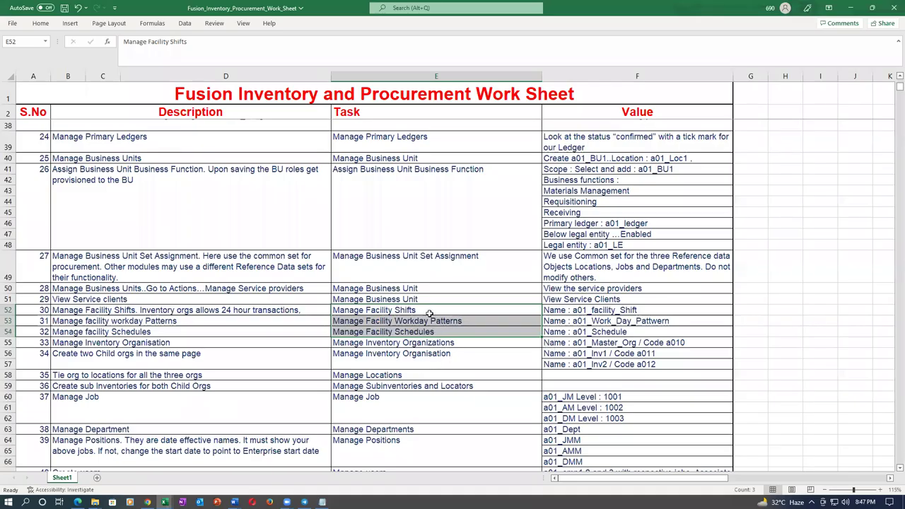
left_click(362, 312)
left_click(368, 321)
left_click(378, 332)
left_click(397, 345)
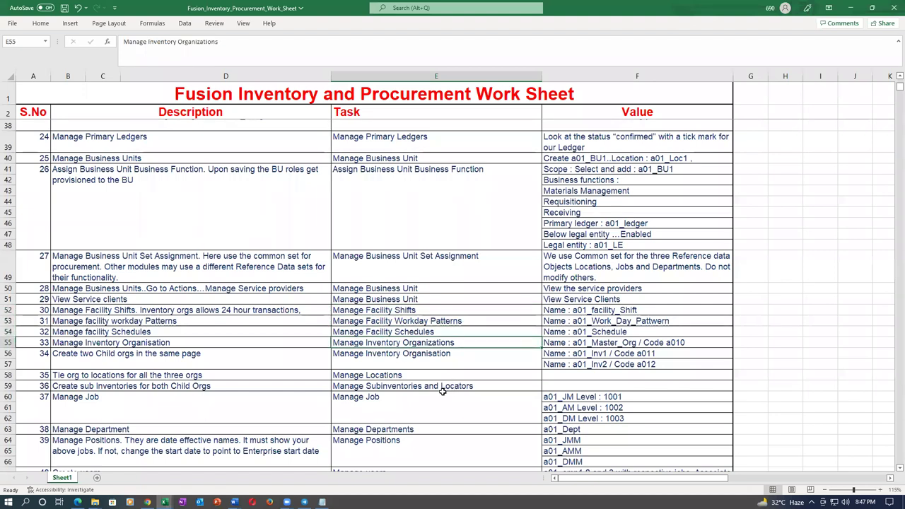
Switch to the 03_Vision_Enterprise_Structure PDF in Edge to view the Master Inventory Org in the enterprise structure.
key("alt+Tab")
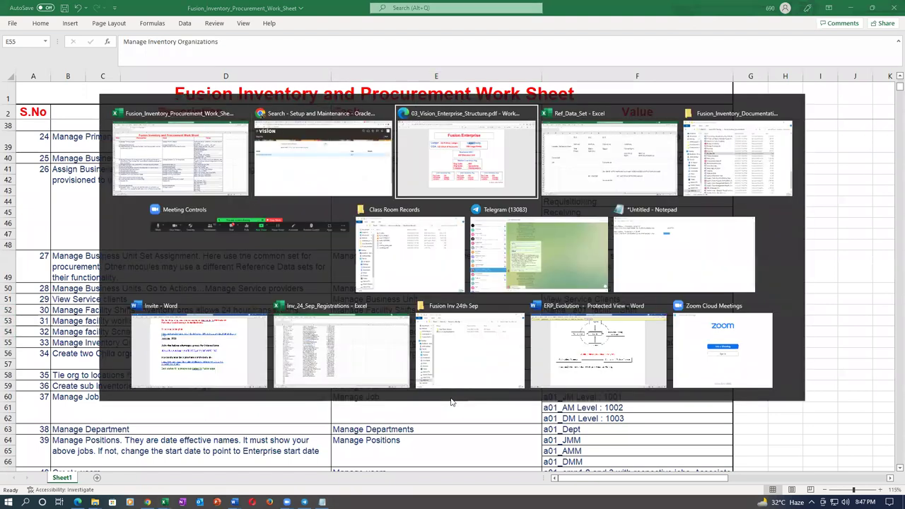
left_click_drag(470, 282, 443, 263)
left_click_drag(281, 343, 306, 343)
left_click_drag(413, 344, 439, 320)
left_click(418, 259)
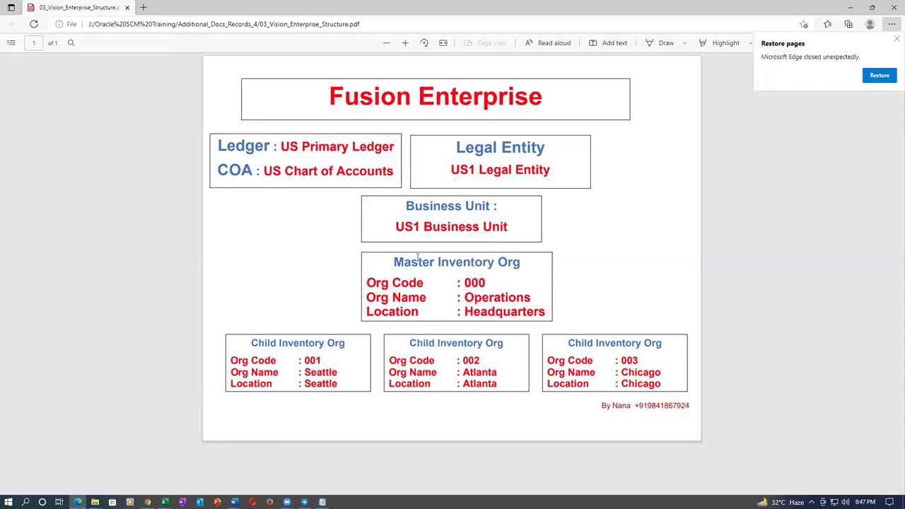
Copy Manage Inventory Organizations from the Excel worksheet, search for that task in Oracle Setup and Maintenance in Chrome, and open it.
key("alt+Tab")
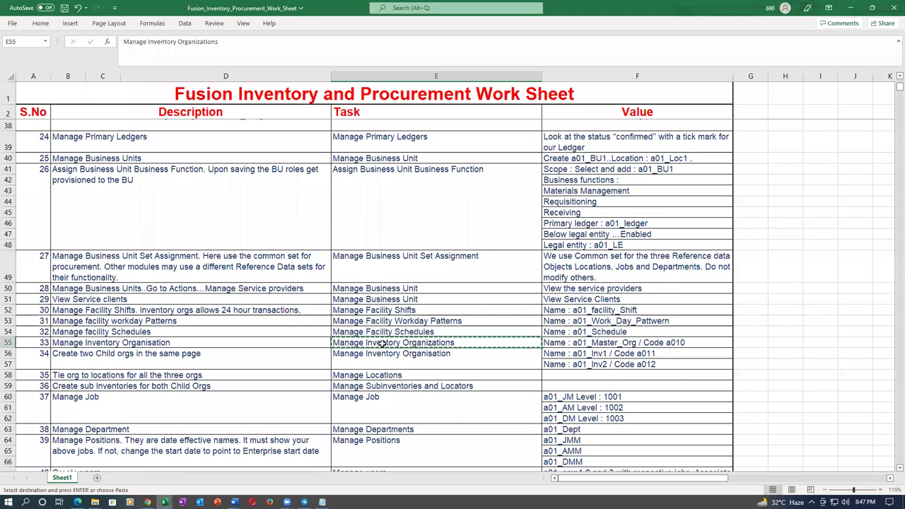
key("alt+Tab")
key("alt+Tab")
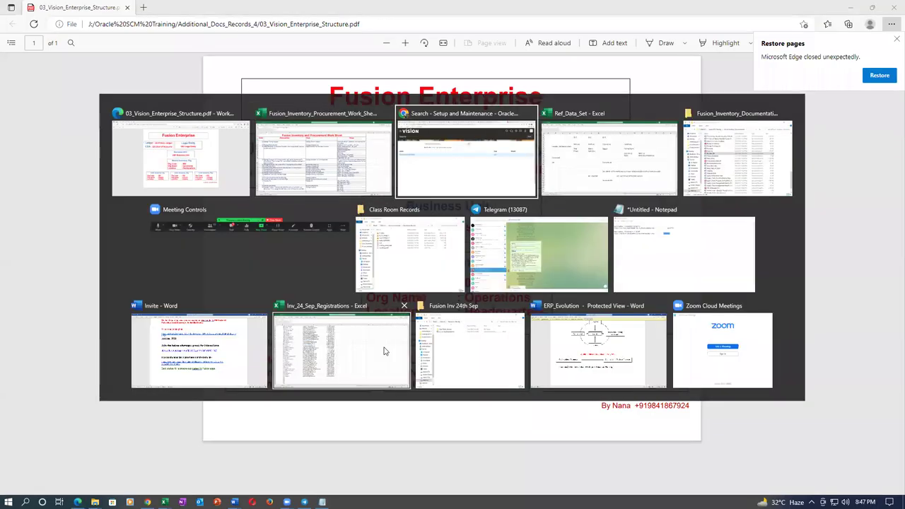
triple_click(297, 156)
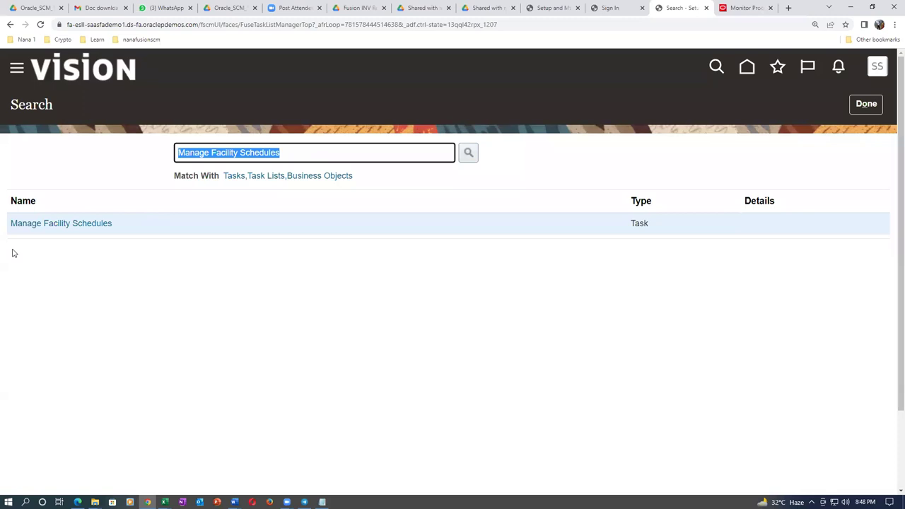
type("Manage Inventory Organizations")
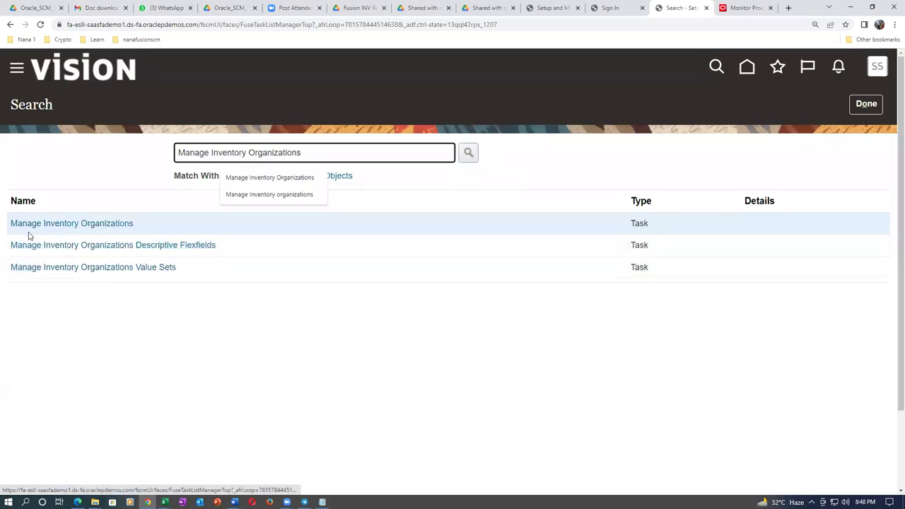
left_click(50, 226)
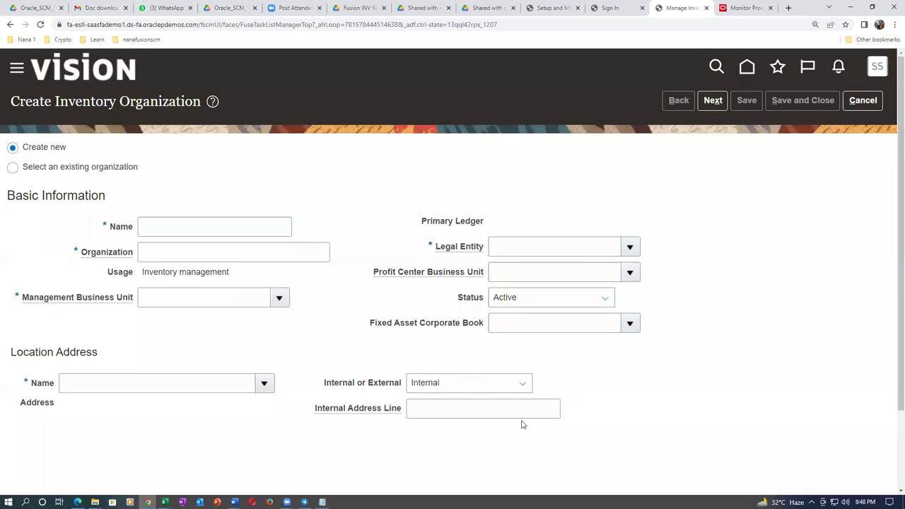
Name the new inventory organization k01_master_org and set its organization code to K010.
left_click(161, 227)
type("k01_master")
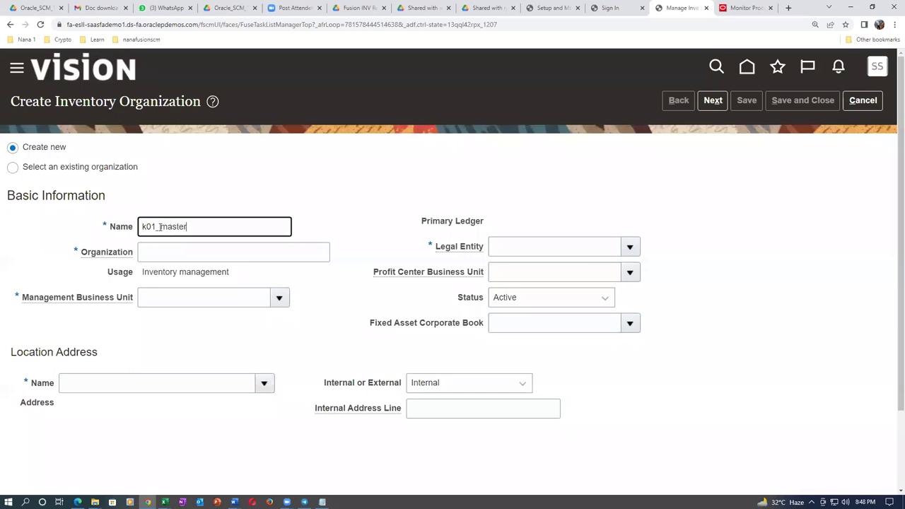
type("_org")
left_click(162, 256)
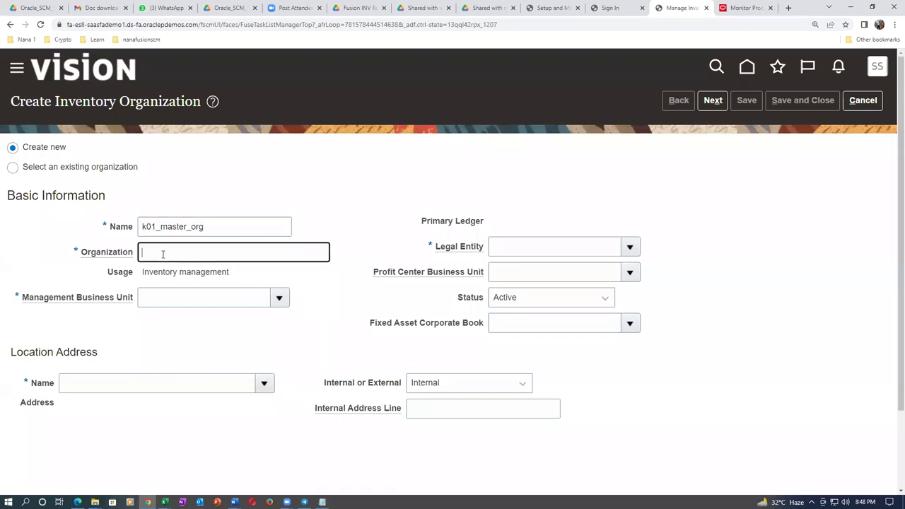
type("K010")
Set the management business unit to k01_business_unit and the legal entity to k01_legal_entity.
left_click(160, 299)
type("k01")
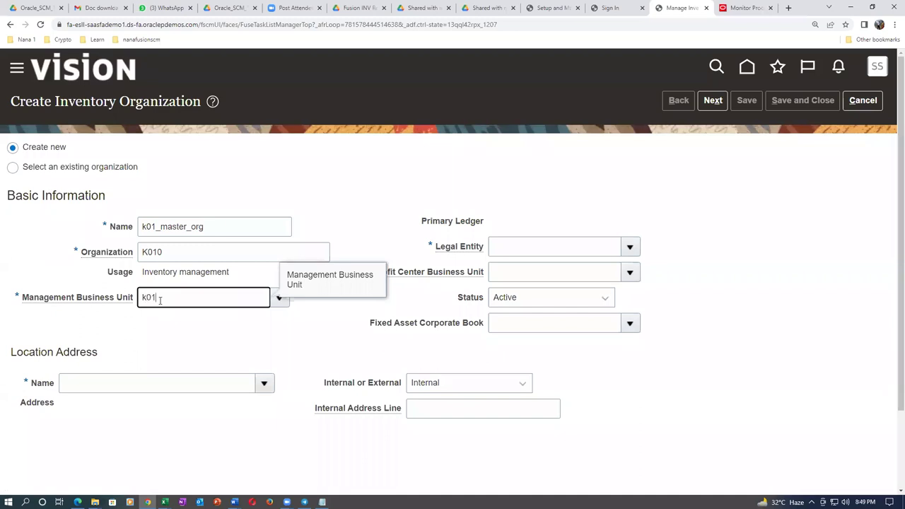
key("Tab")
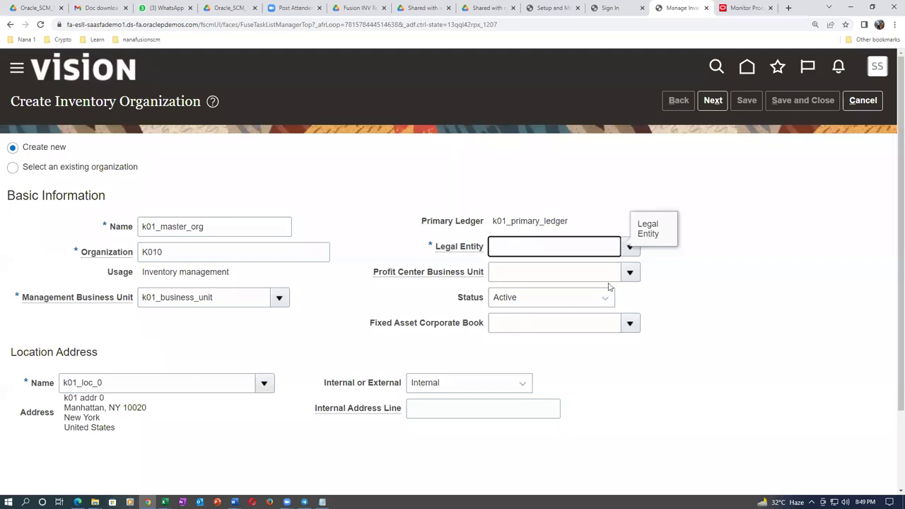
left_click(630, 247)
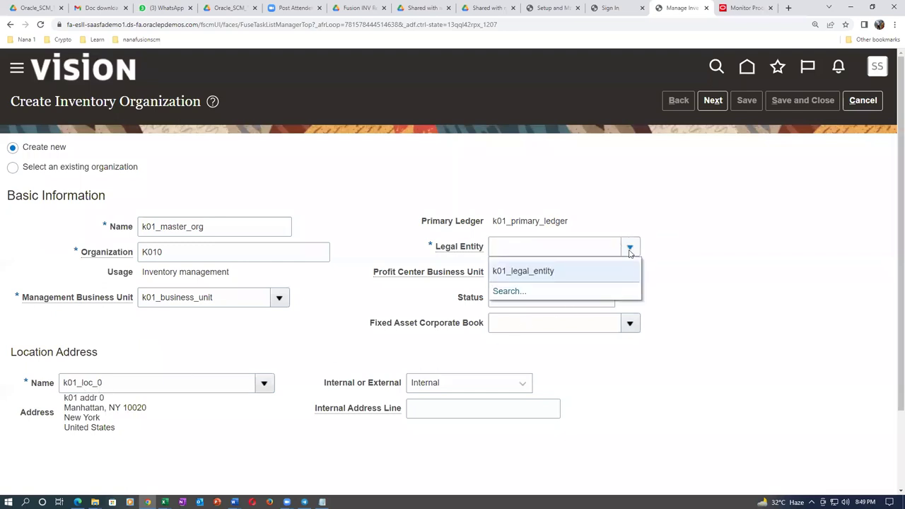
left_click(572, 271)
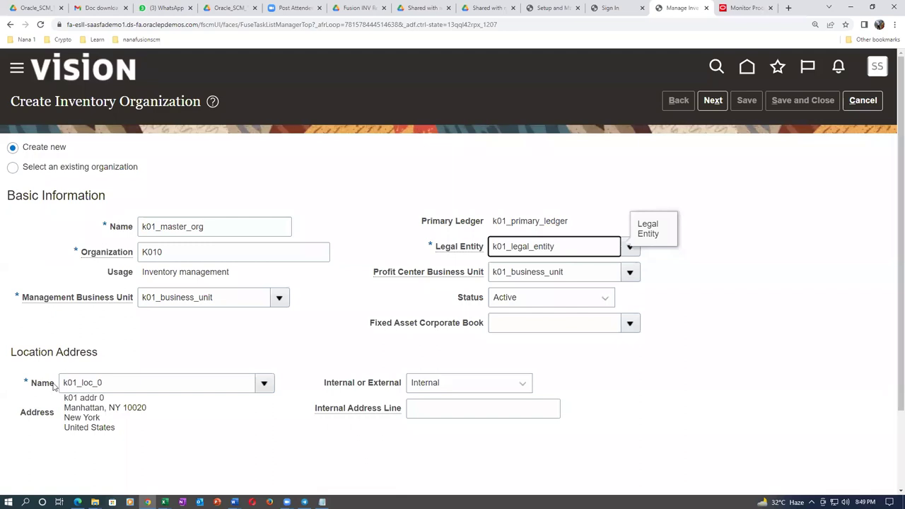
Compare the form's business unit and legal entity with the enterprise structure PDF in Edge, and examine its Master Inventory Org section.
left_click(141, 304)
double_click(197, 304)
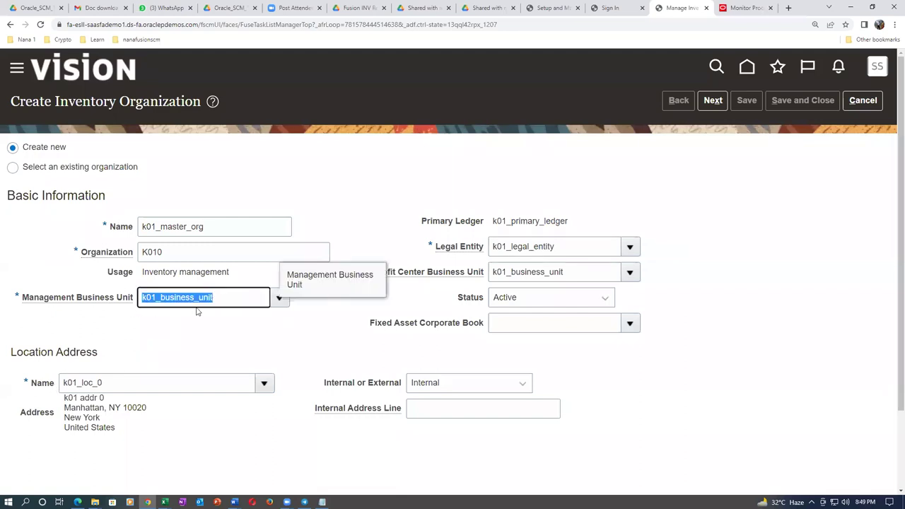
left_click_drag(555, 256, 484, 257)
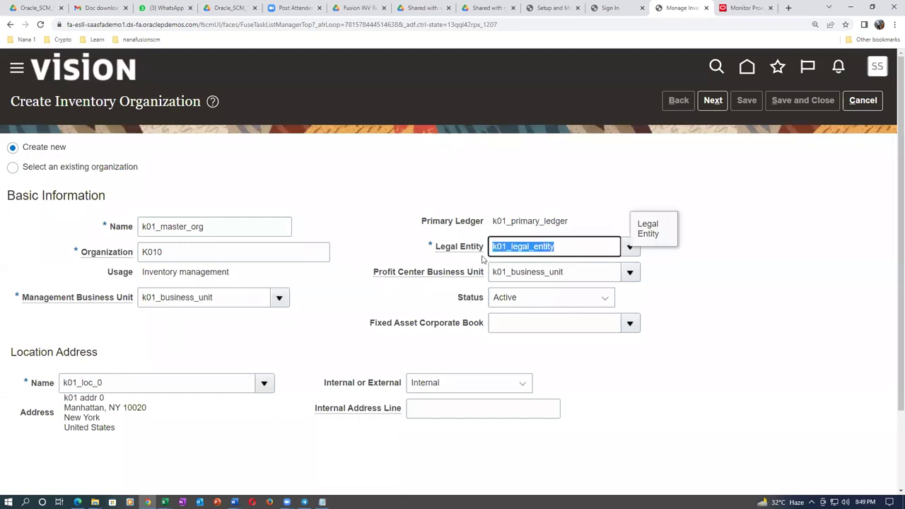
key("alt+Tab")
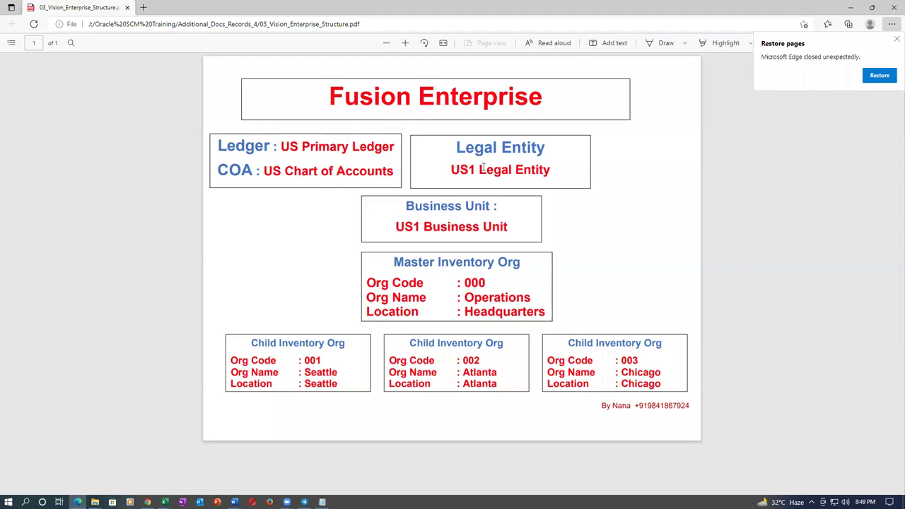
key("alt+Tab")
left_click(360, 314)
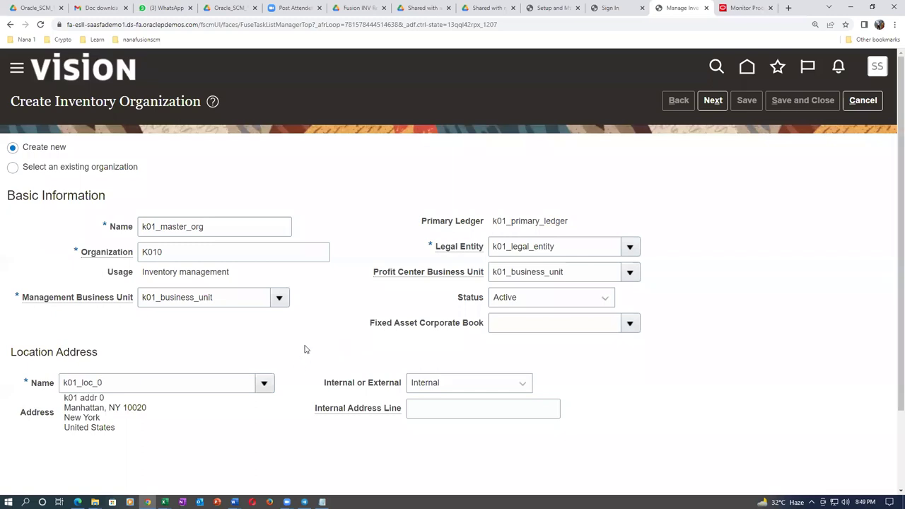
key("alt+Tab")
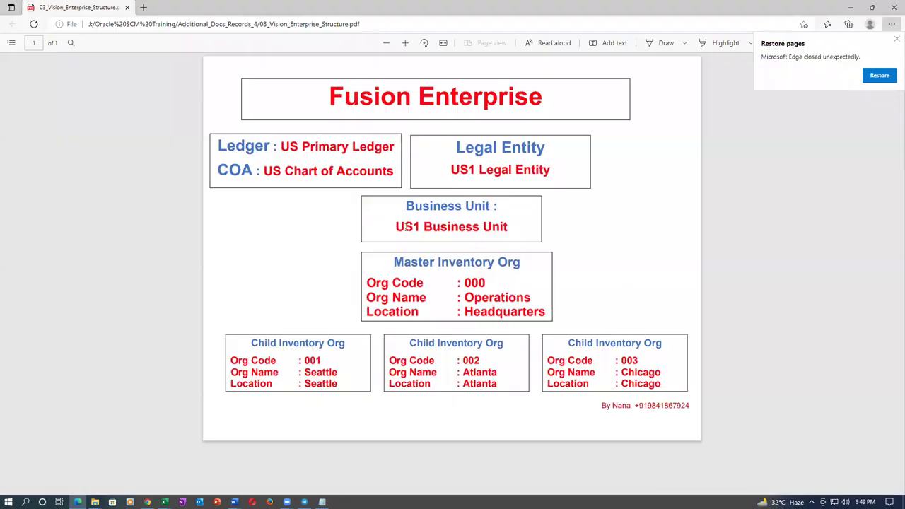
left_click_drag(405, 262, 510, 263)
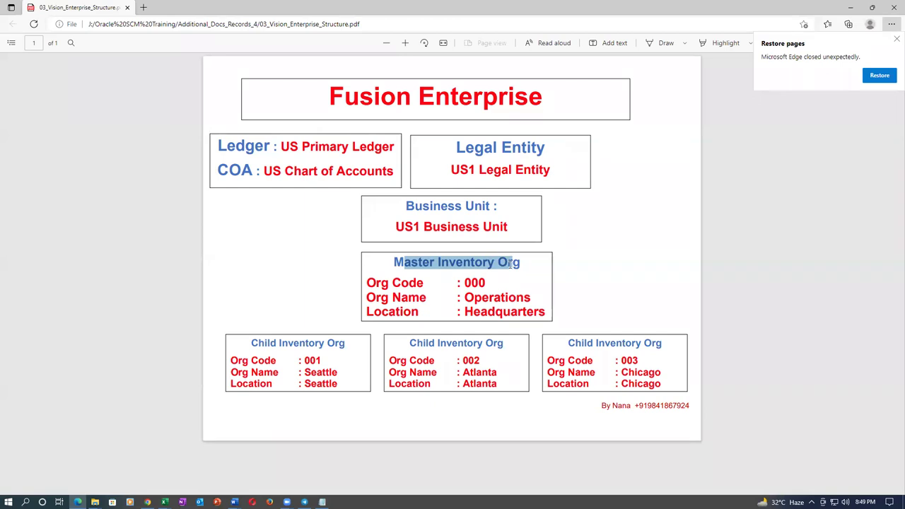
left_click_drag(510, 264, 510, 263)
left_click(445, 260)
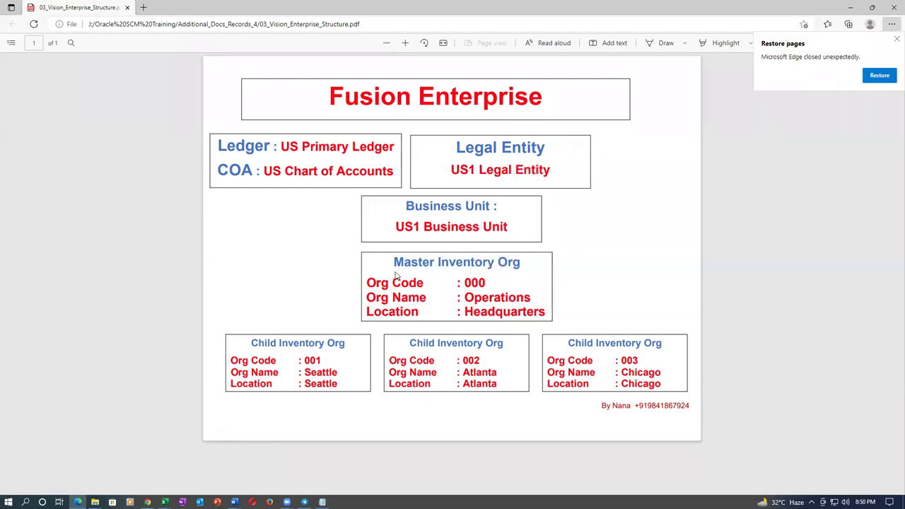
left_click_drag(394, 262, 518, 268)
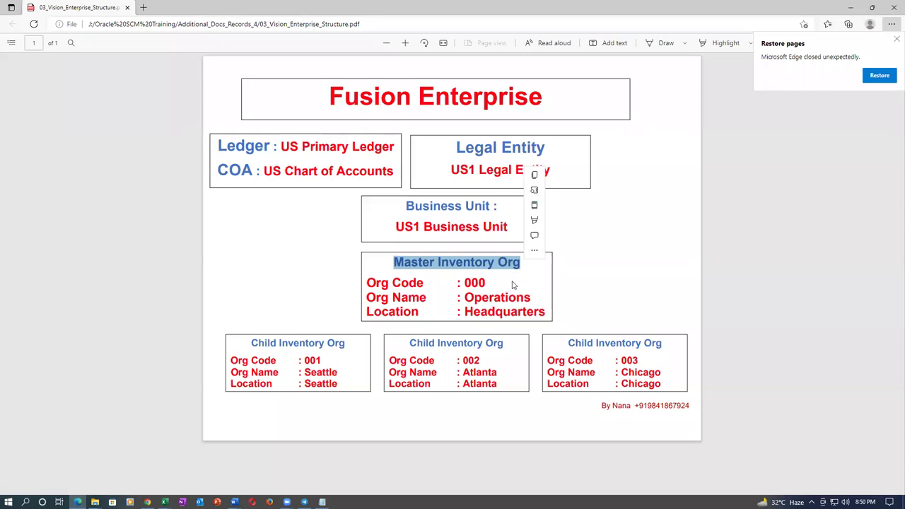
left_click(506, 291)
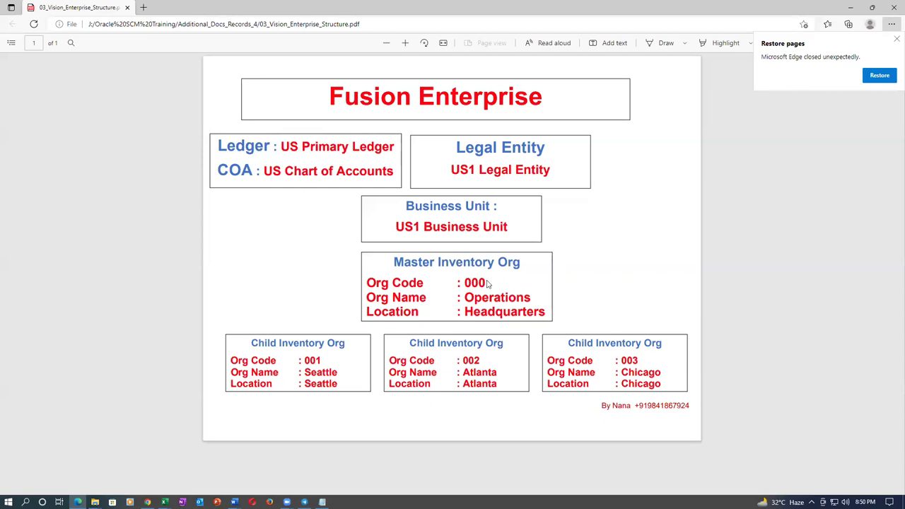
Compare the Business Unit and Master Inventory Org sections of the enterprise structure PDF in Edge with the organization form in Chrome.
left_click_drag(415, 207, 445, 206)
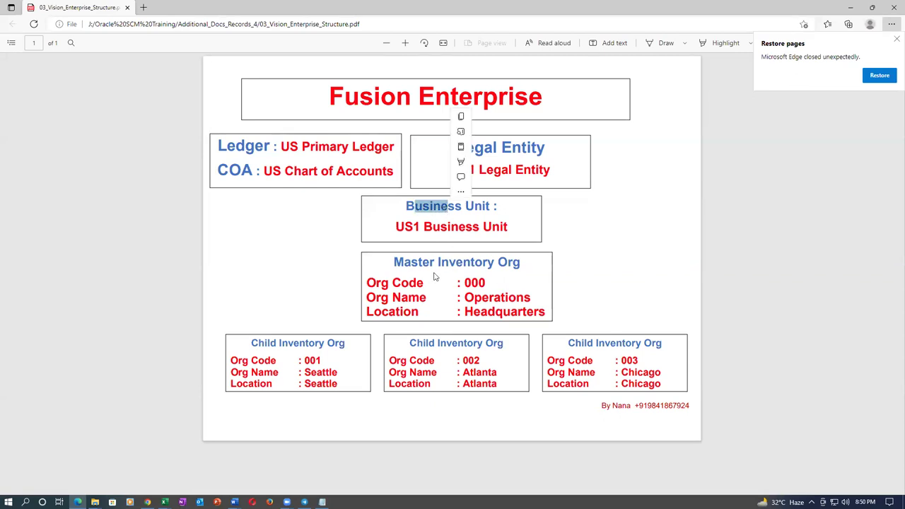
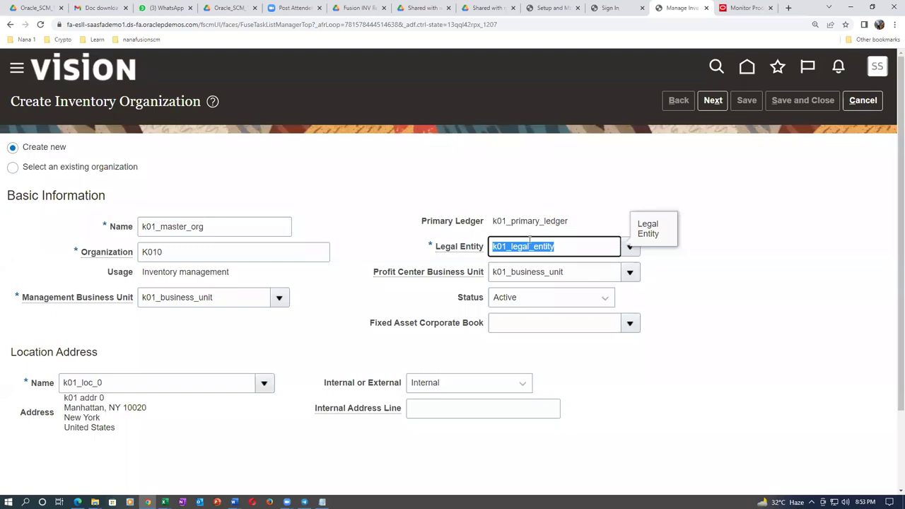
left_click(561, 249)
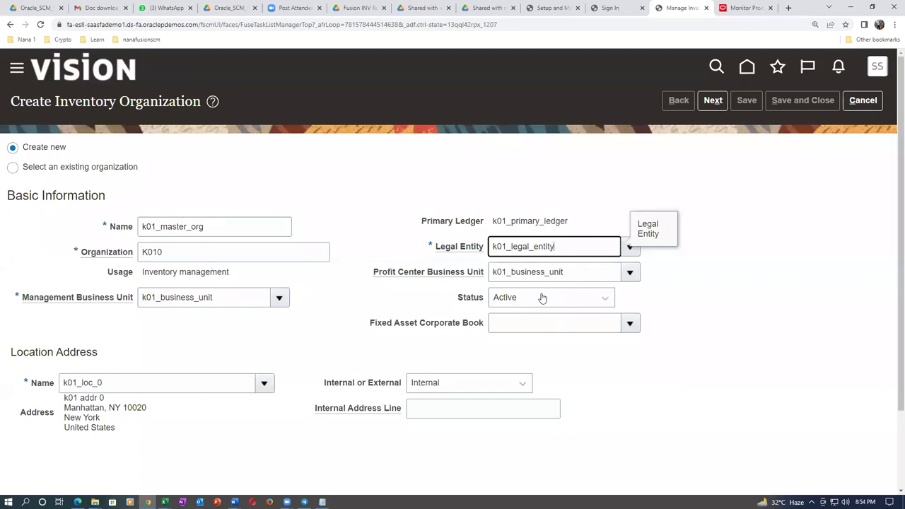
left_click(493, 169)
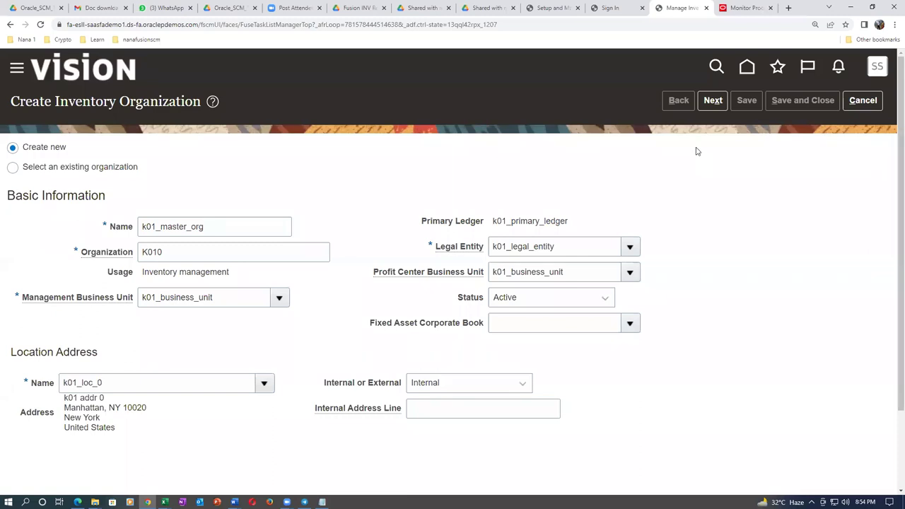
key("alt+Tab")
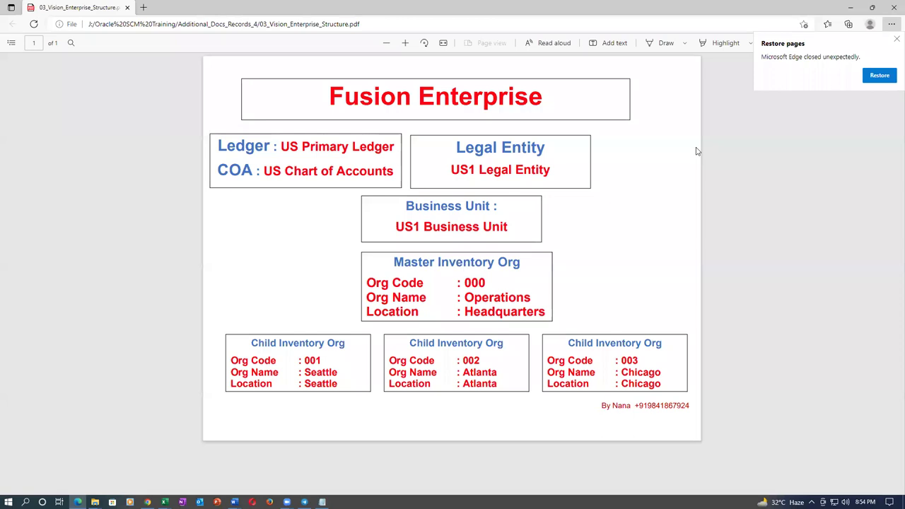
left_click_drag(405, 262, 509, 264)
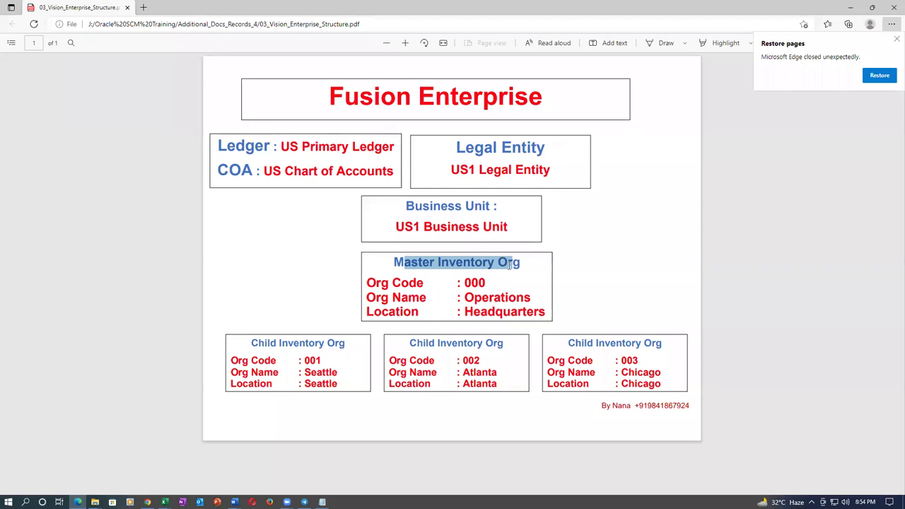
left_click(656, 293)
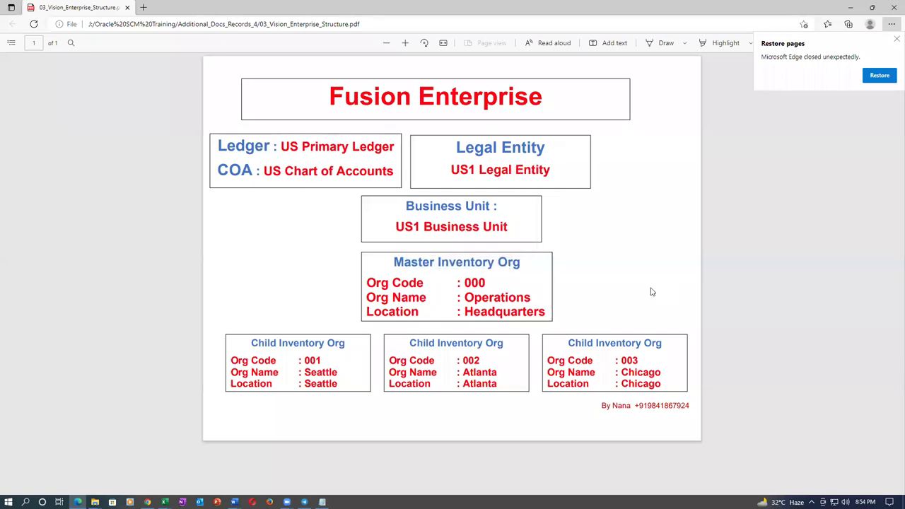
key("alt+Tab")
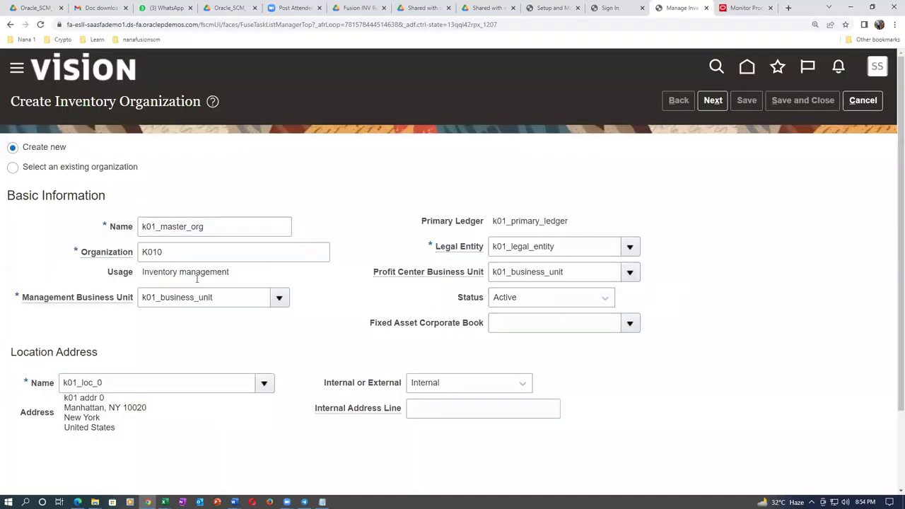
Advance the new organization to its parameters page, and examine the master and child inventory orgs in the Edge PDF before returning to Chrome.
left_click(719, 104)
key("alt+Tab")
left_click_drag(394, 263, 524, 262)
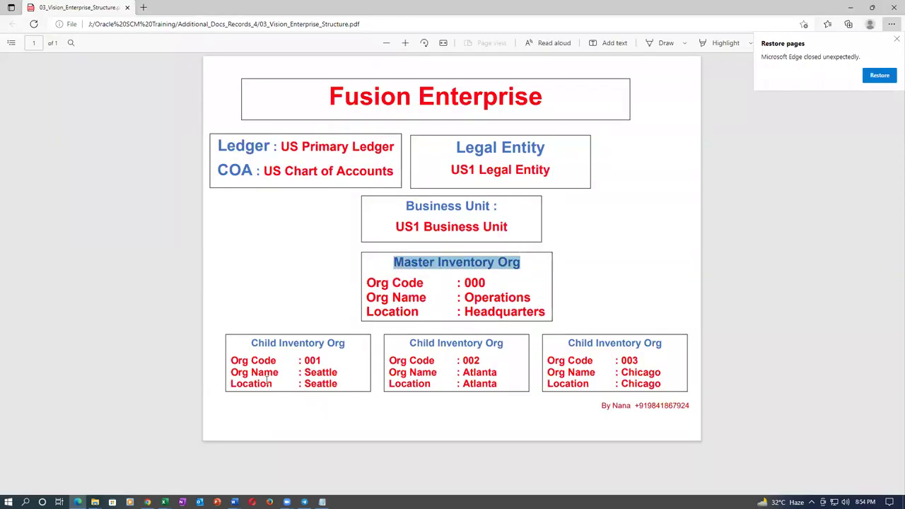
left_click_drag(255, 345, 333, 348)
key("alt+Tab")
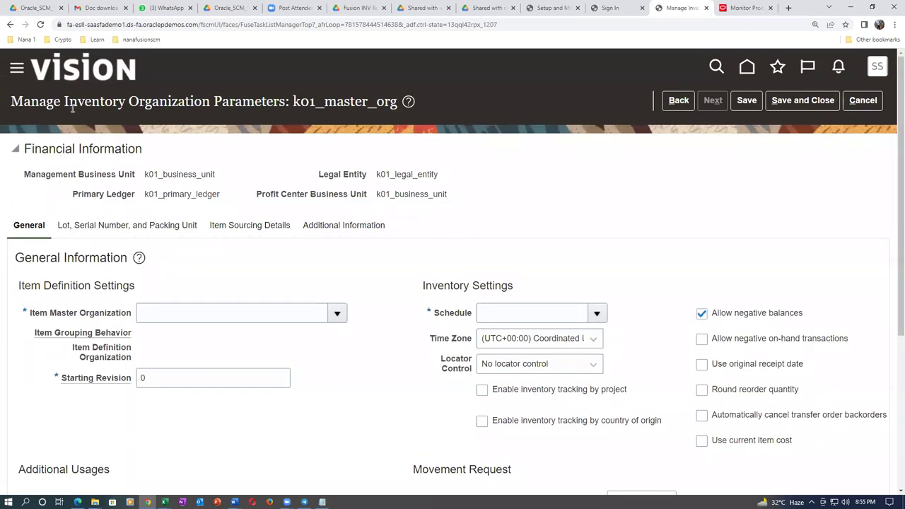
Set the Item Master Organization to k01_master_org and check it against the organization name in the page title.
left_click_drag(293, 103, 407, 103)
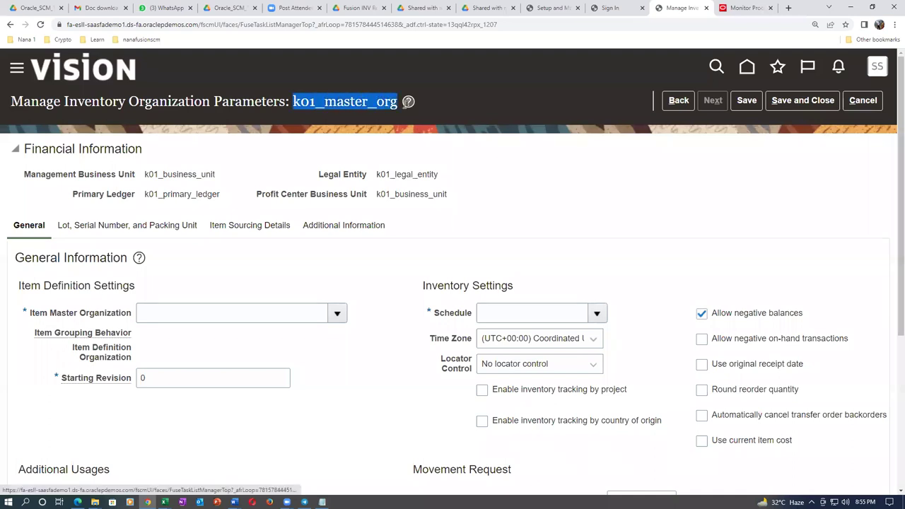
left_click(179, 315)
type("k01")
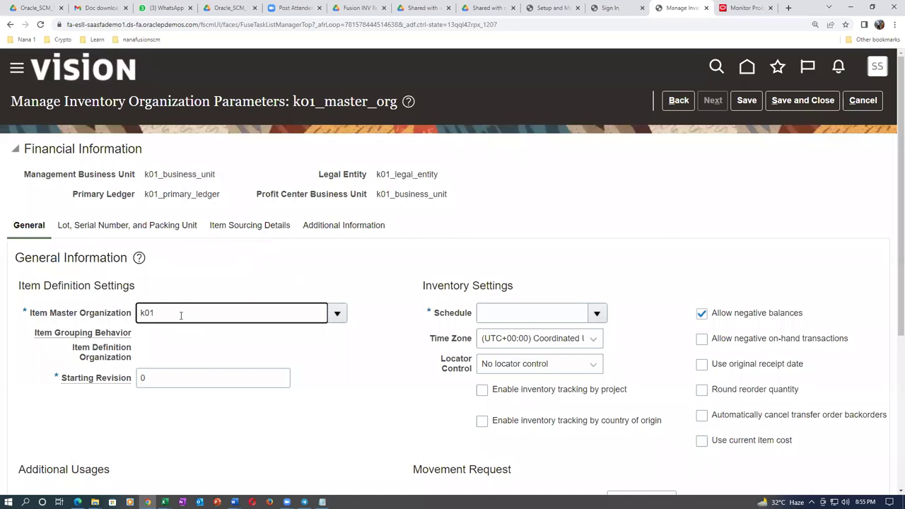
key("Tab")
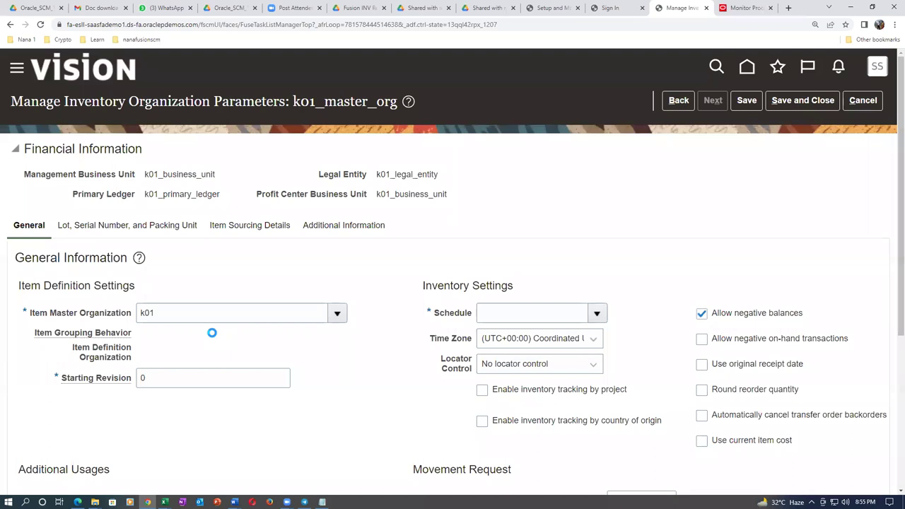
left_click_drag(214, 311, 101, 330)
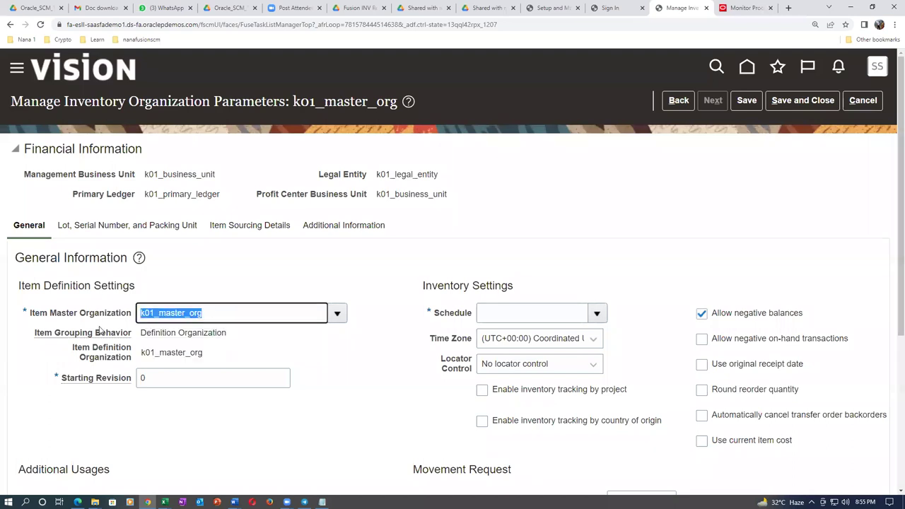
left_click(302, 99)
left_click_drag(303, 100, 384, 104)
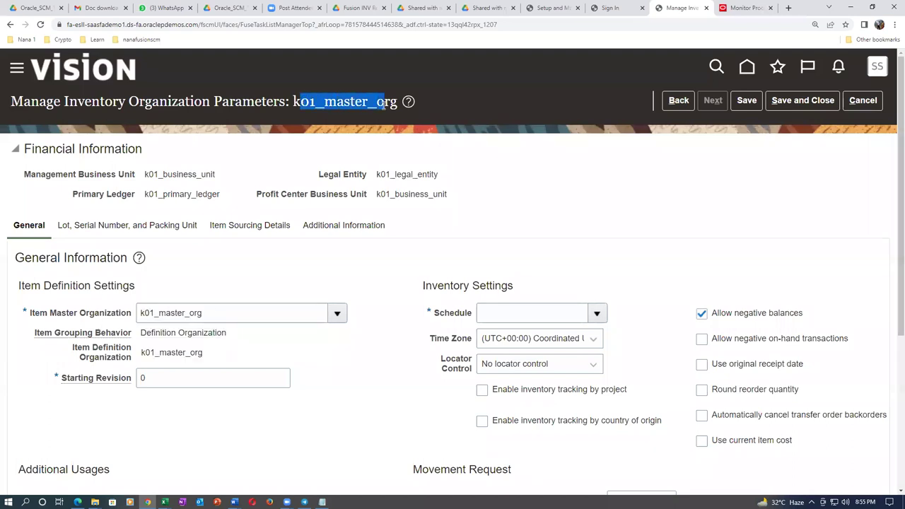
left_click(212, 313)
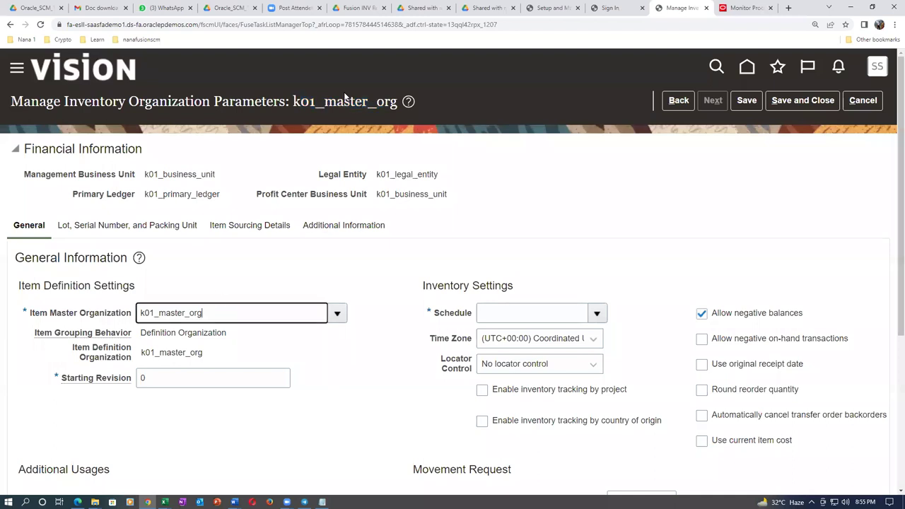
left_click_drag(294, 101, 382, 104)
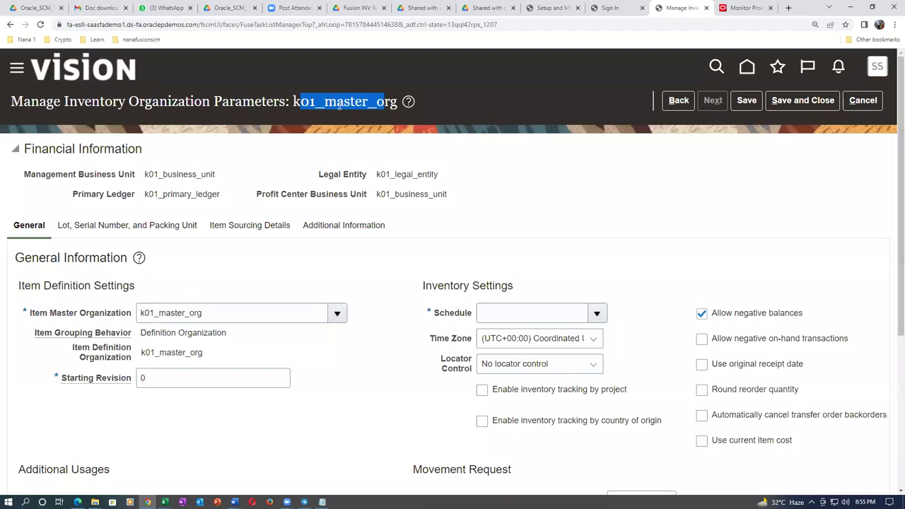
left_click(156, 313)
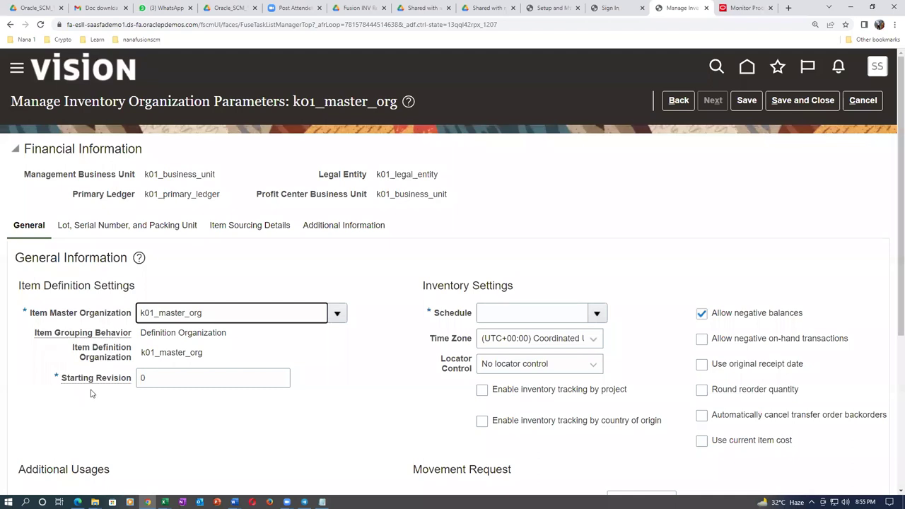
Set the starting revision to A and the schedule to k01_facility_schedule.
left_click(123, 380)
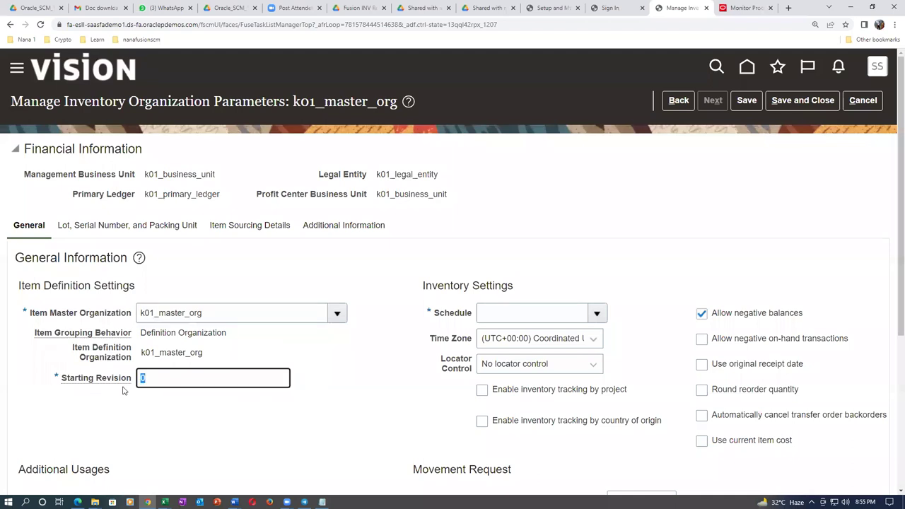
type("A")
left_click(495, 315)
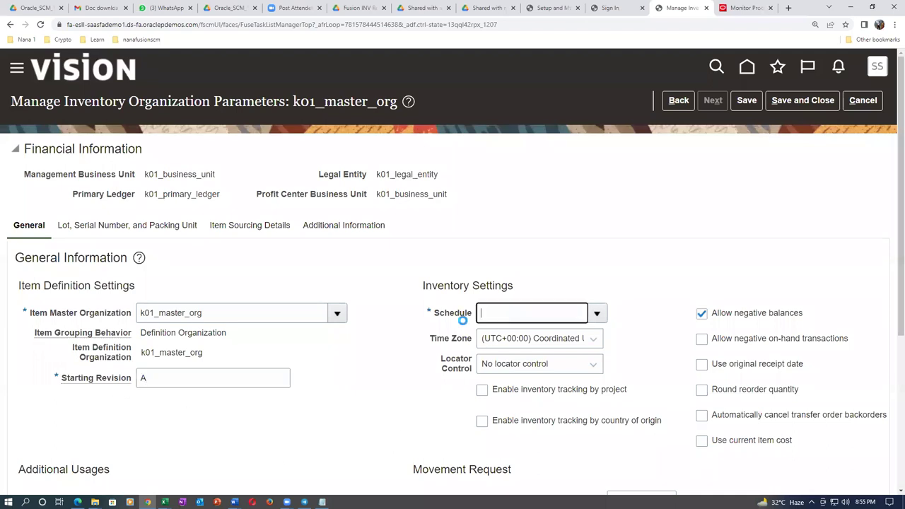
type("k01")
key("Tab")
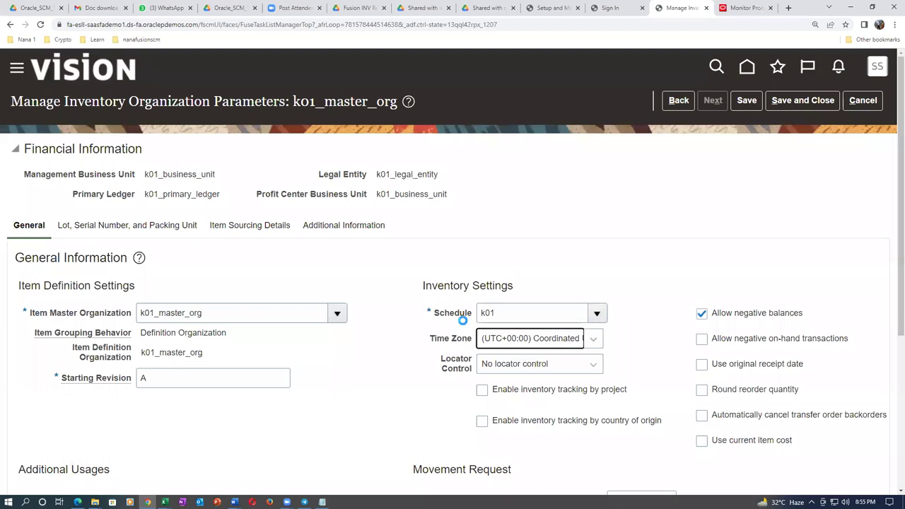
Set the locator control to Locator control determined at subinventory level.
left_click(515, 363)
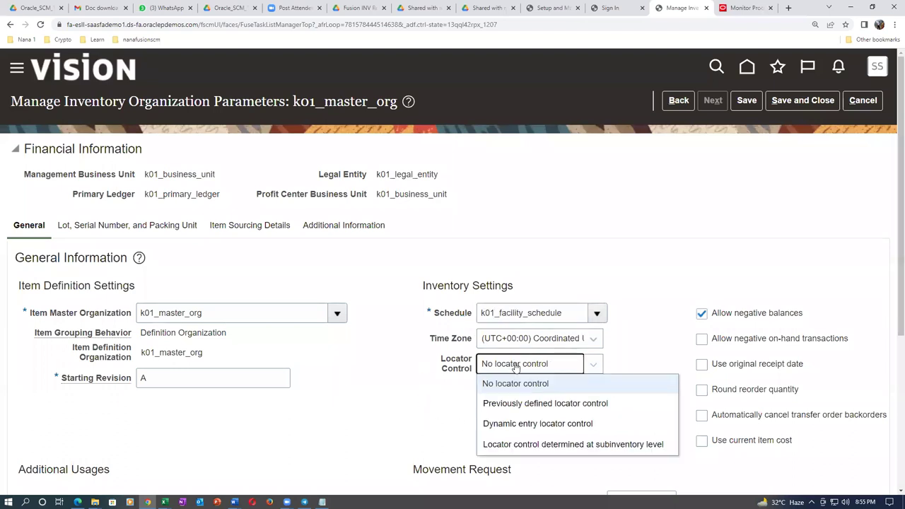
left_click(514, 445)
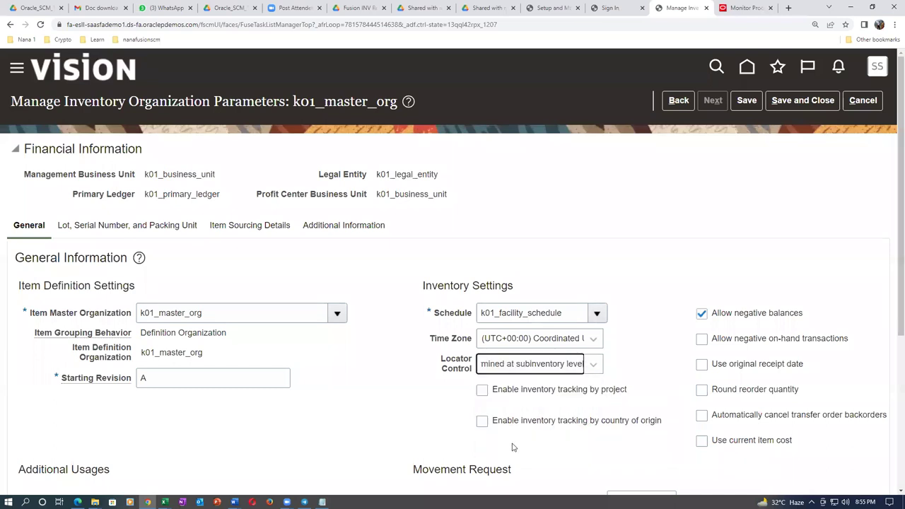
left_click(517, 364)
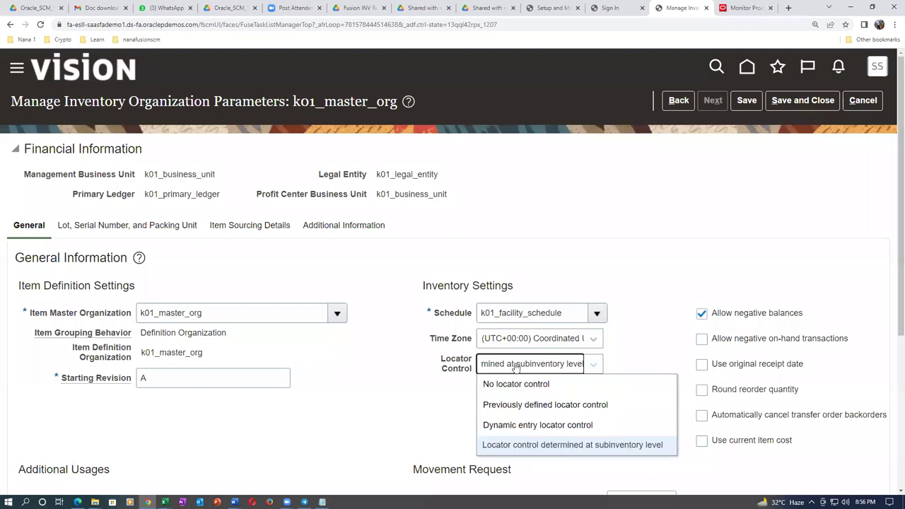
left_click(507, 445)
Review the manufacturing plant and maintenance options under Additional Usages, and save and close the k01_master_org parameters.
scroll(401, 383, "down", 2)
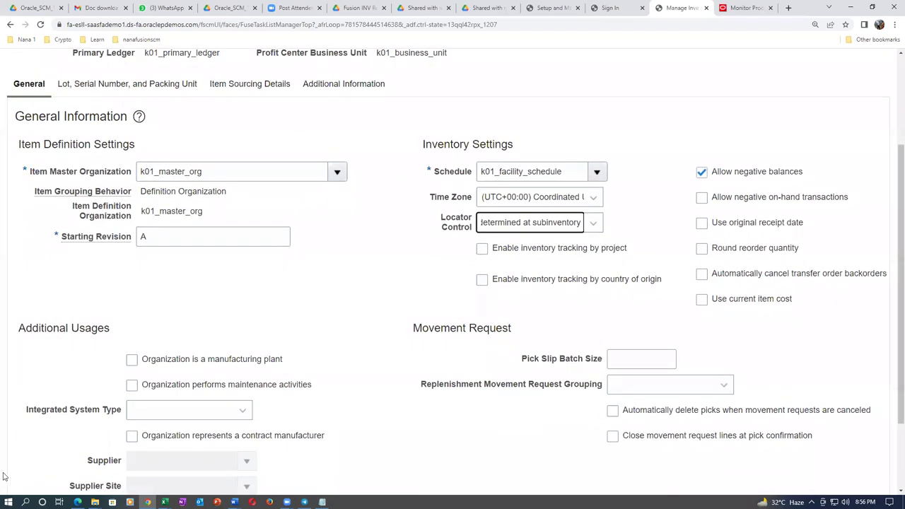
left_click(130, 362)
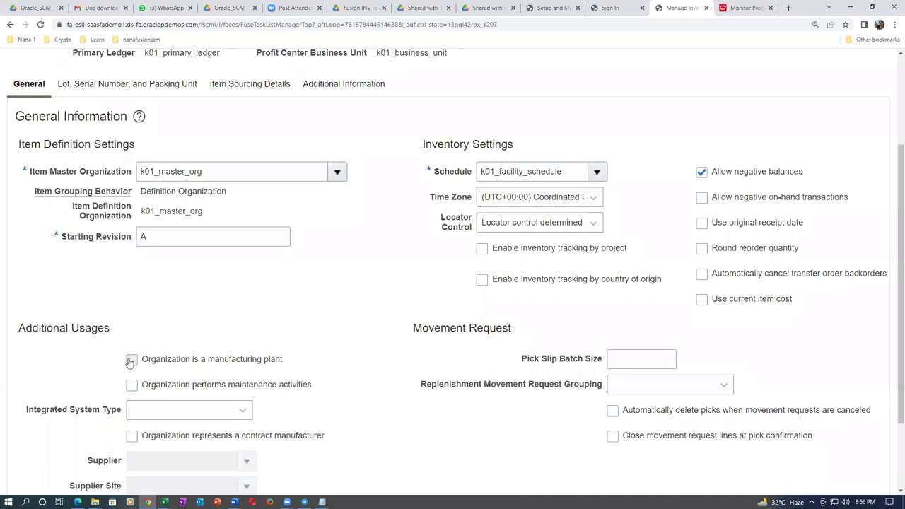
left_click(131, 386)
scroll(388, 365, "up", 2)
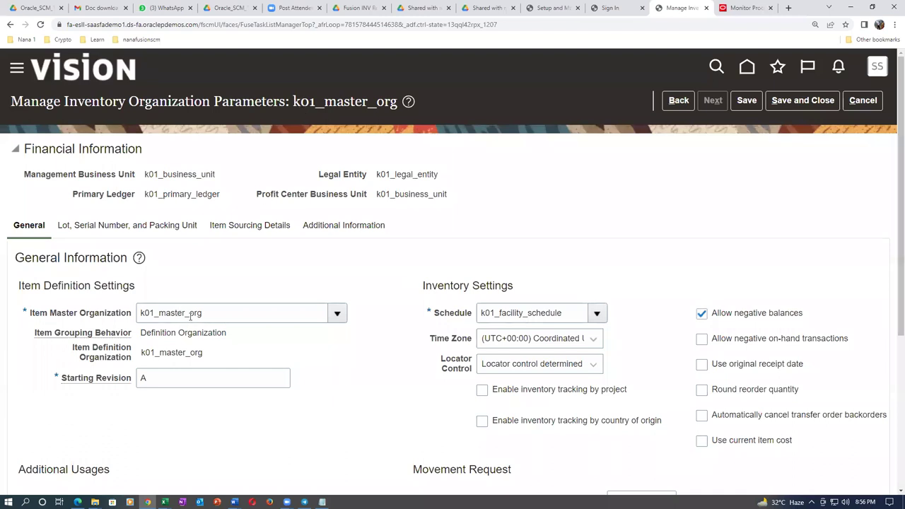
left_click(803, 100)
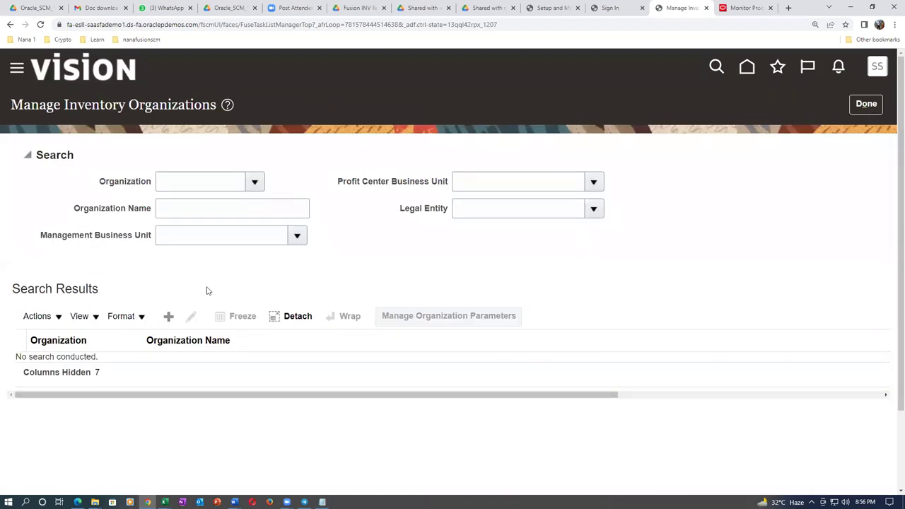
Search the inventory organizations by the organization name k01.
left_click(181, 209)
type("k01")
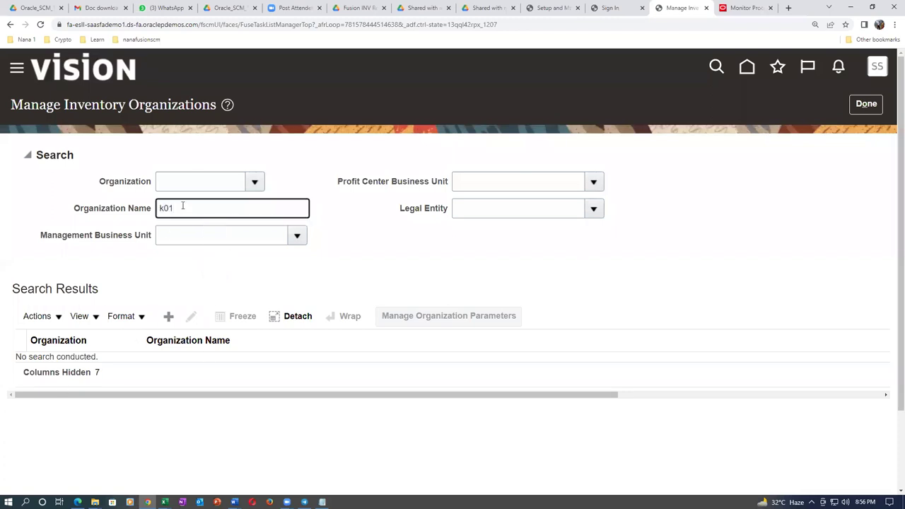
key("Return")
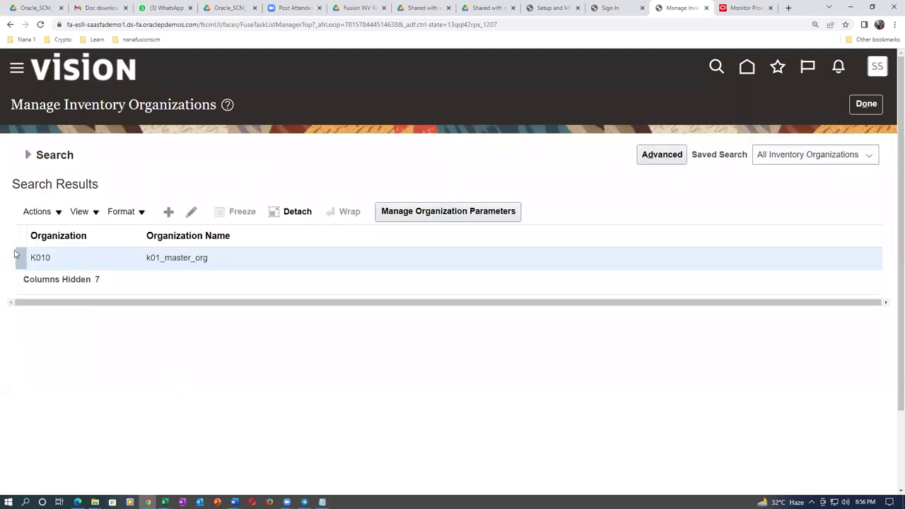
Reopen k01_master_org through to its parameters, examine its item grouping behavior, and return to the organization list without saving.
left_click(418, 170)
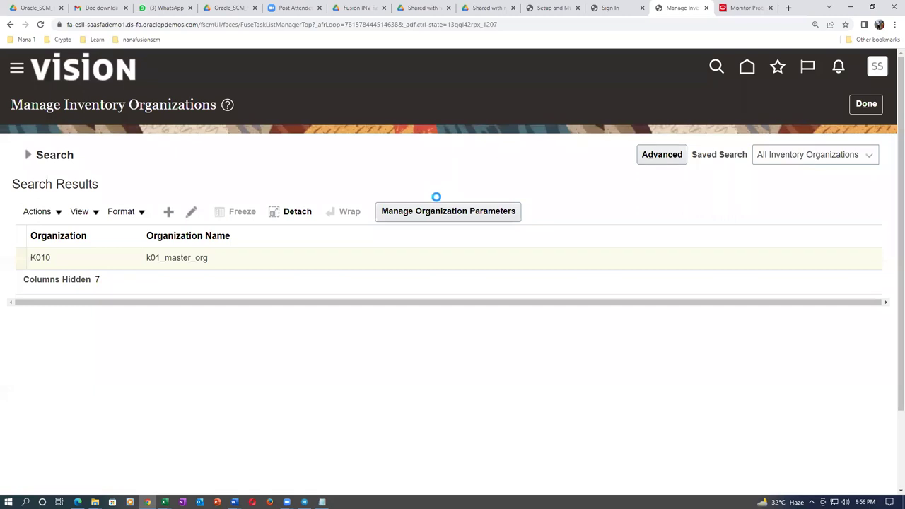
left_click(713, 104)
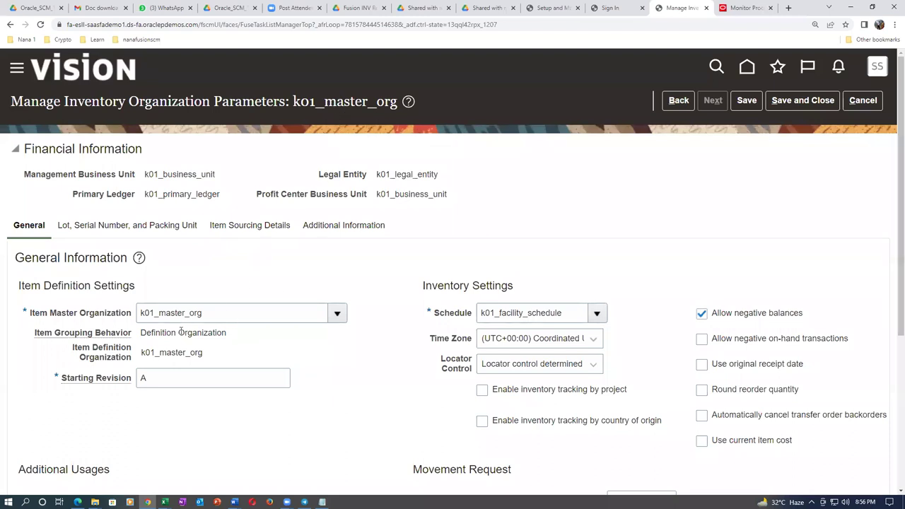
left_click_drag(147, 332, 208, 333)
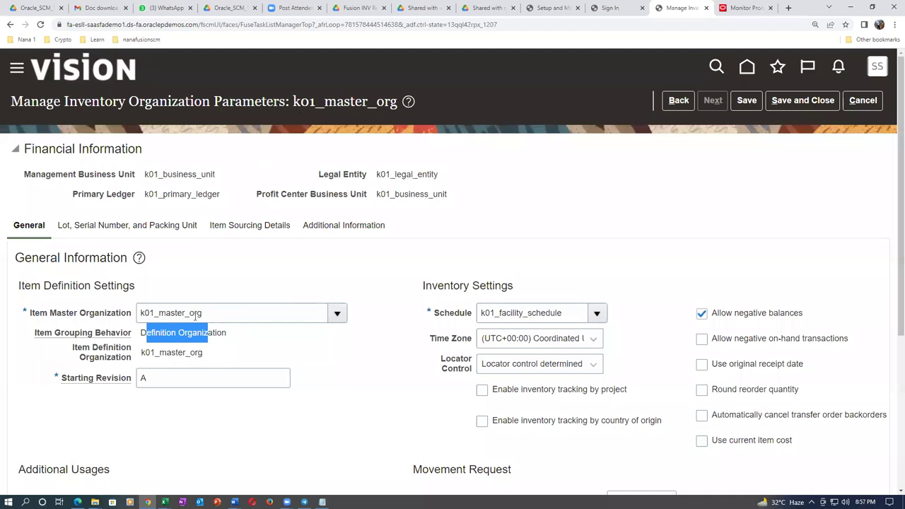
left_click(256, 362)
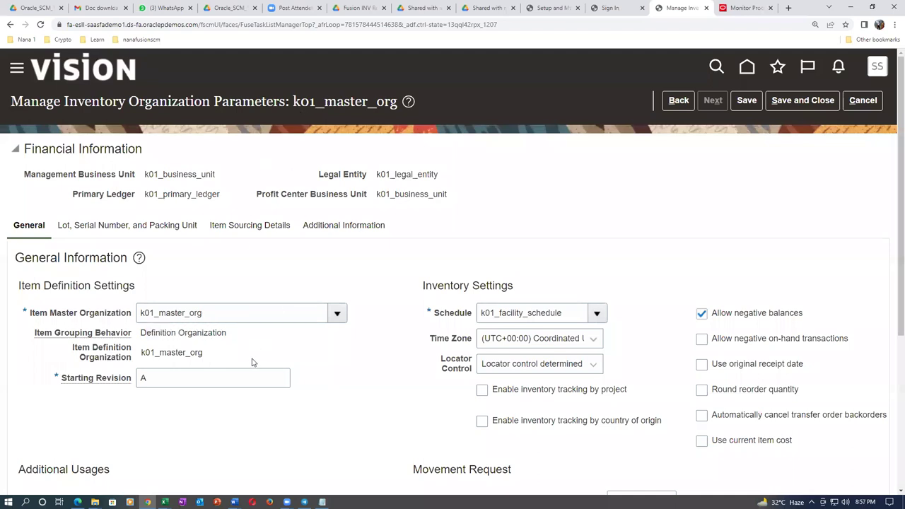
left_click(864, 101)
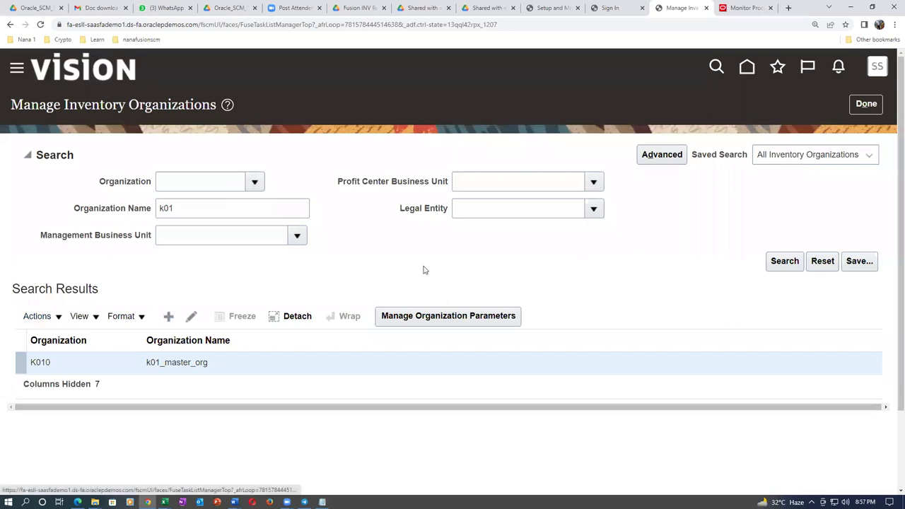
Start a new inventory organization named k01_child_1 with organization code K011 and management business unit k01_business_unit.
left_click(168, 316)
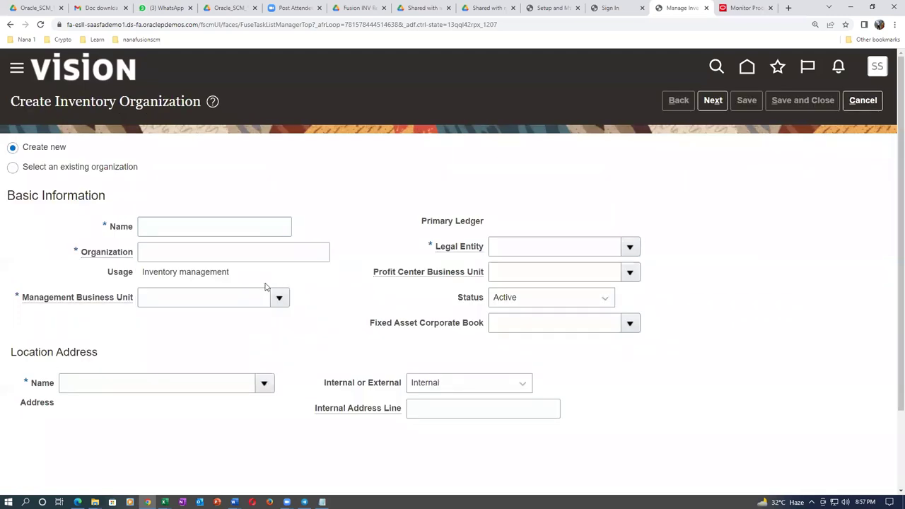
left_click(193, 229)
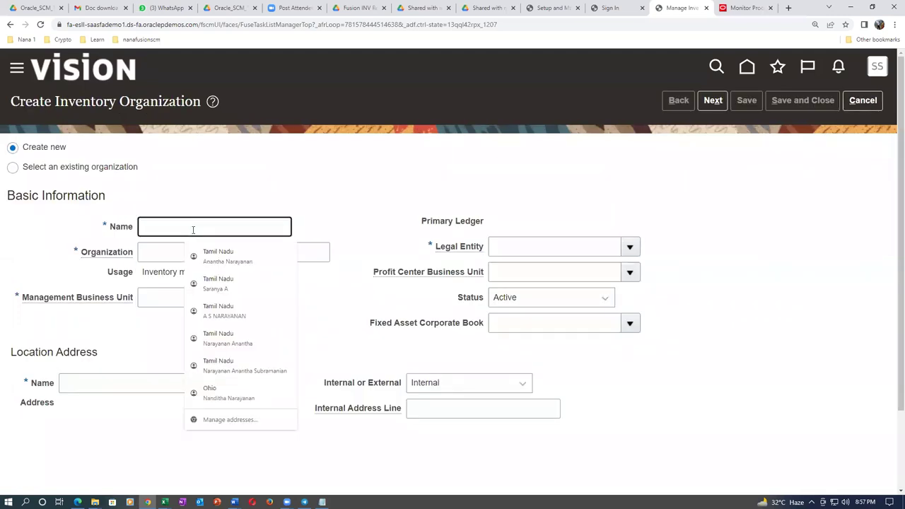
type("k01_child_1")
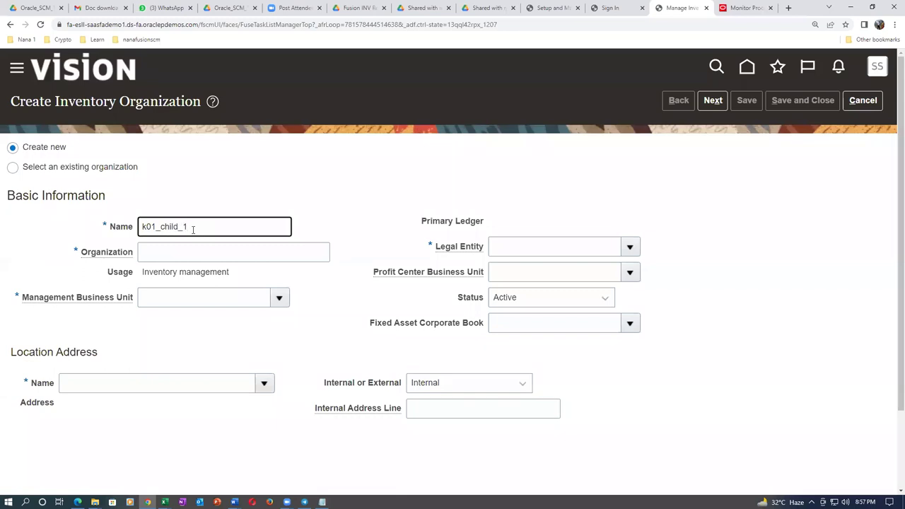
left_click(236, 251)
type("K011")
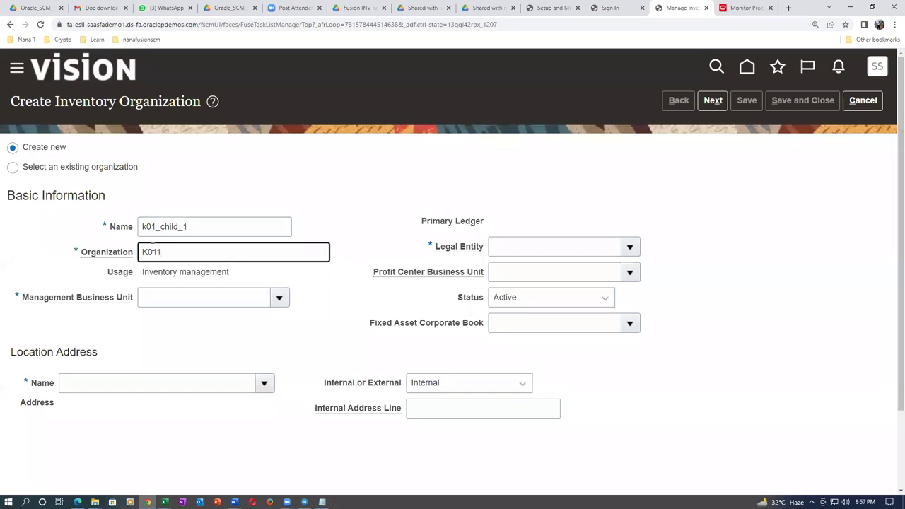
left_click(157, 298)
type("K01")
key("Tab")
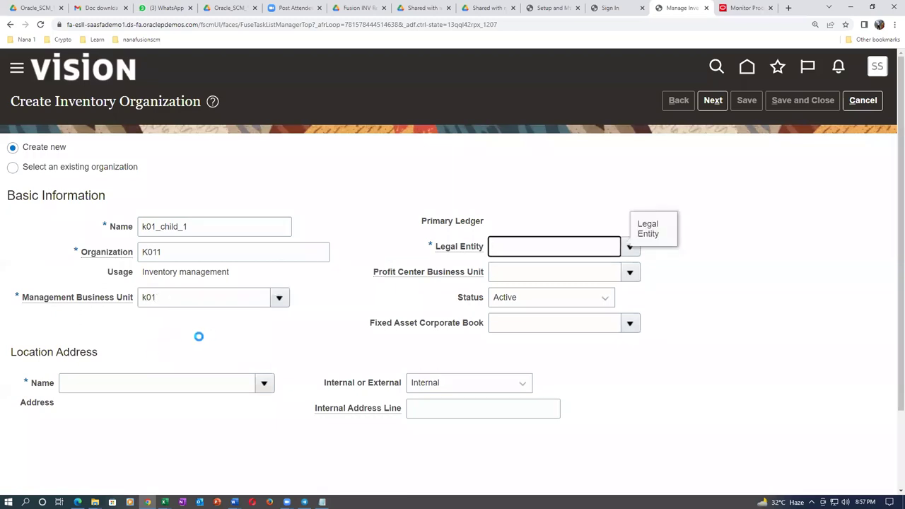
Set the location address name of k01_child_1 to k01_loc_1.
left_click(115, 384)
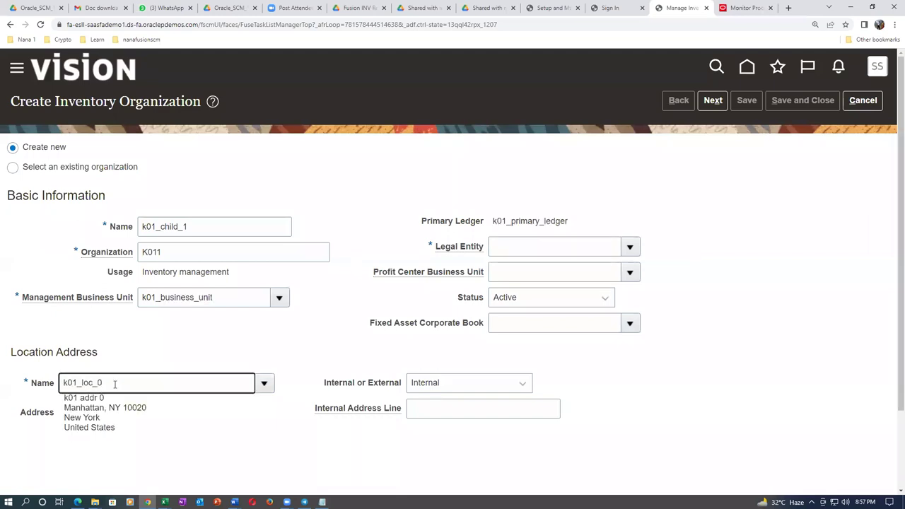
key("BackSpace")
type("1")
key("Tab")
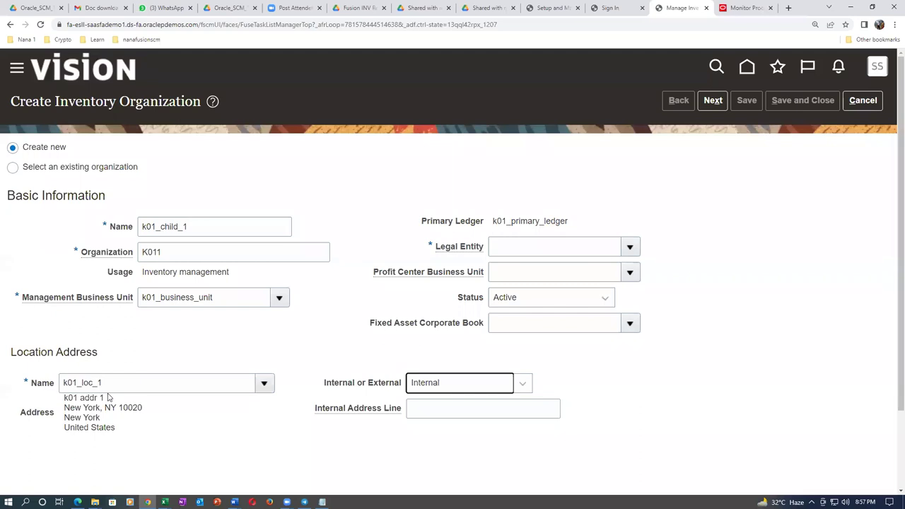
left_click(227, 294)
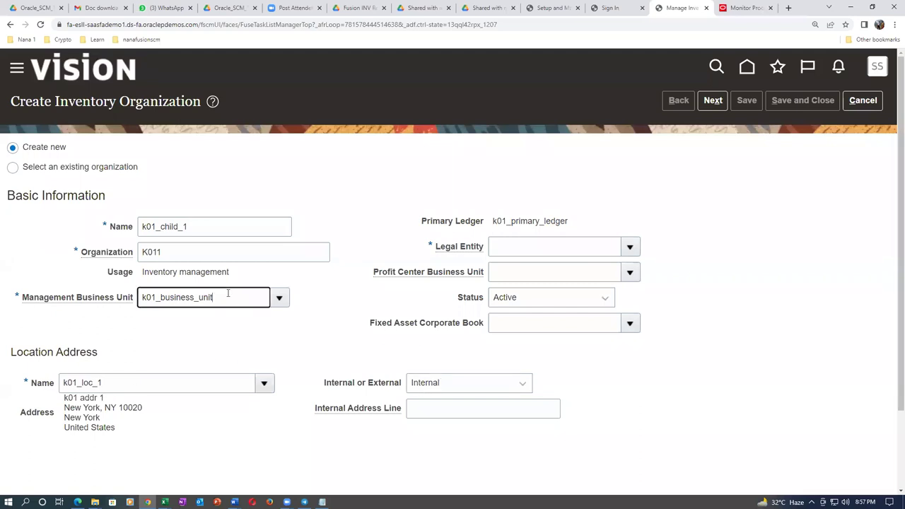
left_click(230, 354)
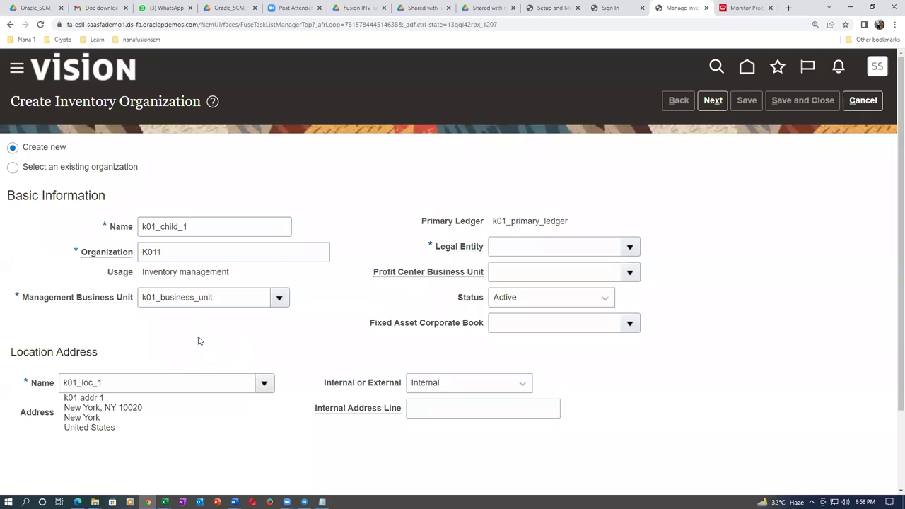
Switch to the Vision enterprise structure PDF in Microsoft Edge and examine the code, name and location of the child inventory organizations.
key("alt+Tab")
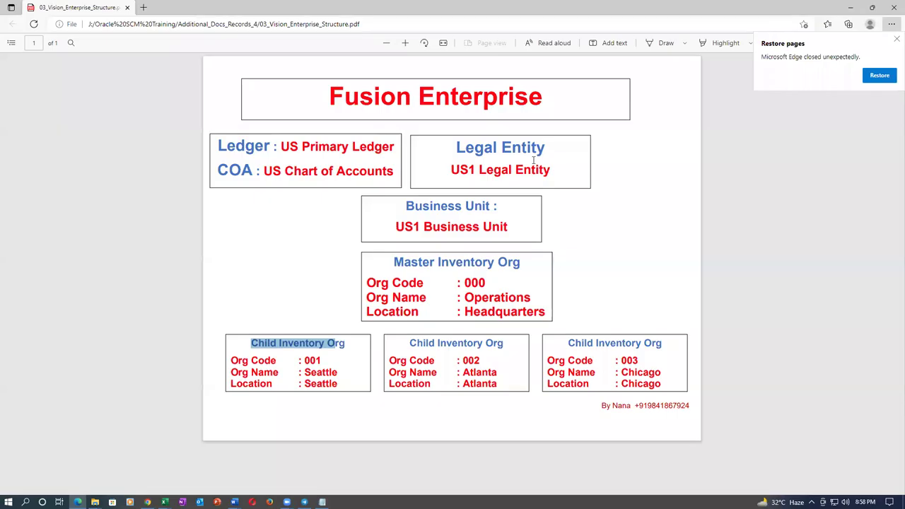
left_click(363, 368)
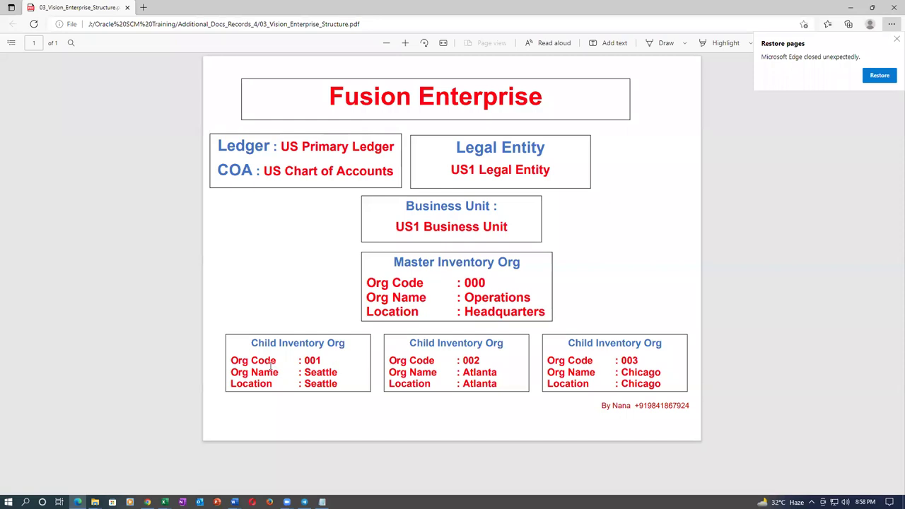
left_click_drag(258, 343, 340, 385)
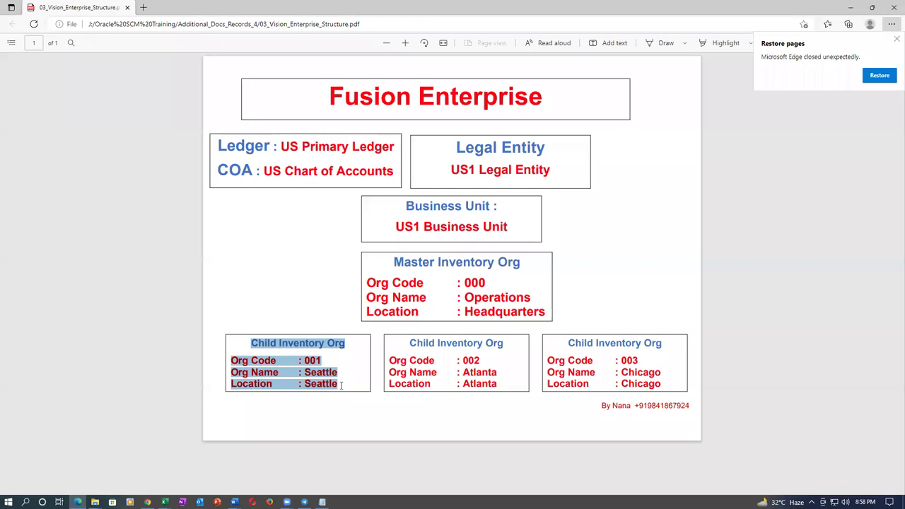
left_click(412, 387)
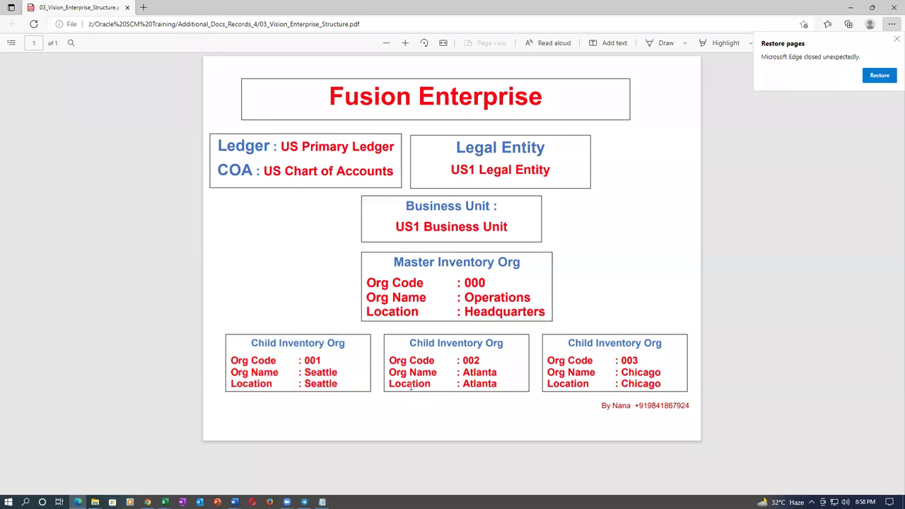
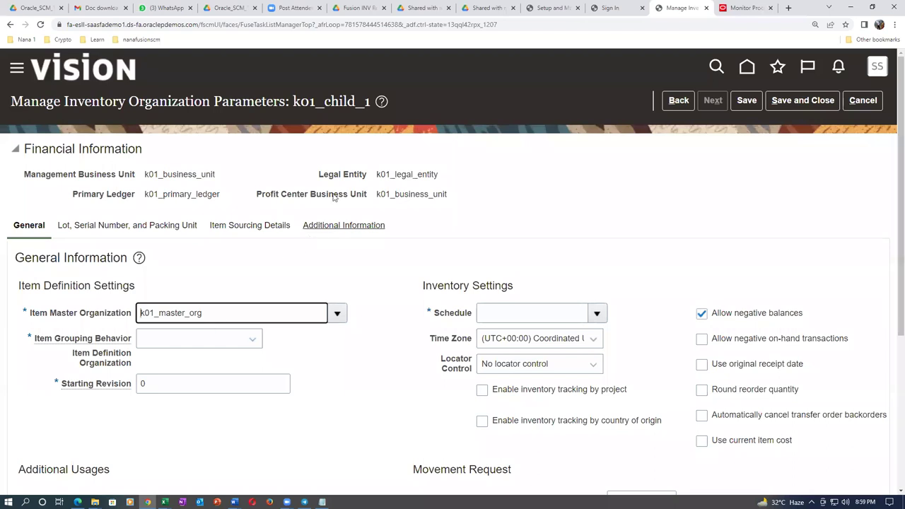
Set the item grouping behavior of k01_child_1 to Definition Organization and its starting revision to B.
left_click(191, 342)
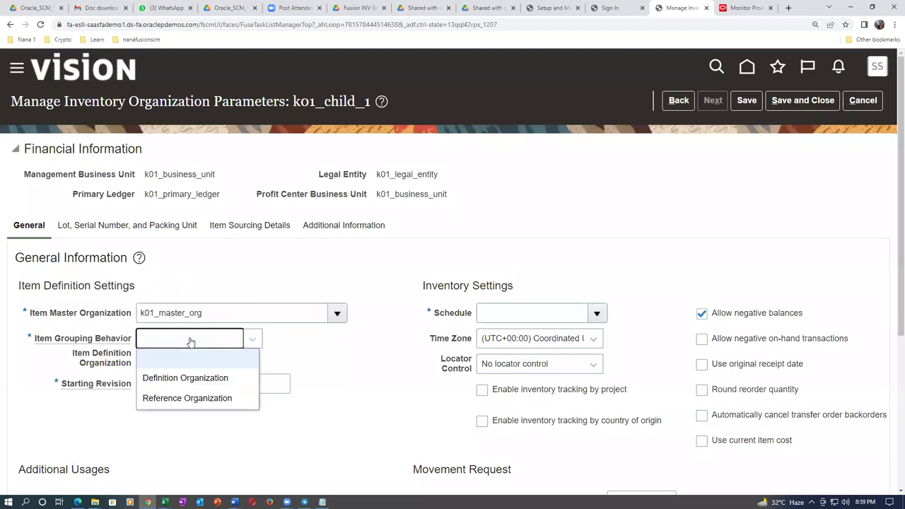
left_click(213, 381)
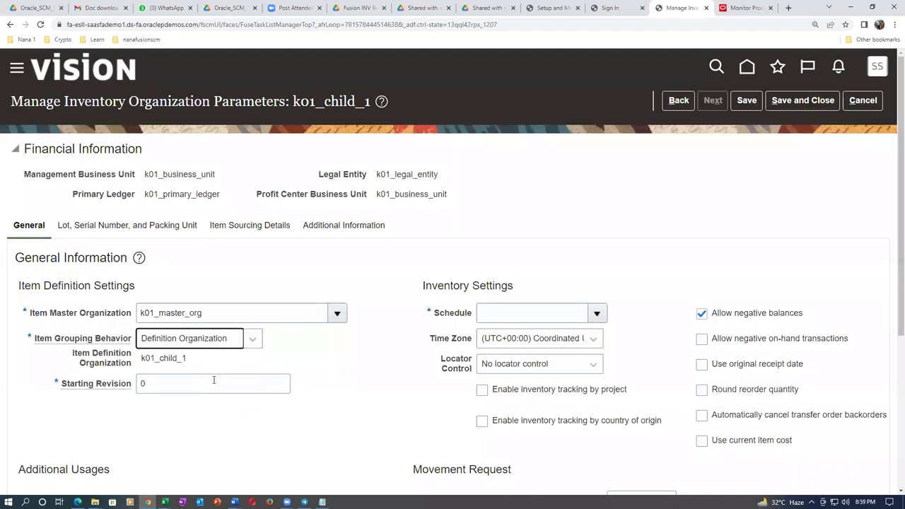
key("Tab")
type("B")
key("Tab")
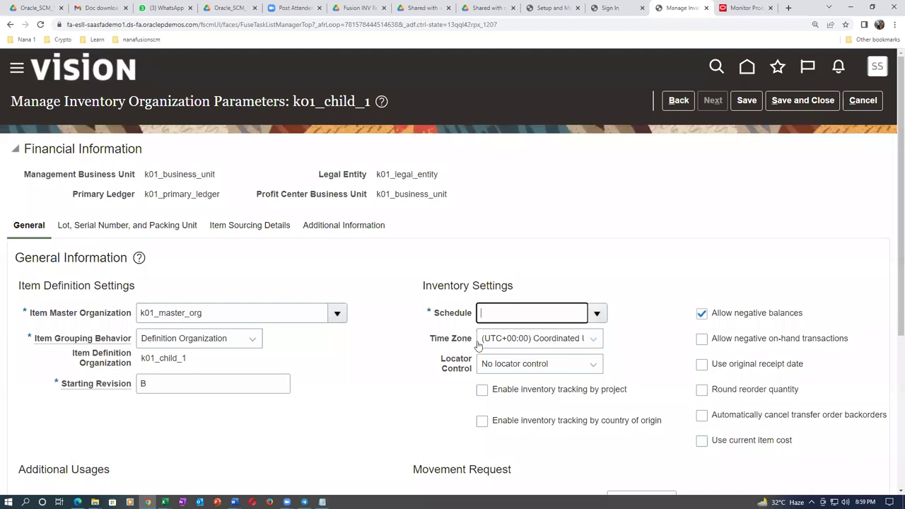
Assign the k01_facility_schedule schedule and set the locator control to Locator control determined at subinventory level.
type("k01")
key("Tab")
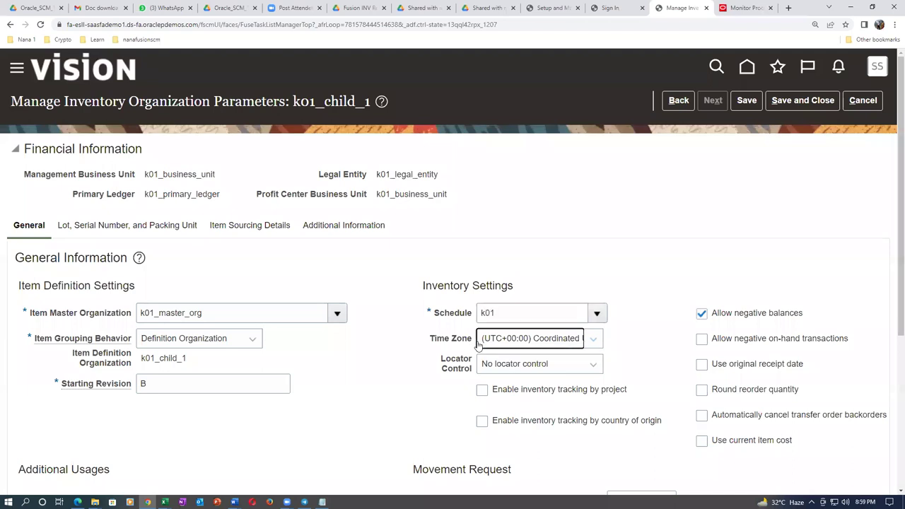
left_click(519, 366)
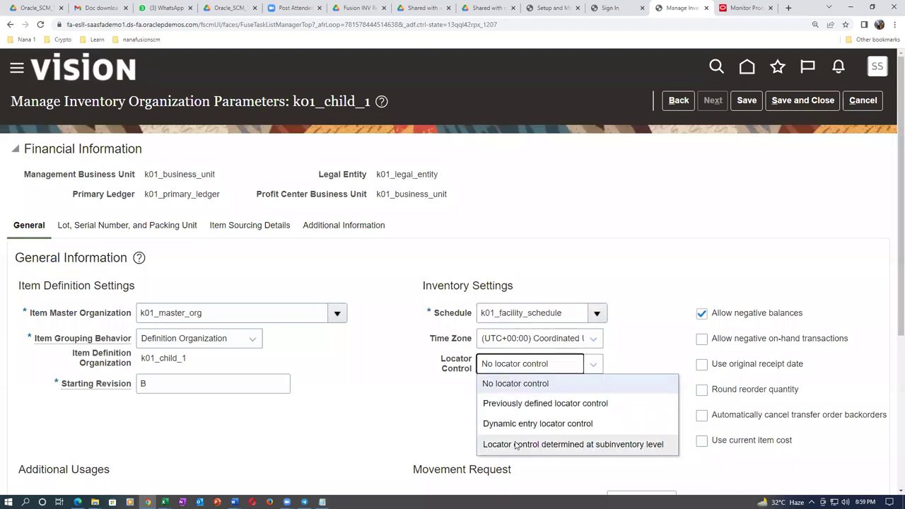
left_click(515, 445)
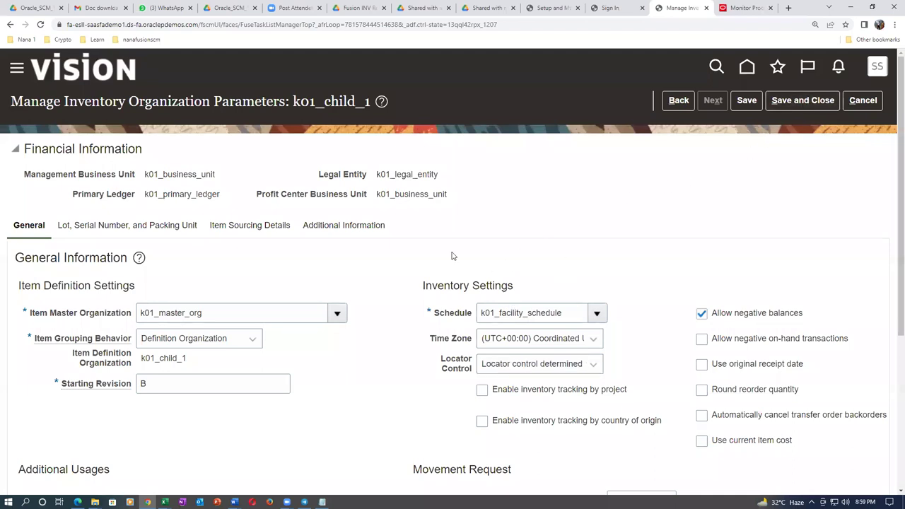
Check the item grouping behavior choices, save and close the k01_child_1 parameters, and rerun the k01 organization search.
left_click(179, 346)
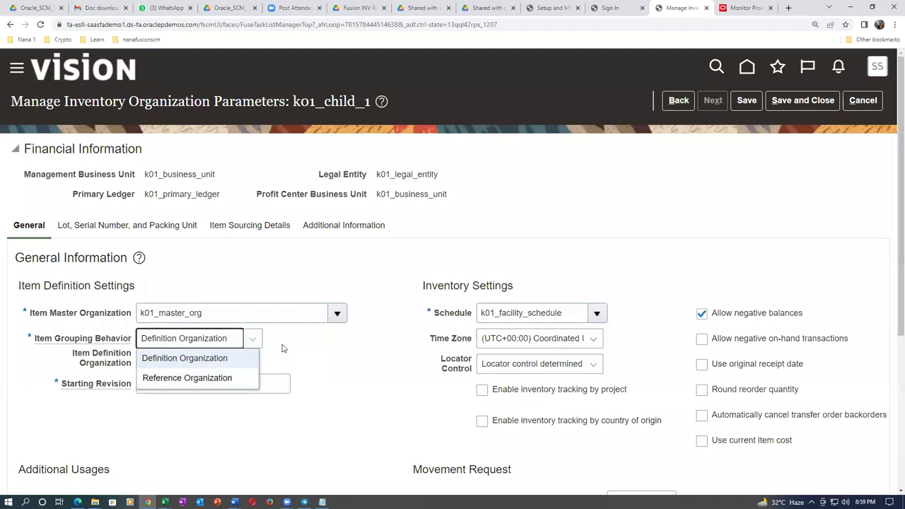
left_click(281, 348)
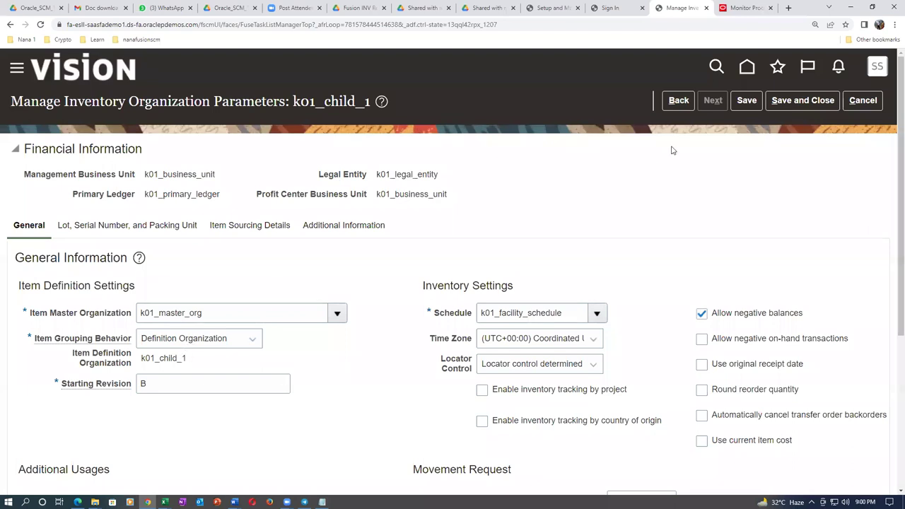
left_click(801, 103)
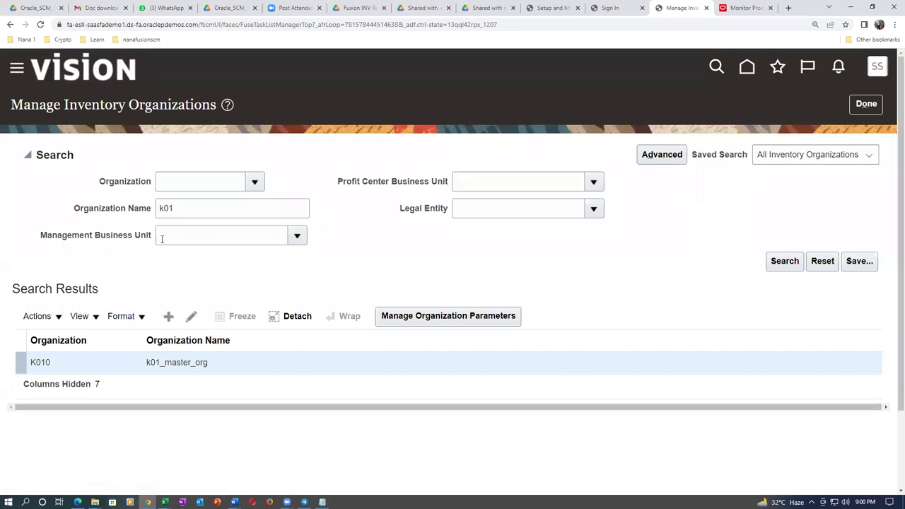
left_click(785, 262)
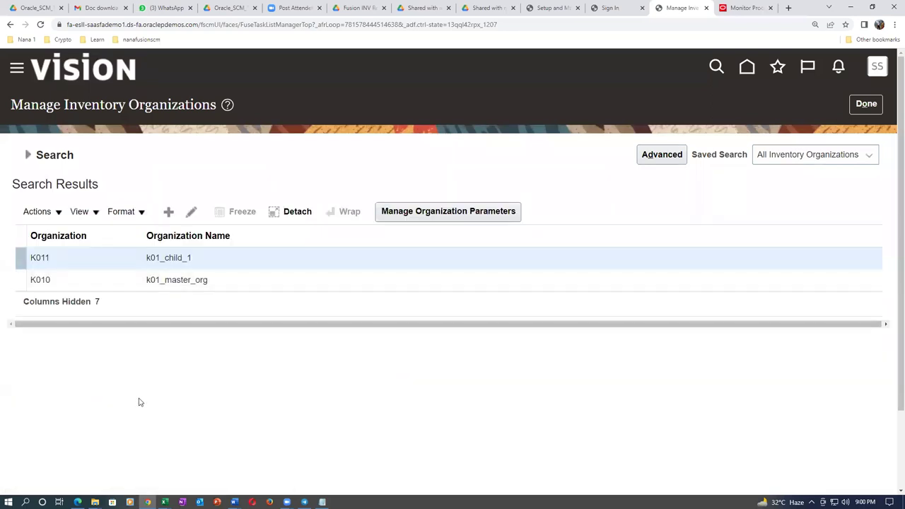
Start a new inventory organization named k01_child_2 with organization code K012 and management business unit k01_business_unit.
left_click(168, 212)
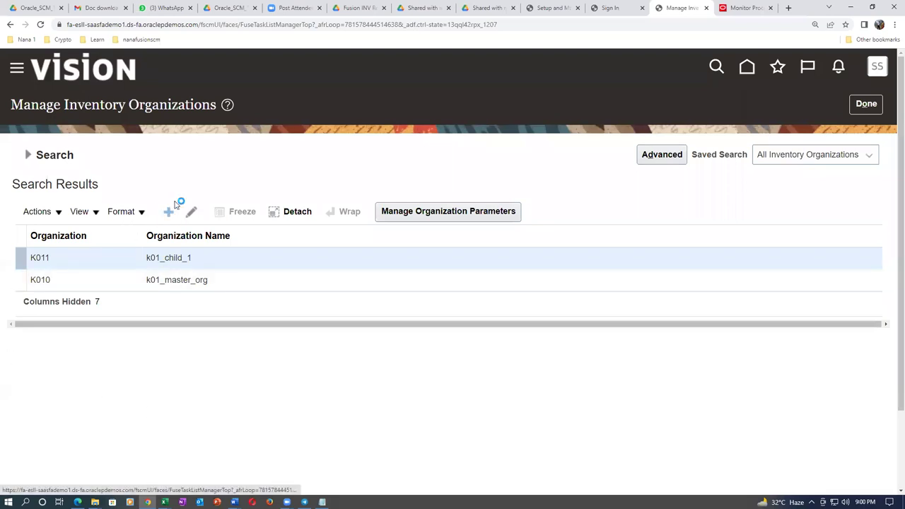
left_click(205, 225)
type("k01_child_2")
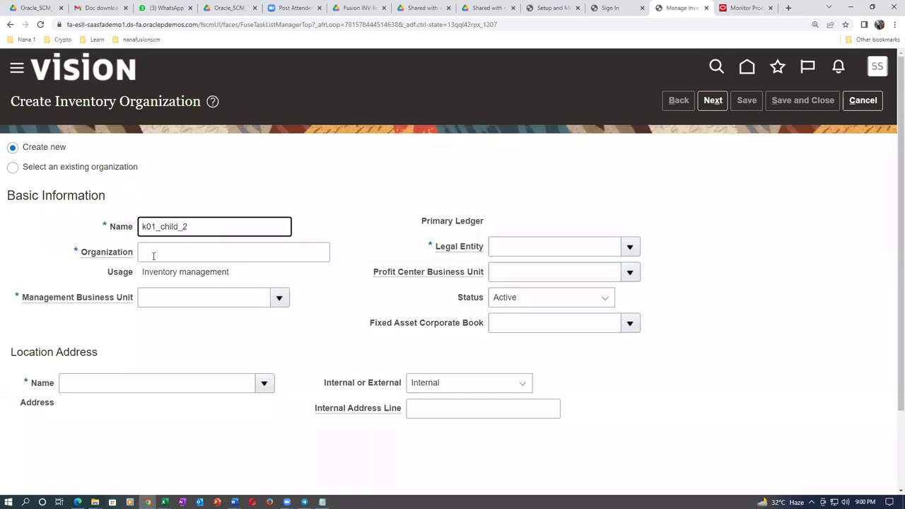
left_click(152, 252)
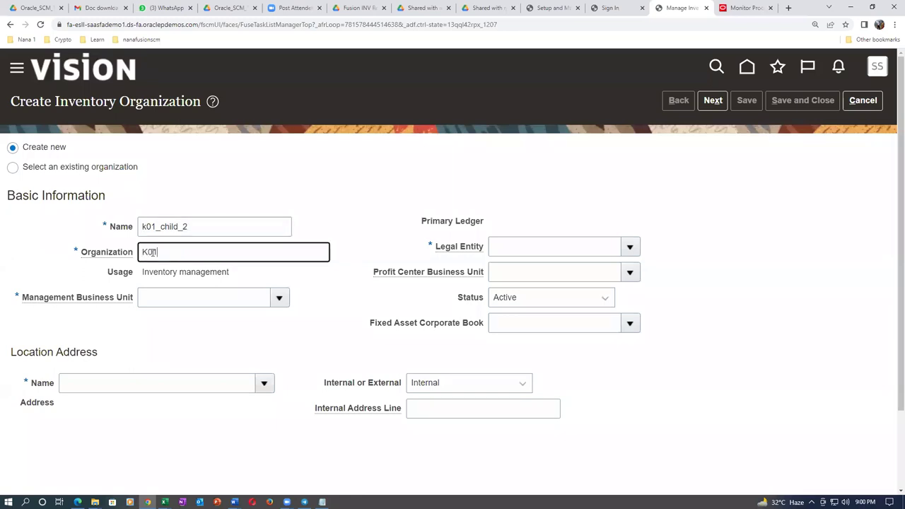
left_click(147, 297)
type("k0")
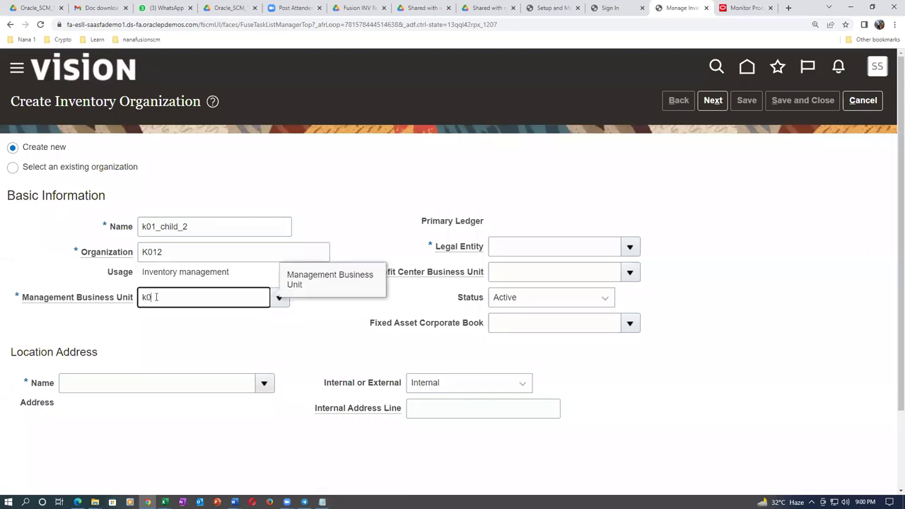
type("1")
key("Tab")
Set the location address name of k01_child_2 to k01_loc_2, keeping the location Internal.
left_click(131, 384)
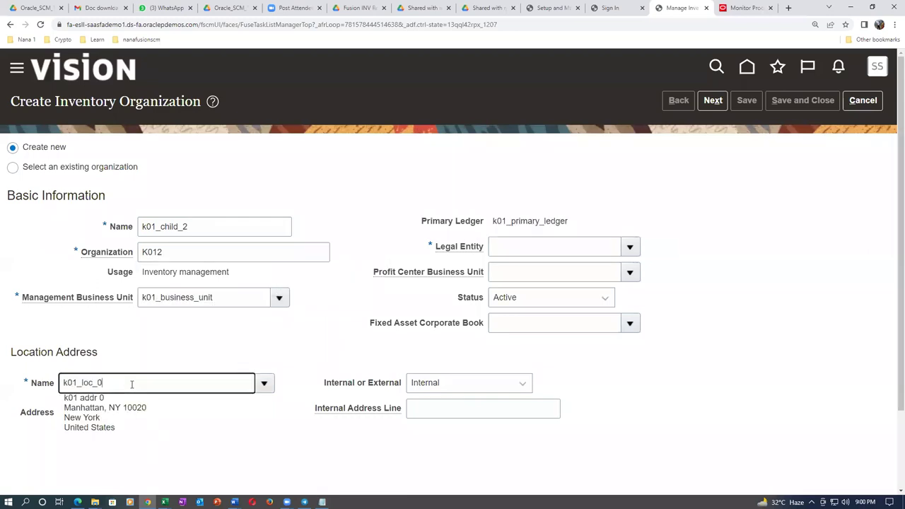
key("Tab")
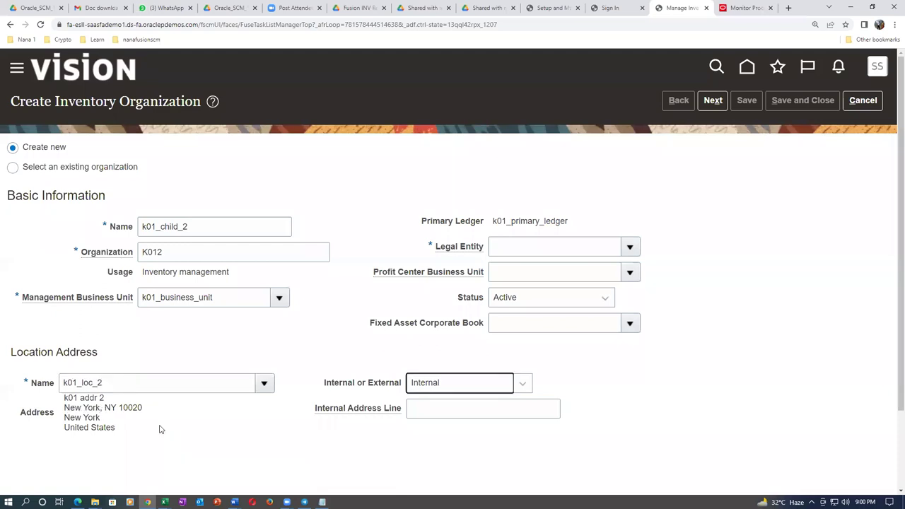
left_click(506, 253)
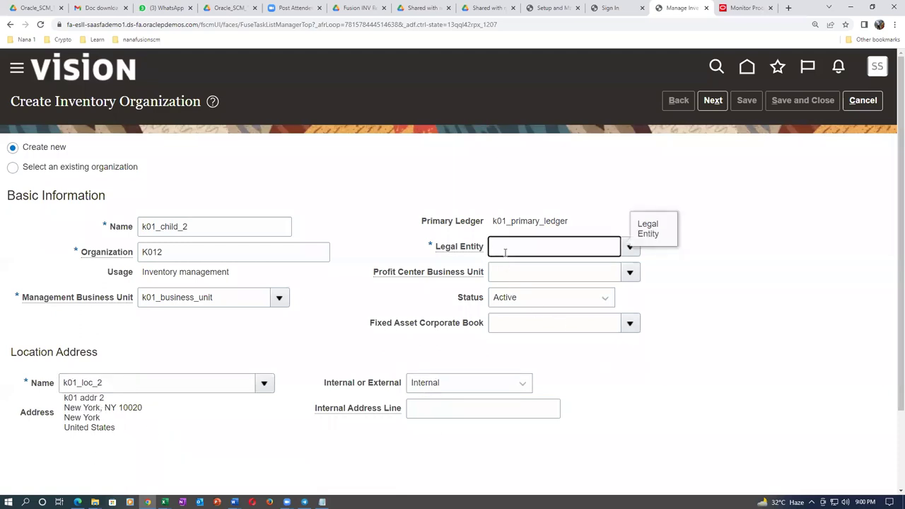
left_click(434, 389)
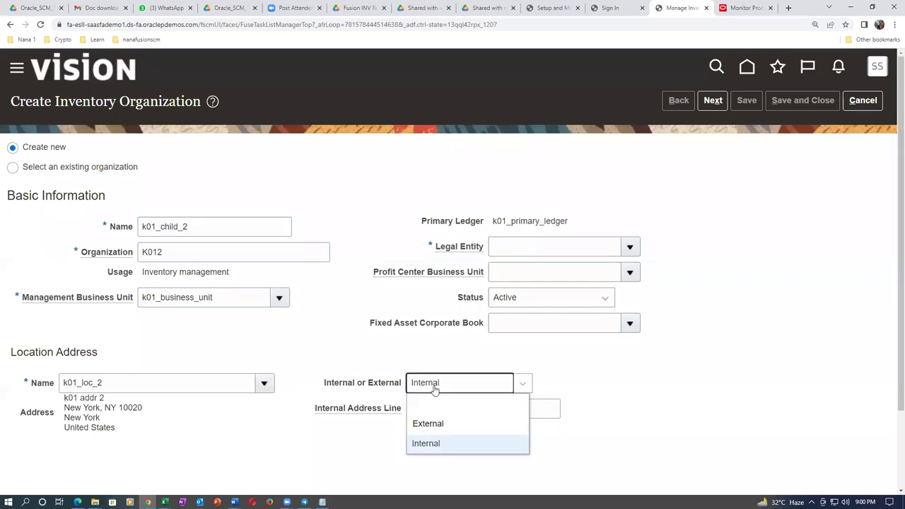
left_click(434, 389)
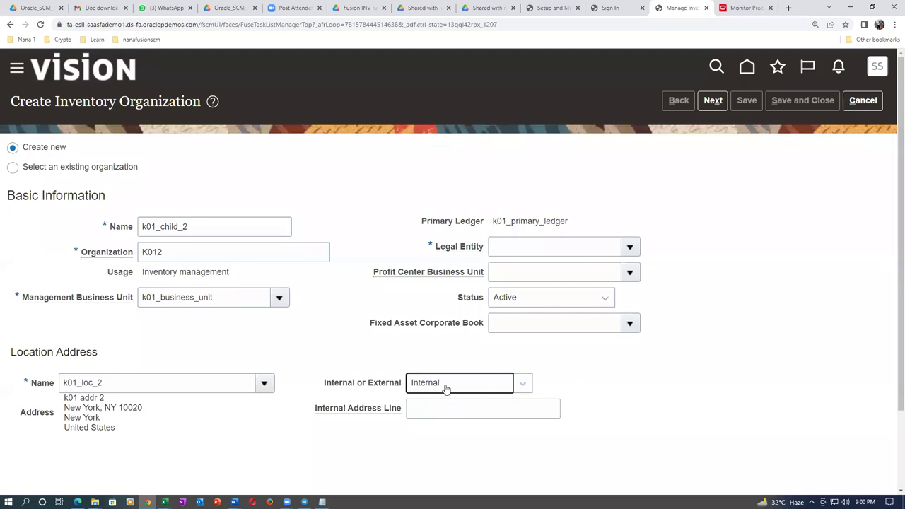
Set the legal entity of k01_child_2 to k01_legal_entity.
left_click(523, 246)
left_click(628, 247)
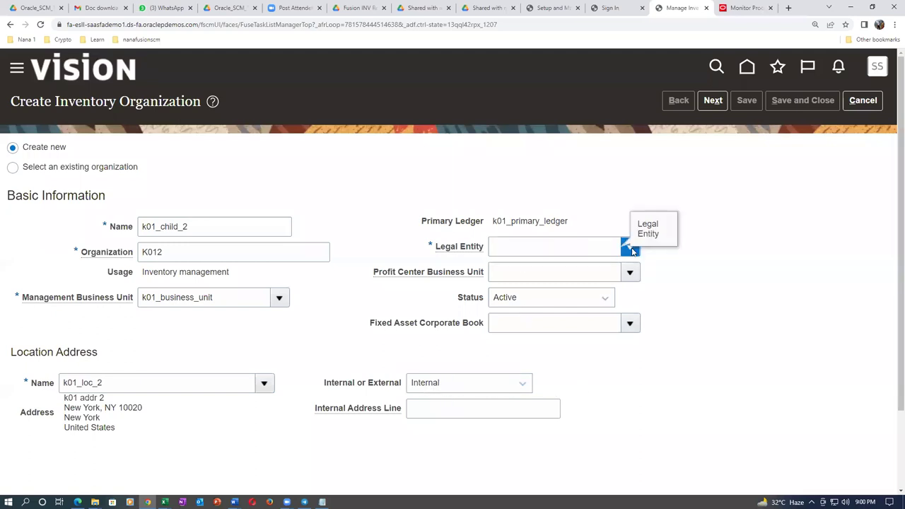
left_click(584, 271)
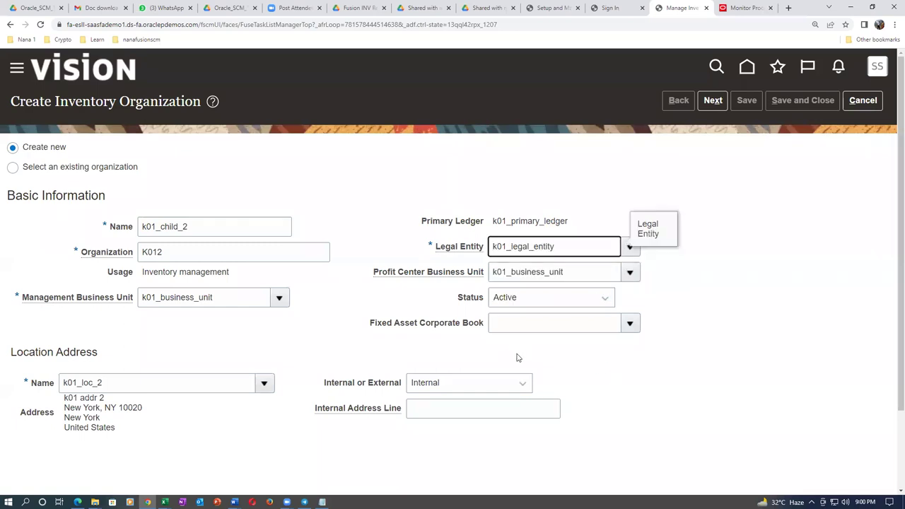
Continue to the parameters of k01_child_2 and set its item master organization to k01_master_org.
left_click(710, 107)
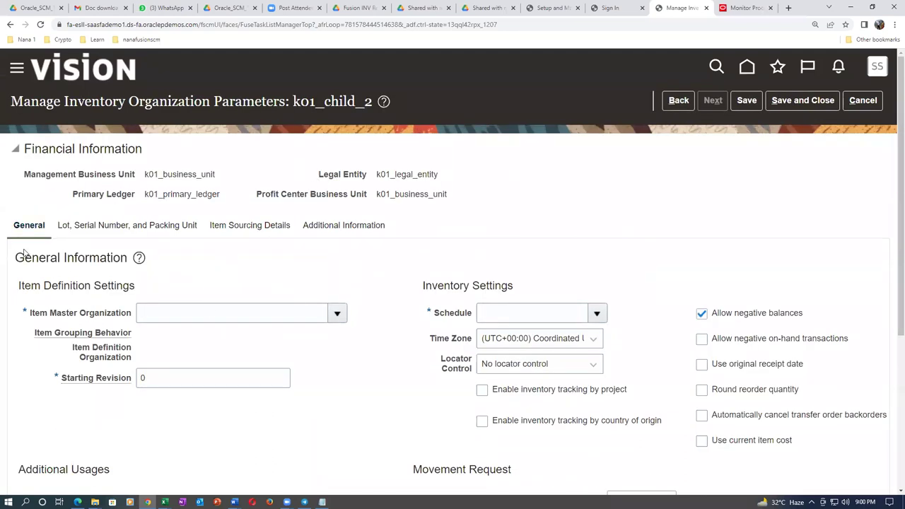
left_click(148, 312)
type("k01")
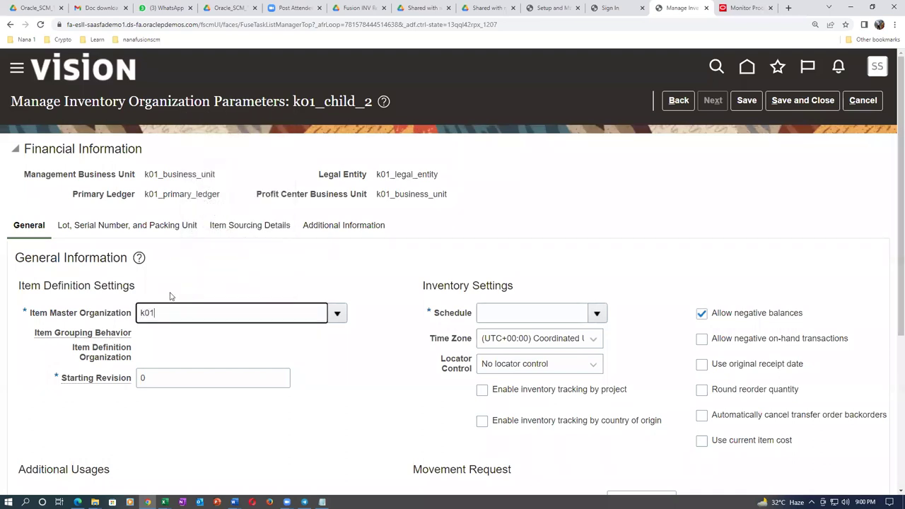
key("Tab")
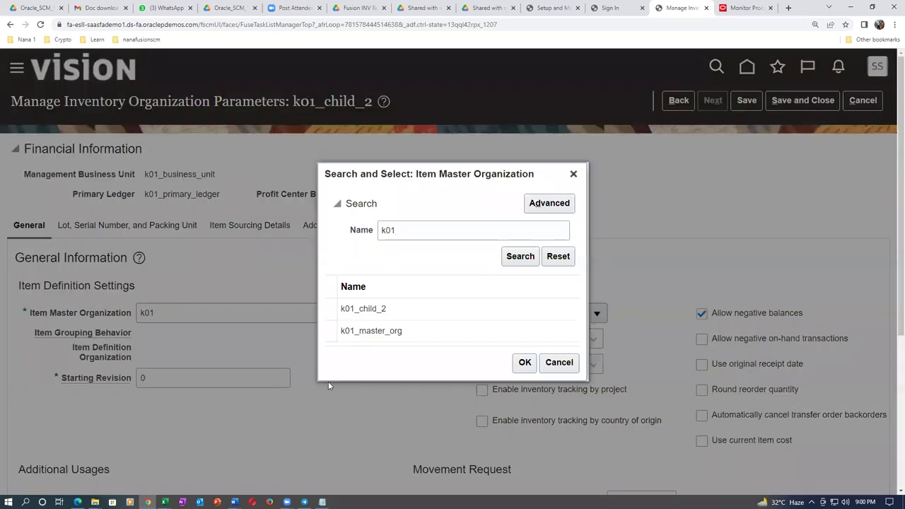
left_click(398, 331)
left_click(525, 363)
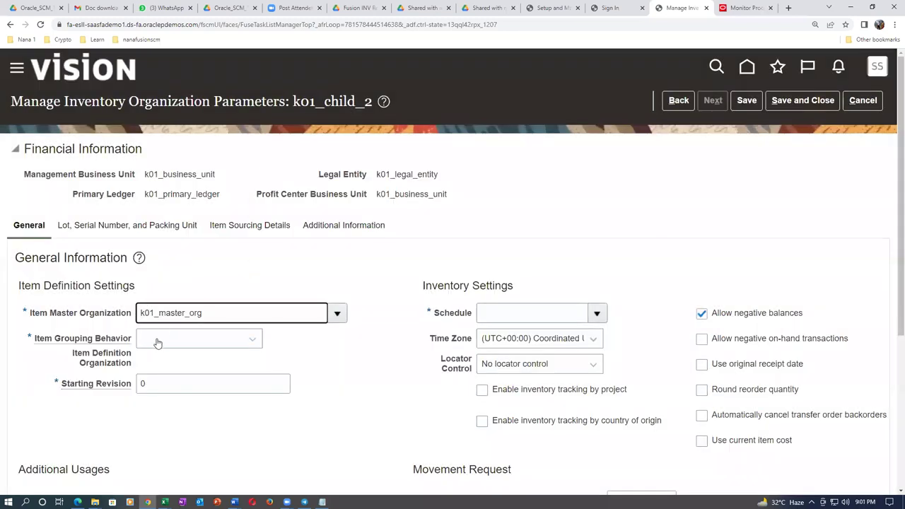
Set the item grouping behavior of k01_child_2 to Definition Organization and its starting revision to C.
left_click(157, 340)
left_click(165, 379)
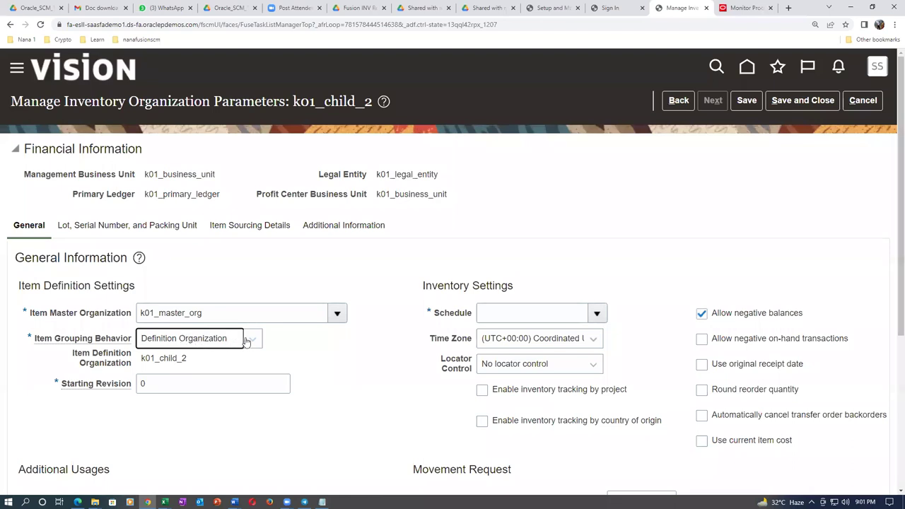
left_click(252, 340)
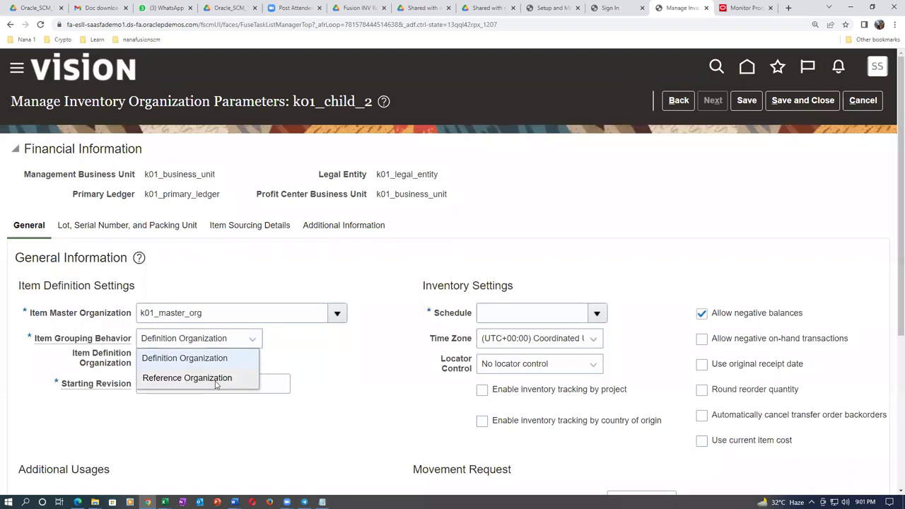
left_click(297, 355)
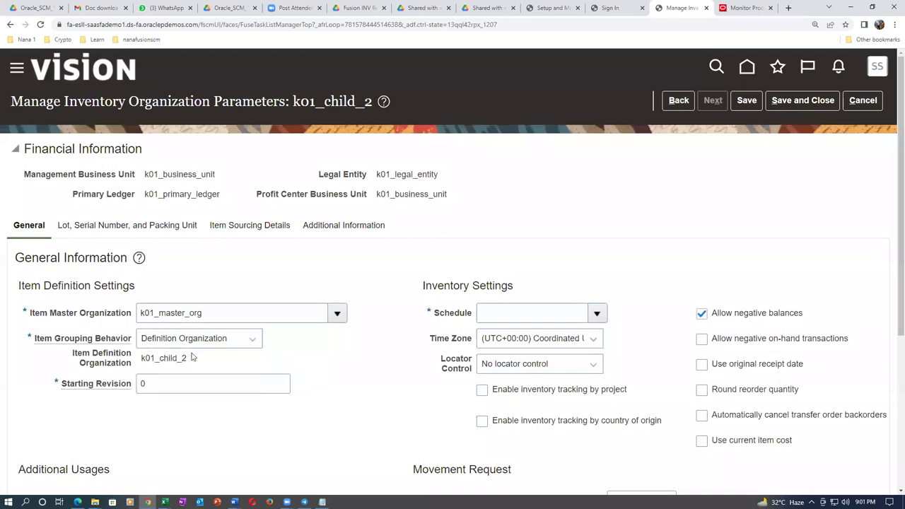
double_click(156, 384)
type("C")
key("Tab")
Assign the schedule k01_facility_schedule to k01_child_2 and have locator control determined at subinventory level.
type("k")
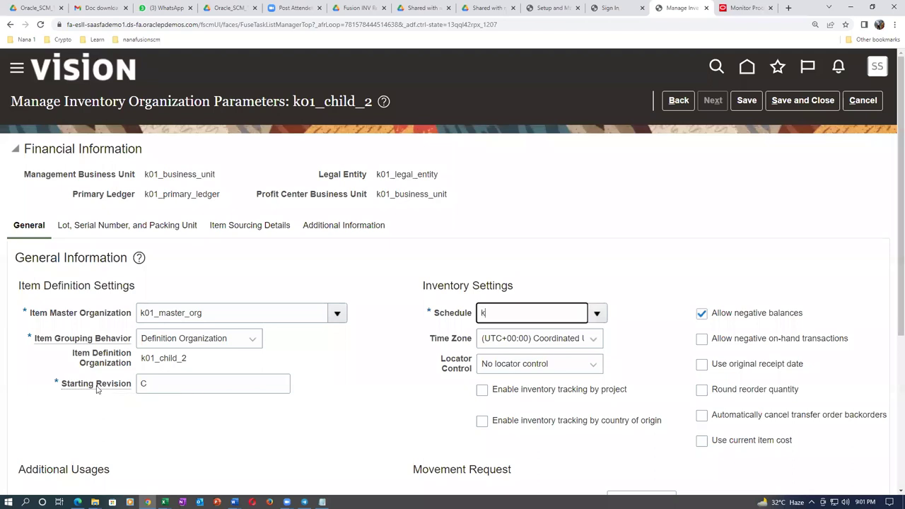
type("01")
key("Tab")
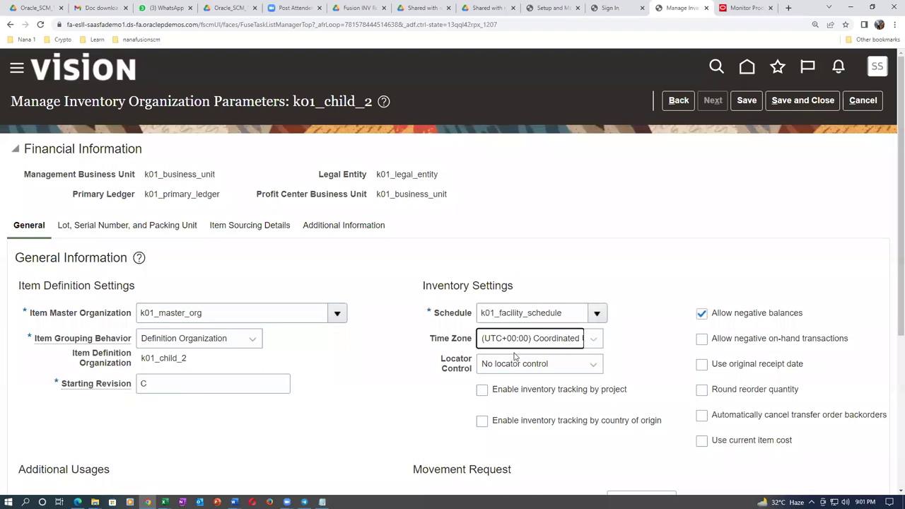
left_click(510, 365)
left_click(500, 445)
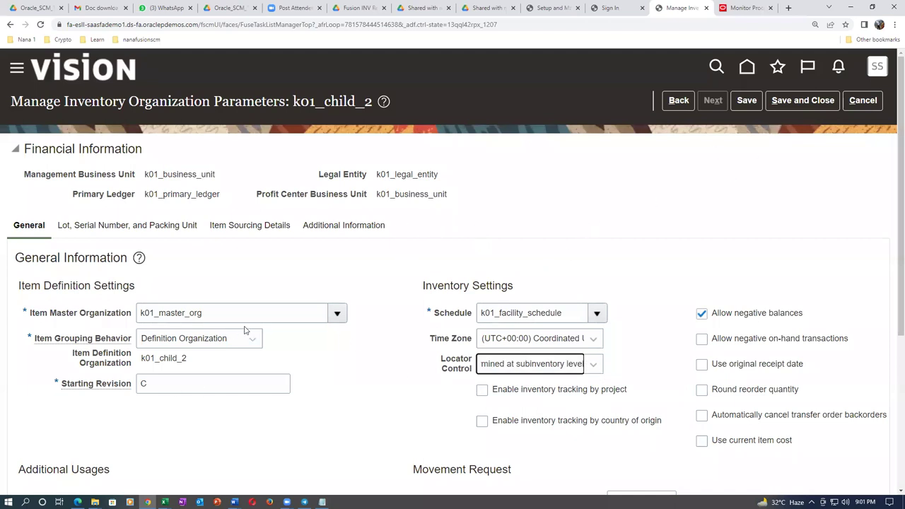
Save and close the k01_child_2 parameters, rerun the k01 organization search, and leave the inventory organizations page.
left_click(785, 100)
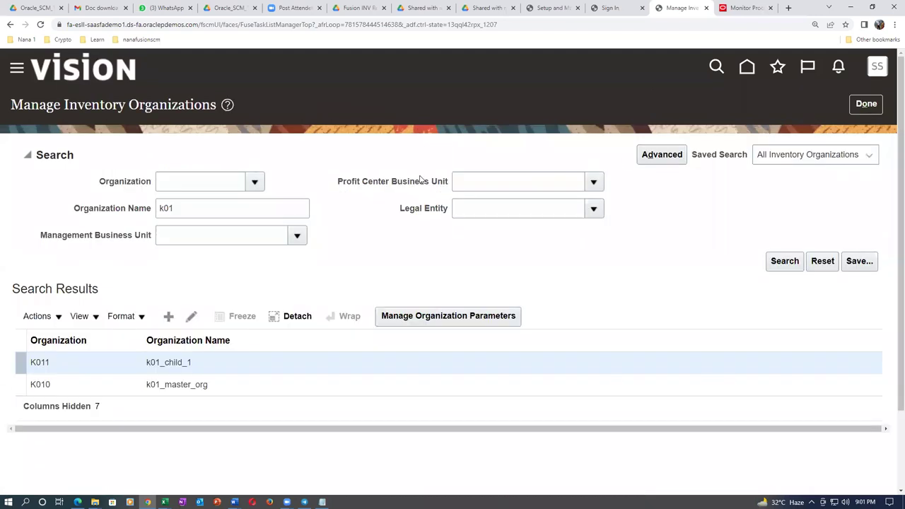
left_click(774, 267)
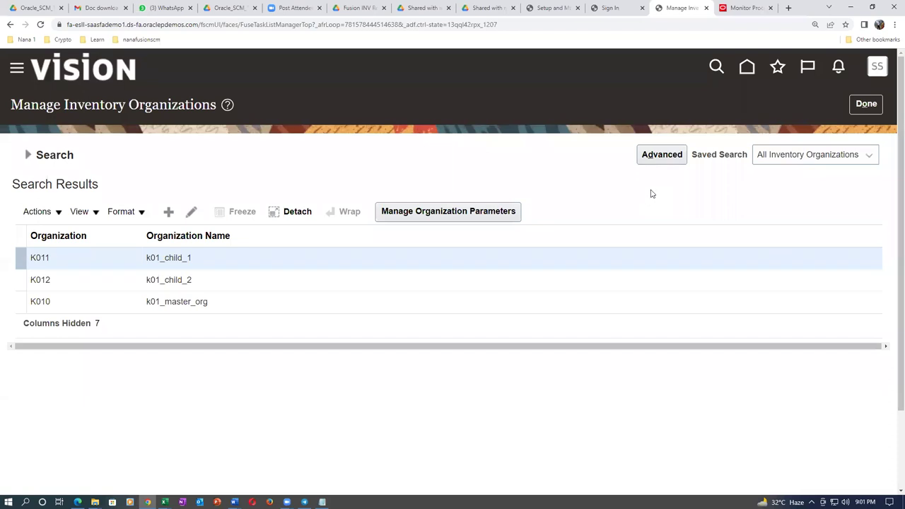
left_click(868, 104)
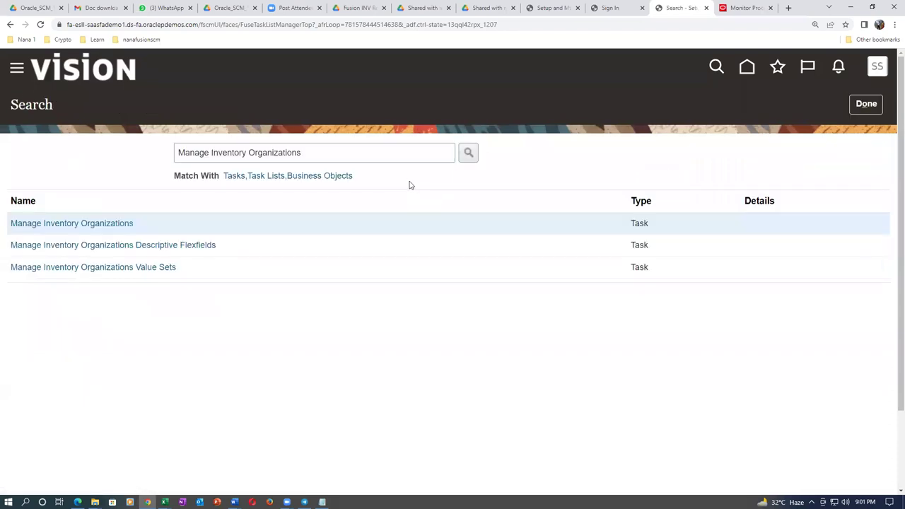
Switch to the Excel work sheet and copy the Manage Locations task name for tying the orgs to locations.
key("alt+Tab")
key("alt+Tab")
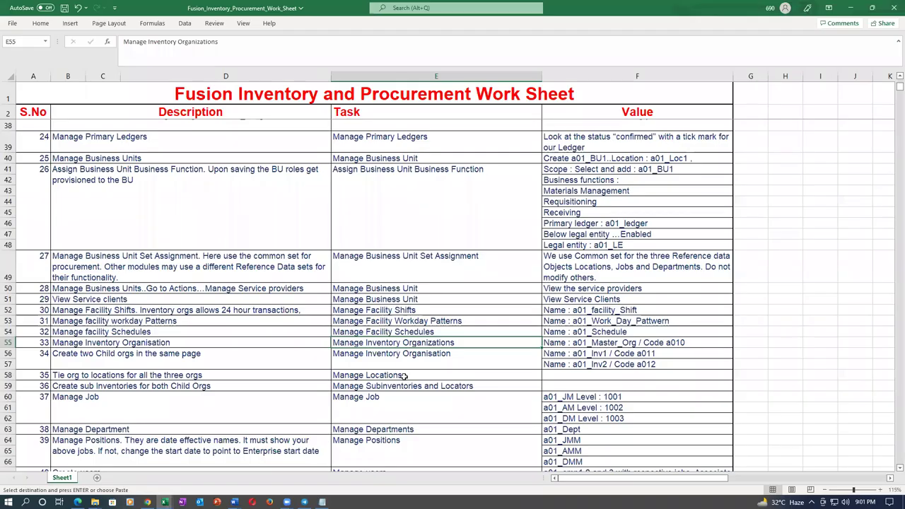
left_click(414, 358)
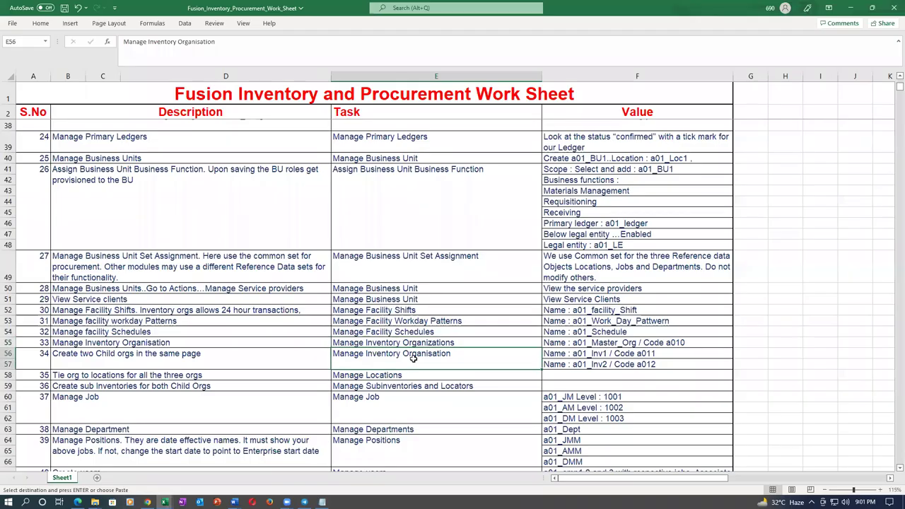
left_click(229, 378)
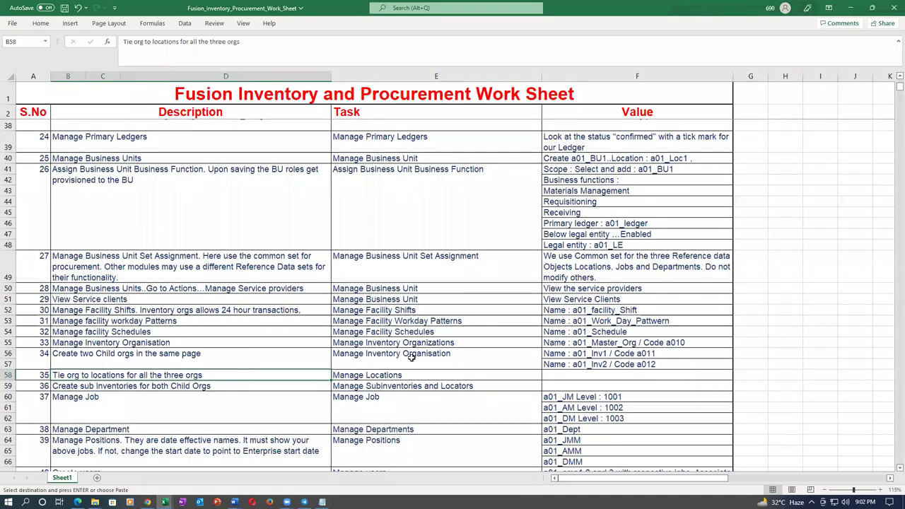
left_click(411, 375)
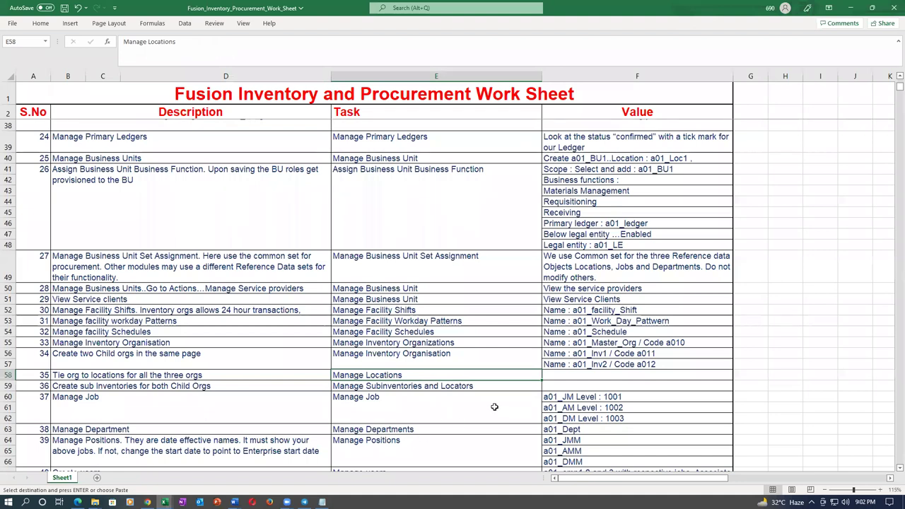
scroll(495, 408, "down", 2)
scroll(485, 389, "down", 1)
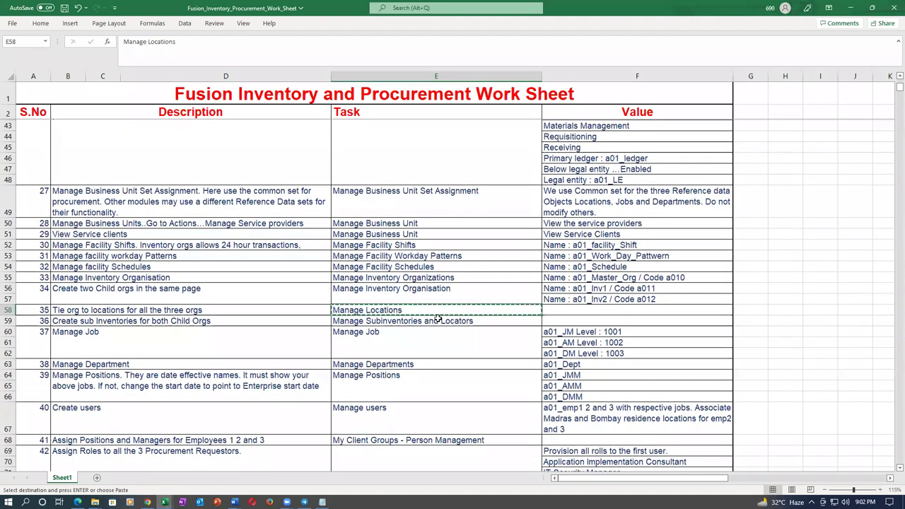
Return to Oracle Fusion in Chrome, search for the Manage Locations task, and open it.
key("alt+Tab")
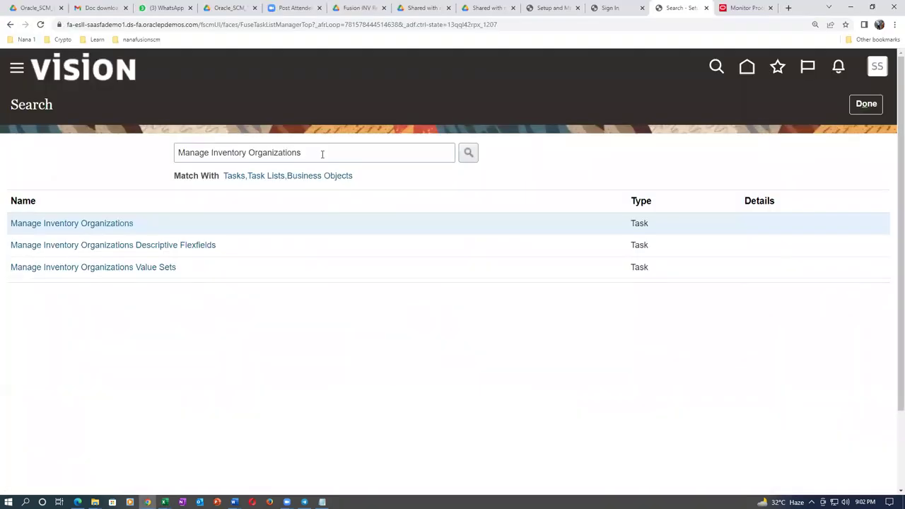
triple_click(322, 154)
type("Manage Locations")
key("Return")
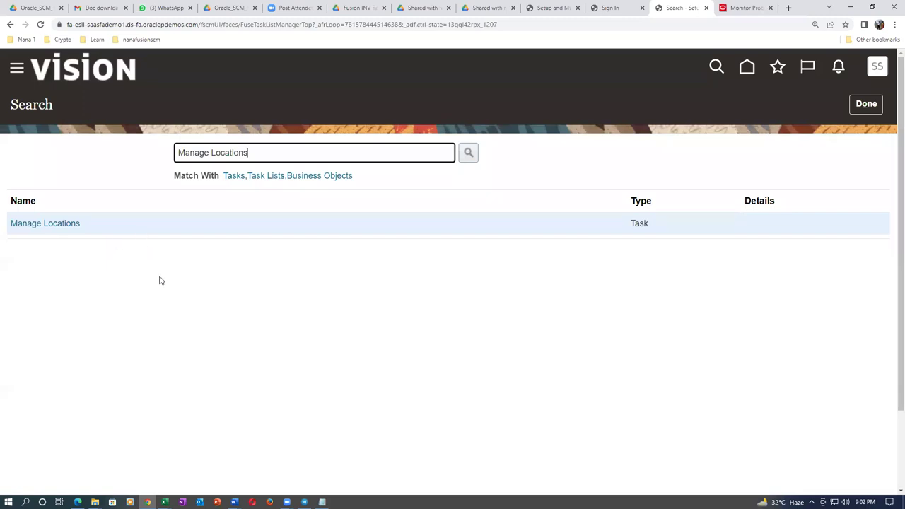
left_click(55, 225)
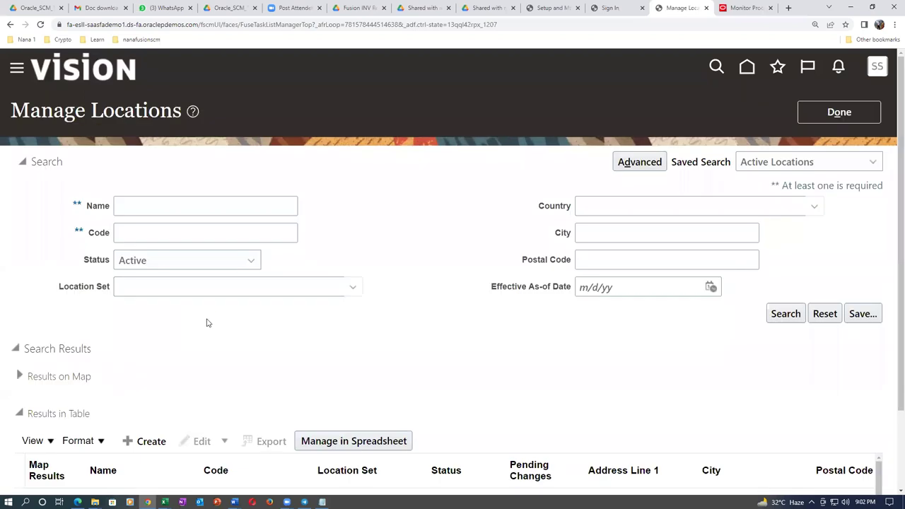
Search the active locations for names starting with k01.
left_click(158, 205)
type("k01")
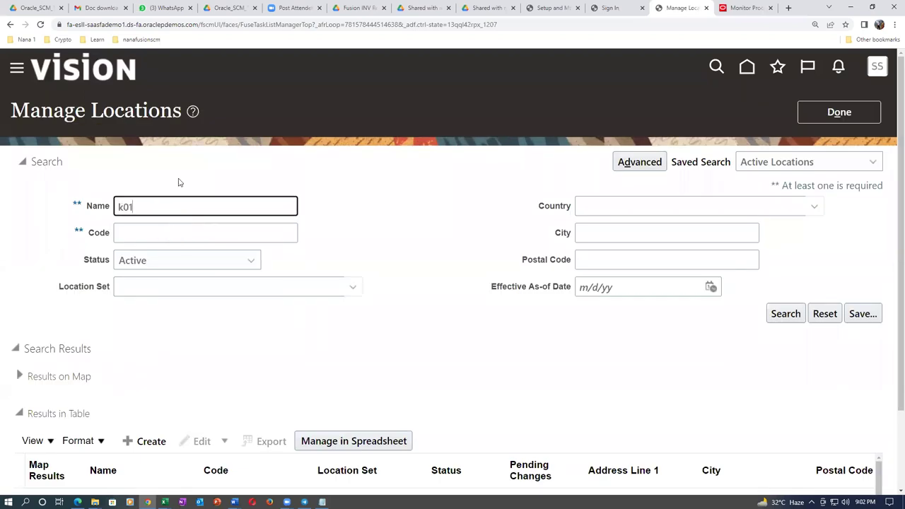
scroll(363, 267, "down", 2)
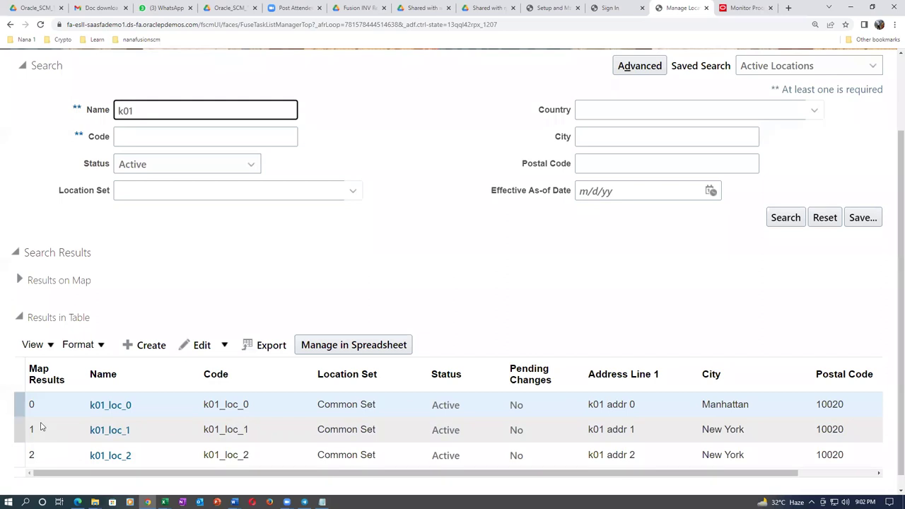
Open location k01_loc_0 for an update with effective start date 9/24/22 and no action reason.
left_click(20, 406)
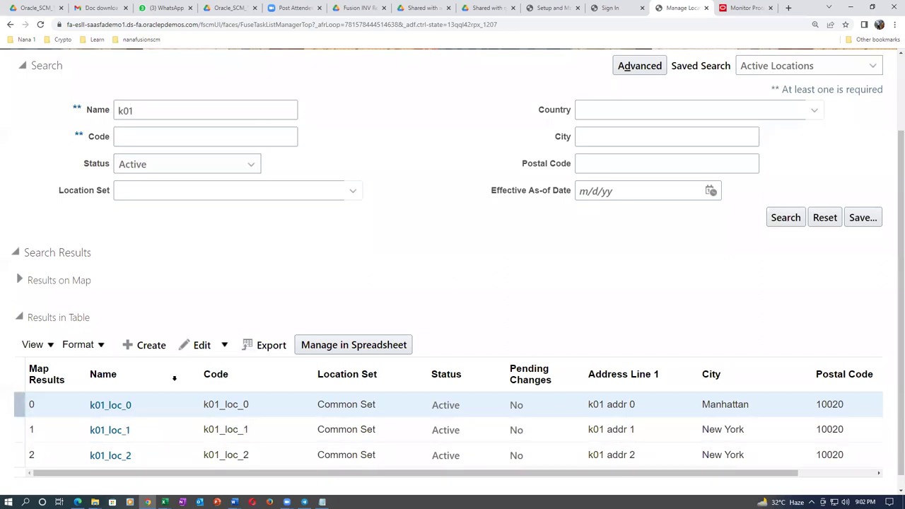
left_click(205, 348)
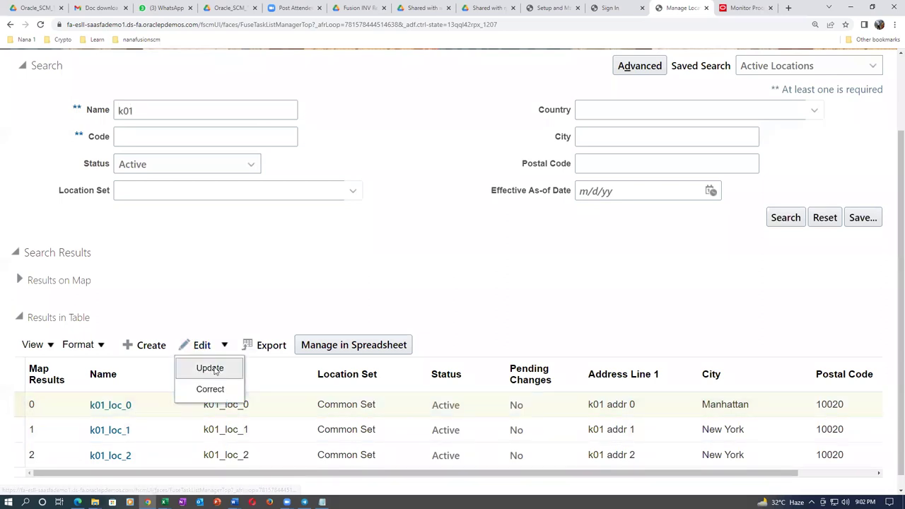
left_click(20, 406)
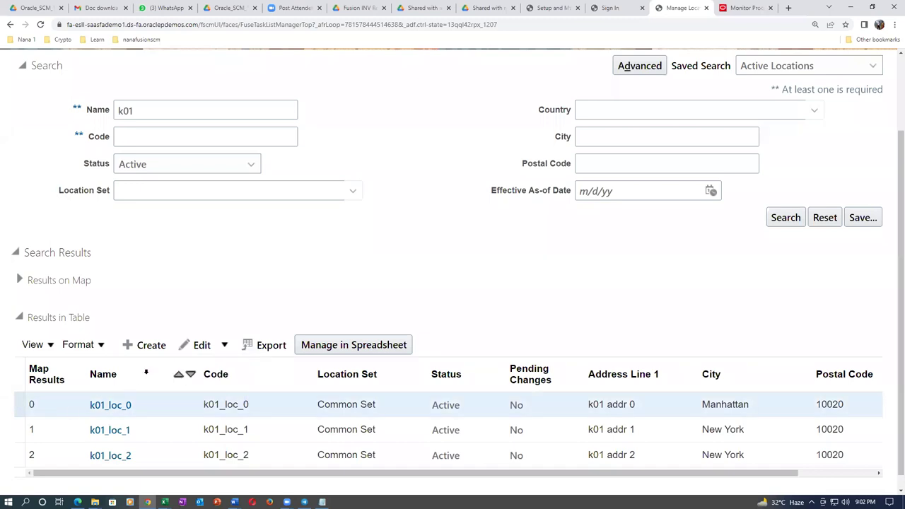
left_click(203, 345)
left_click(209, 368)
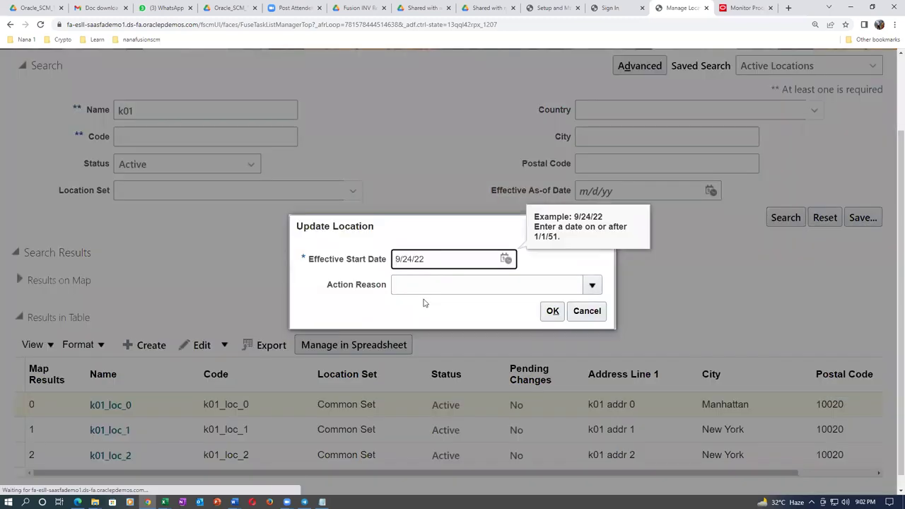
left_click(551, 313)
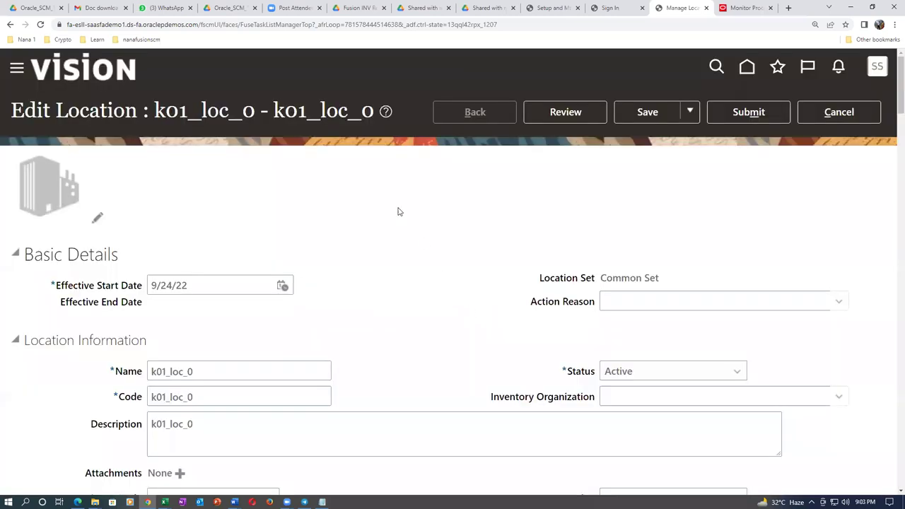
Associate location k01_loc_0 with the inventory organization k01_master_org.
scroll(594, 256, "down", 3)
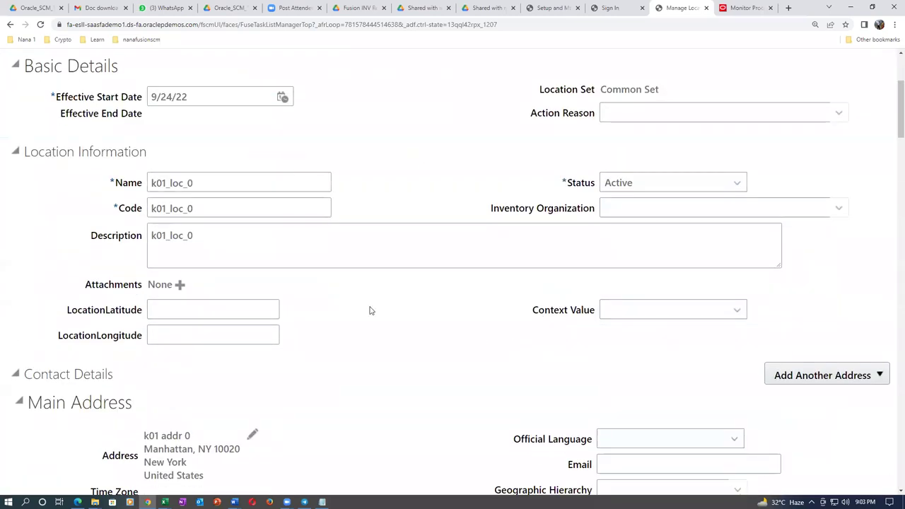
left_click(671, 210)
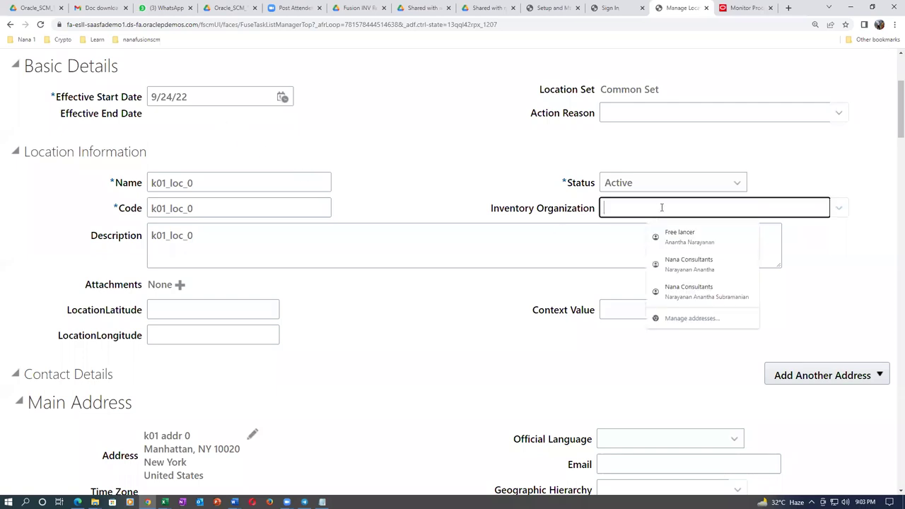
type("k01")
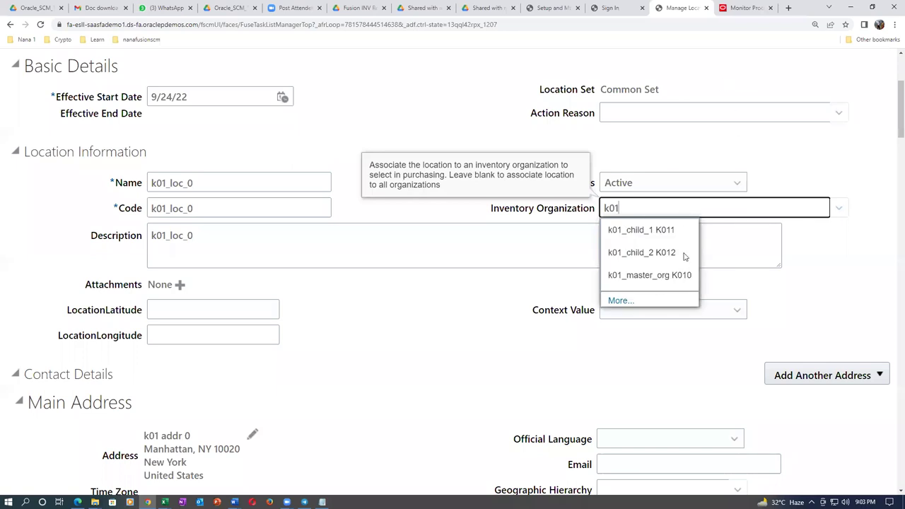
left_click(665, 276)
left_click(633, 209)
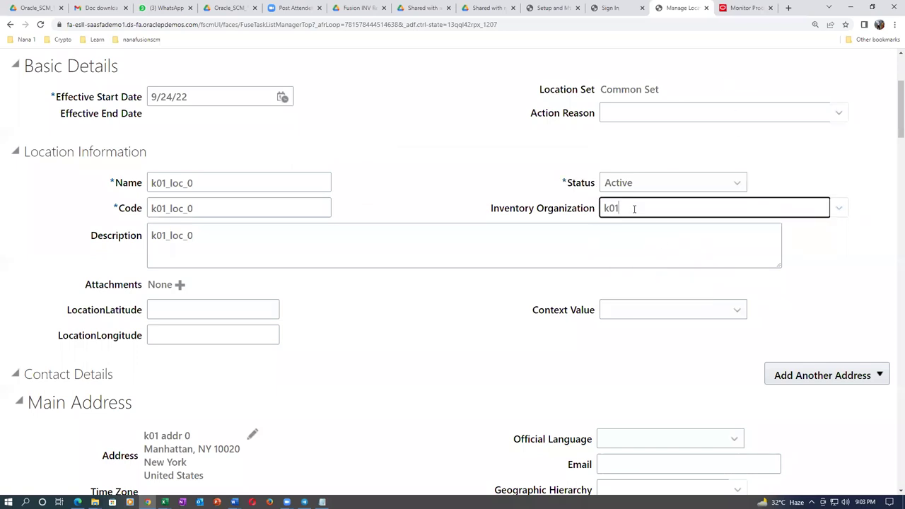
key("BackSpace")
type("1")
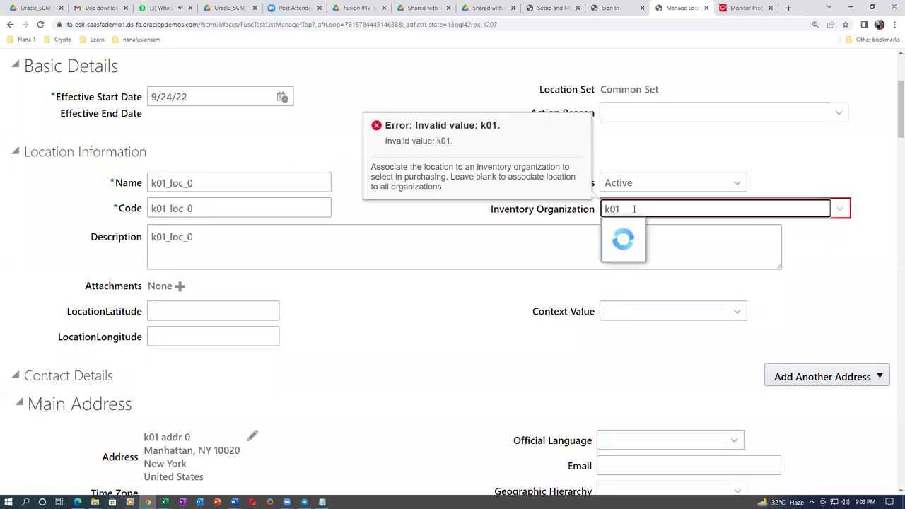
left_click(630, 276)
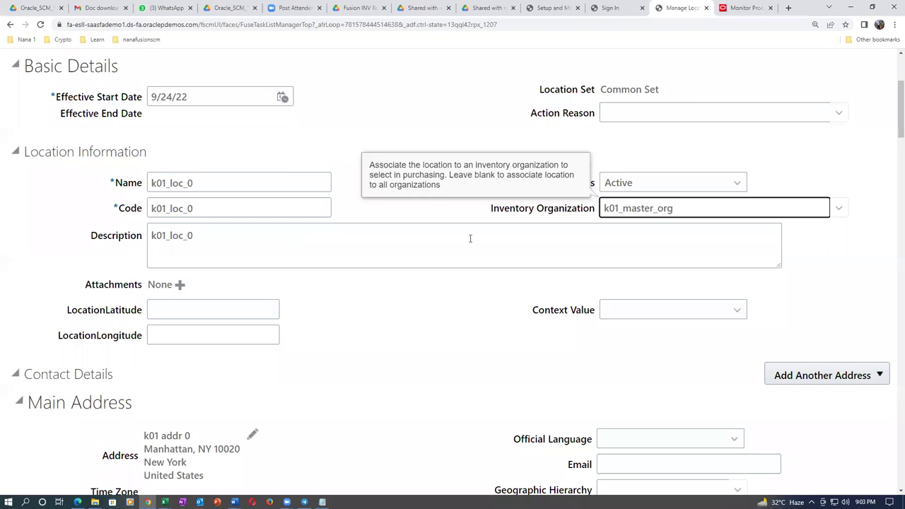
scroll(609, 253, "up", 3)
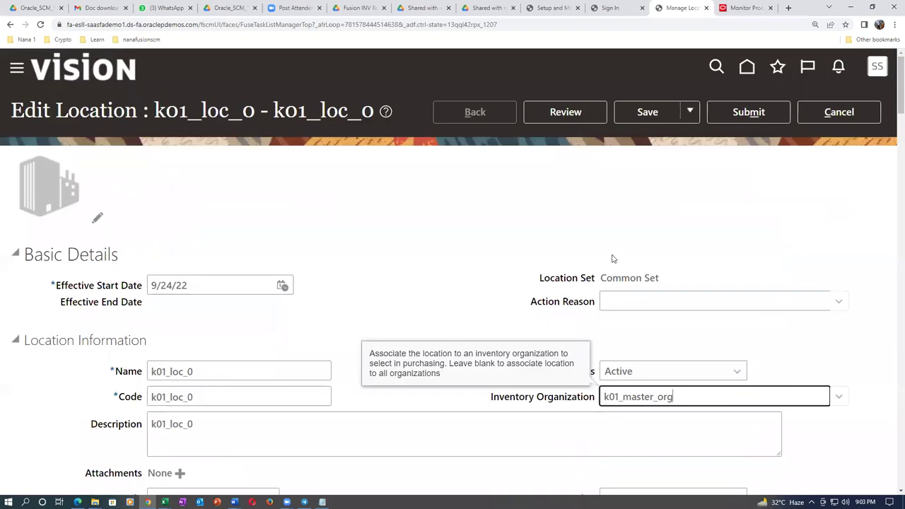
Submit the update of location k01_loc_0 and acknowledge the submission.
left_click(752, 115)
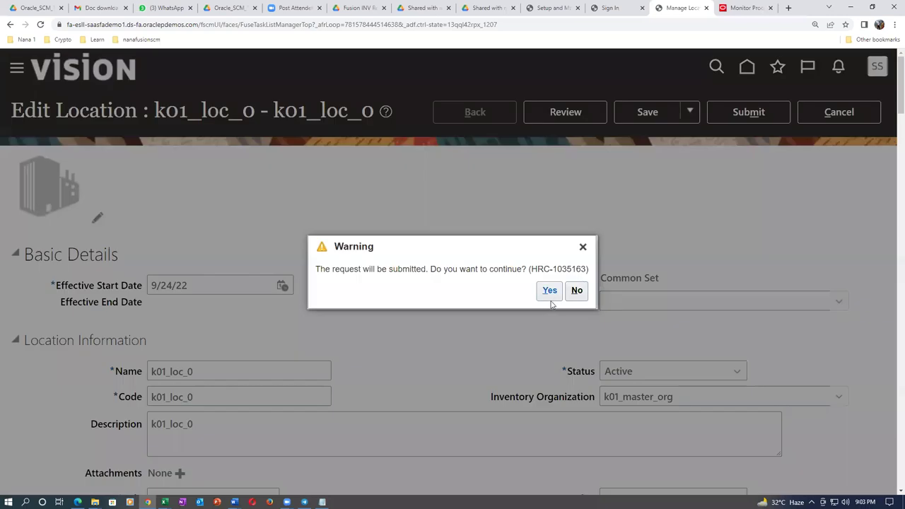
left_click(550, 292)
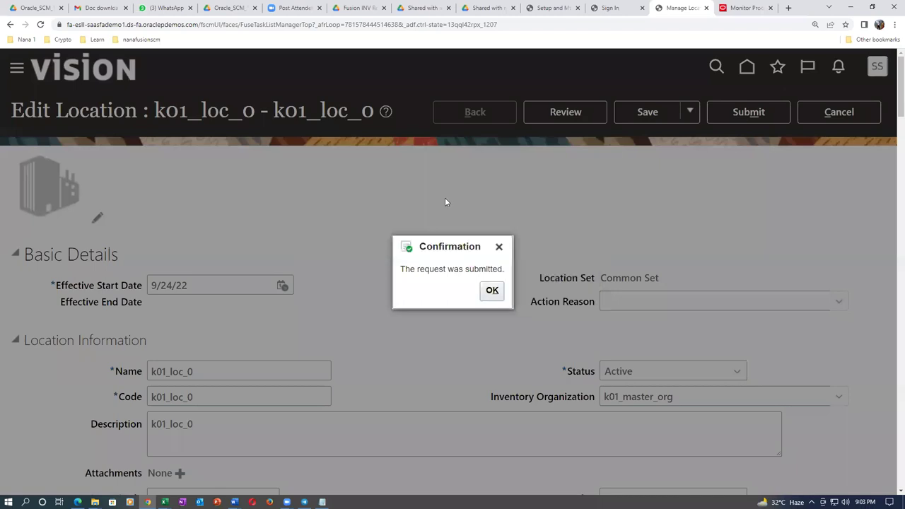
left_click(492, 290)
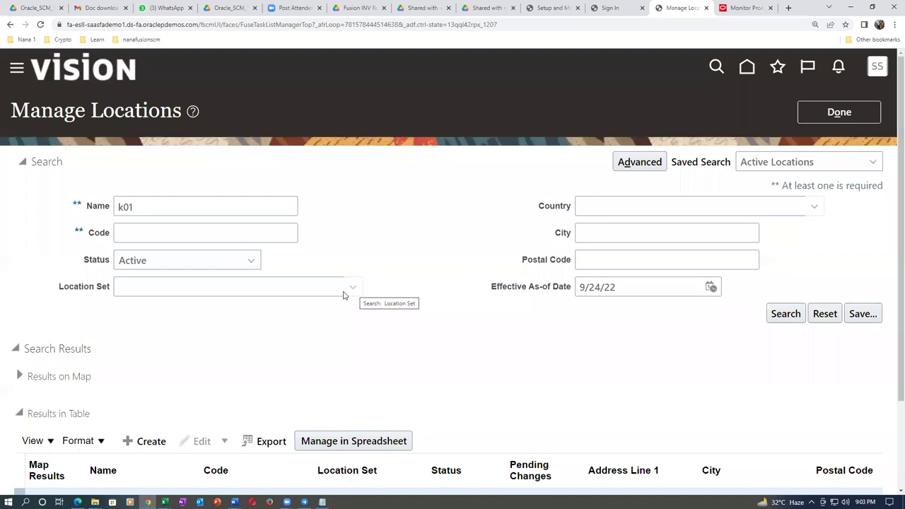
Open location k01_loc_1 for an update with effective start date 9/24/22 and no action reason.
scroll(347, 296, "down", 3)
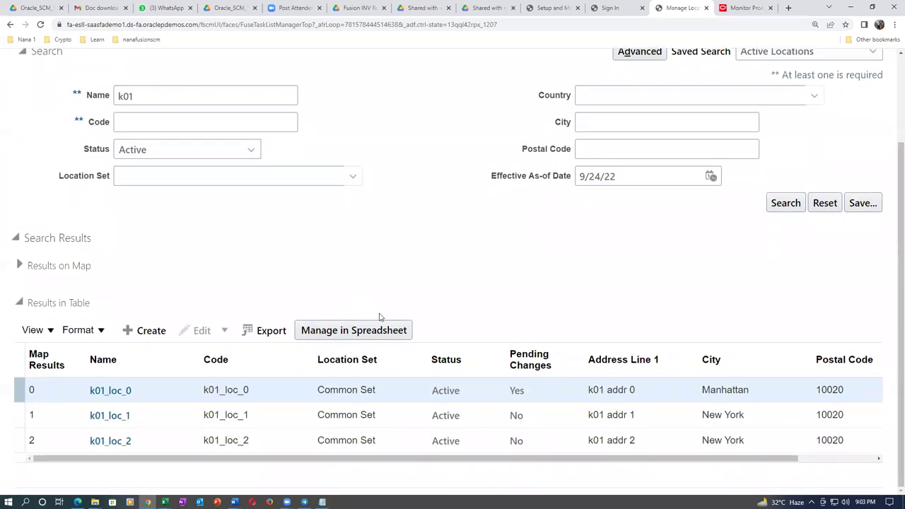
left_click(22, 422)
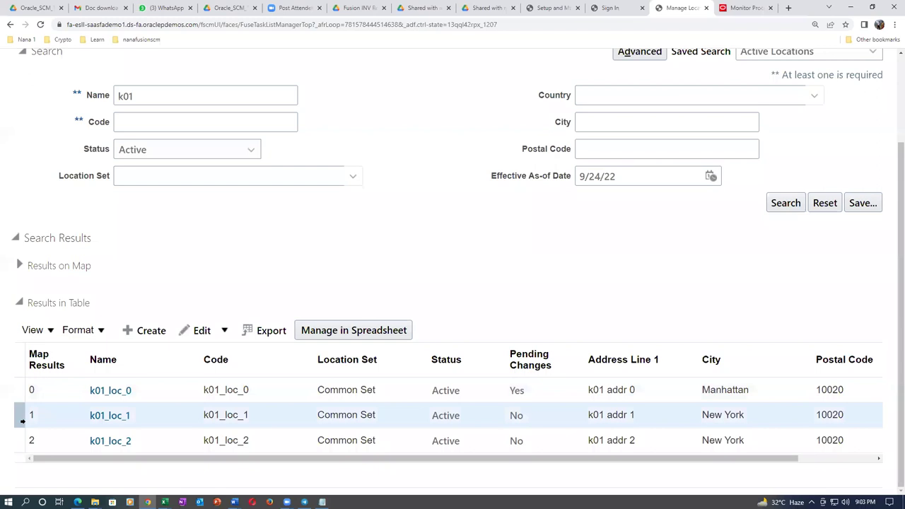
left_click(203, 332)
left_click(210, 353)
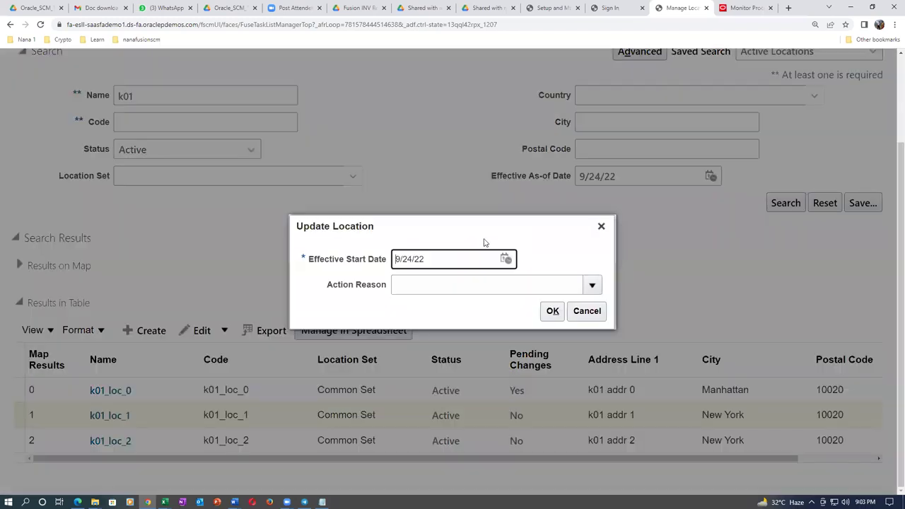
left_click(552, 311)
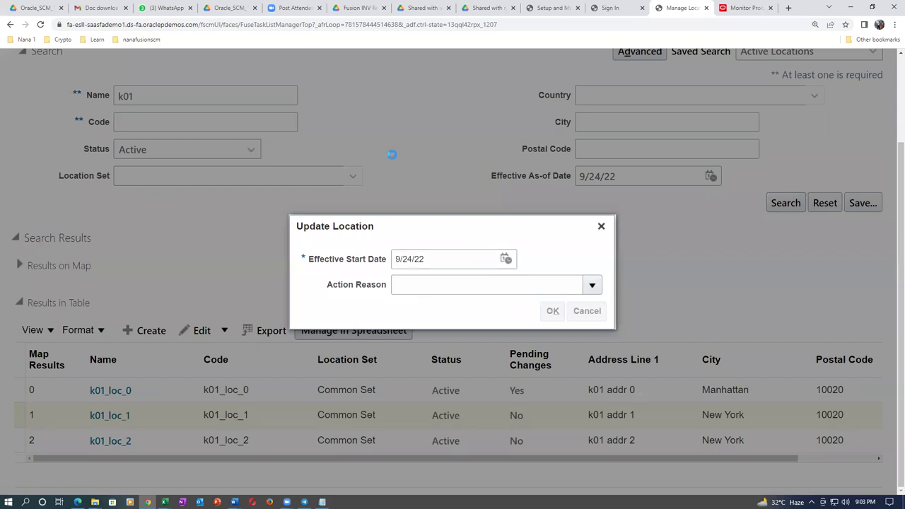
Associate location k01_loc_1 with the inventory organization k01_child_1.
scroll(347, 261, "down", 3)
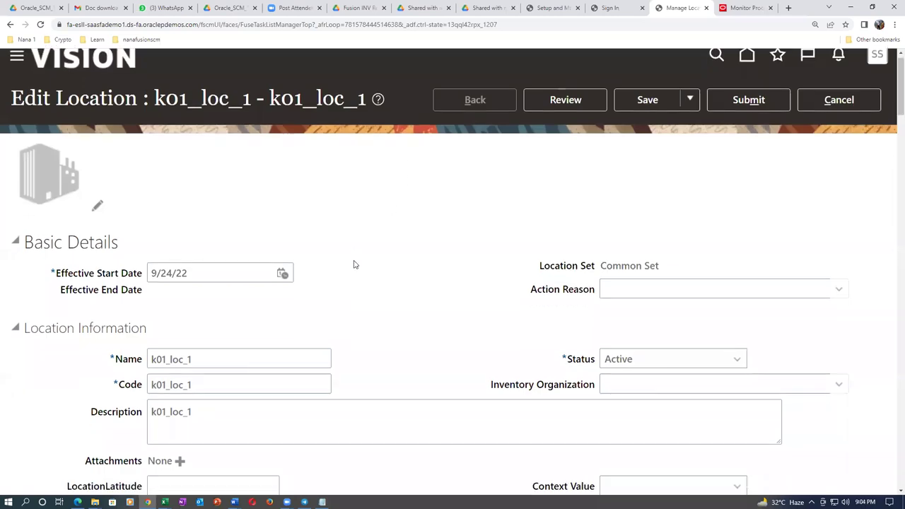
left_click(615, 301)
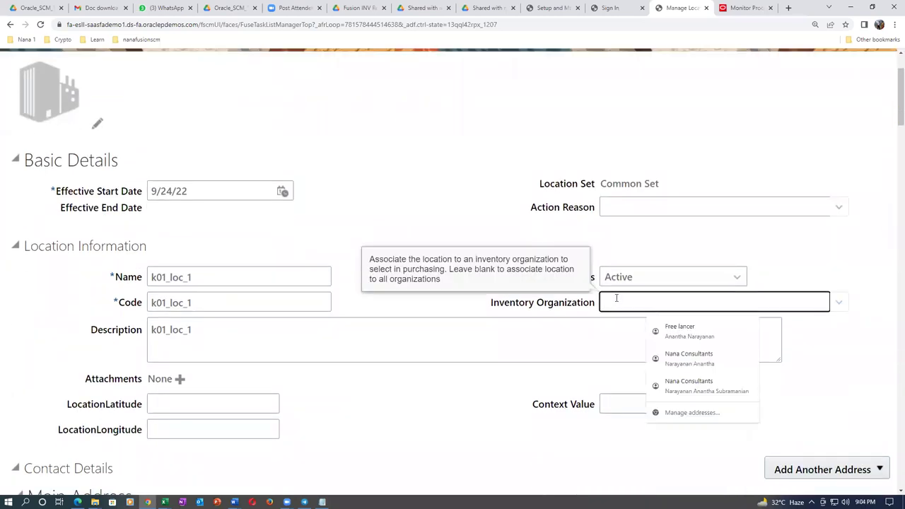
type("k01")
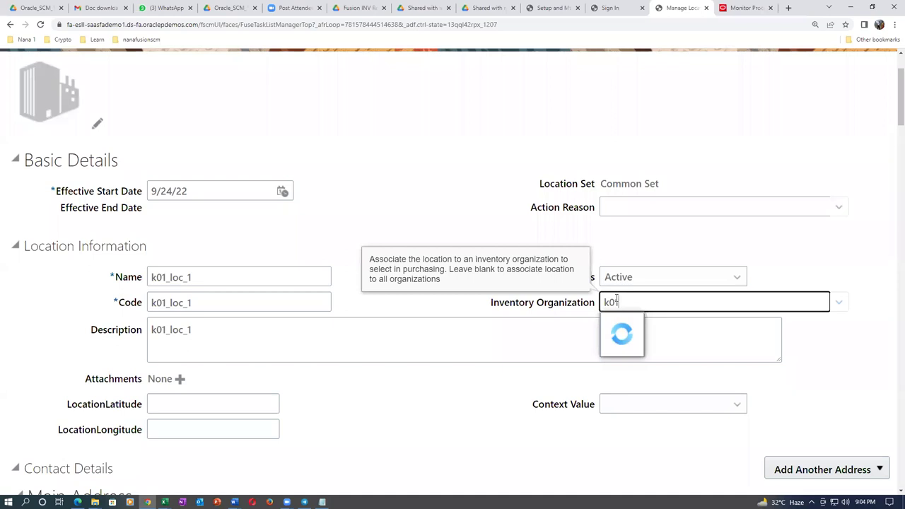
left_click(626, 327)
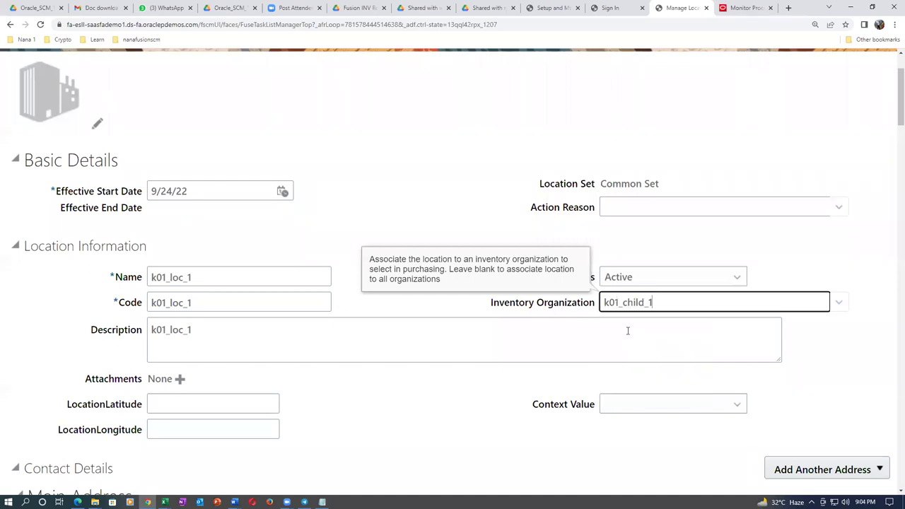
left_click(472, 188)
Submit the update of location k01_loc_1 and return to the location list.
scroll(473, 189, "up", 3)
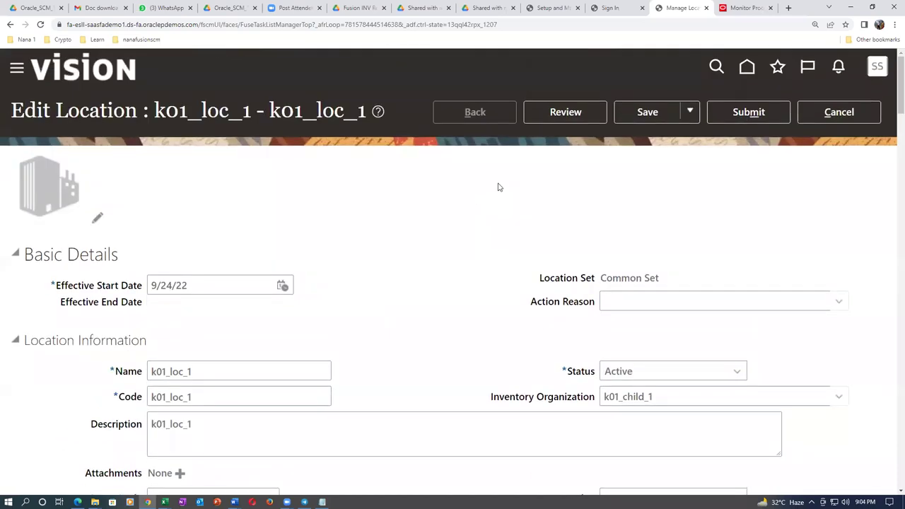
left_click(747, 107)
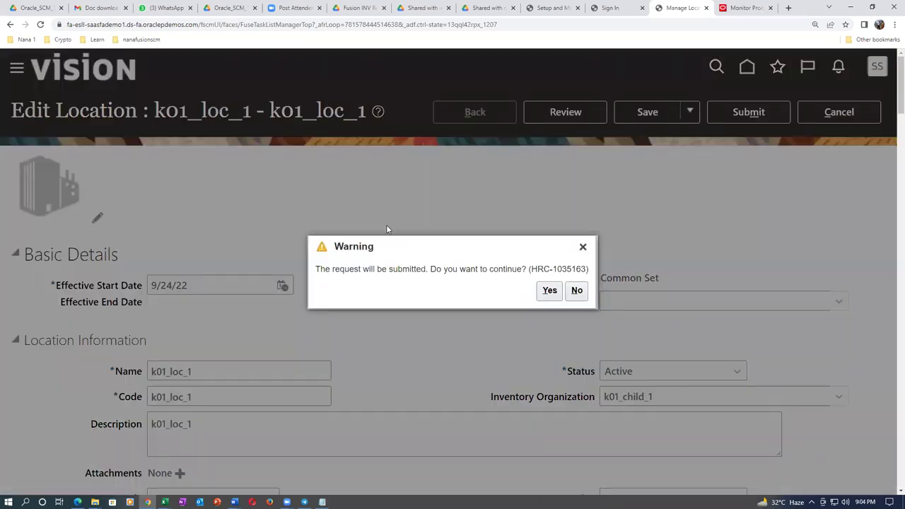
left_click(550, 290)
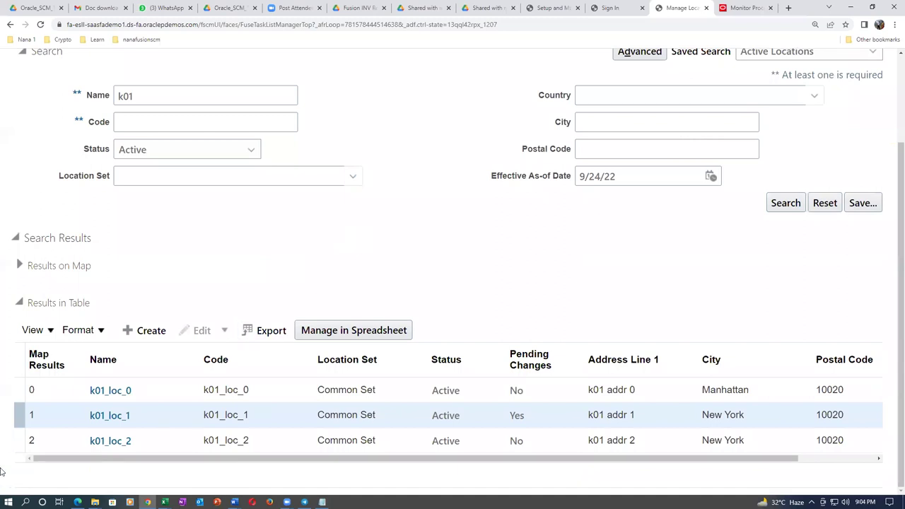
Open location k01_loc_2 for an update with effective start date 9/24/22 and no action reason.
left_click(20, 442)
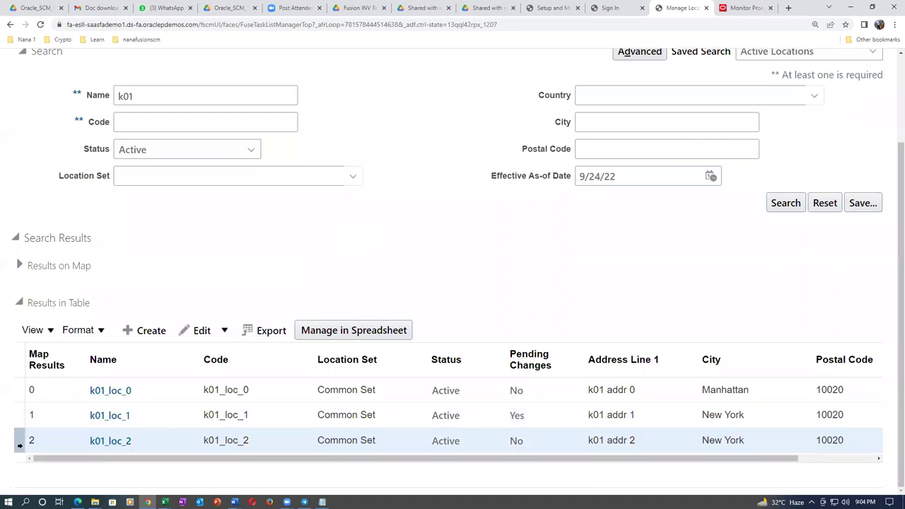
left_click(202, 330)
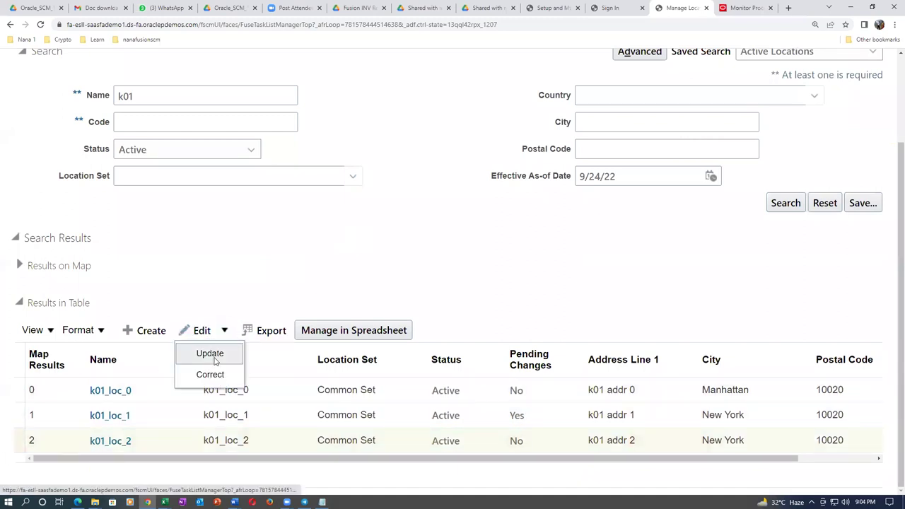
left_click(210, 353)
left_click(552, 312)
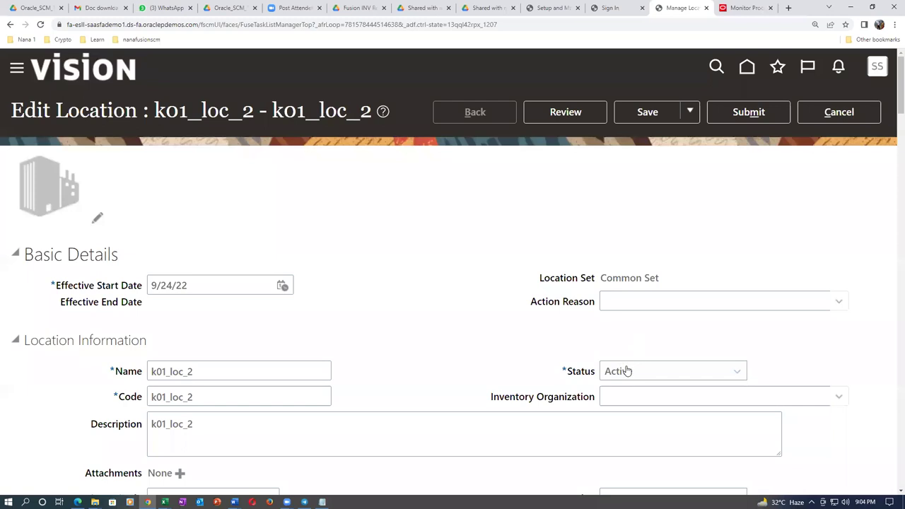
Associate location k01_loc_2 with the inventory organization k01_child_2.
scroll(622, 378, "down", 1)
left_click(618, 302)
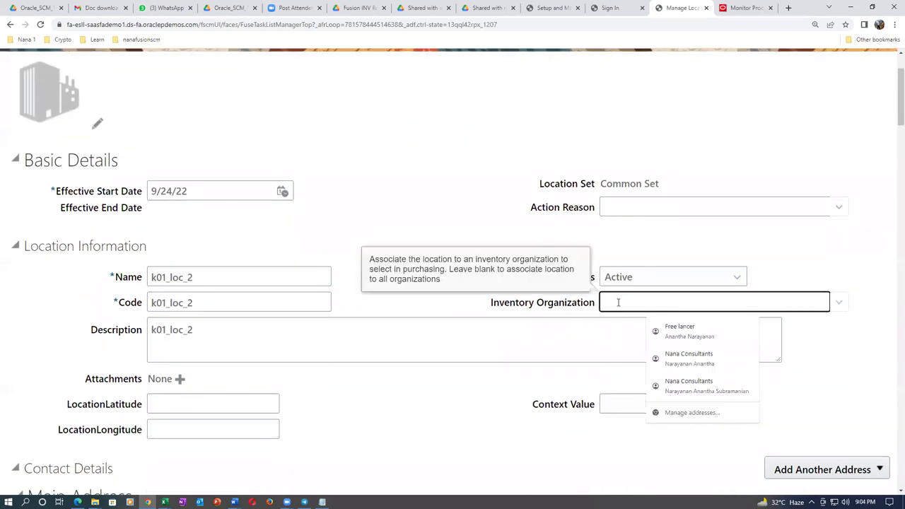
type("k01")
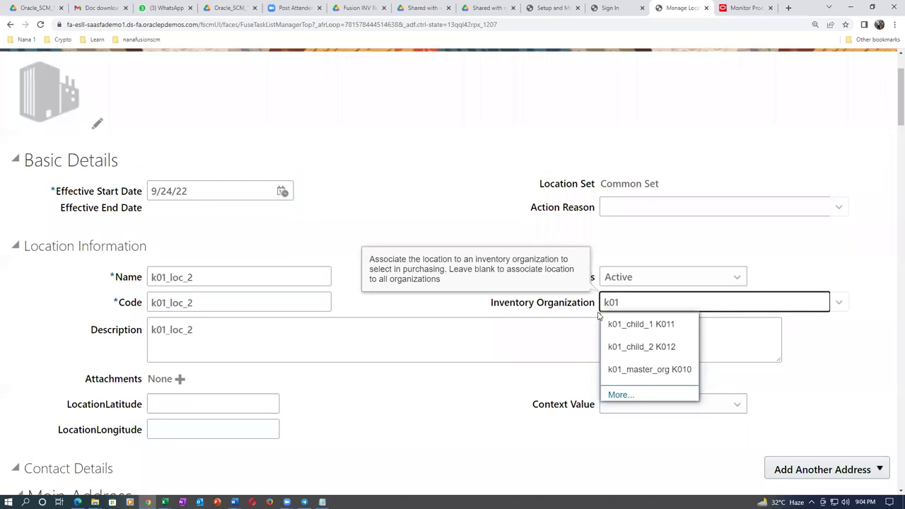
left_click(665, 348)
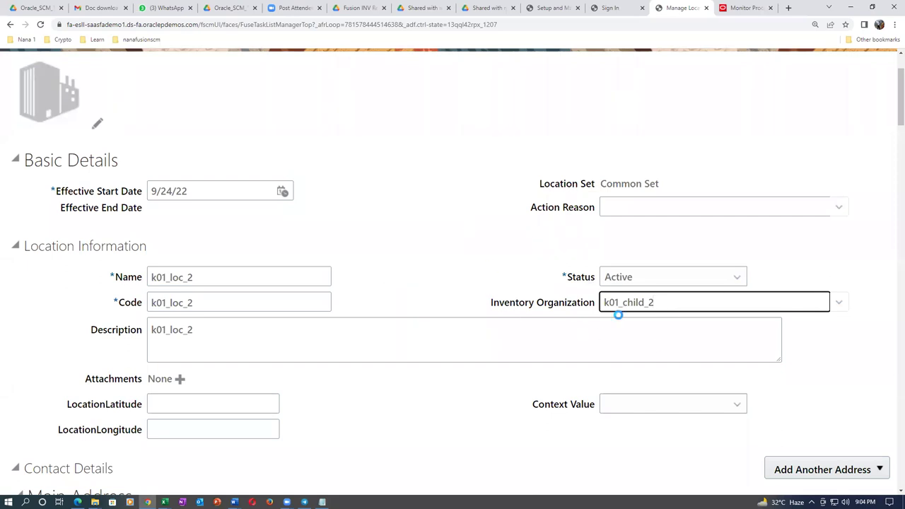
left_click(384, 212)
Review the k01_loc_2 details, submit the location update, and leave Manage Locations.
scroll(410, 223, "down", 1)
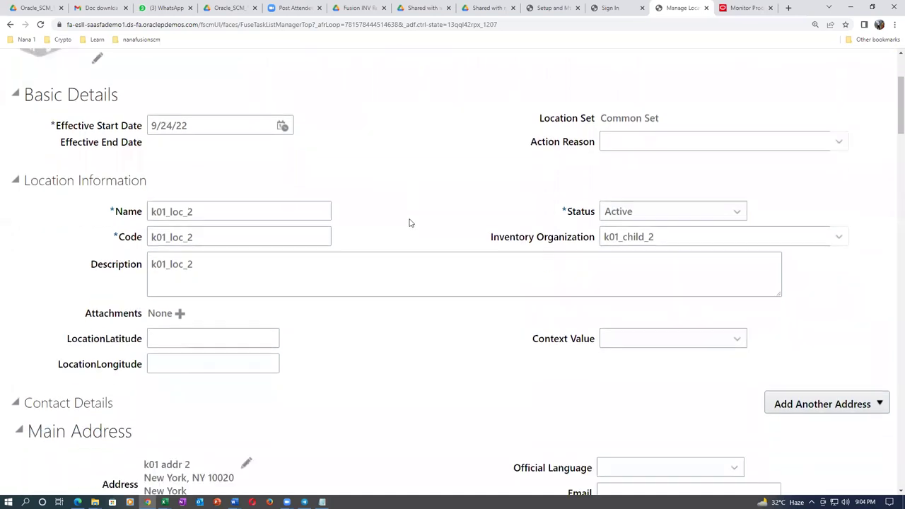
scroll(410, 223, "down", 1)
scroll(410, 219, "down", 2)
scroll(410, 219, "up", 3)
scroll(414, 224, "up", 2)
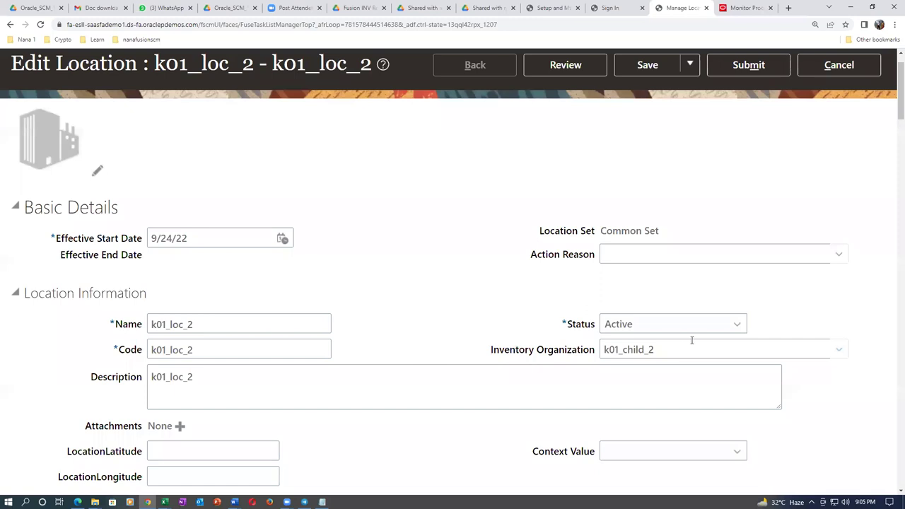
key("shift+Tab")
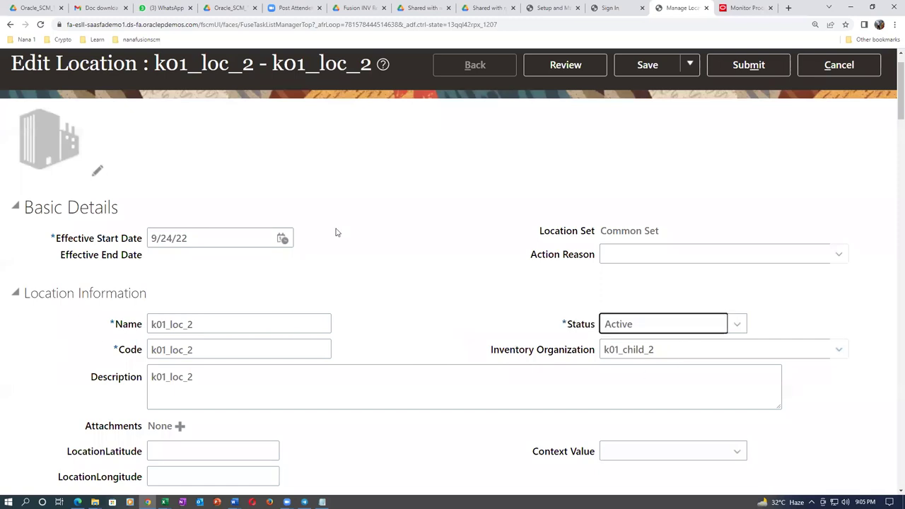
scroll(796, 165, "up", 2)
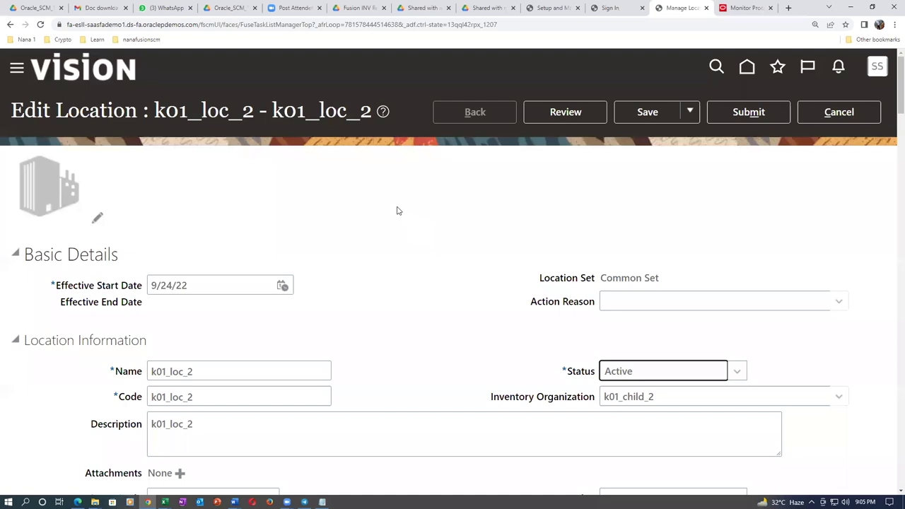
left_click(724, 120)
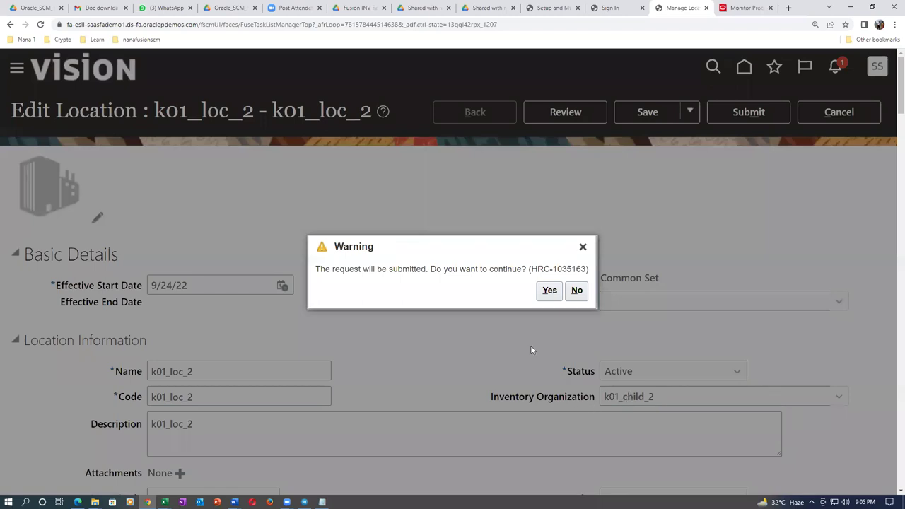
left_click(549, 290)
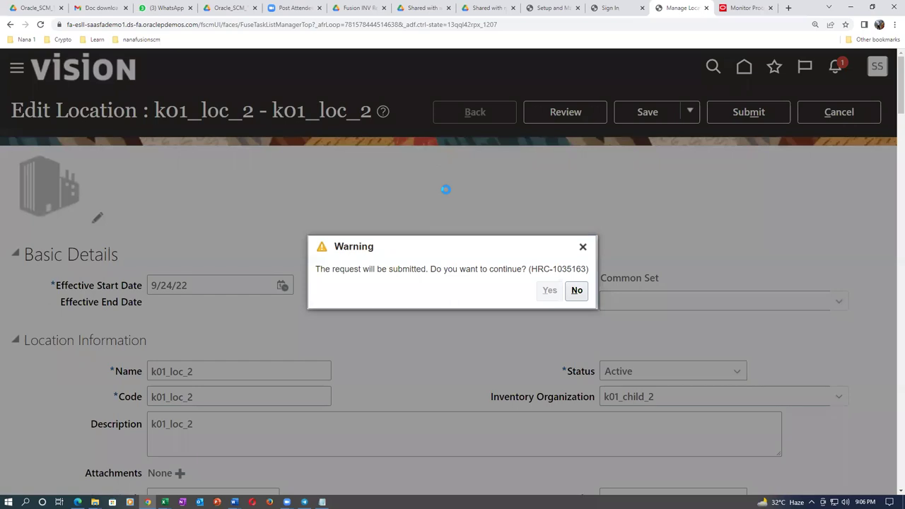
left_click(492, 290)
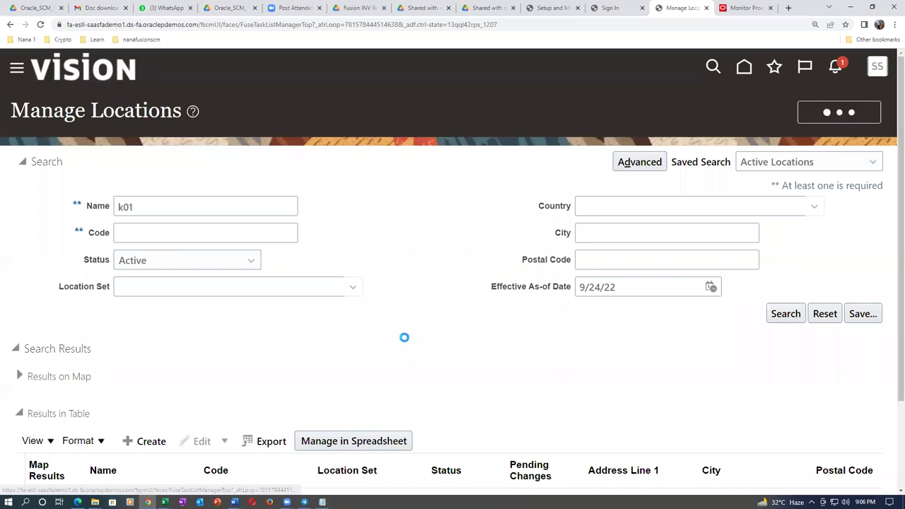
Switch to the Excel work sheet and copy the task name Manage Subinventories and Locators from cell E59.
key("alt+Tab")
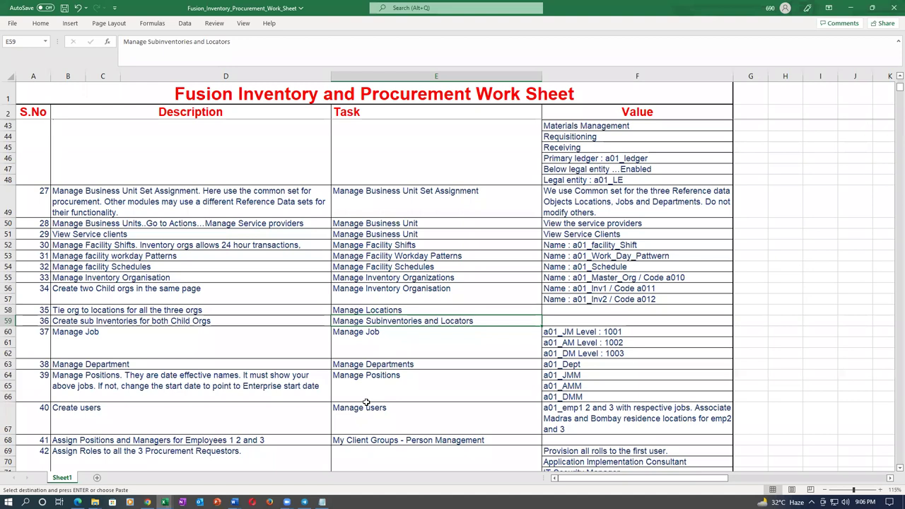
left_click(379, 322)
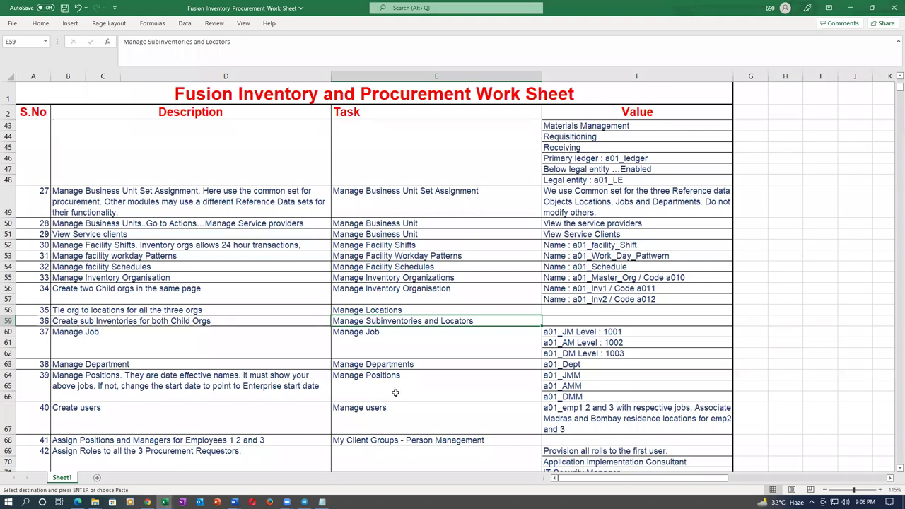
left_click(400, 309)
left_click_drag(400, 320, 423, 349)
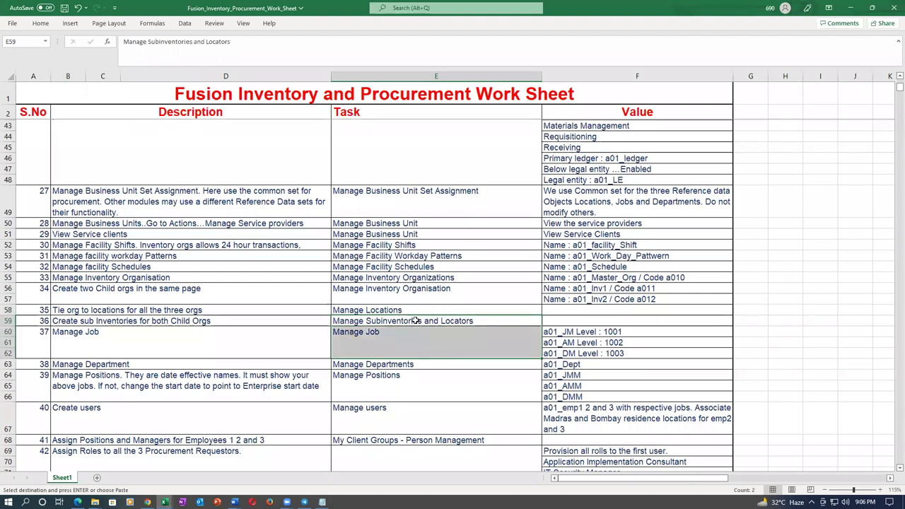
left_click(416, 323)
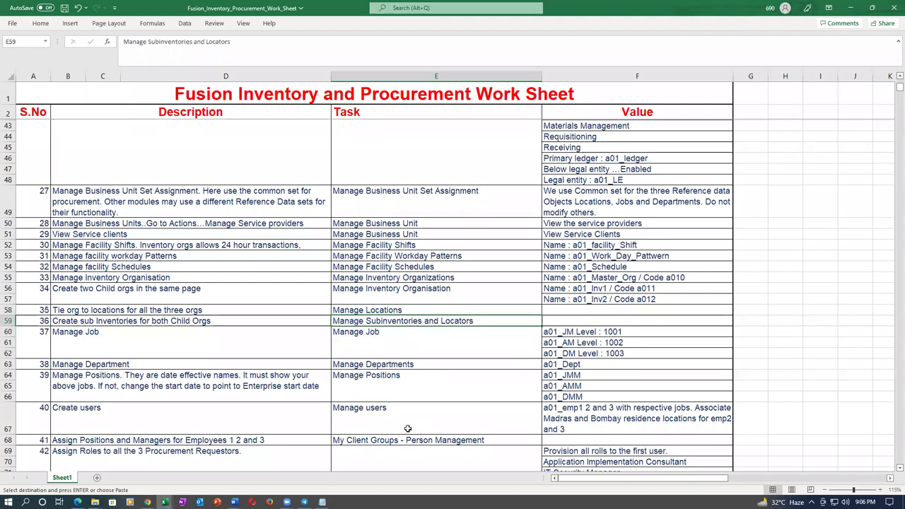
key("ctrl+c")
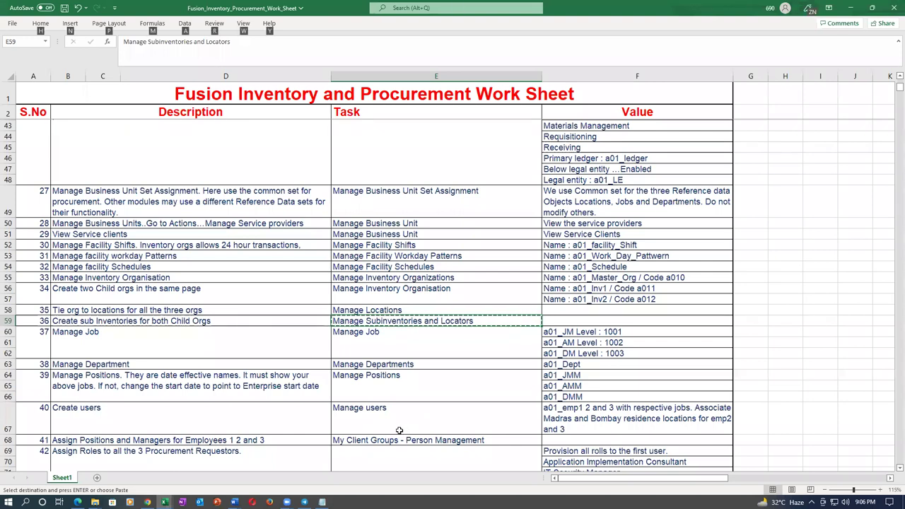
Return to Oracle Fusion in Chrome and search the setup tasks for Manage Subinventories and Locators.
key("alt+Tab")
triple_click(269, 155)
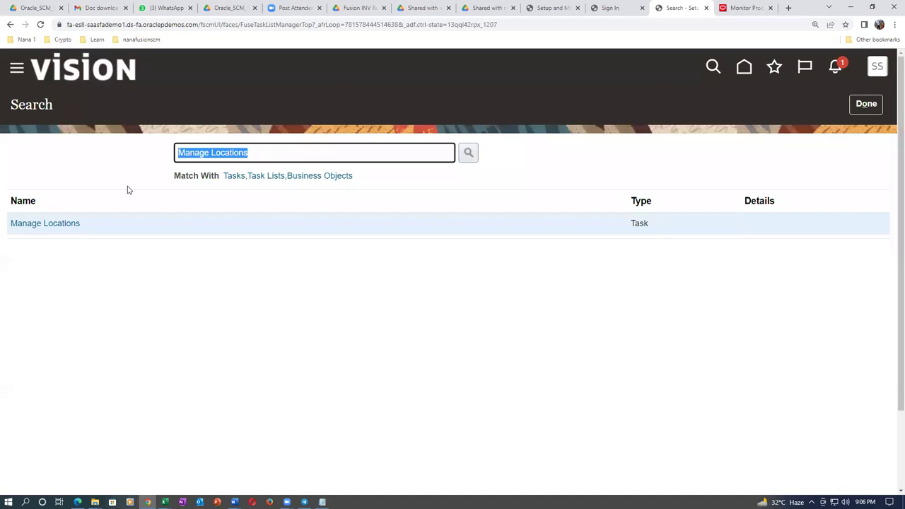
key("ctrl+v")
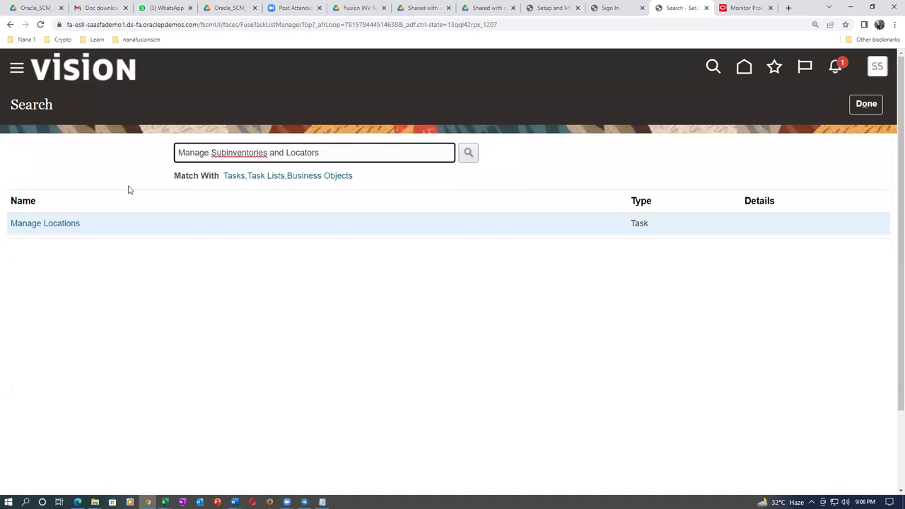
key("Return")
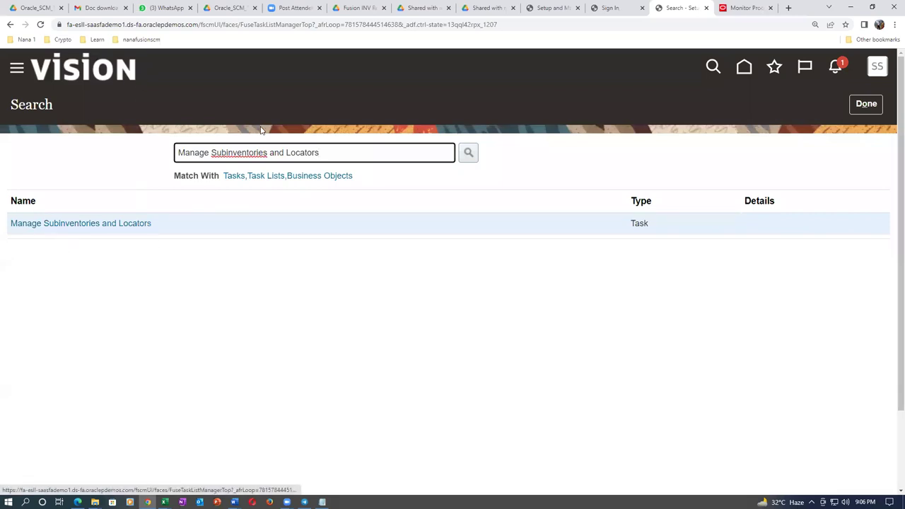
Open the Manage Subinventories and Locators task for the inventory organization K011.
left_click(123, 230)
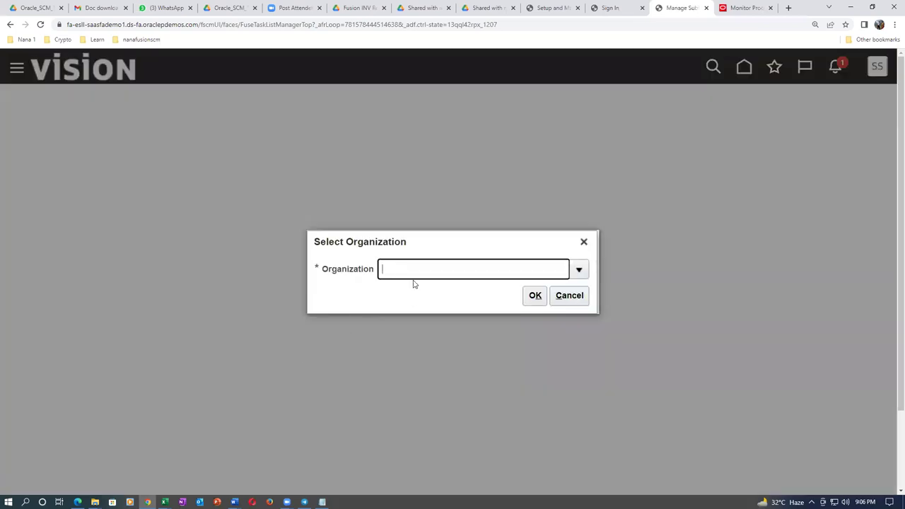
type("K011")
key("Tab")
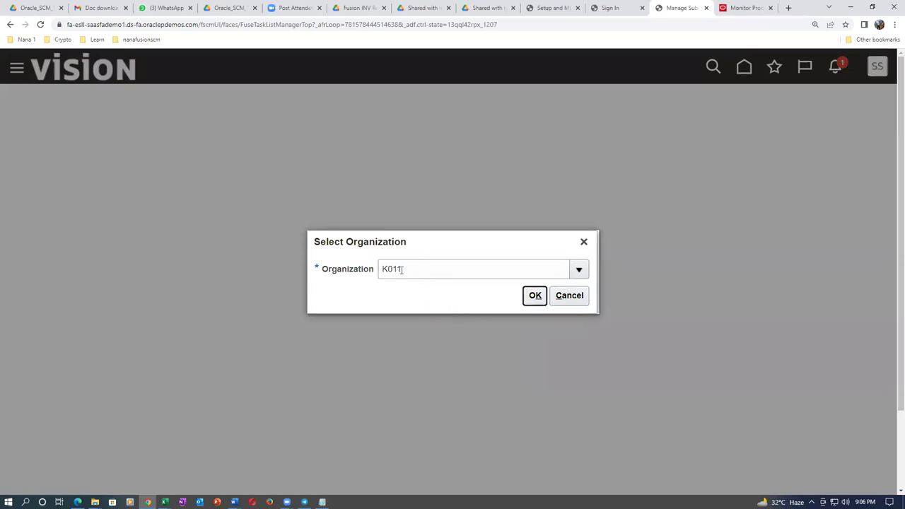
left_click(534, 296)
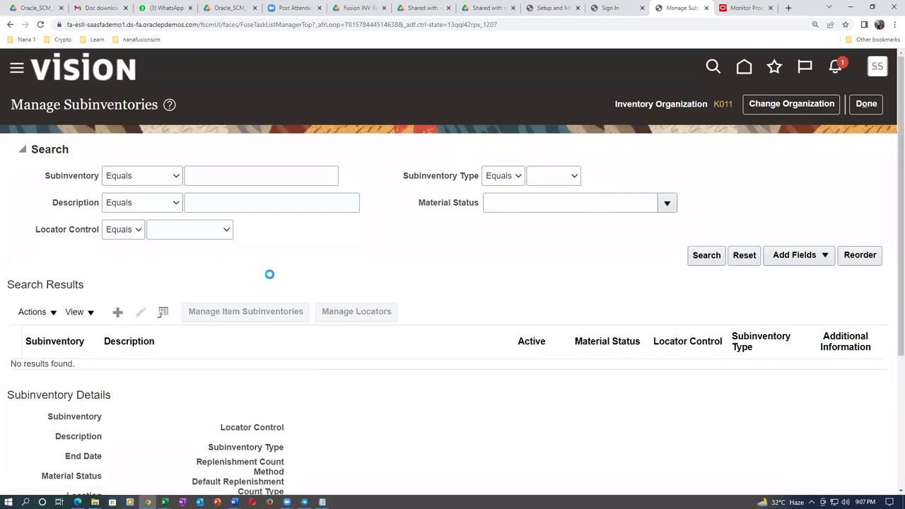
Start a new subinventory in K011 named k011_RMS_1 and use the same text as its description.
left_click(203, 179)
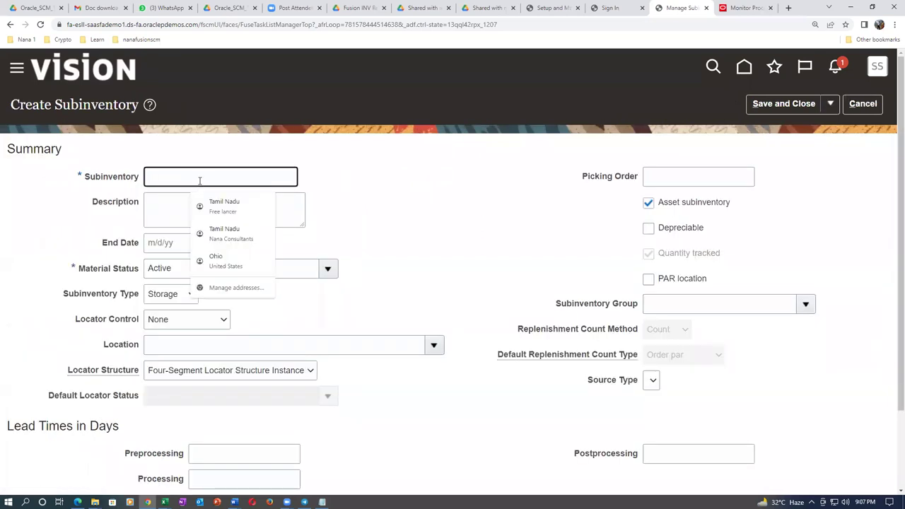
type("k011")
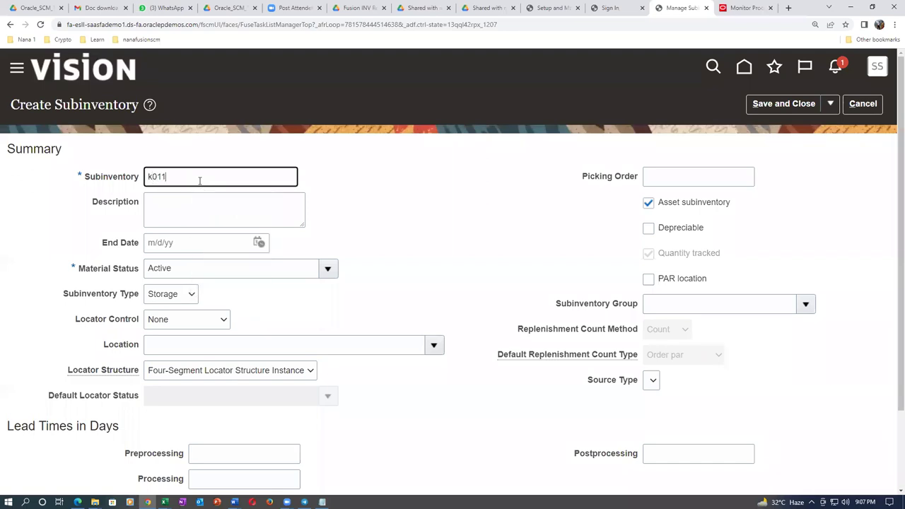
type("_RMS_1")
left_click_drag(200, 179, 116, 204)
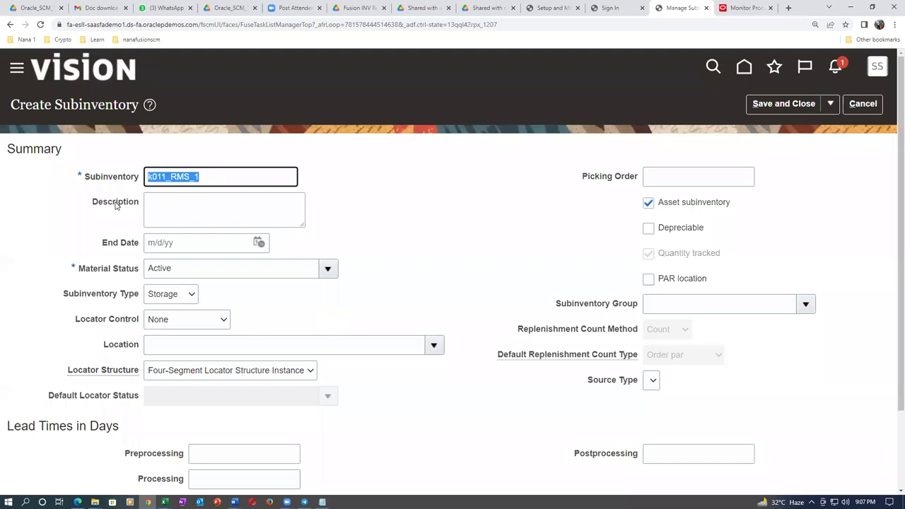
left_click(180, 212)
key("ctrl+v")
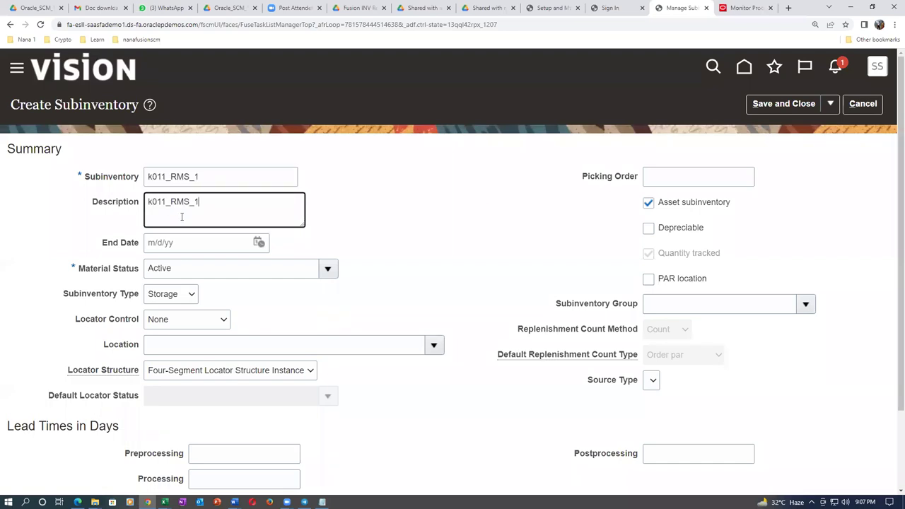
Assign location k01_loc_1 to subinventory k011_RMS_1, then save and close it.
left_click(161, 344)
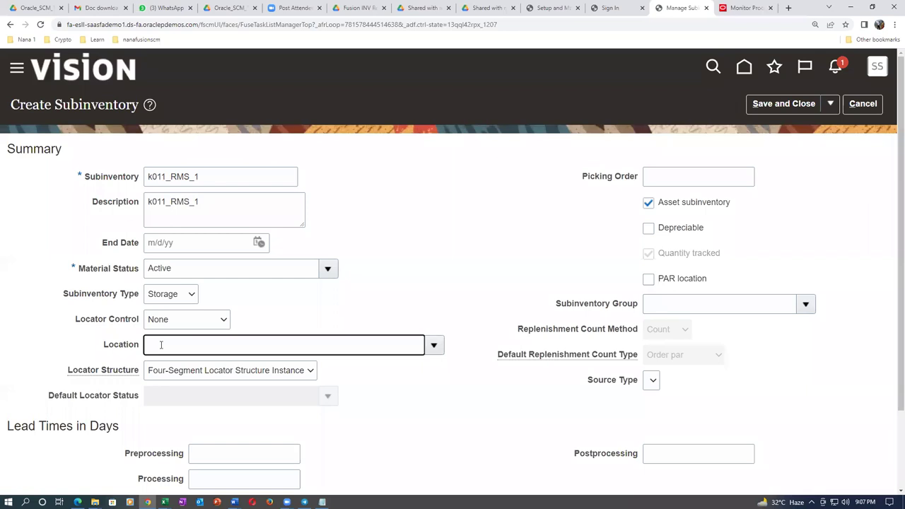
type("k01")
key("Tab")
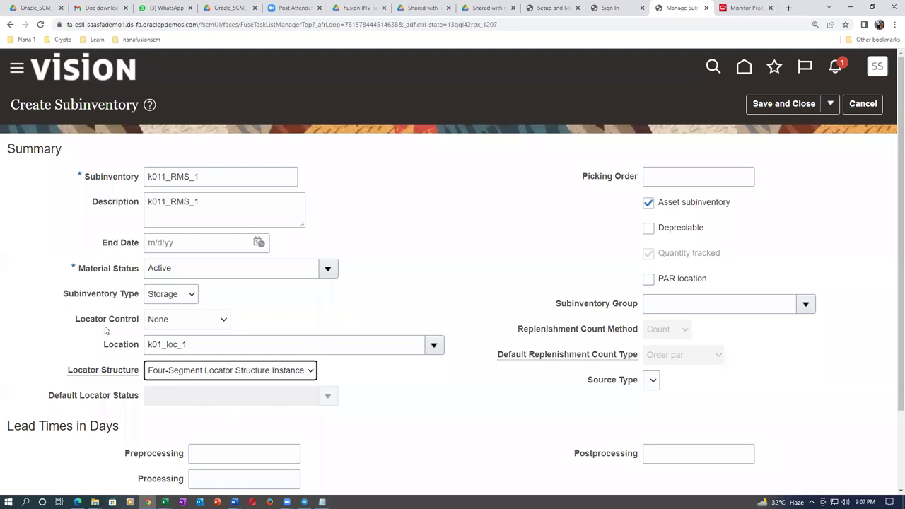
left_click(784, 107)
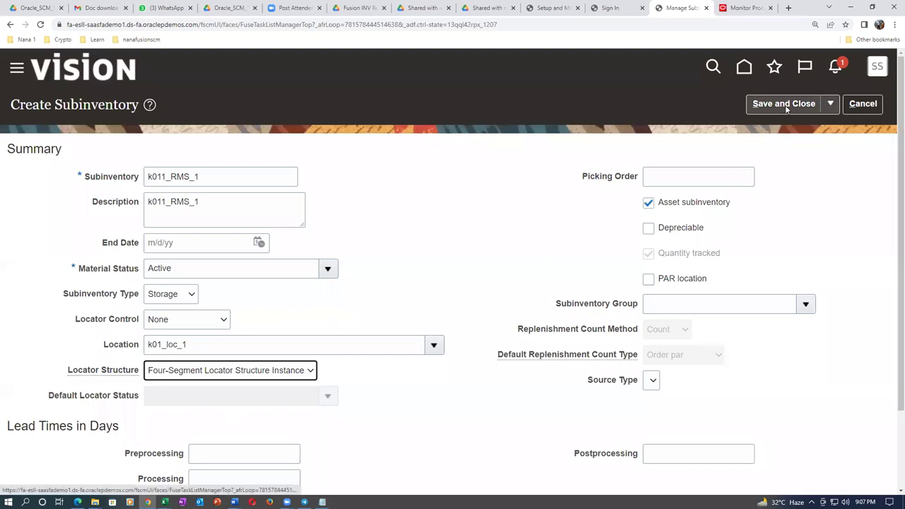
left_click(785, 106)
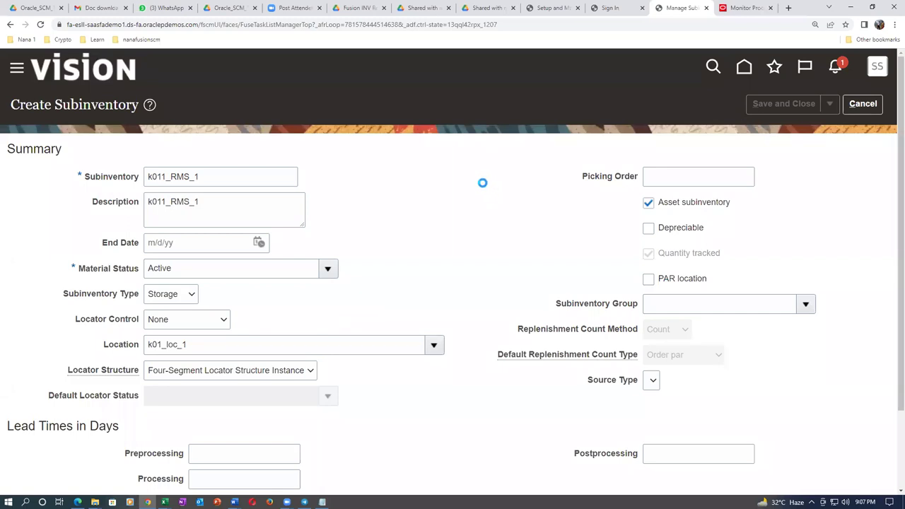
left_click(481, 186)
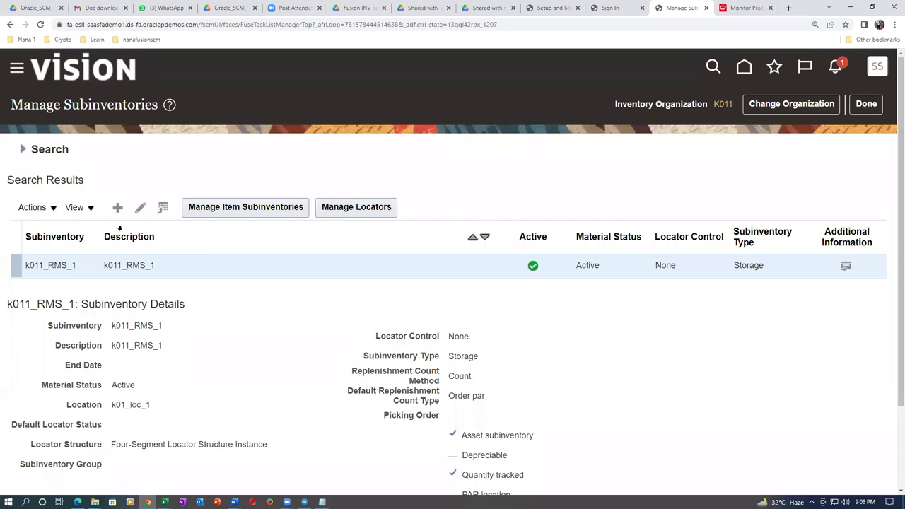
Start a second subinventory in K011 named k011_RMS_2 with the description k011_RMS_2.
left_click(118, 207)
left_click(248, 173)
type("k01")
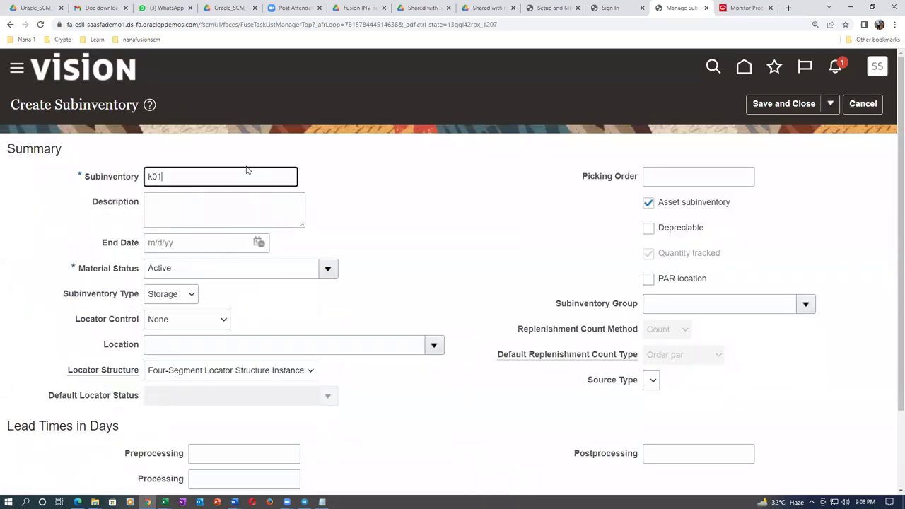
type("1_RMS_2")
key("ctrl+a")
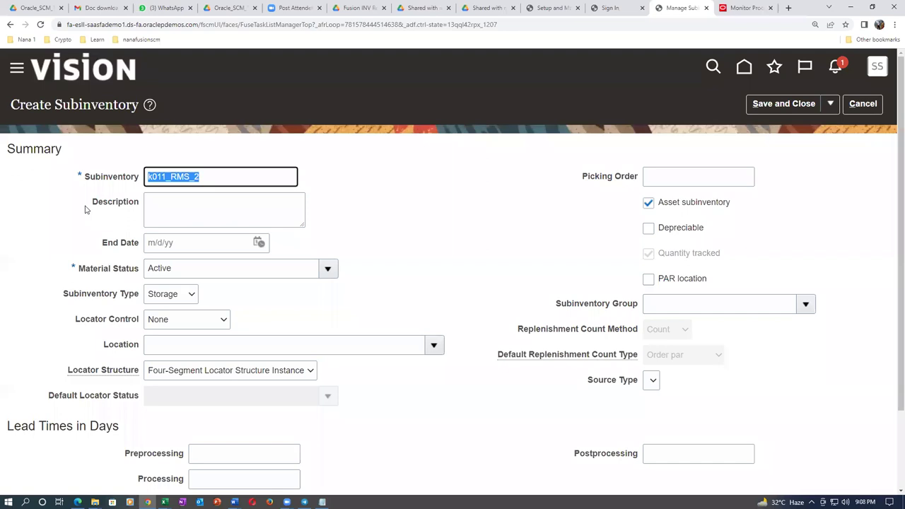
left_click(182, 215)
key("ctrl+v")
Assign location k01_loc_1 to subinventory k011_RMS_2, then save and close it.
left_click(179, 344)
type("k01")
key("Tab")
left_click(784, 103)
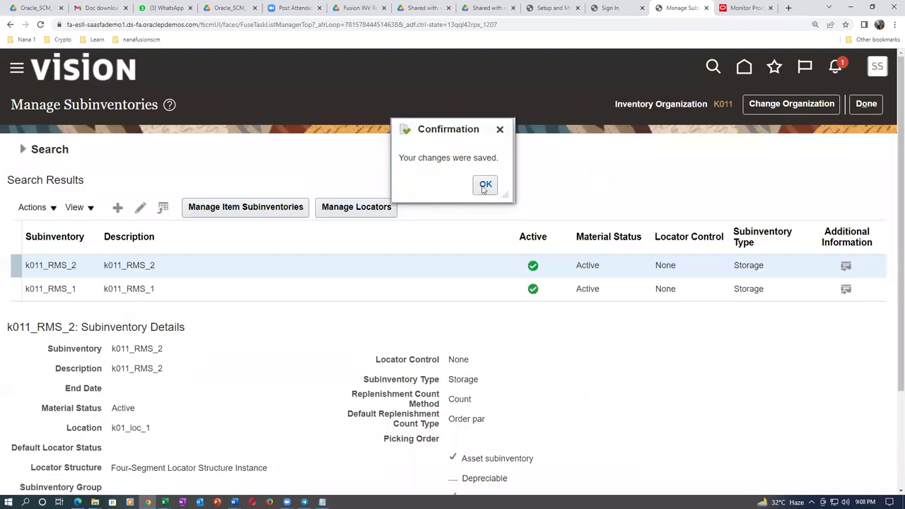
left_click(484, 184)
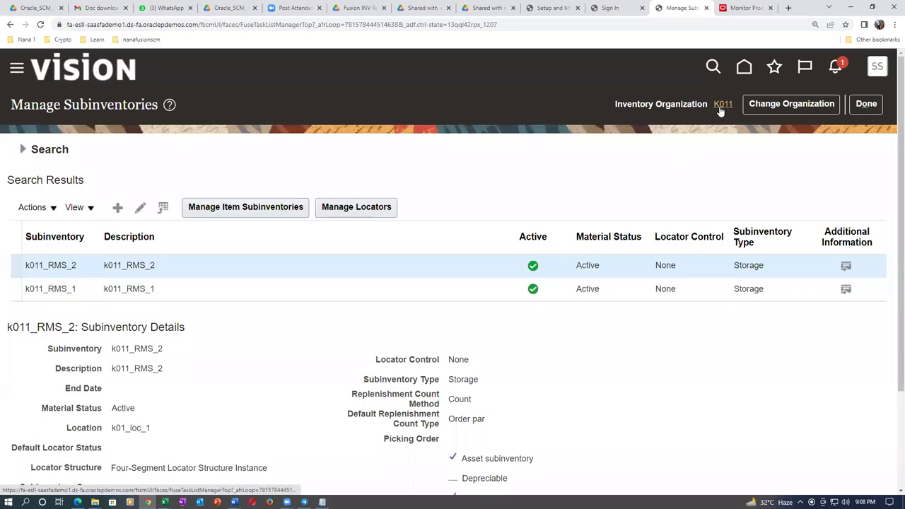
mouse_move(718, 111)
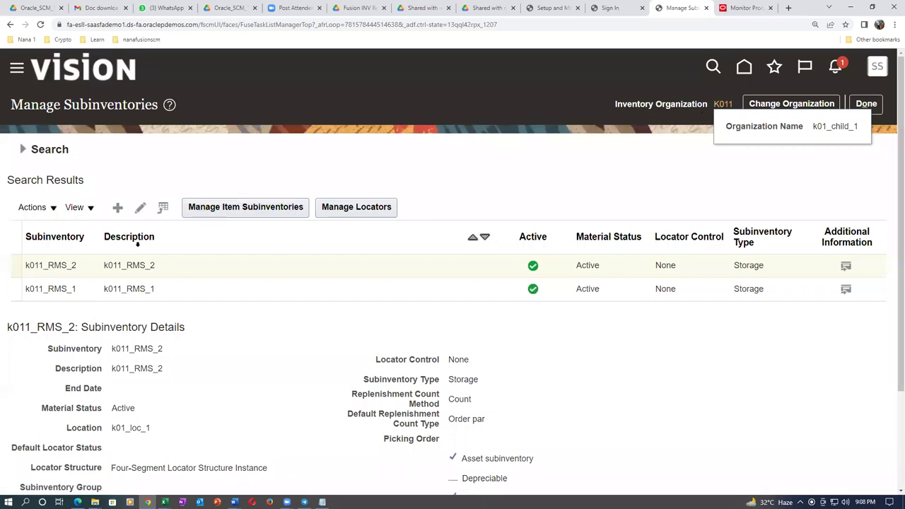
left_click(167, 269)
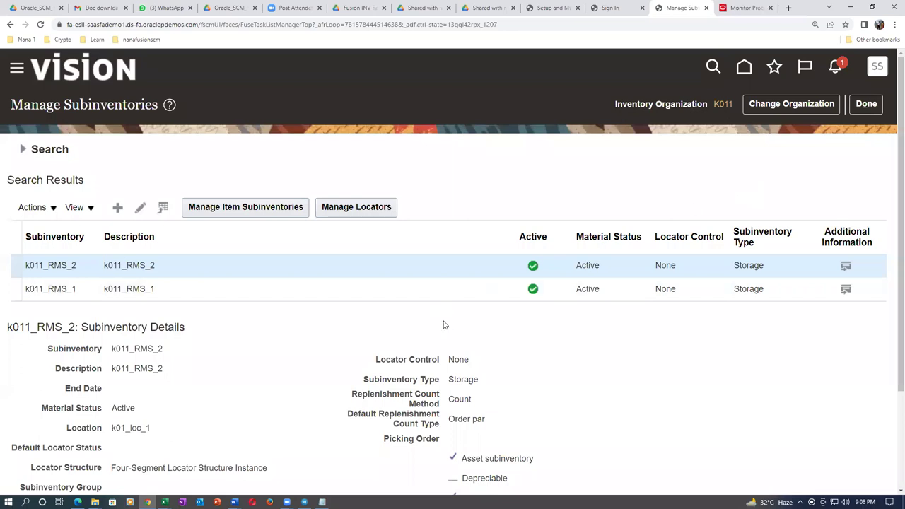
left_click(412, 292)
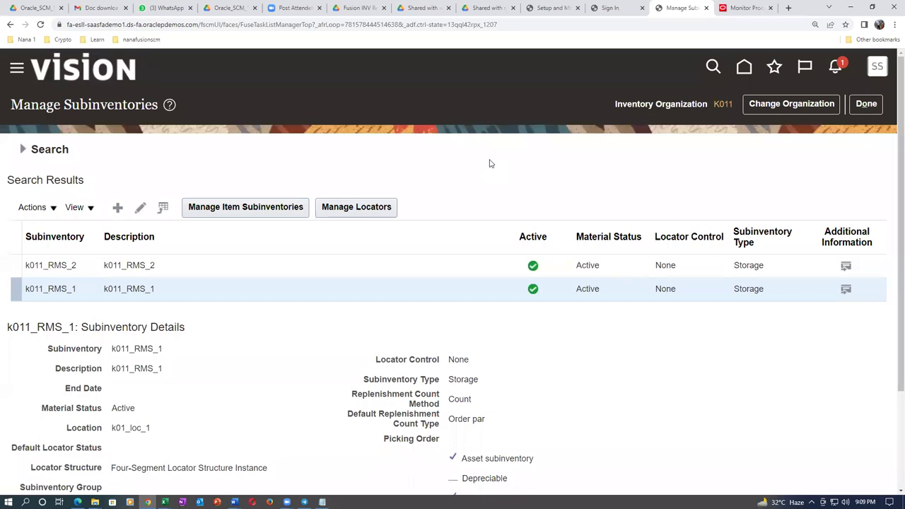
Change the inventory organization for managing subinventories to K012.
left_click(787, 103)
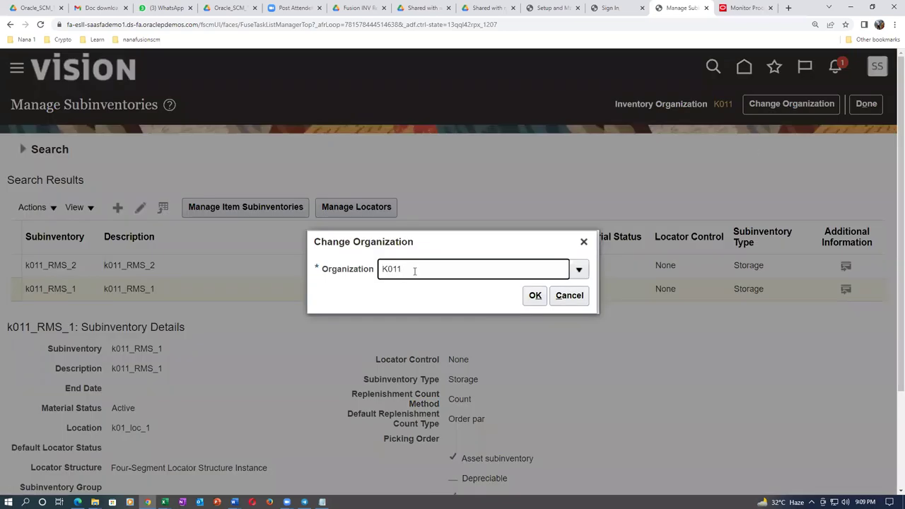
key("Tab")
left_click(536, 296)
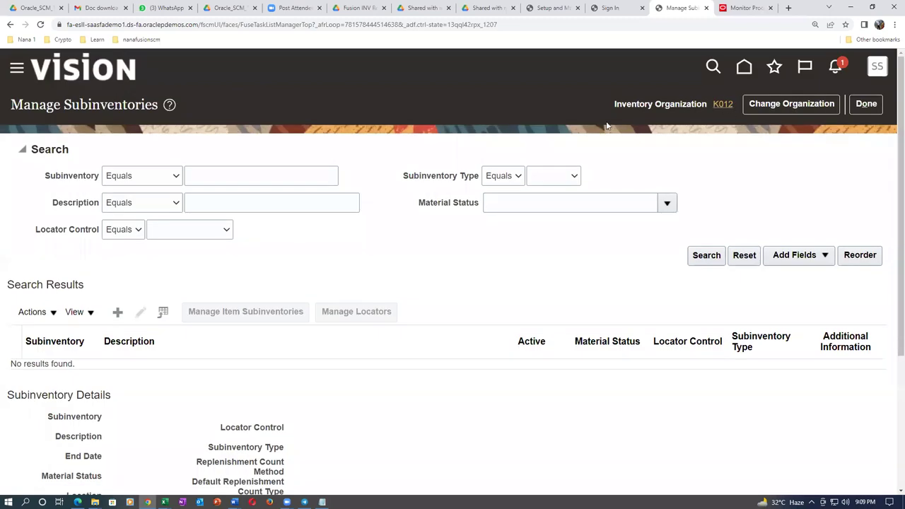
Start a new subinventory in K012 named k012_RMS_1 and copy the name into its description.
left_click(117, 311)
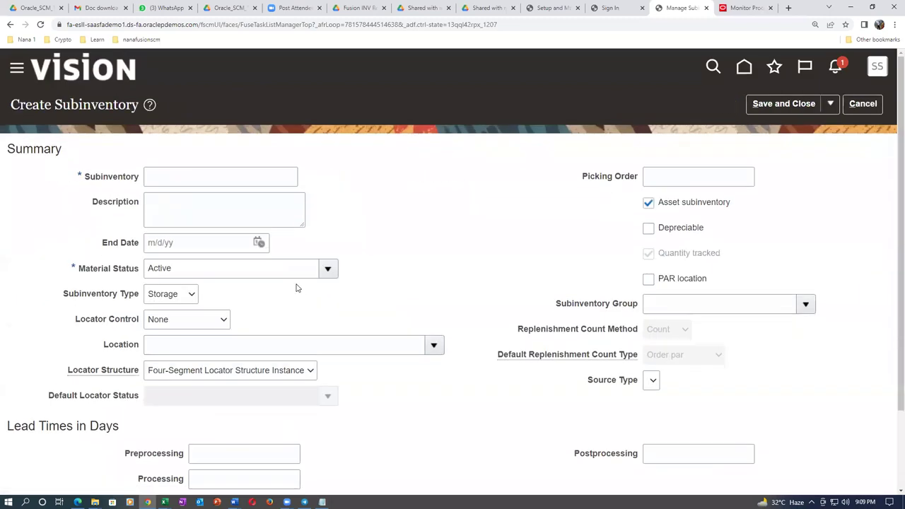
left_click(240, 177)
type("k011")
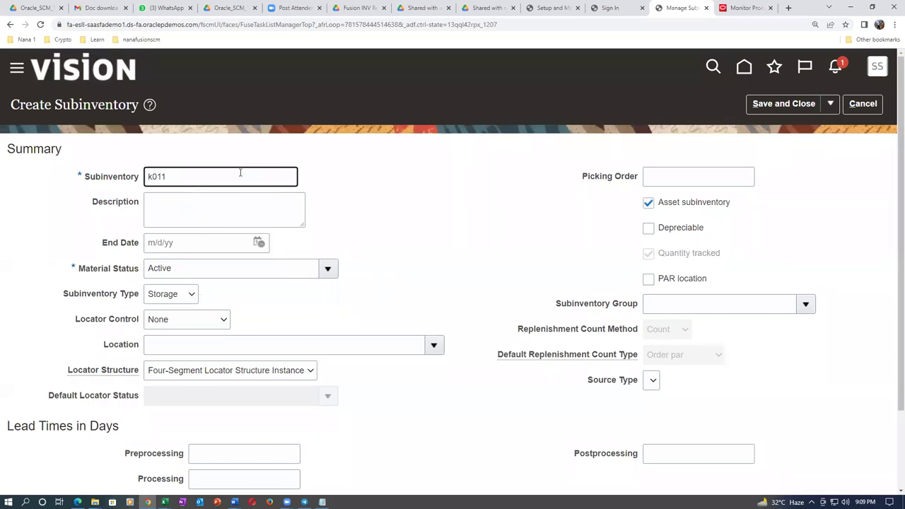
key("BackSpace")
type("2_RMS_1")
key("ctrl+a")
key("ctrl+c")
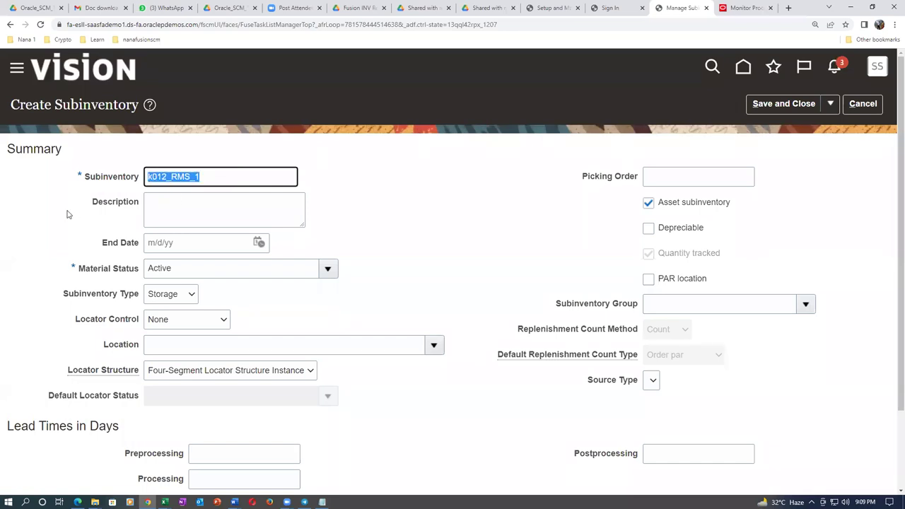
left_click(157, 213)
key("ctrl+v")
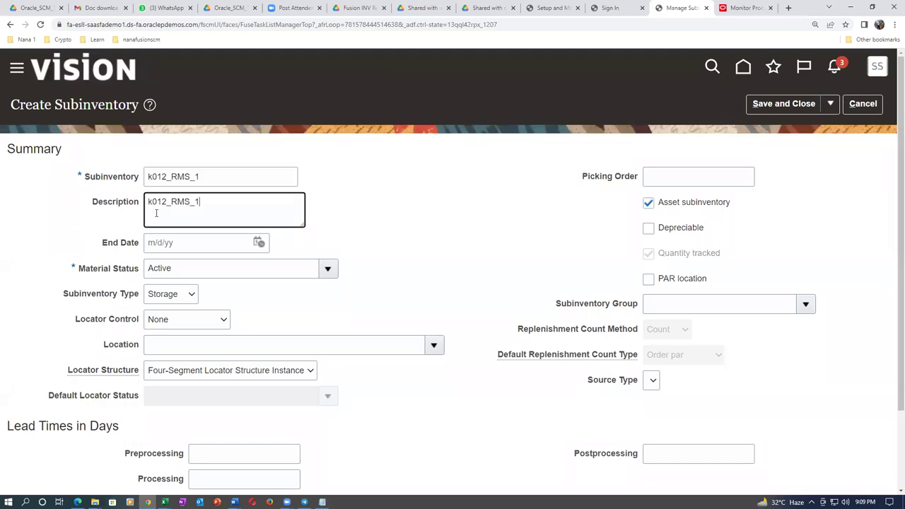
Assign location k01_loc_2 to subinventory k012_RMS_1, then save and close it.
left_click(158, 346)
type("k01")
key("Tab")
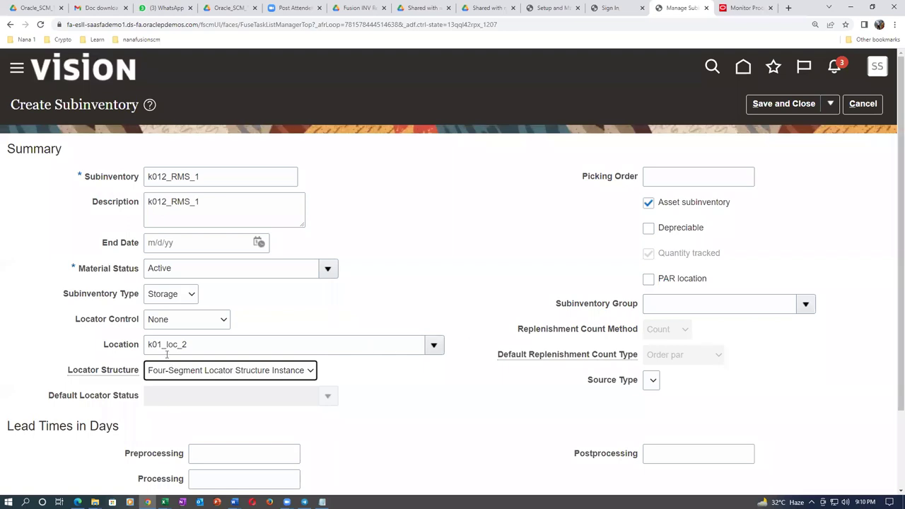
left_click(765, 106)
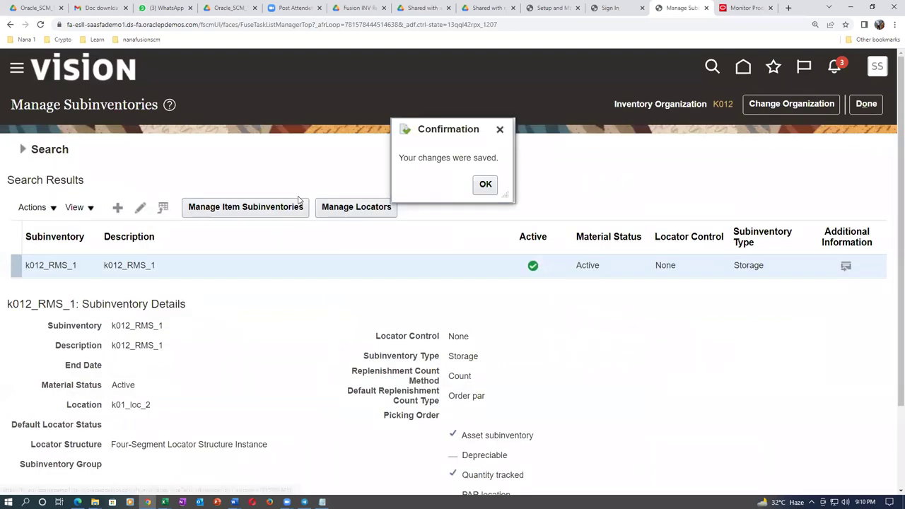
left_click(486, 186)
Start a second subinventory in K012 named k012_RMS_2 and copy the name into its description.
left_click(117, 208)
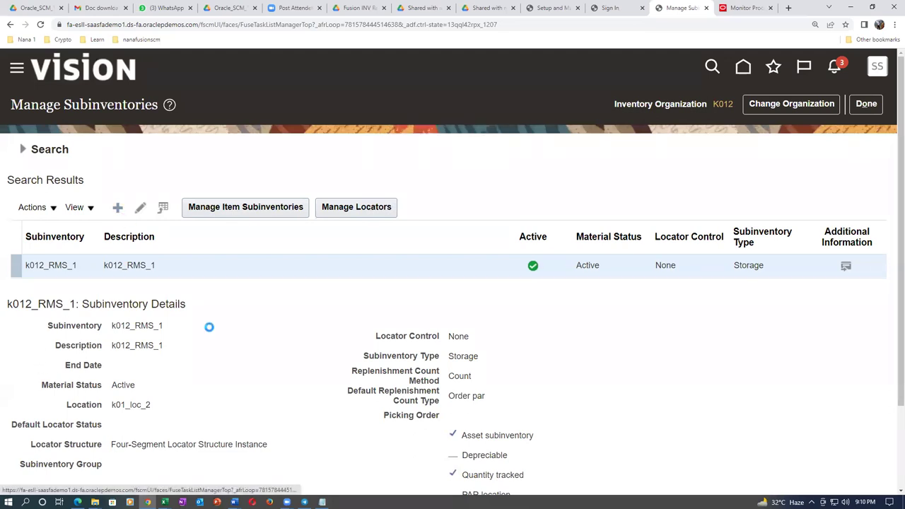
left_click(192, 173)
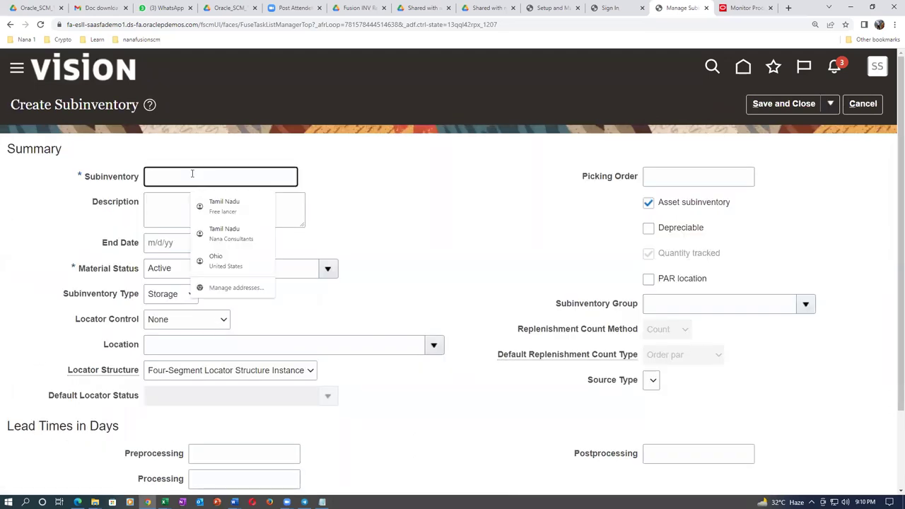
type("k012_")
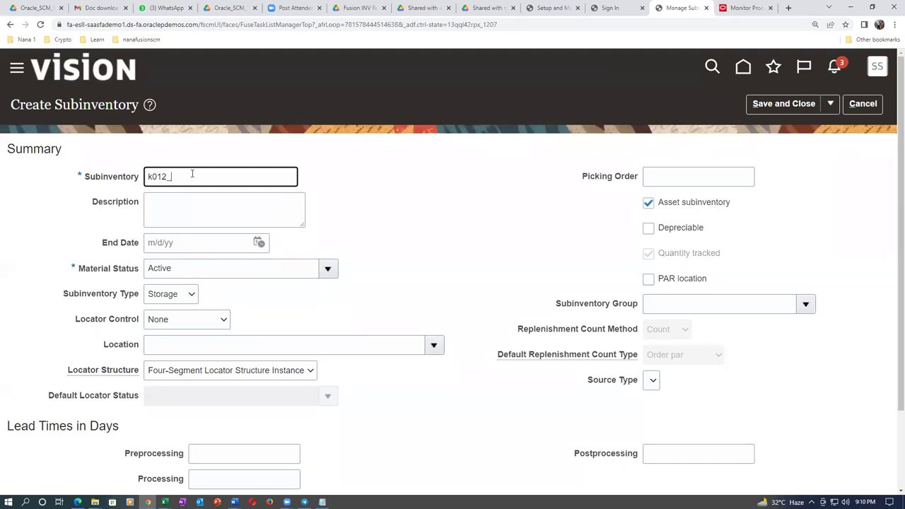
type("RMS_2")
key("ctrl+a")
key("ctrl+c")
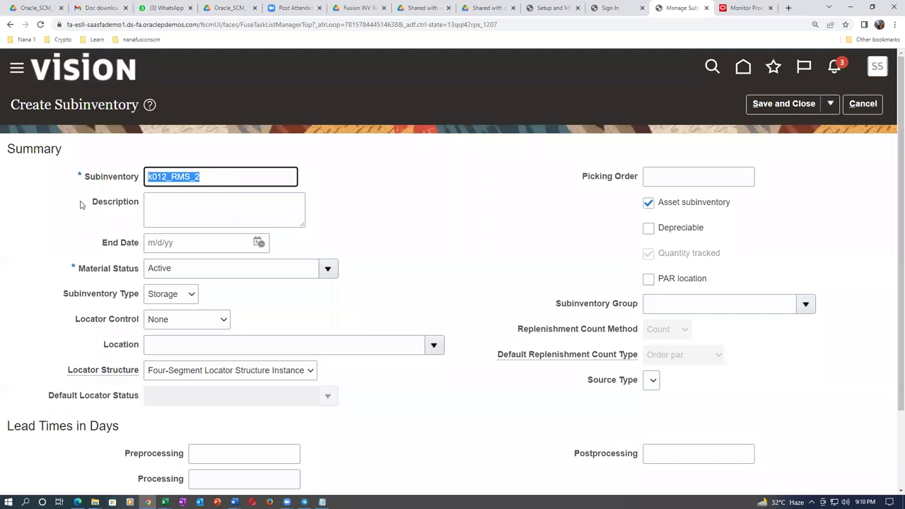
left_click(154, 209)
key("ctrl+v")
Assign location k01_loc_2 to subinventory k012_RMS_2, then save and close it.
left_click(157, 342)
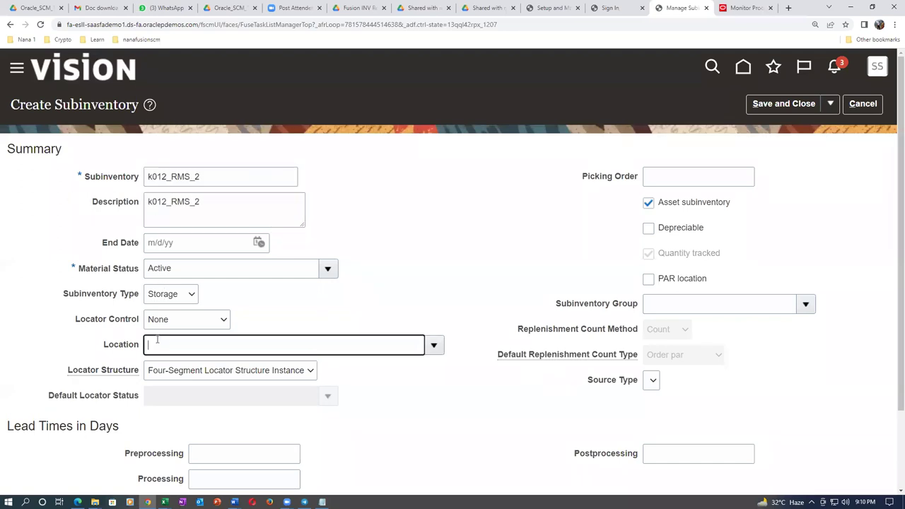
type("k01")
key("Tab")
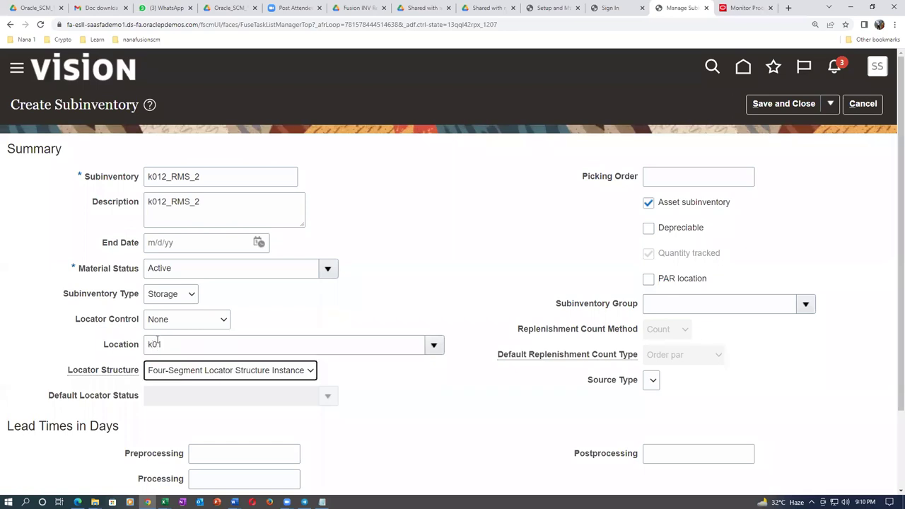
left_click(784, 103)
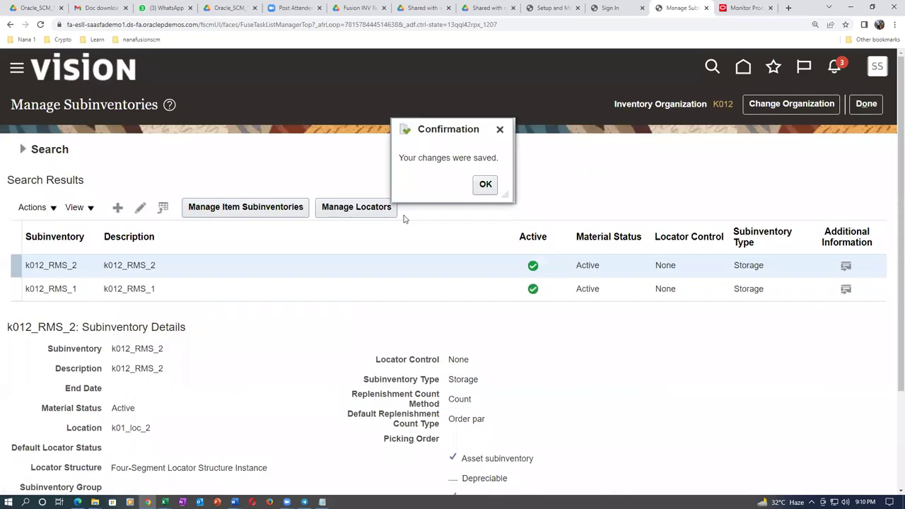
left_click(484, 186)
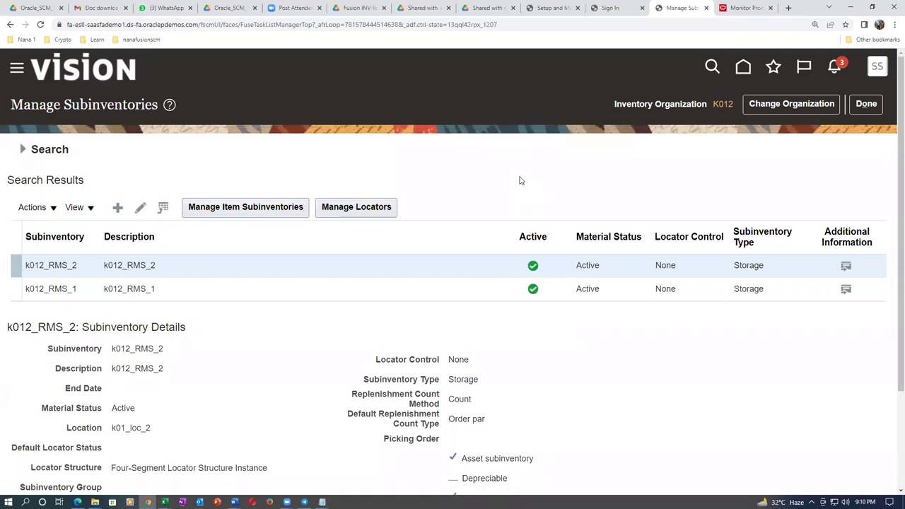
Finish the Manage Subinventories task and switch to the Excel work sheet to find the Manage Job task.
left_click(866, 103)
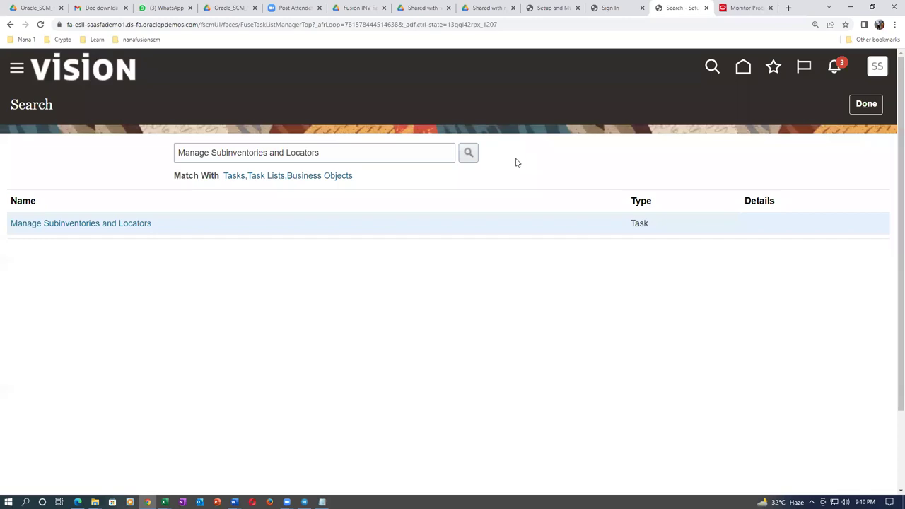
key("alt+Tab")
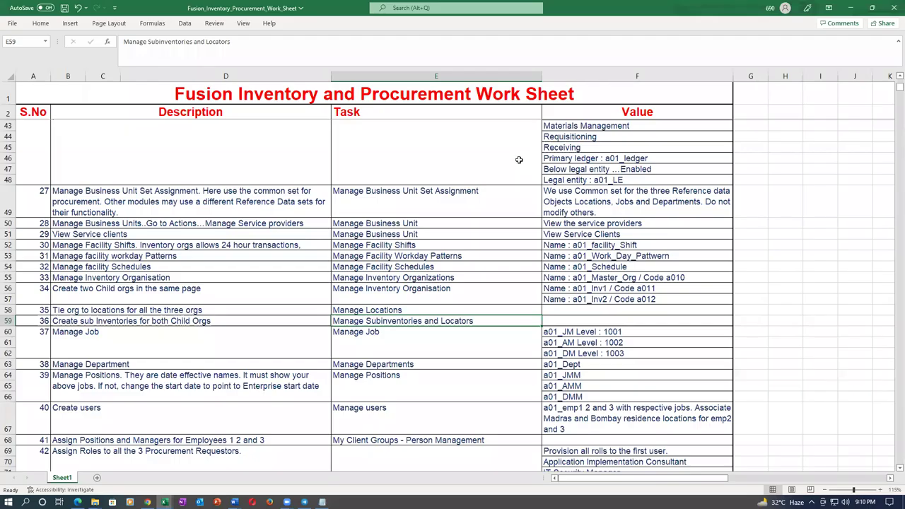
left_click(178, 346)
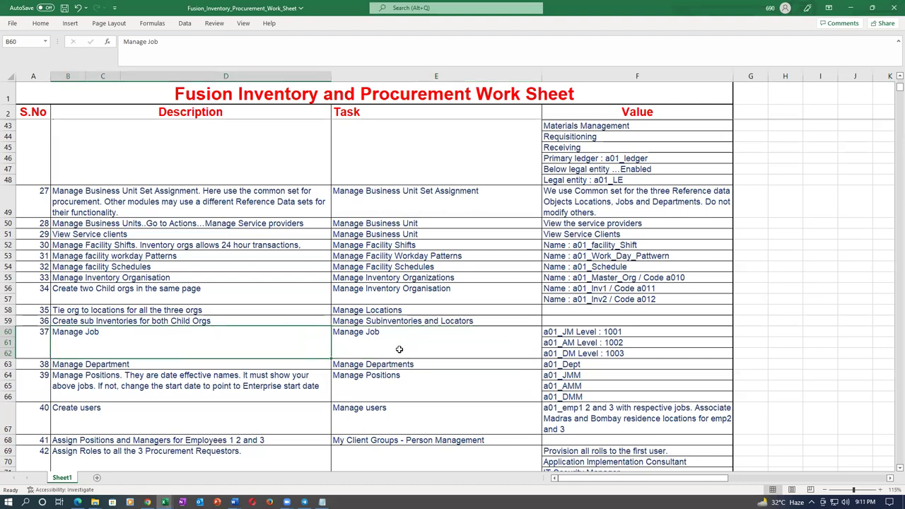
left_click(400, 350)
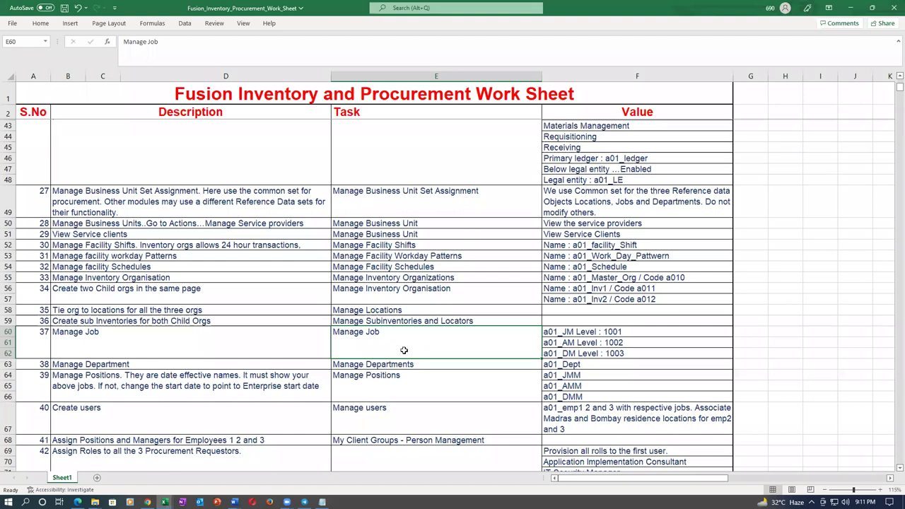
Review the work sheet's sub-inventory and Manage Job tasks, and look back over the earlier ledger and chart of accounts tasks.
left_click(8, 320)
key("Down")
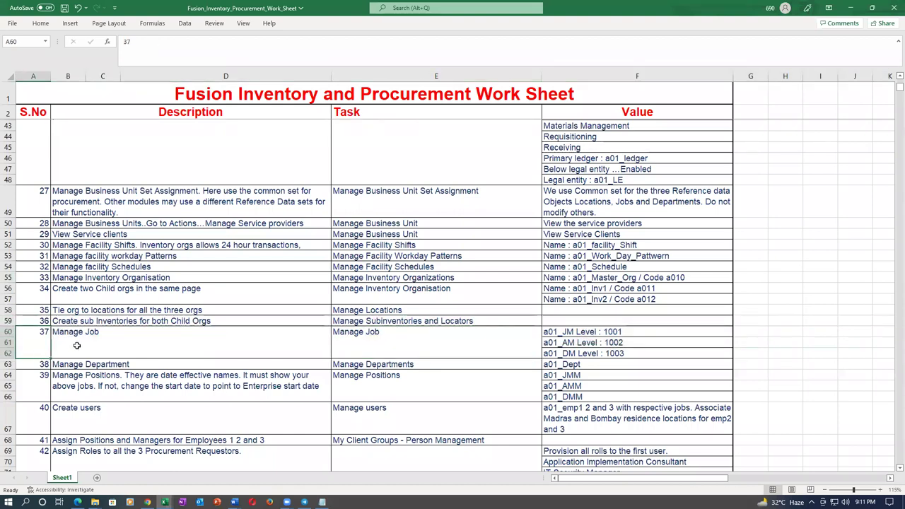
left_click(110, 320)
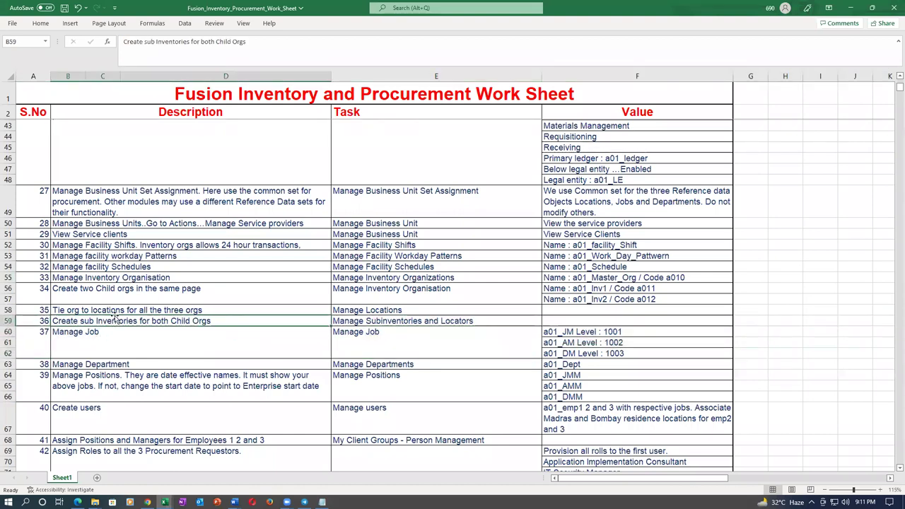
left_click(8, 320)
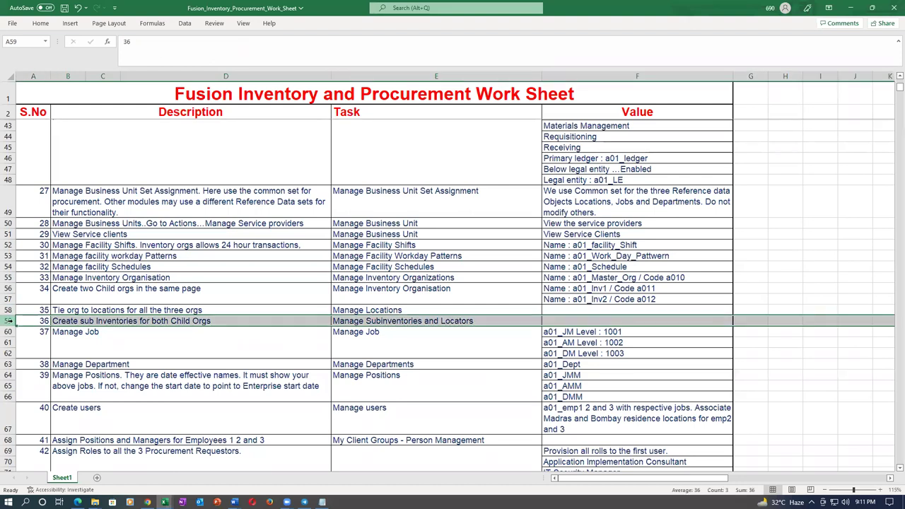
left_click(109, 349)
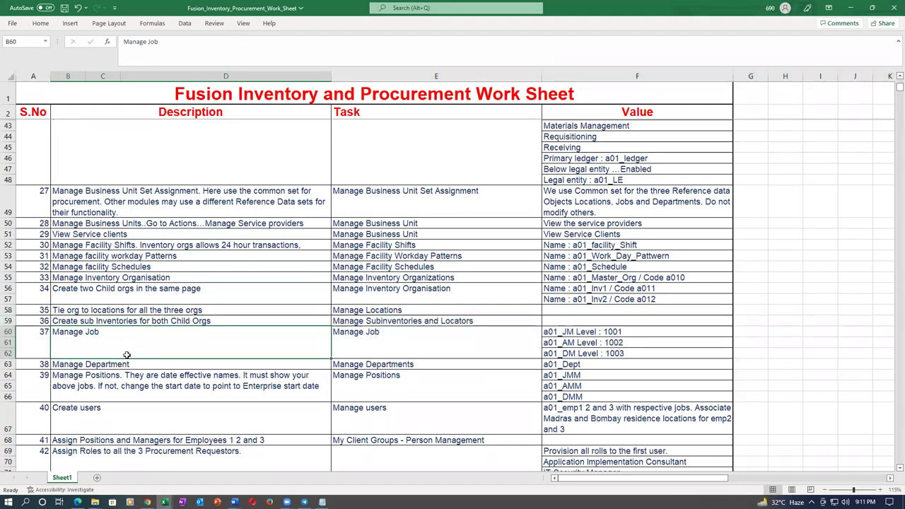
left_click(403, 347)
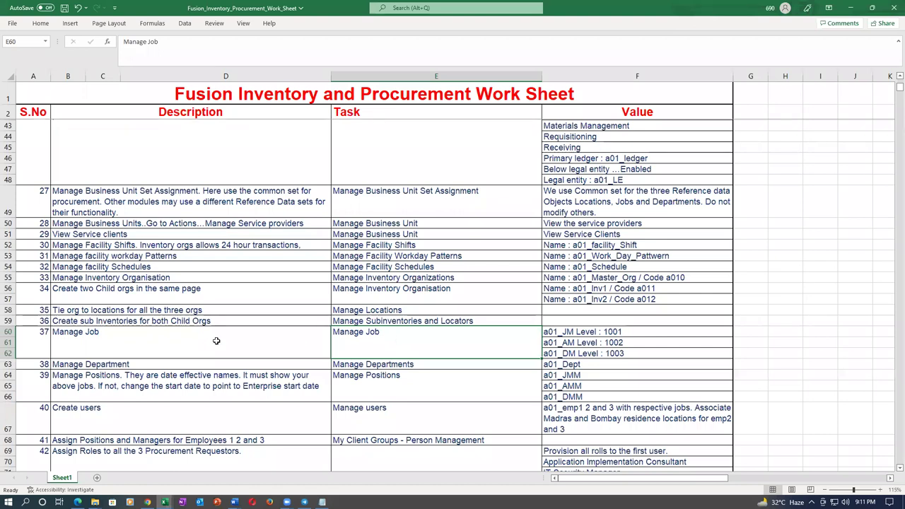
left_click(191, 342)
left_click(372, 342)
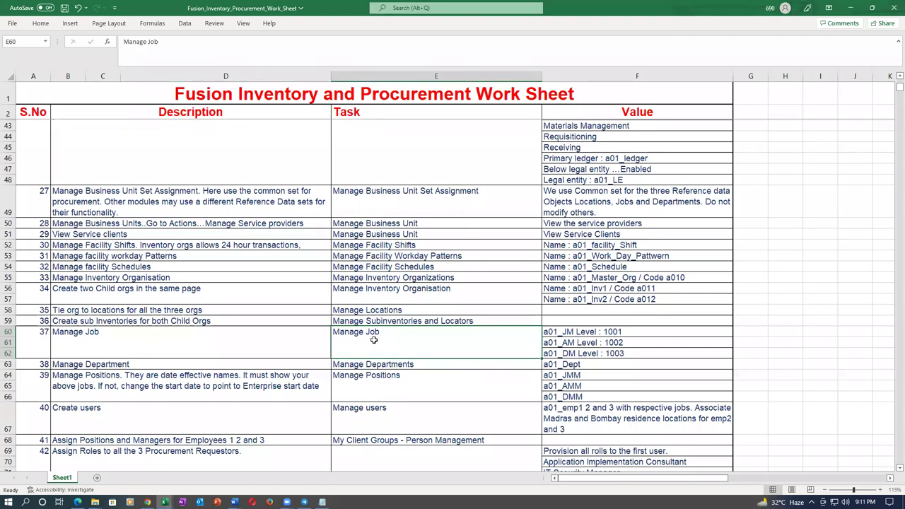
scroll(403, 374, "up", 5)
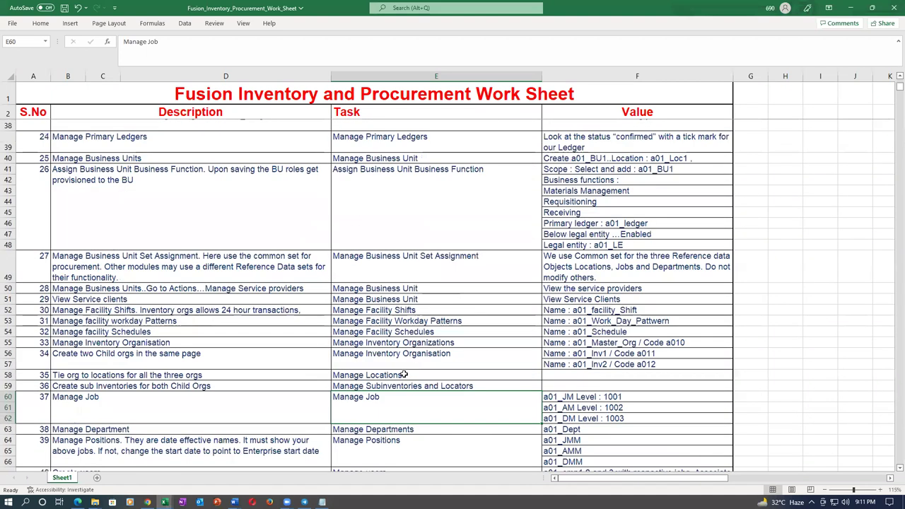
scroll(409, 375, "up", 4)
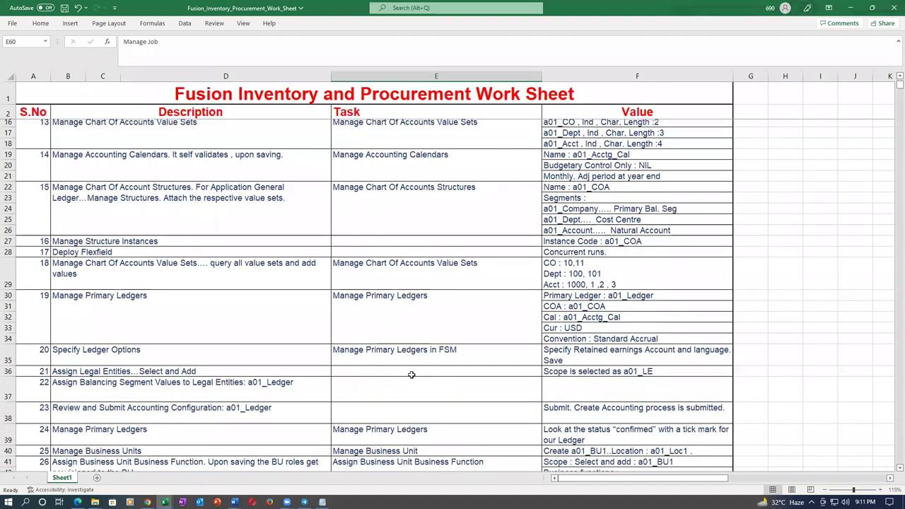
scroll(410, 375, "down", 10)
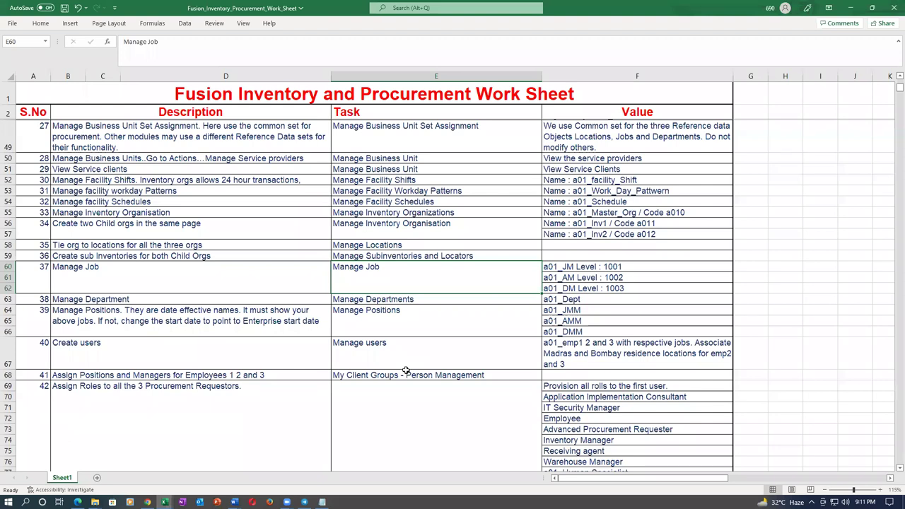
Read the work sheet's Task column from the role assignment row back up to the Manage Business Unit rows.
left_click(481, 396)
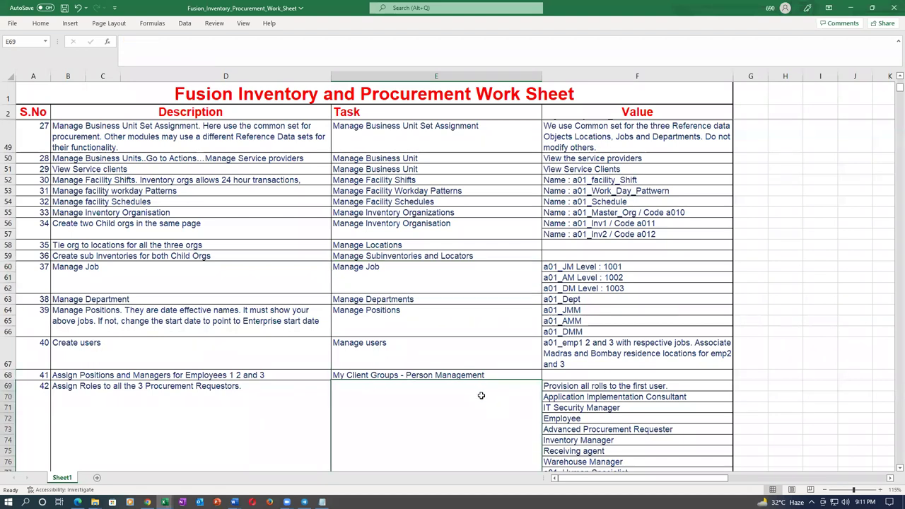
left_click(464, 359)
left_click(445, 325)
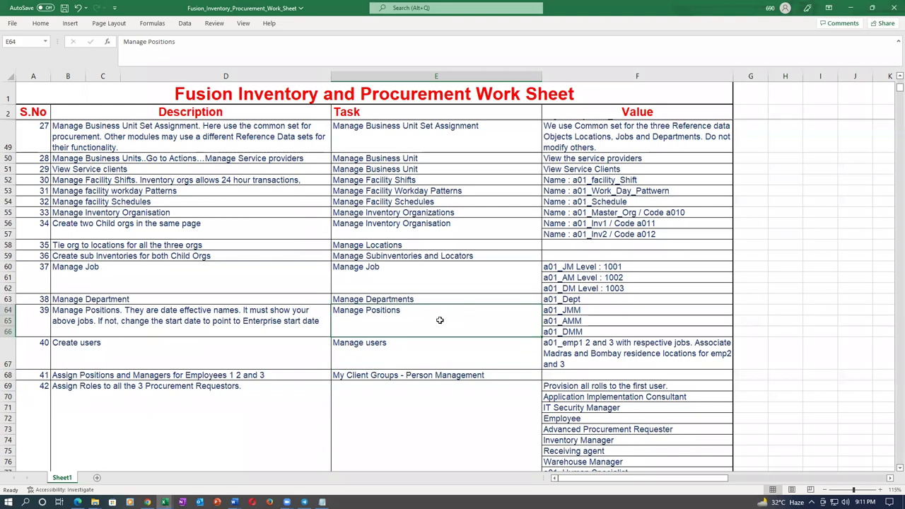
left_click(444, 299)
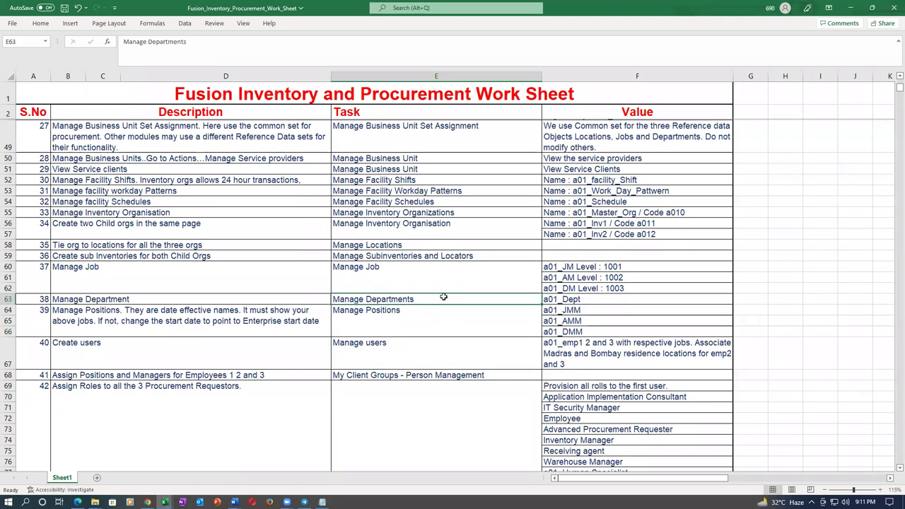
left_click(441, 275)
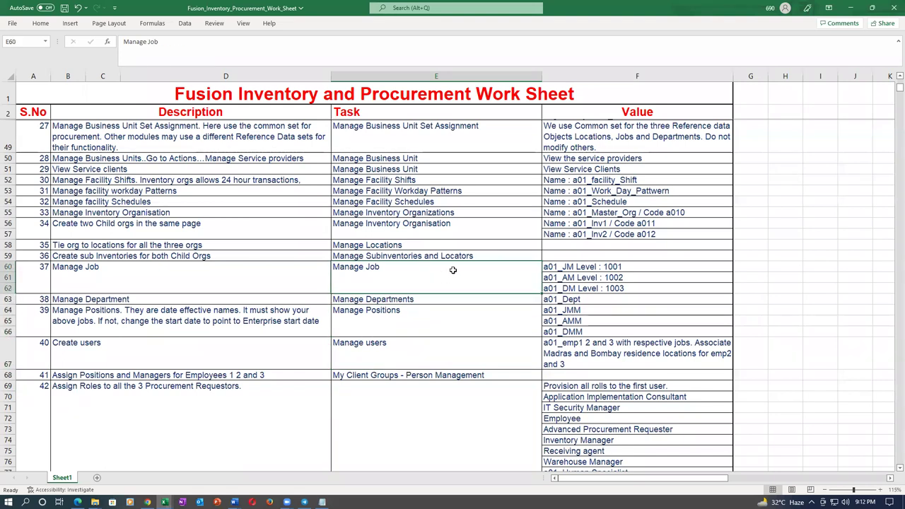
left_click(475, 258)
left_click(457, 245)
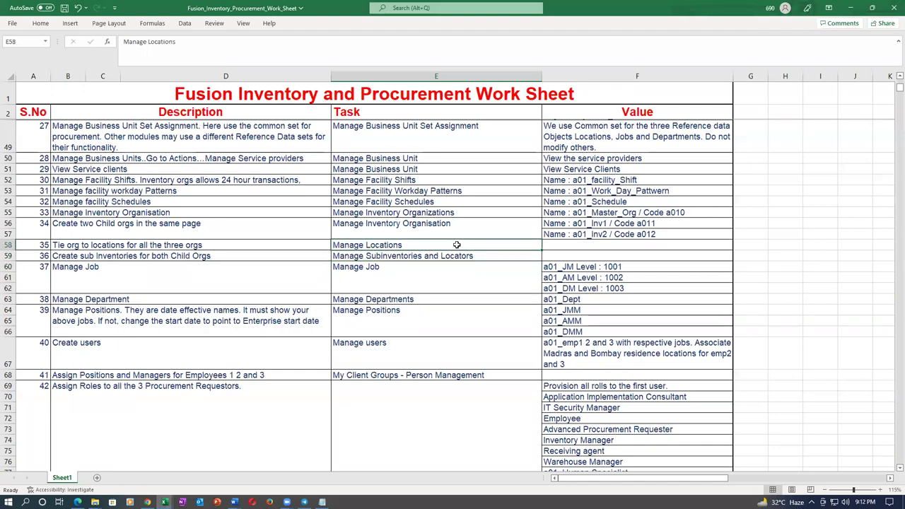
left_click(468, 234)
left_click(481, 213)
left_click(459, 200)
left_click(459, 191)
left_click(460, 181)
left_click(452, 169)
left_click(461, 157)
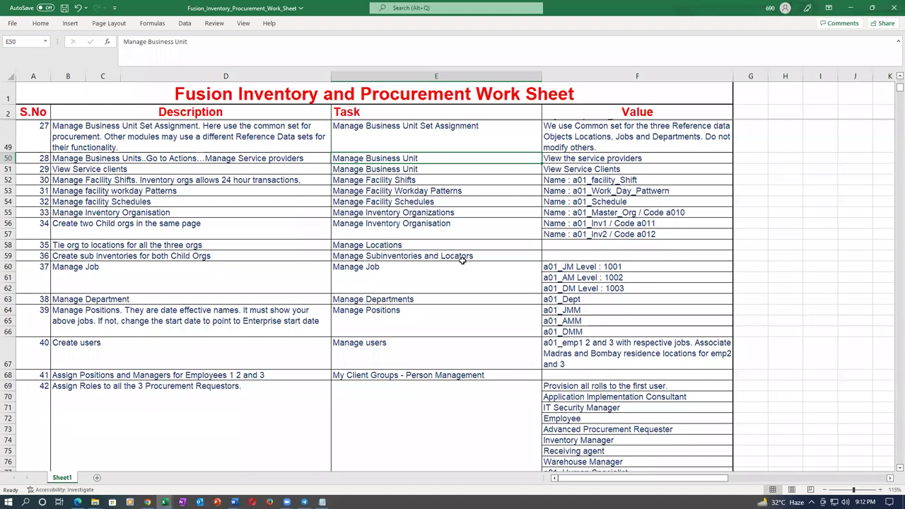
Examine the JM, AM and DM job levels listed as values for the Manage Job task.
left_click(376, 258)
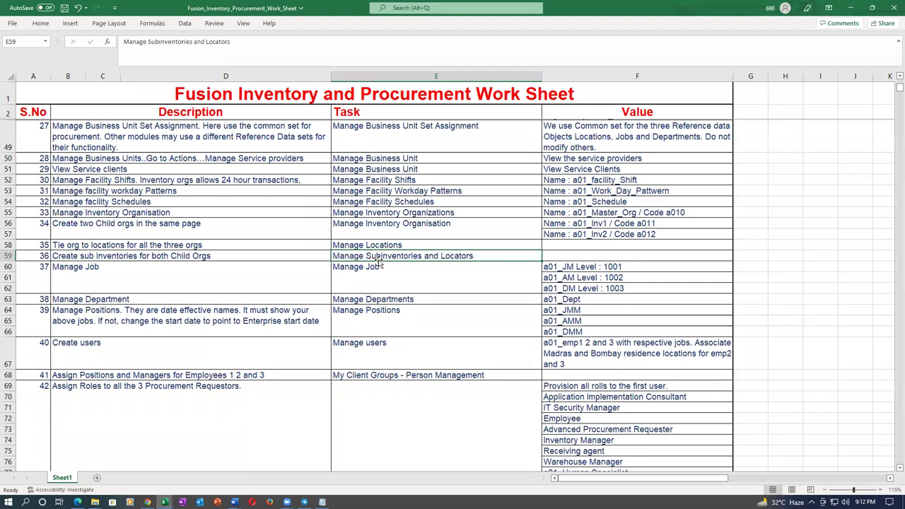
left_click(389, 278)
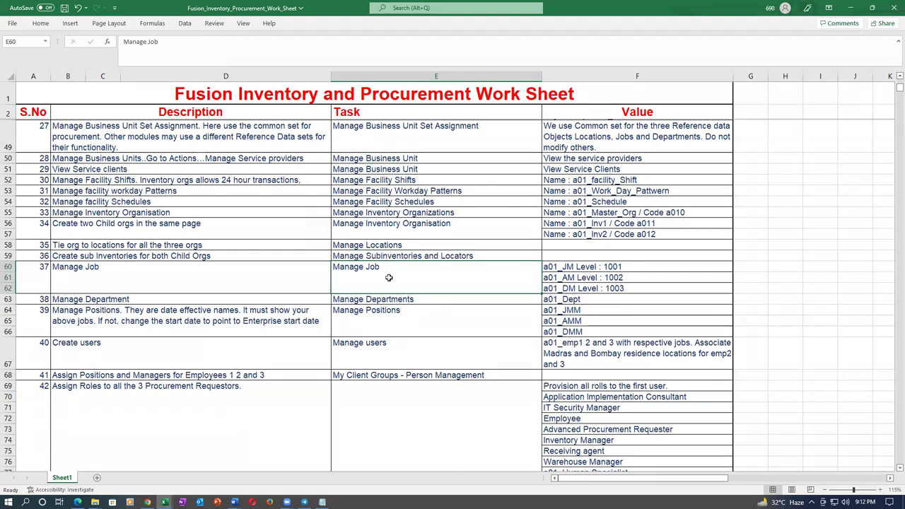
left_click(579, 267)
key("Down")
key("Down")
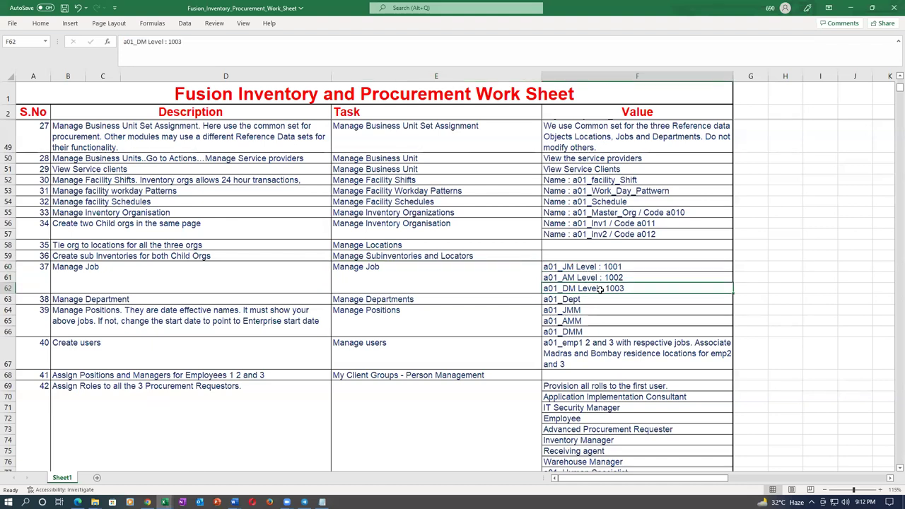
Review the work sheet's facility, inventory organization, location and subinventory tasks that come before Manage Job.
left_click(433, 281)
left_click(447, 256)
left_click(447, 244)
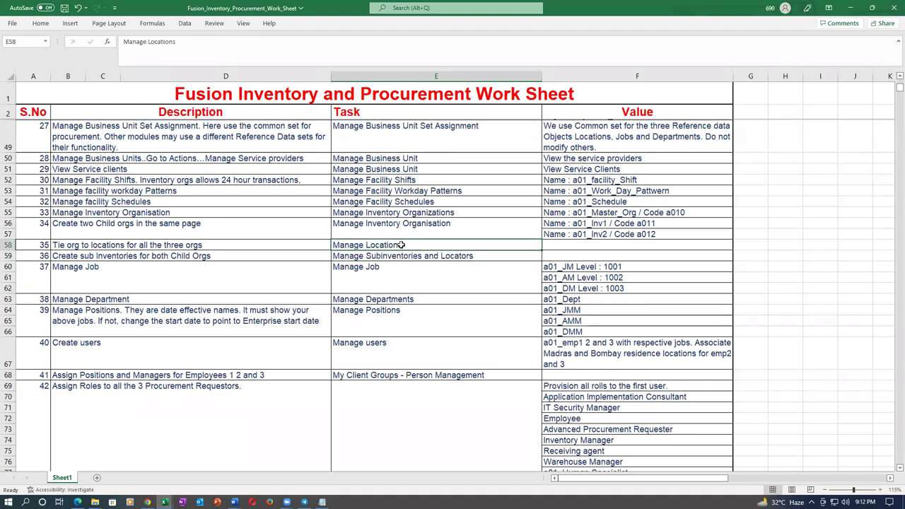
left_click(408, 225)
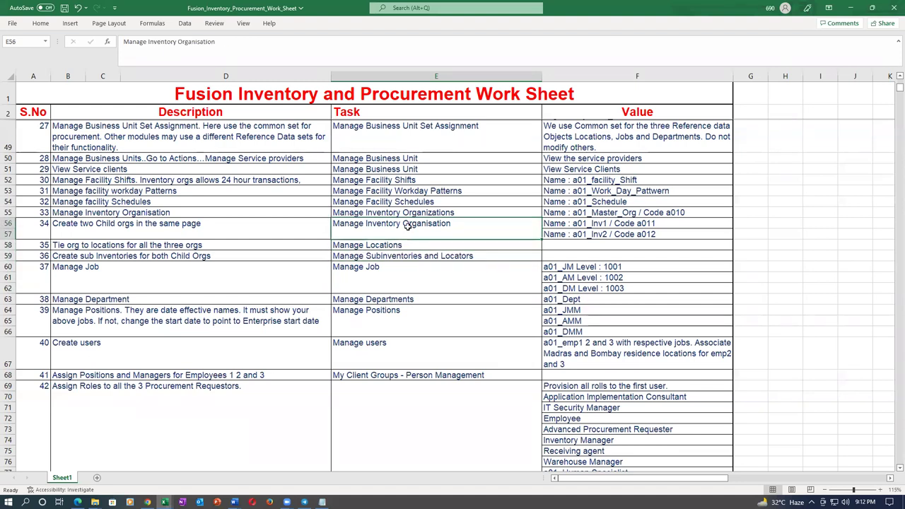
left_click(461, 212)
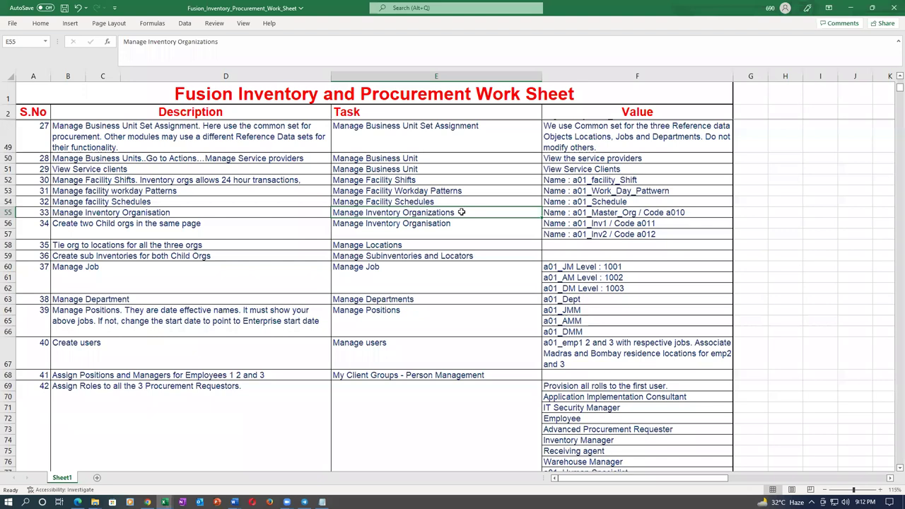
left_click(556, 214)
left_click(457, 214)
left_click(477, 233, "shift")
left_click(466, 202)
left_click(480, 192)
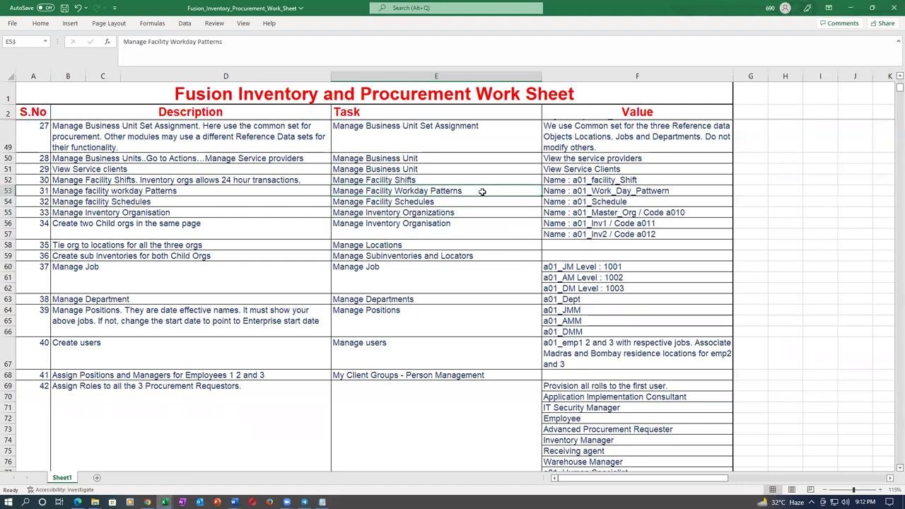
left_click(485, 204)
left_click_drag(488, 211, 472, 256)
left_click(472, 256)
left_click(439, 281)
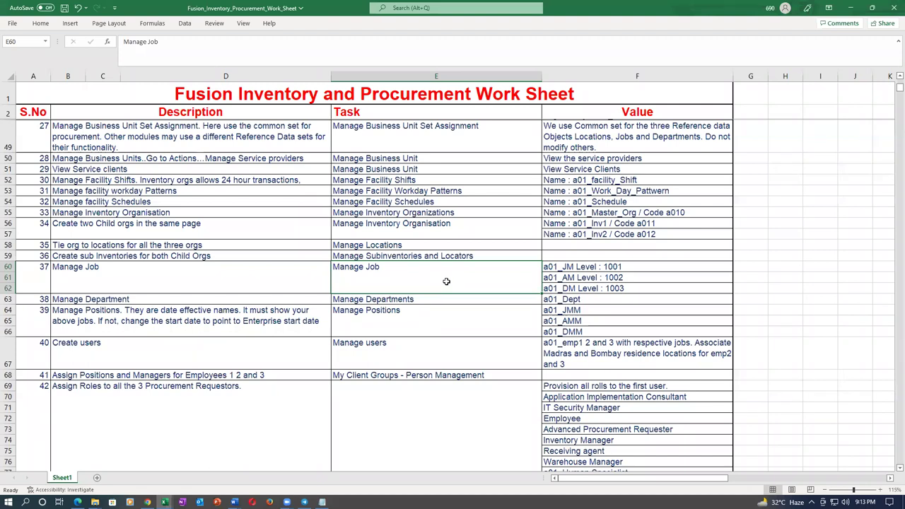
left_click(466, 257)
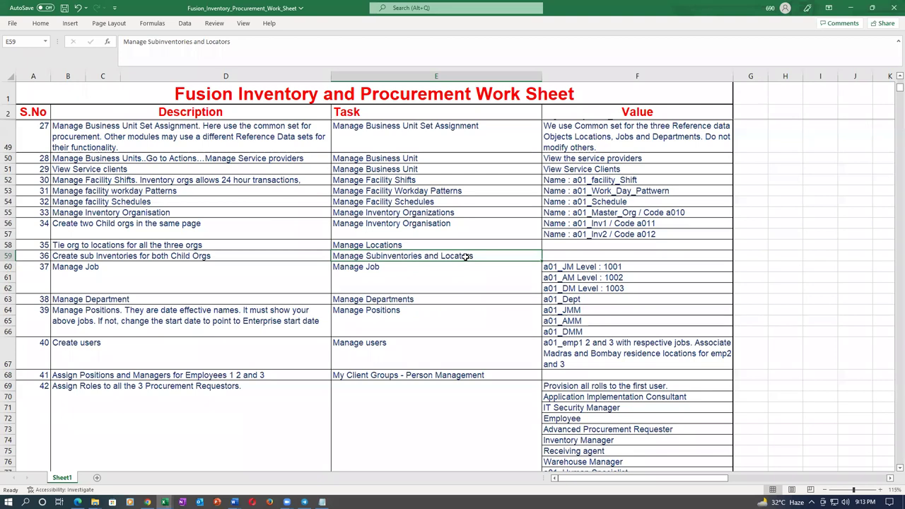
left_click(445, 247)
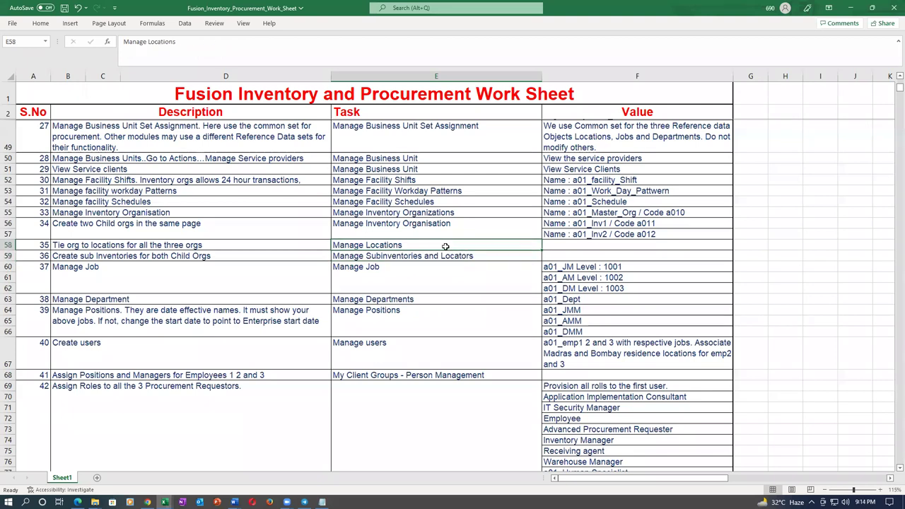
left_click(450, 228)
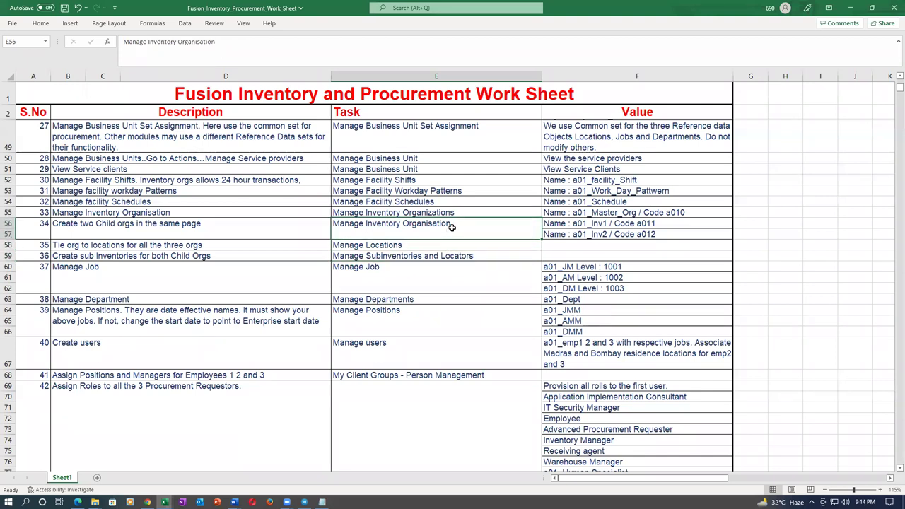
left_click(452, 247)
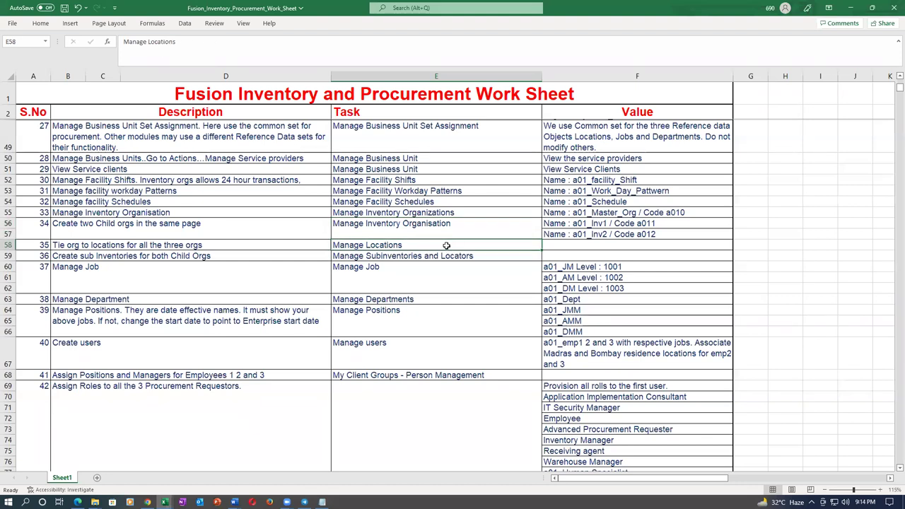
left_click(468, 256)
left_click(446, 282)
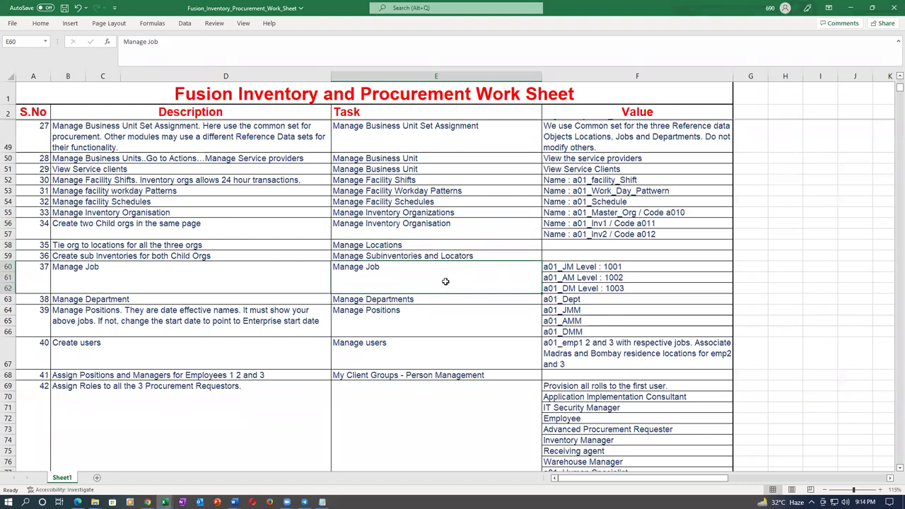
Examine the values planned for the job, department, position and user creation tasks in the work sheet.
left_click(576, 268)
left_click(586, 279)
left_click(589, 288)
left_click(588, 302)
left_click(591, 311)
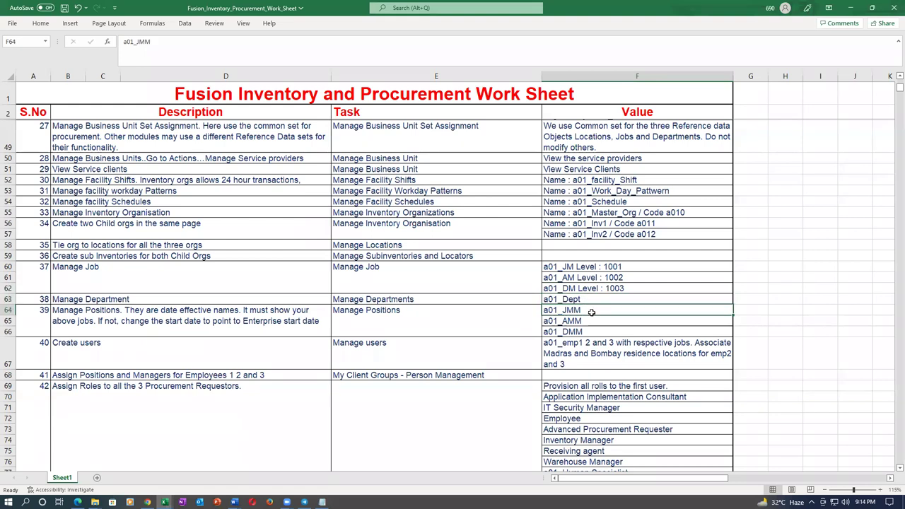
left_click(592, 321)
left_click(595, 332)
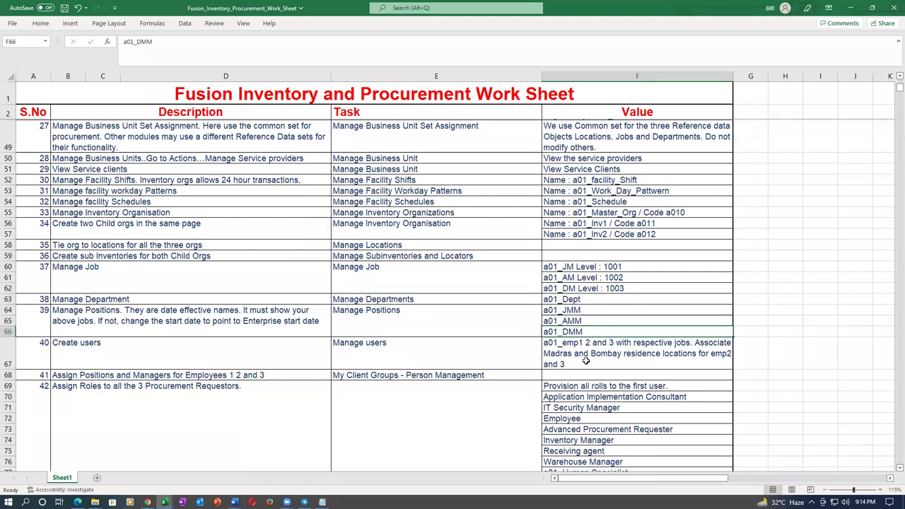
left_click(585, 360)
left_click(365, 356)
left_click(370, 322)
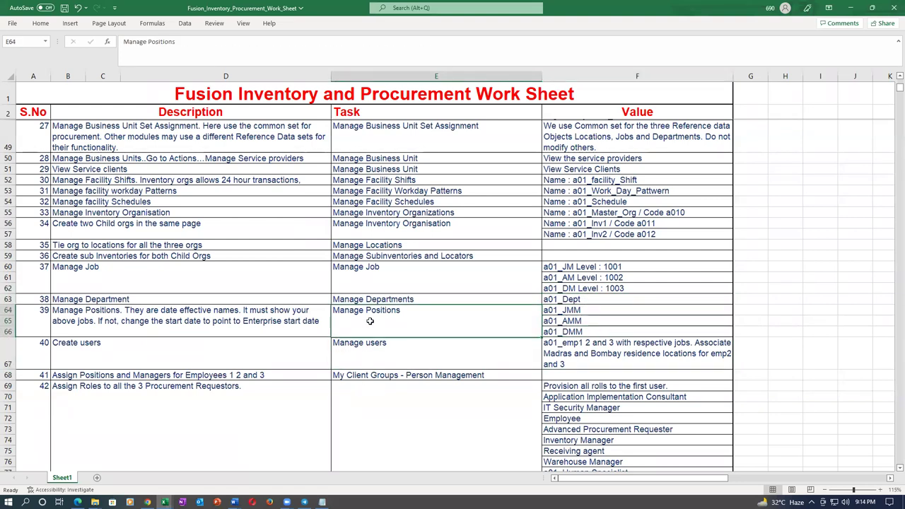
Review the work sheet's location and subinventory tasks that lead up to the Manage Job task.
left_click(395, 300)
left_click(382, 271)
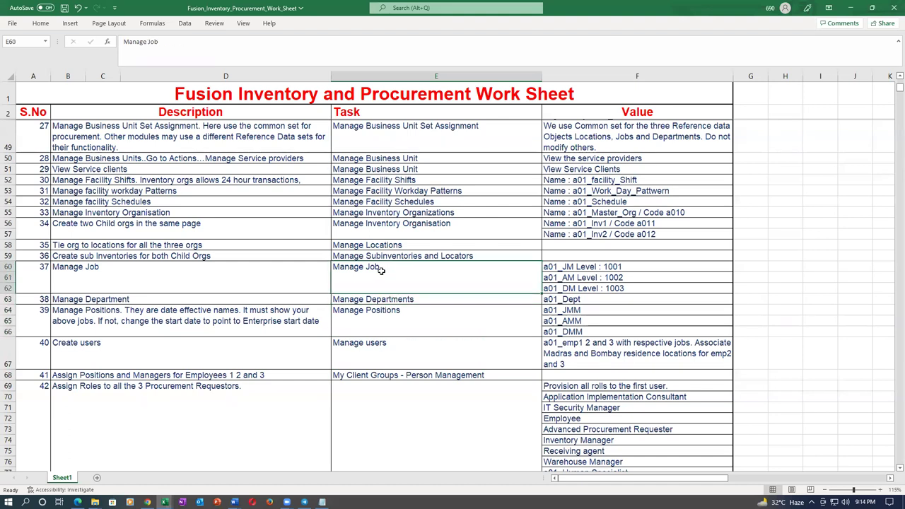
left_click(396, 257)
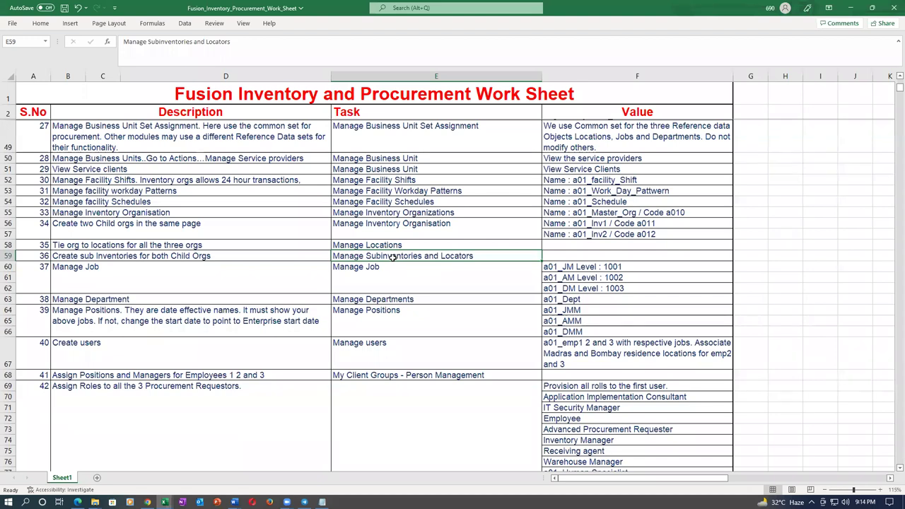
left_click(410, 244)
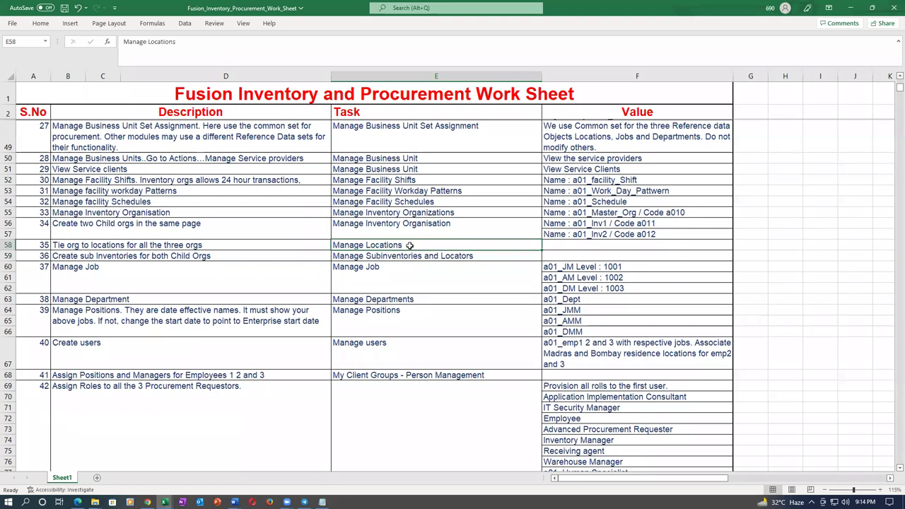
left_click(219, 244)
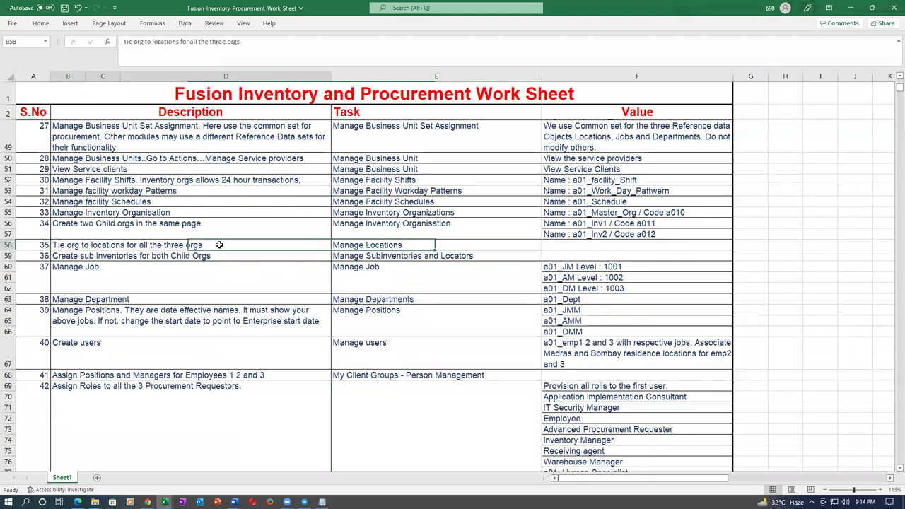
left_click(403, 256)
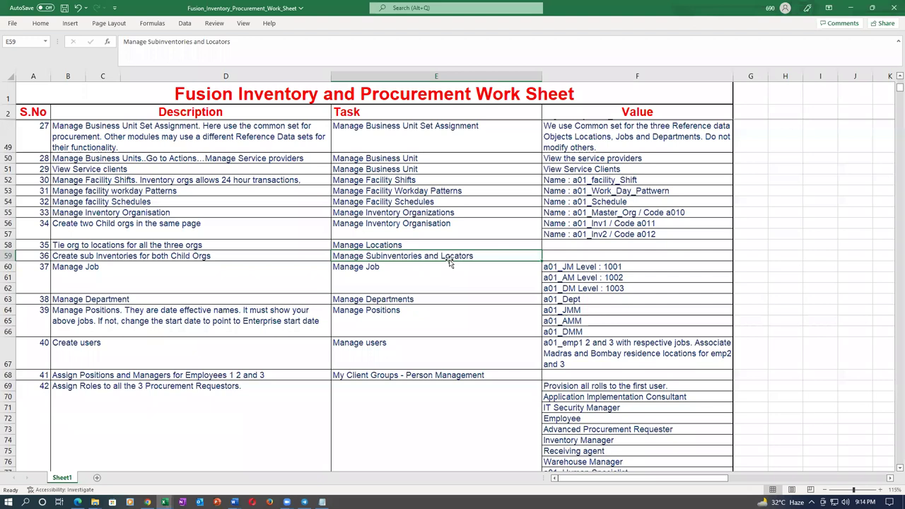
left_click(435, 282)
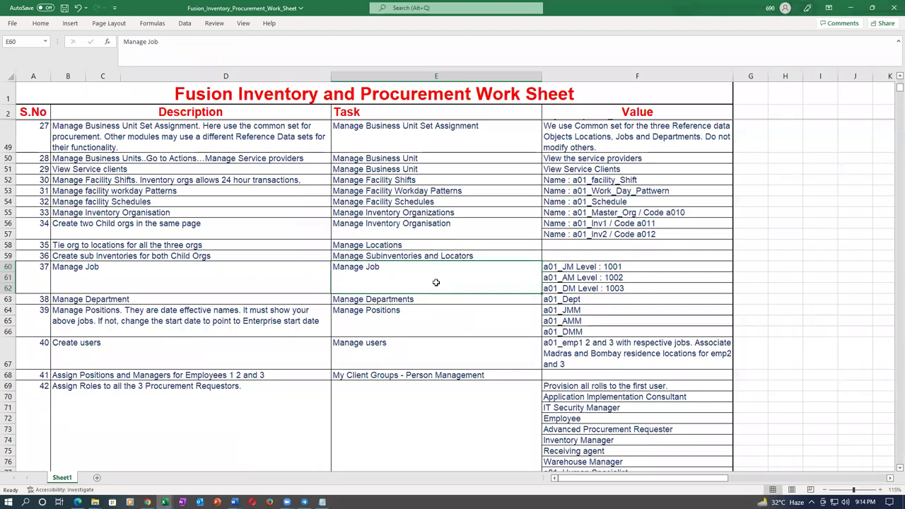
Review the work sheet's Create users row with its planned employees, along with the position, department and job tasks.
left_click(425, 319)
left_click(411, 356)
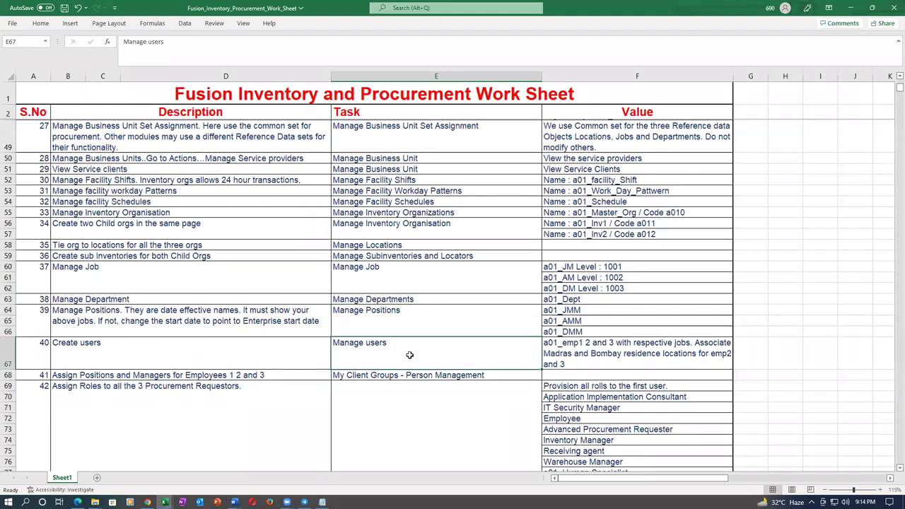
left_click(155, 352)
left_click(370, 346)
left_click(600, 355)
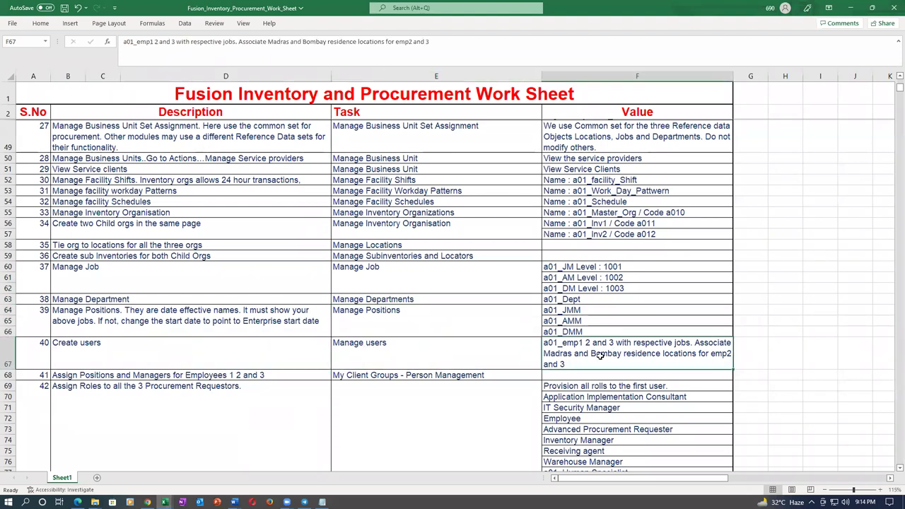
left_click(419, 356)
left_click(422, 326)
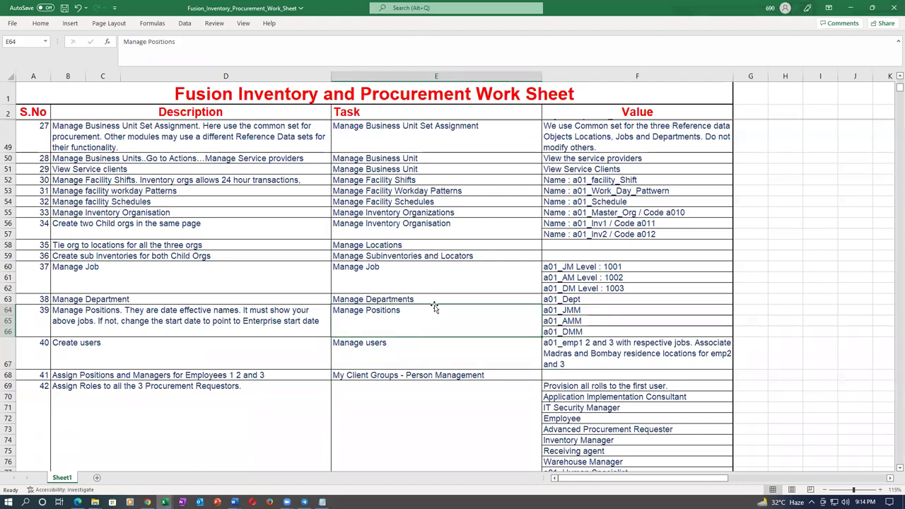
left_click(432, 299)
left_click(440, 323)
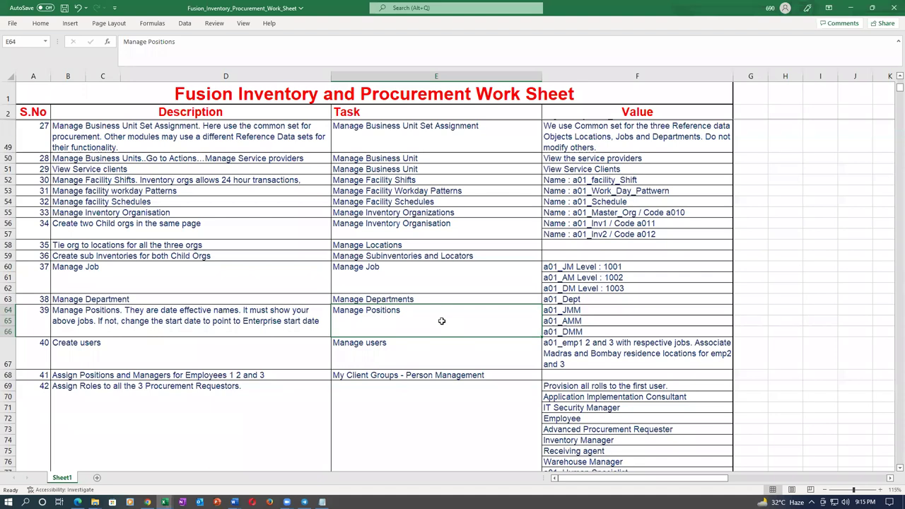
left_click(435, 300)
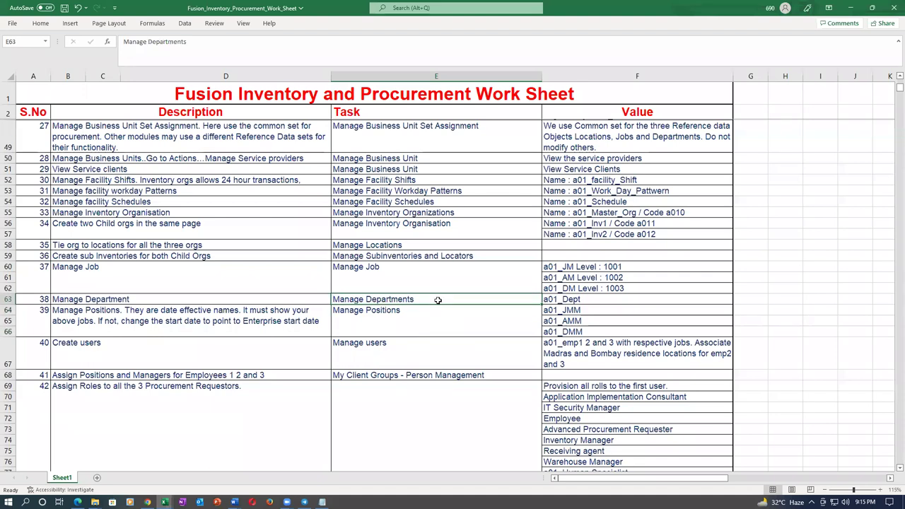
left_click(427, 278)
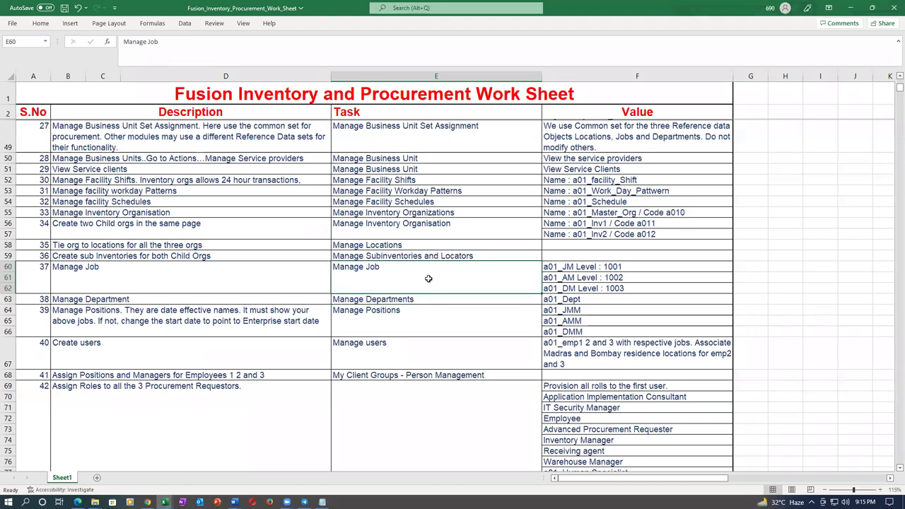
Read through the work sheet's planned job, department and position values one by one, along with their task names.
left_click(589, 270)
left_click(592, 278)
left_click(592, 289)
left_click(591, 301)
left_click(592, 311)
left_click(595, 321)
left_click(597, 330)
left_click(388, 333)
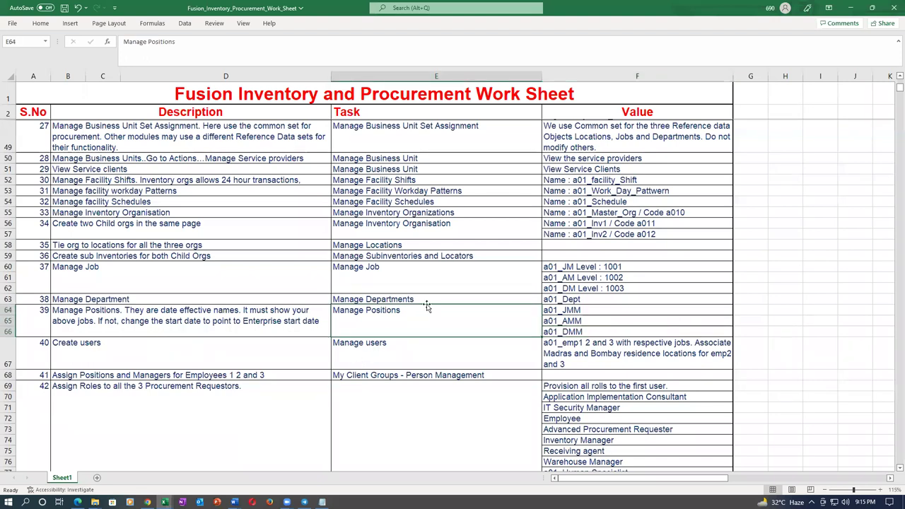
left_click(427, 299)
left_click(405, 273)
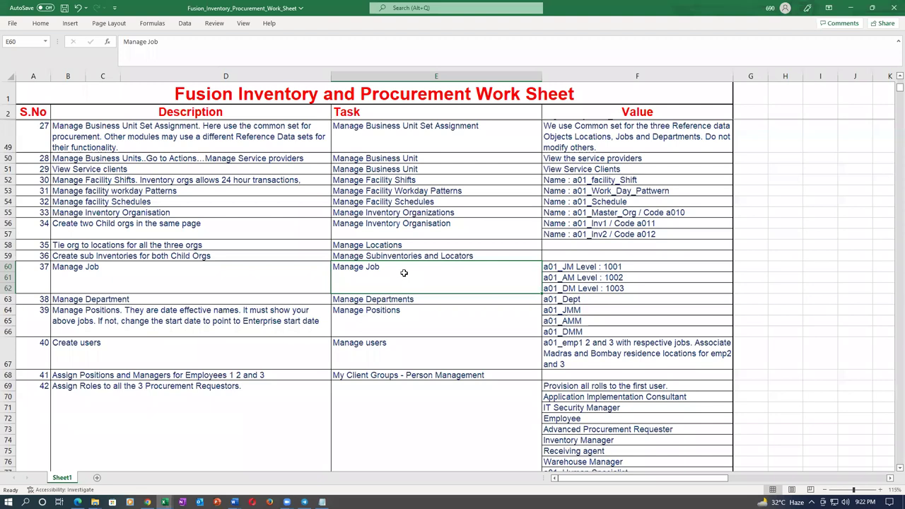
Examine the Manage Job row's description and task, and compare the levels planned for the JM, AM and DM jobs.
left_click_drag(134, 271, 386, 276)
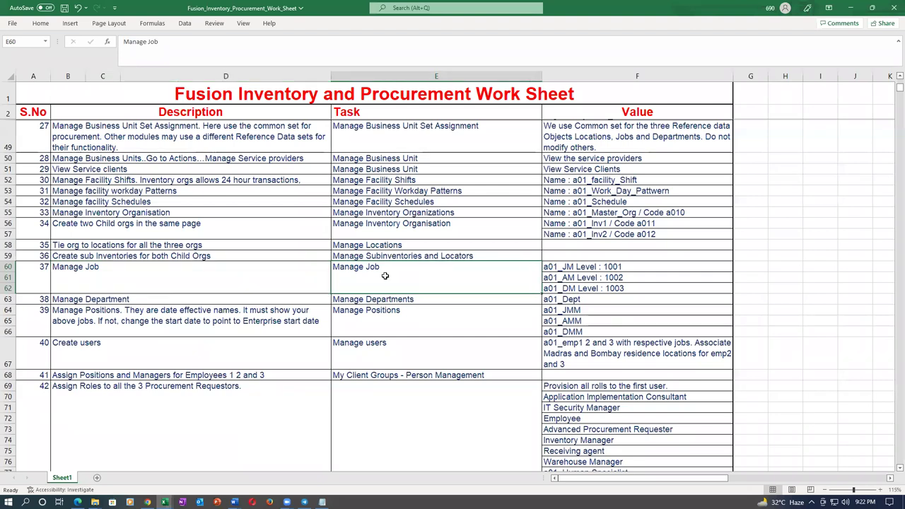
left_click(587, 268)
left_click(593, 278)
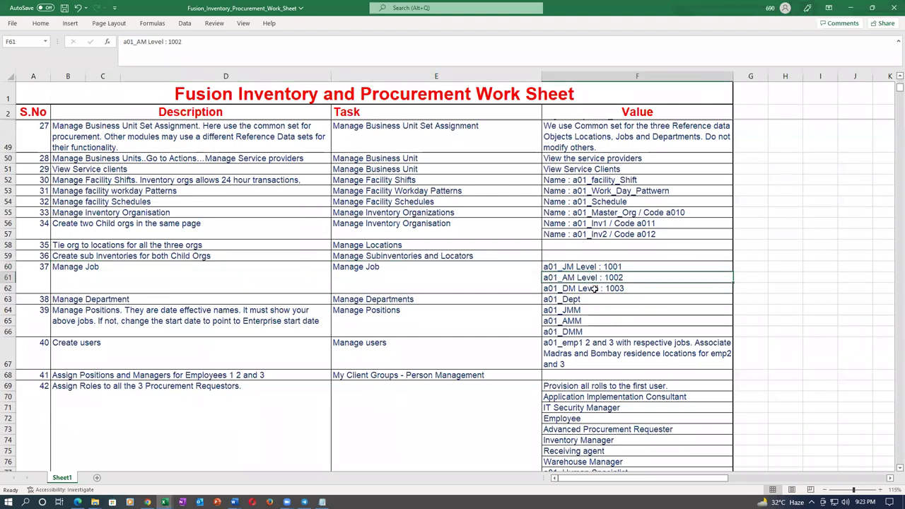
left_click(443, 286)
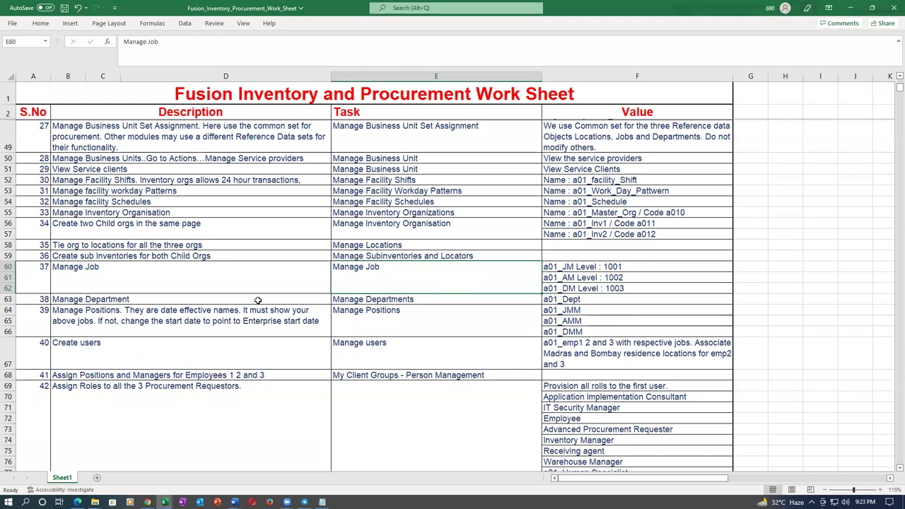
left_click(156, 283)
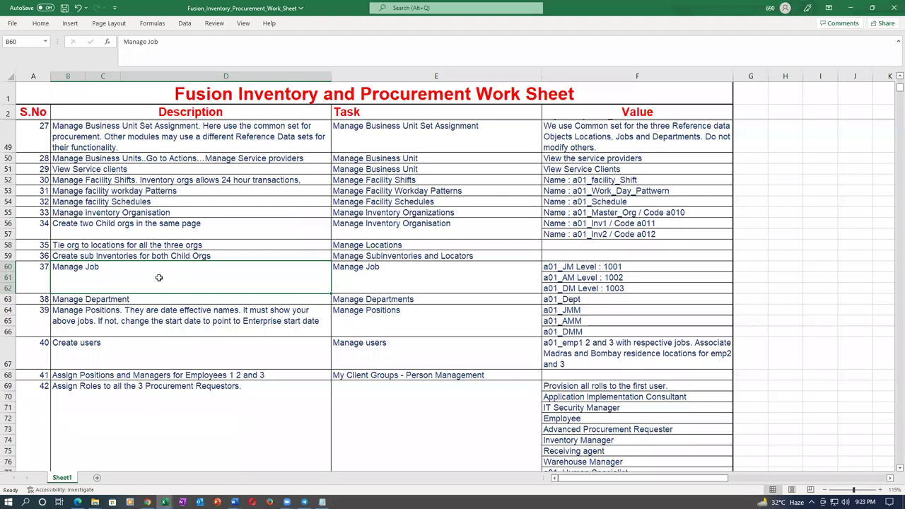
left_click(389, 290)
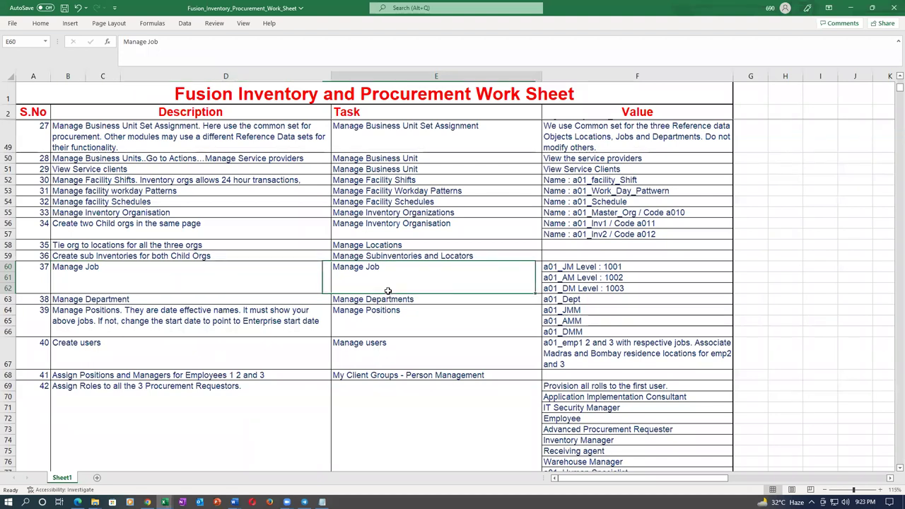
left_click(659, 268)
left_click(640, 279)
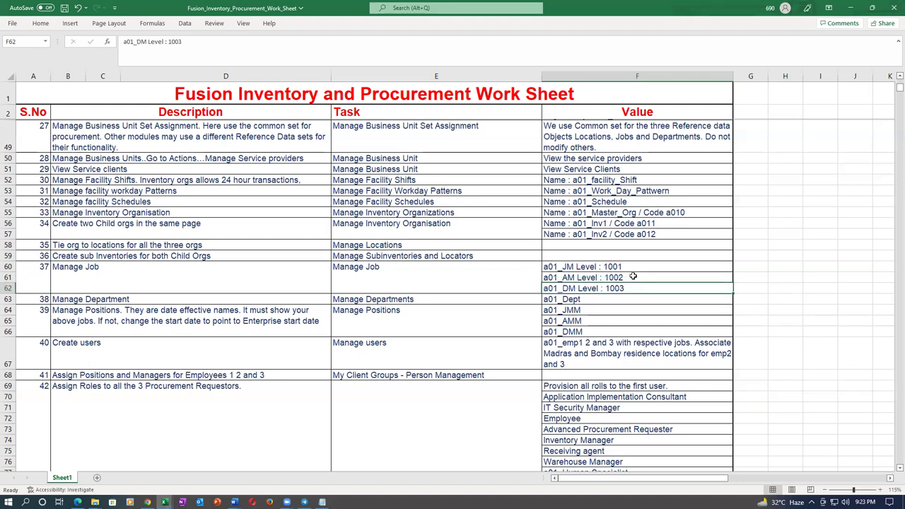
left_click(626, 268)
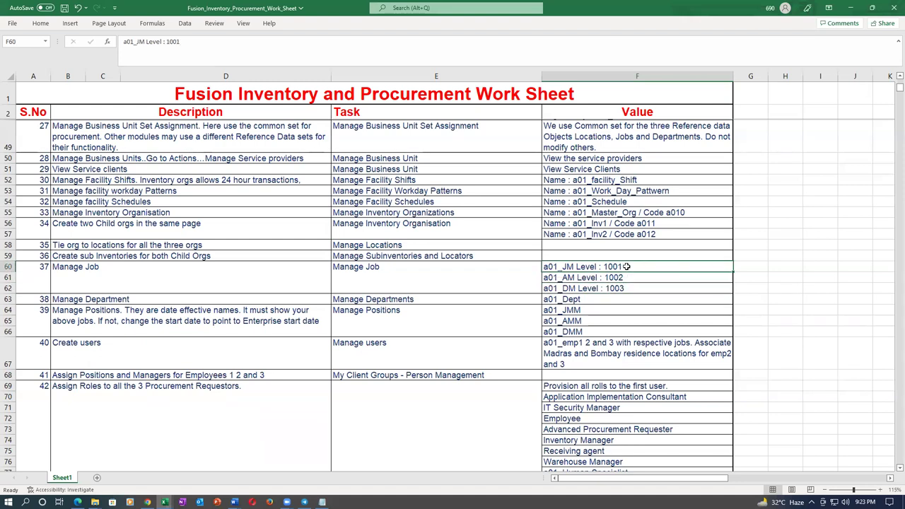
left_click(633, 277)
left_click(634, 288)
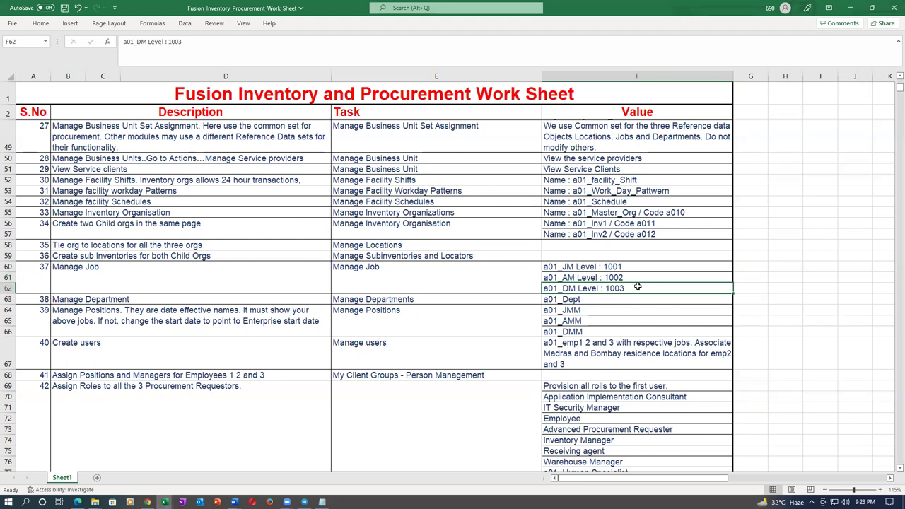
left_click(635, 278)
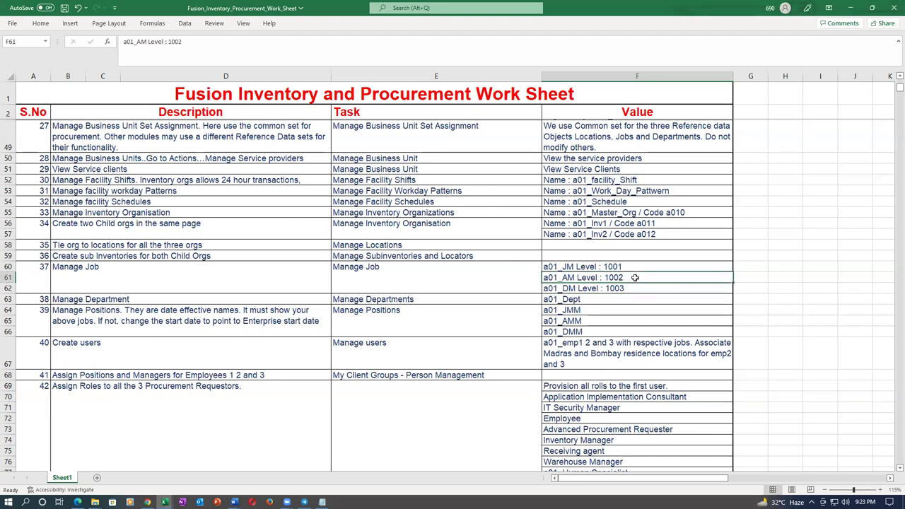
left_click(389, 289)
left_click(209, 279)
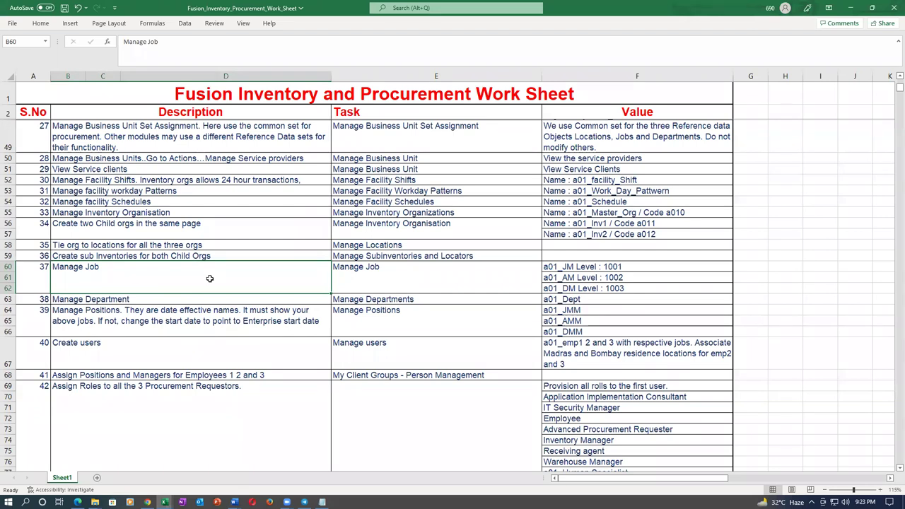
left_click(385, 275)
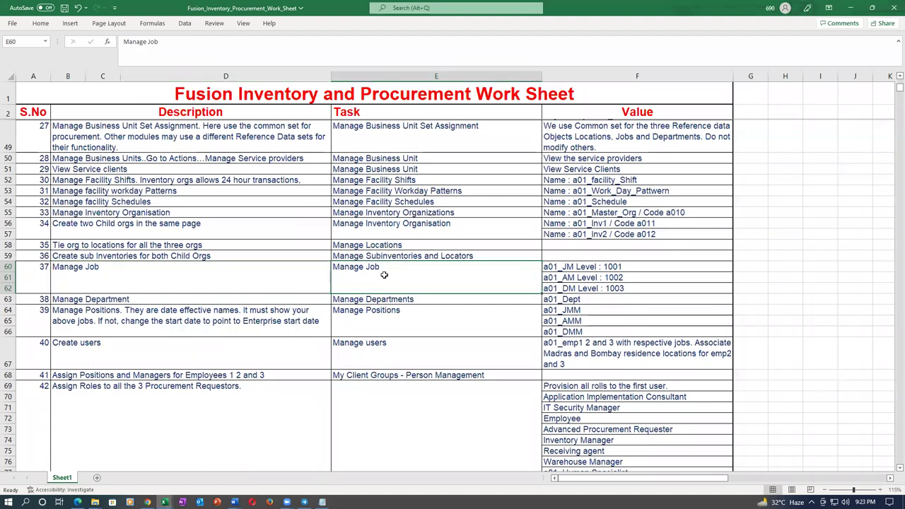
left_click(226, 285)
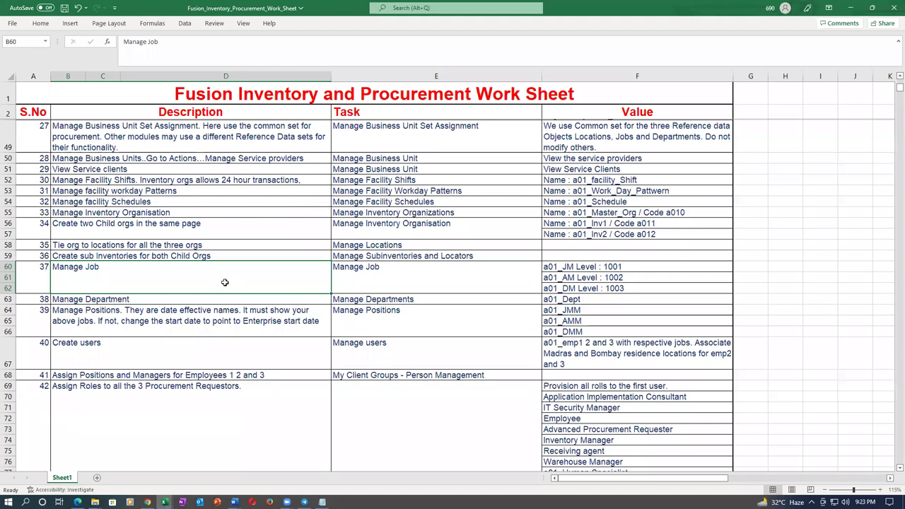
left_click(340, 287)
left_click(606, 266)
left_click(610, 277)
left_click(612, 286)
left_click(425, 277)
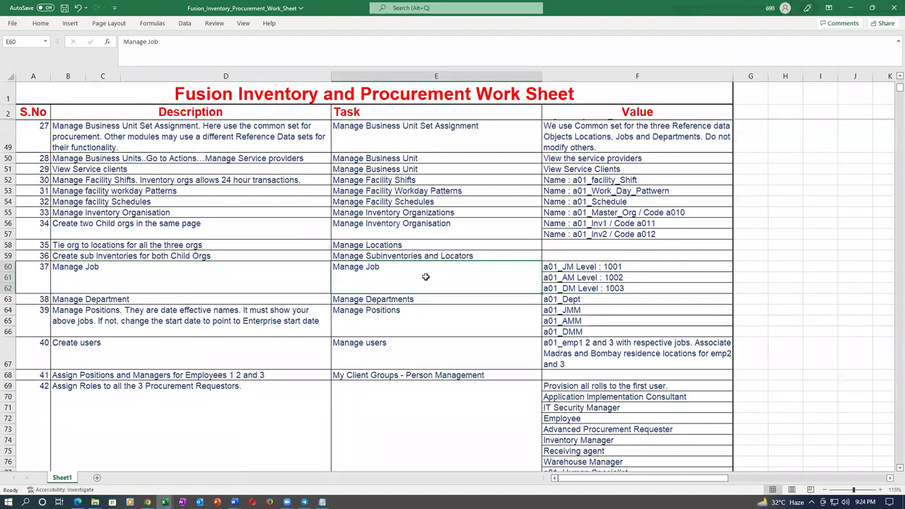
Recheck the work sheet's row for creating subinventories in both child orgs against the neighbouring Manage Locations and Manage Job tasks.
left_click(144, 278)
left_click(164, 257)
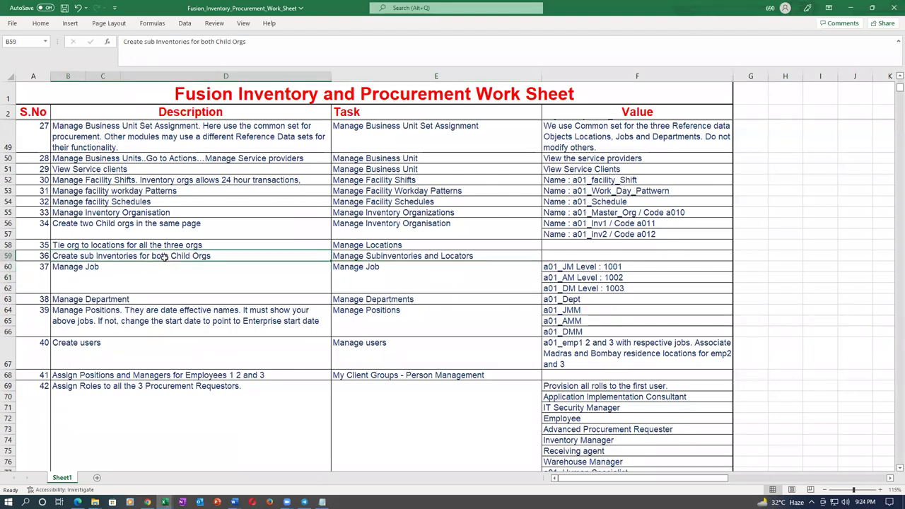
left_click(382, 257)
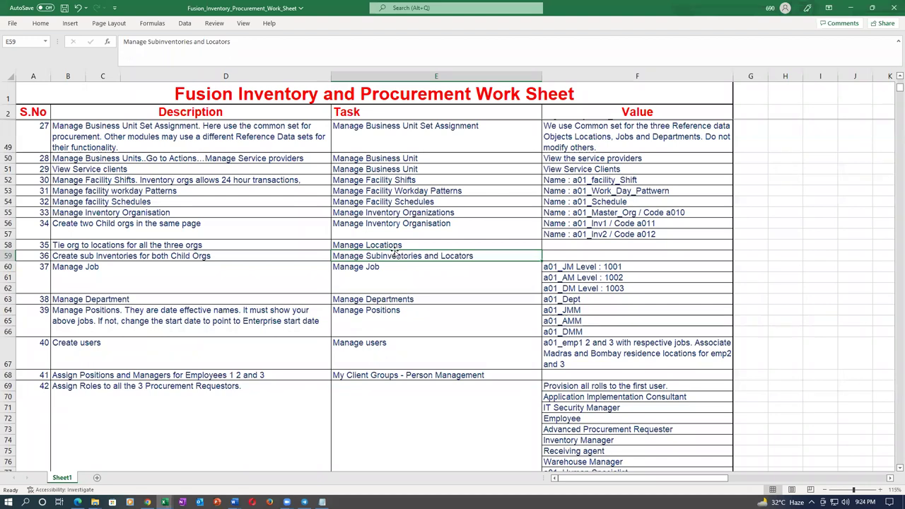
left_click(399, 246)
left_click(401, 257)
left_click(405, 273)
left_click(186, 287)
left_click(214, 257)
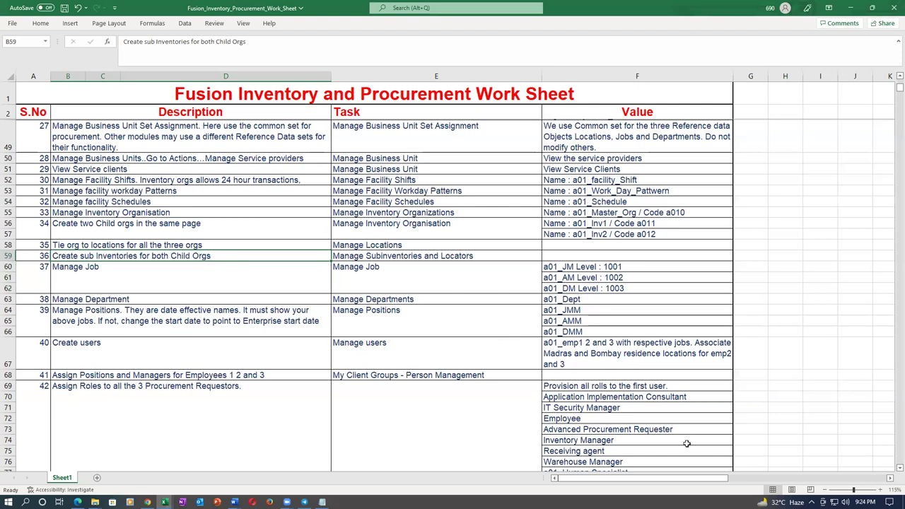